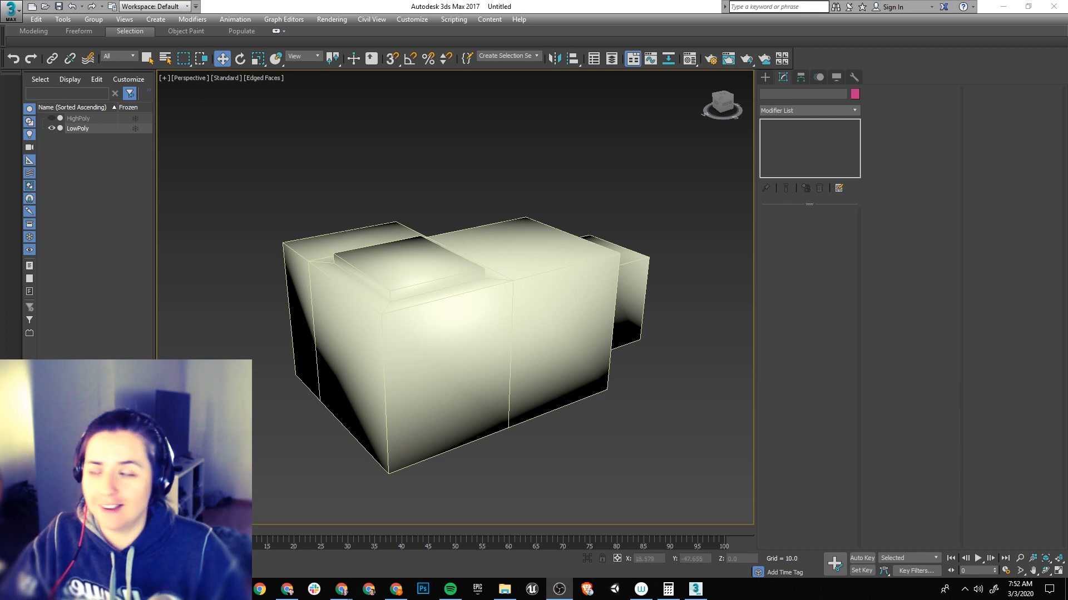
click(571, 389)
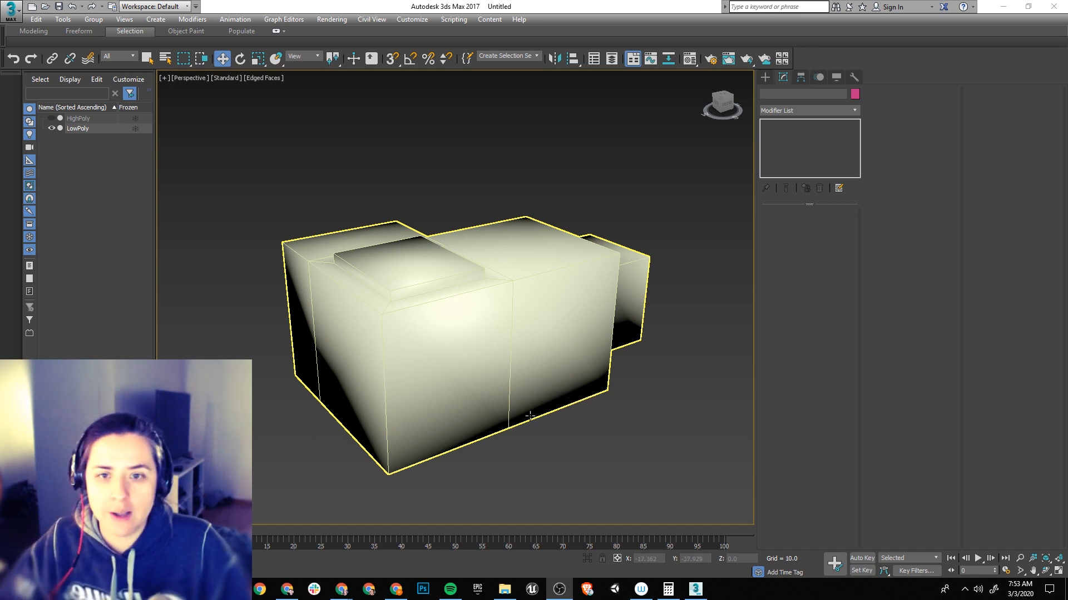
middle_drag(538, 335, 549, 334)
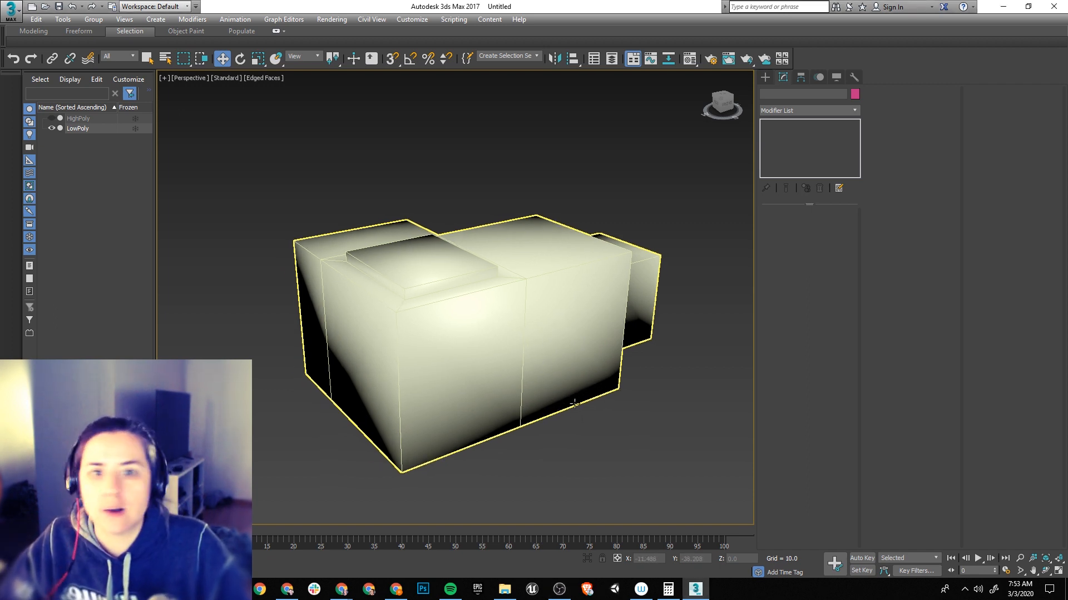
click(555, 433)
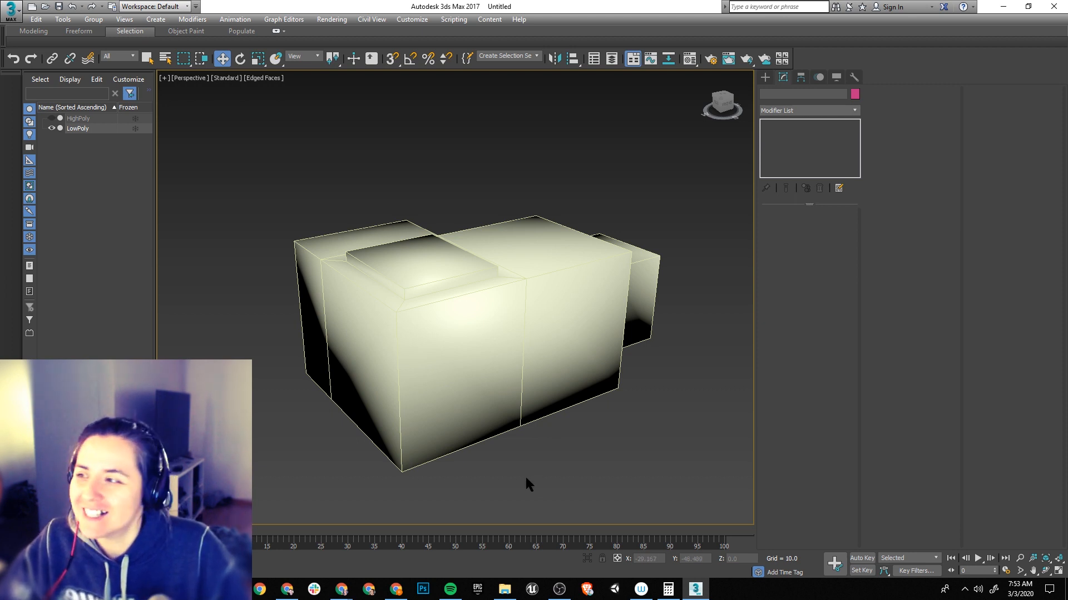
Step: Unhide the HighPoly object and hide LowPoly, then inspect the high-poly mesh on its own with nothing selected
click(476, 388)
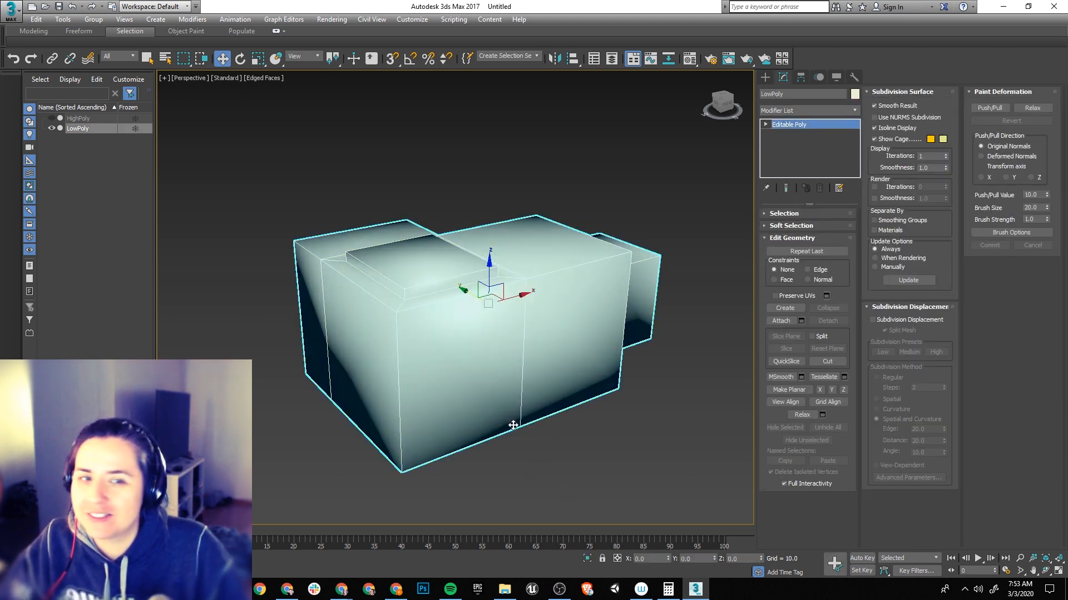
alt+middle_drag(512, 426, 633, 428)
click(51, 119)
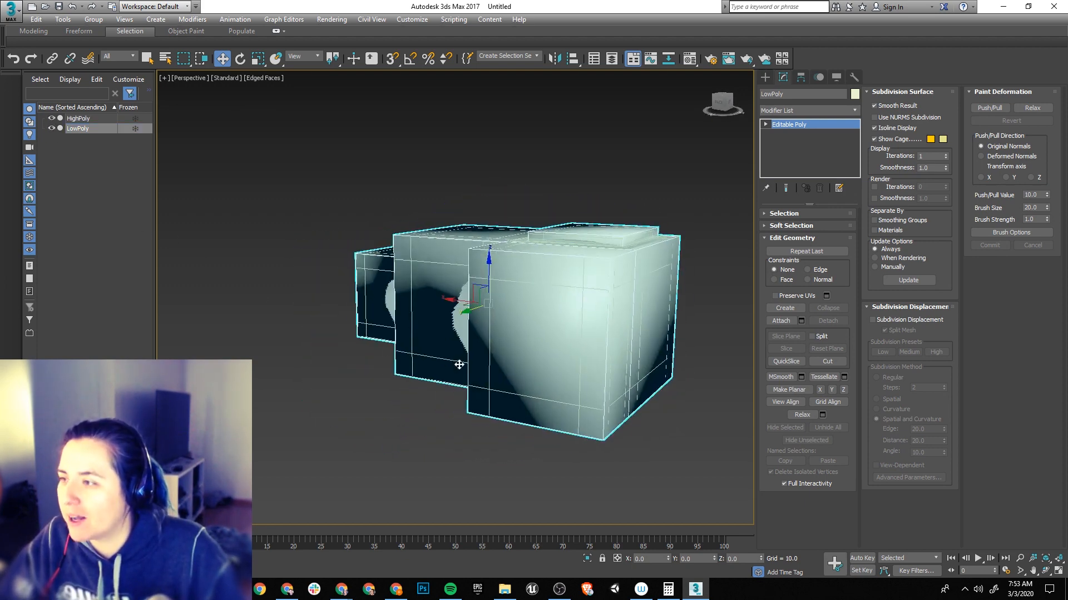
click(51, 128)
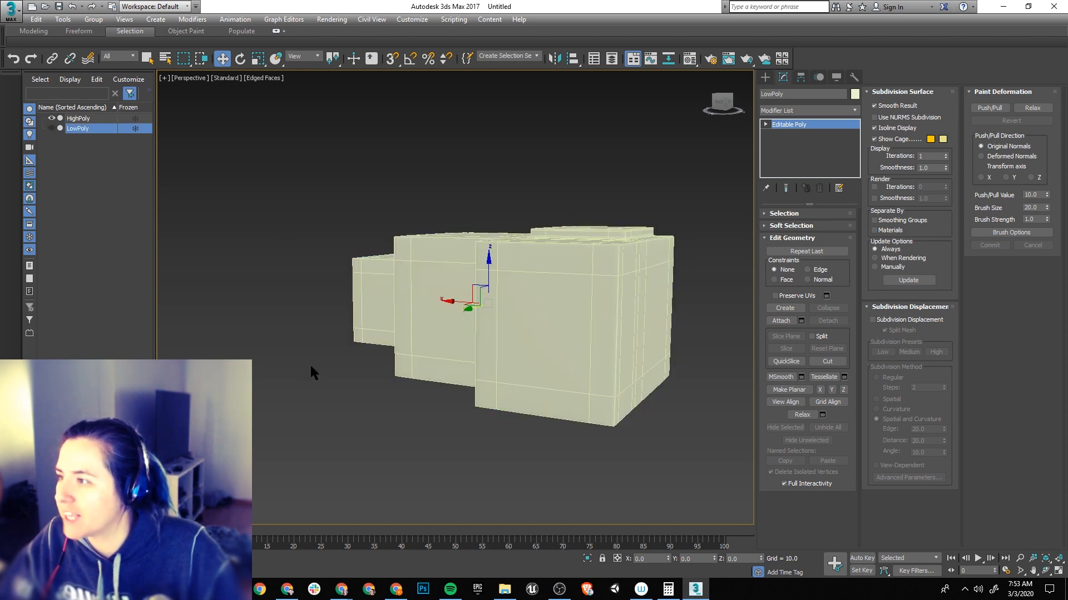
alt+middle_drag(311, 367, 359, 370)
click(286, 390)
middle_drag(425, 371, 385, 383)
alt+middle_drag(384, 383, 589, 442)
Step: Make LowPoly visible again and move the HighPoly mesh sideways until the two models stand apart
click(52, 128)
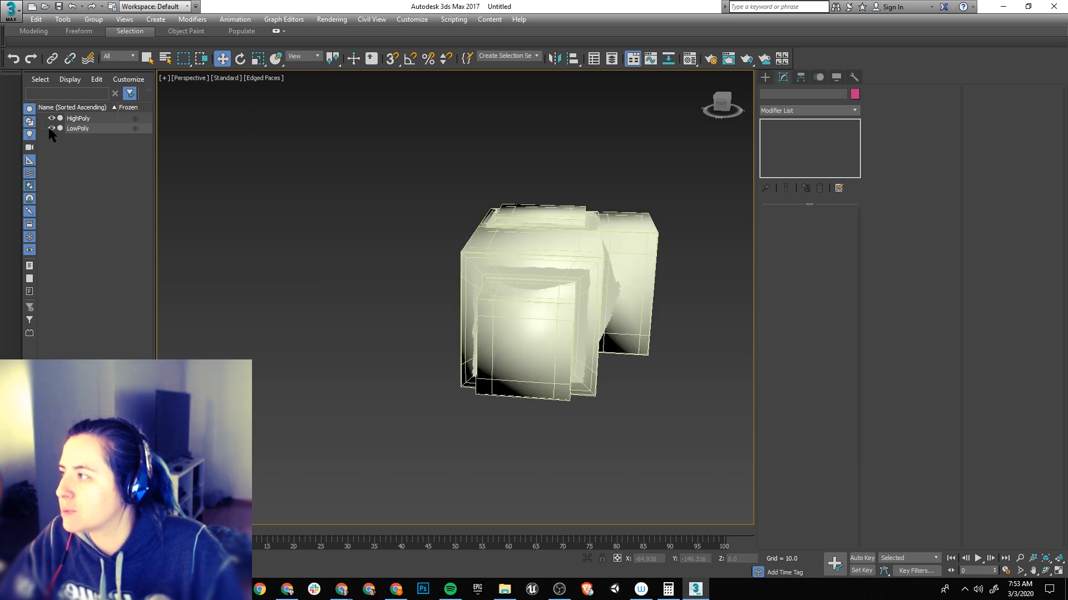
click(84, 129)
drag(476, 283, 238, 275)
click(495, 224)
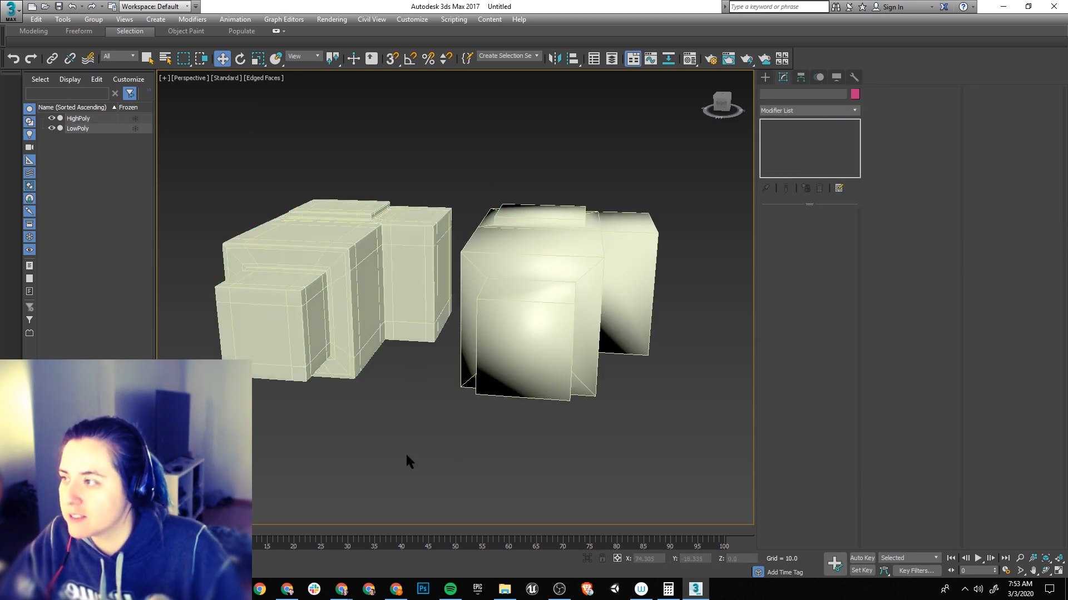
Step: Turn off the edged-faces display in the viewport and examine the shading along the HighPoly mesh's bevelled edges
middle_drag(432, 395, 386, 381)
key(F4)
middle_drag(356, 442, 452, 433)
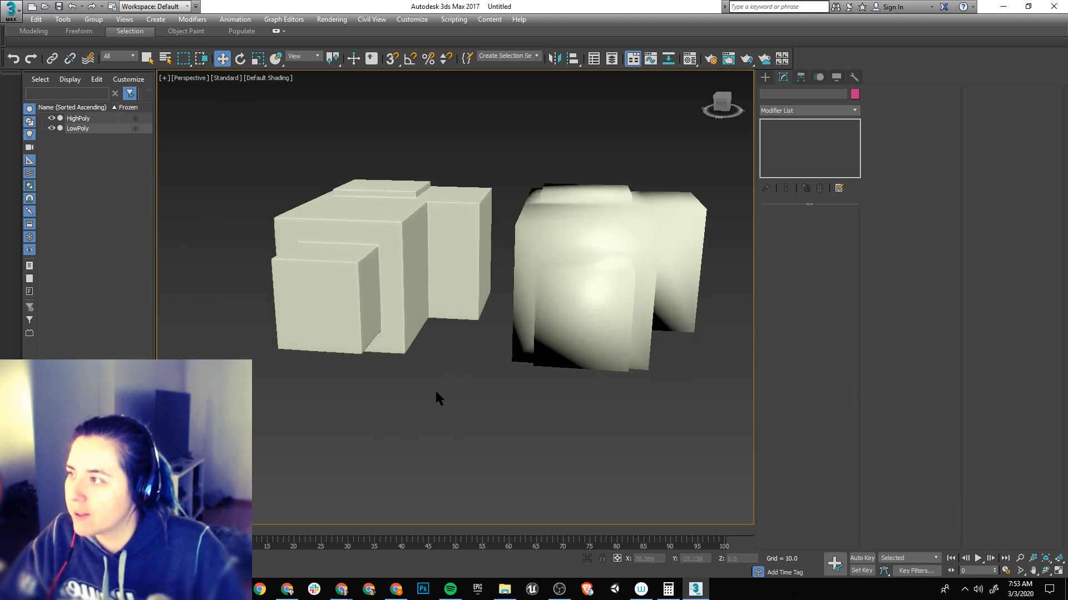
scroll(422, 374, up, 4)
middle_drag(406, 338, 512, 411)
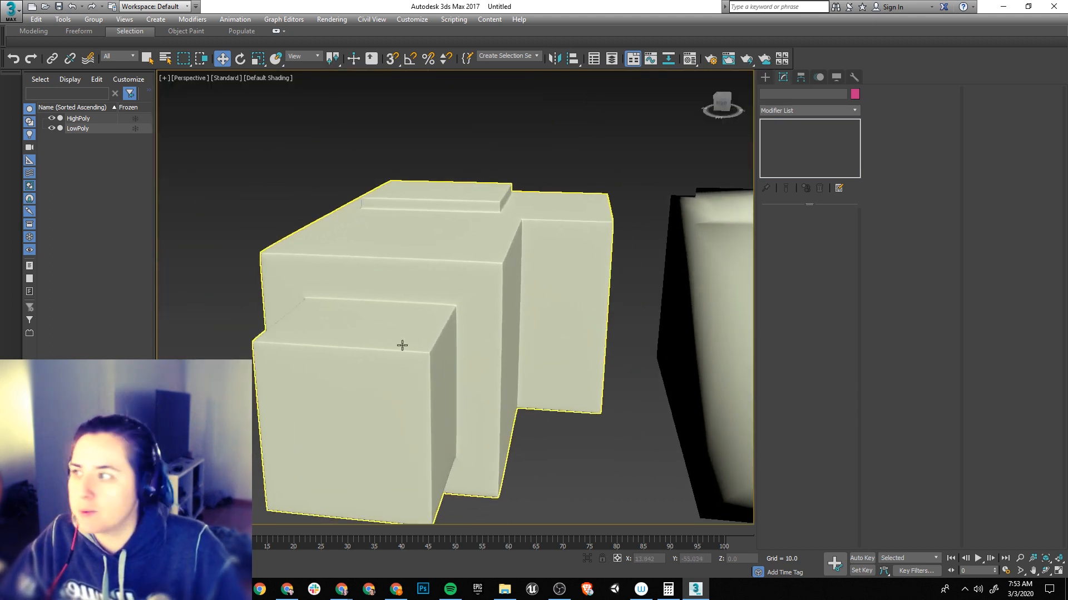
alt+middle_drag(596, 406, 657, 473)
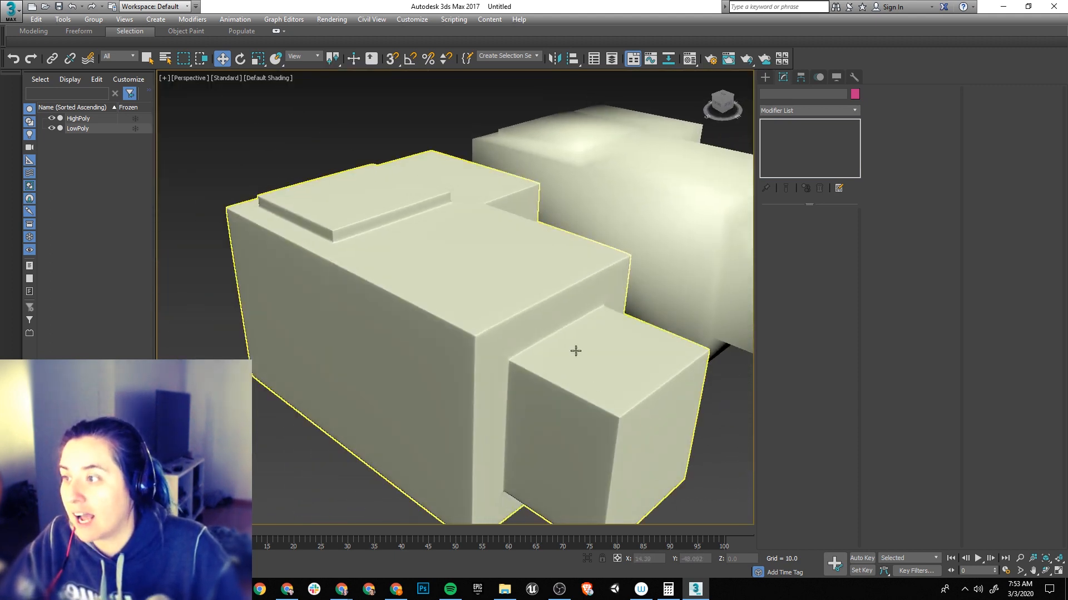
scroll(576, 351, up, 1)
scroll(498, 322, down, 3)
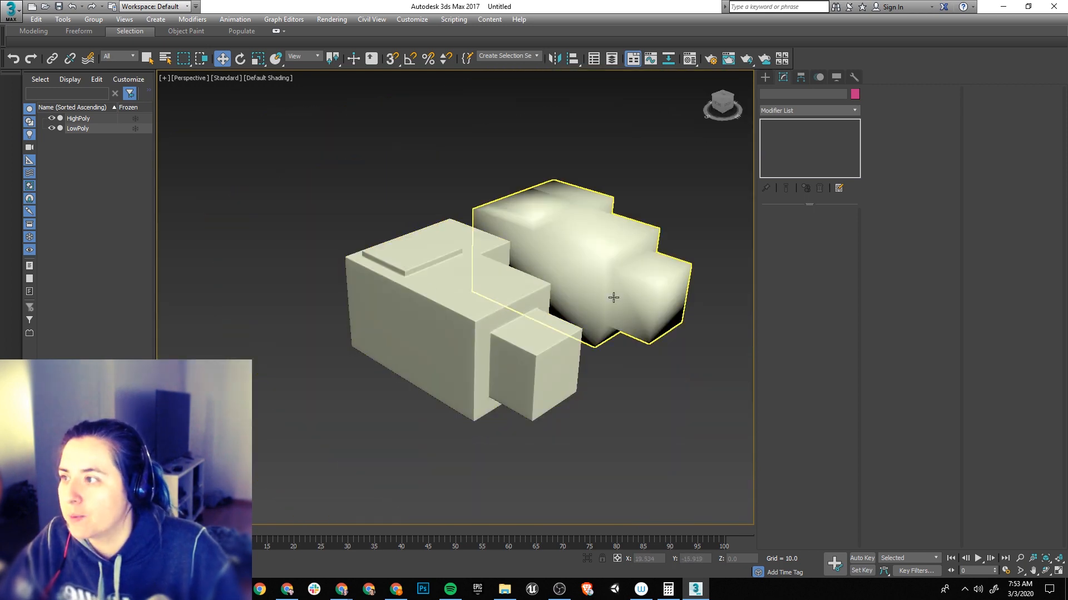
Step: Clone LowPoly as a single copy, placed about 47.6 units along the Y axis on the side away from HighPoly
click(613, 298)
alt+middle_drag(614, 297, 668, 312)
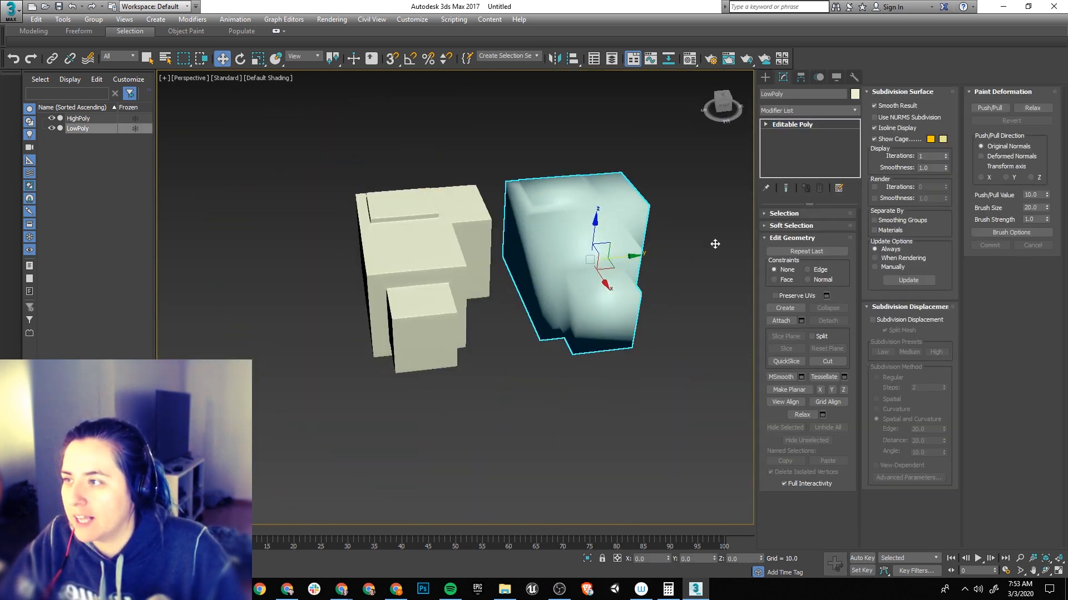
shift+drag(633, 255, 781, 227)
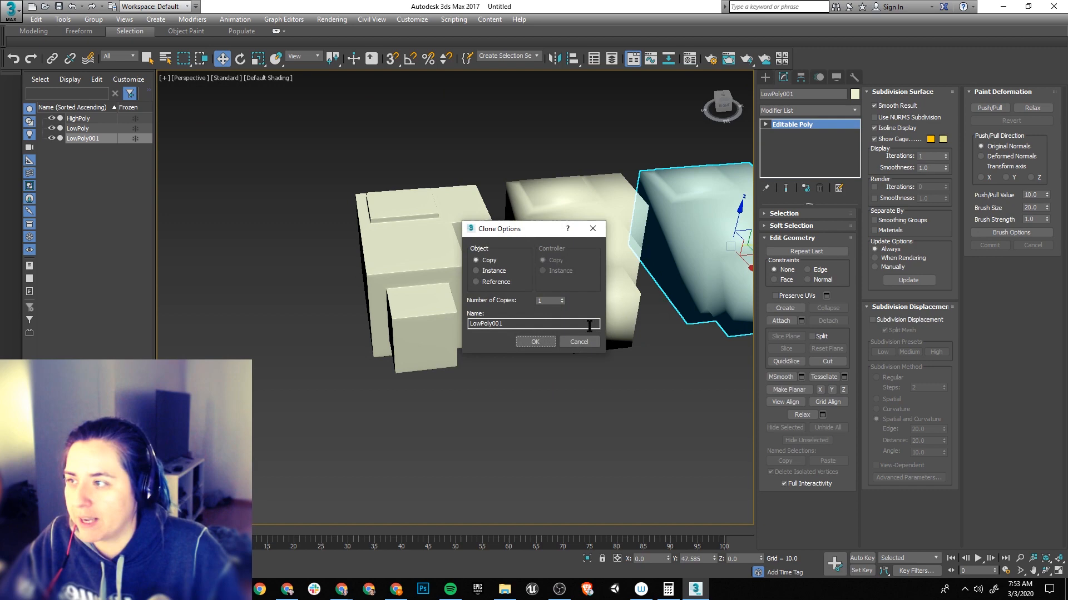
click(538, 340)
middle_drag(618, 328, 505, 346)
Step: Select the cloned low-poly mesh's whole element and clear all of its smoothing groups
click(460, 286)
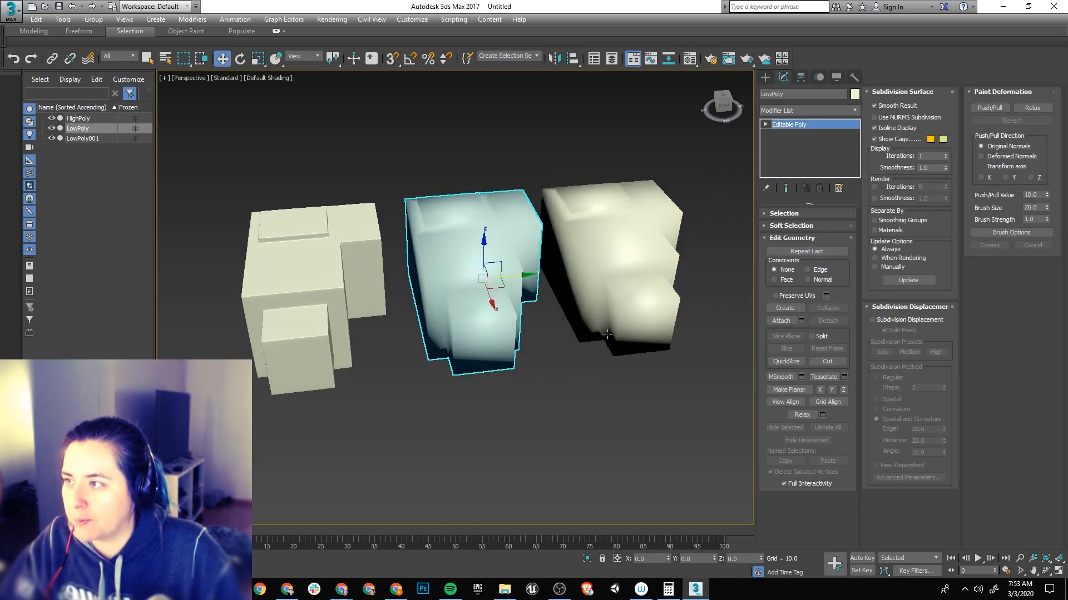
click(660, 256)
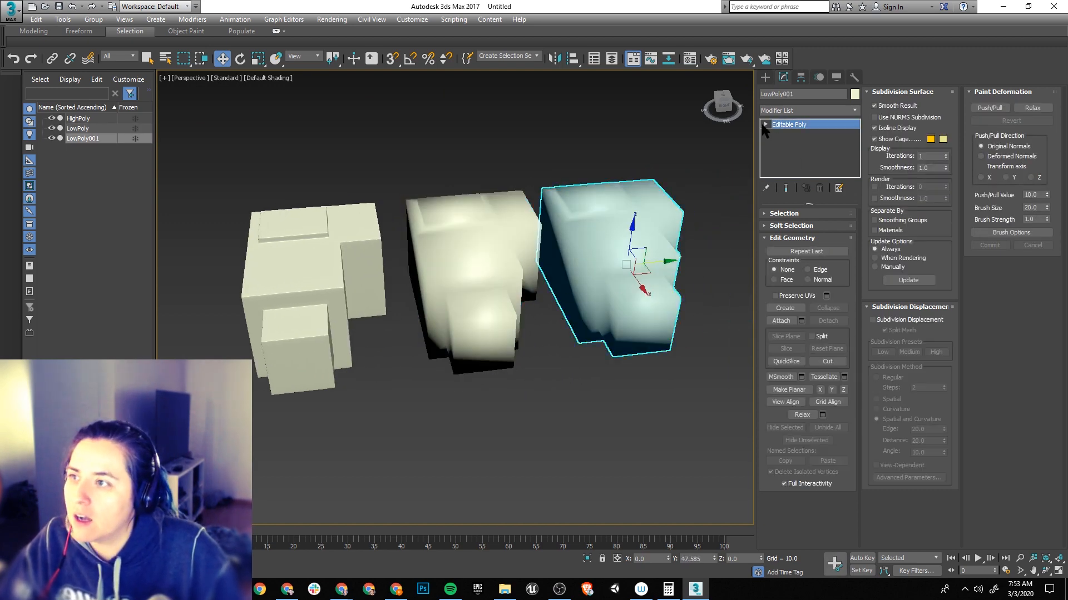
click(765, 124)
click(788, 171)
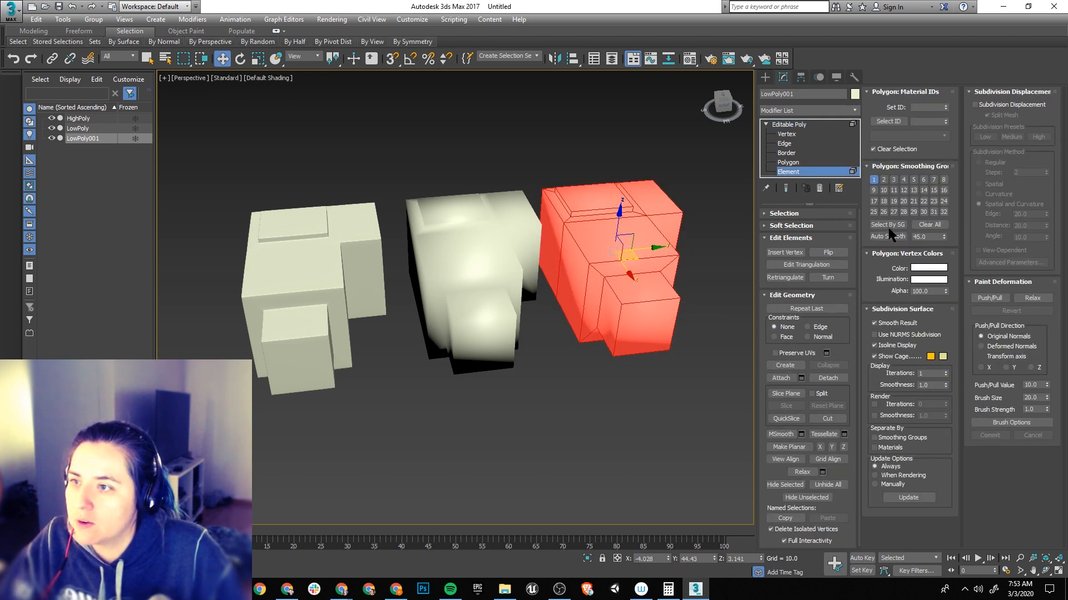
click(927, 223)
click(638, 487)
Step: Examine the clone without smoothing groups against the smoothed LowPoly and HighPoly meshes, and leave Element level
mouse_move(537, 393)
alt+middle_down()
mouse_move(567, 382)
mouse_move(589, 416)
mouse_move(571, 324)
alt+middle_up()
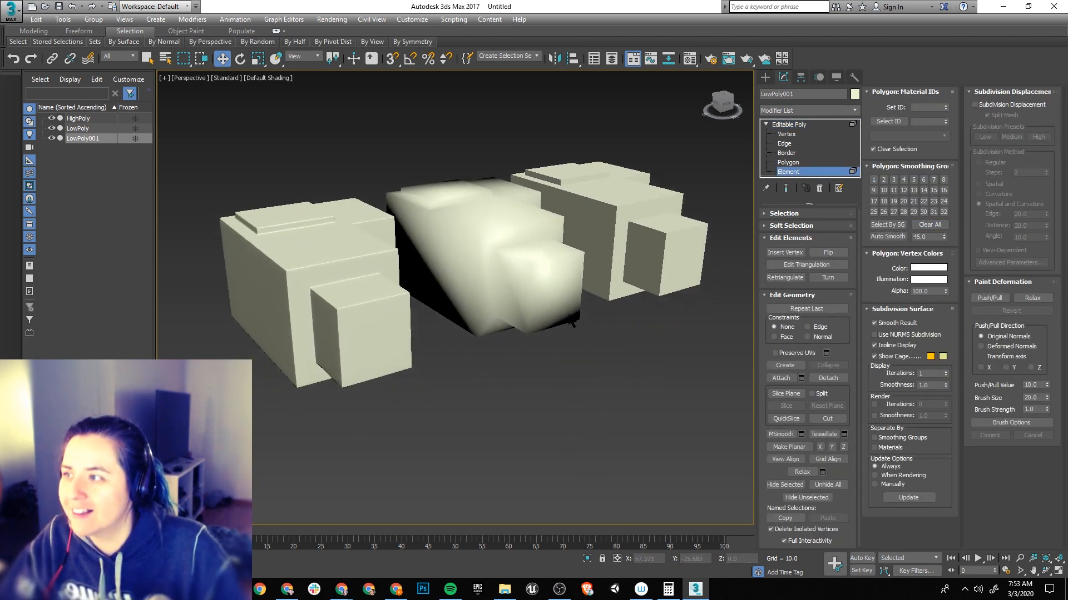
click(594, 246)
click(606, 375)
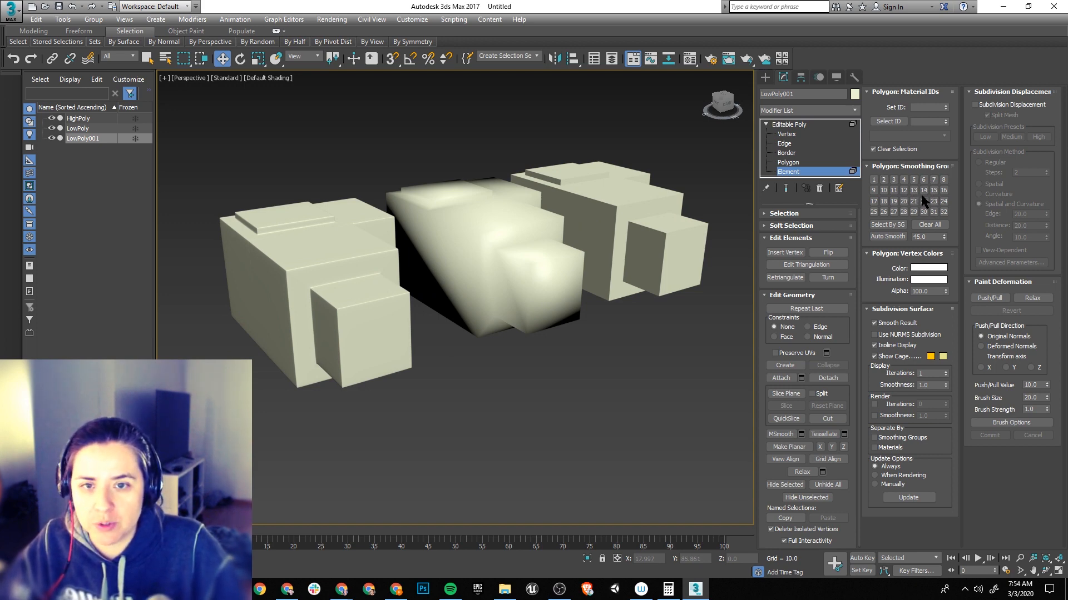
alt+middle_drag(669, 210, 679, 229)
click(679, 229)
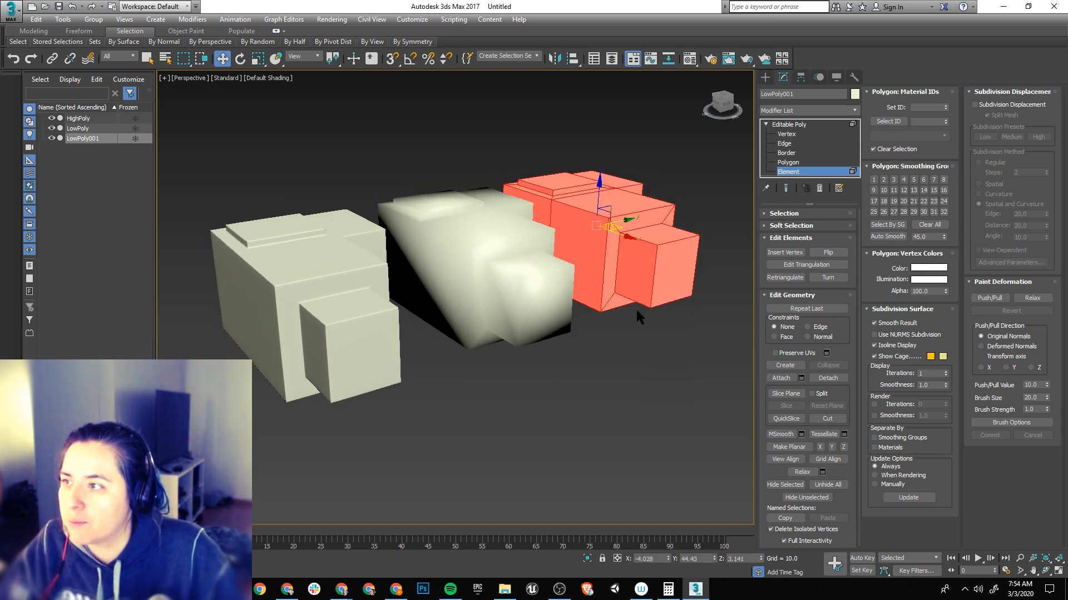
alt+middle_drag(636, 314, 614, 406)
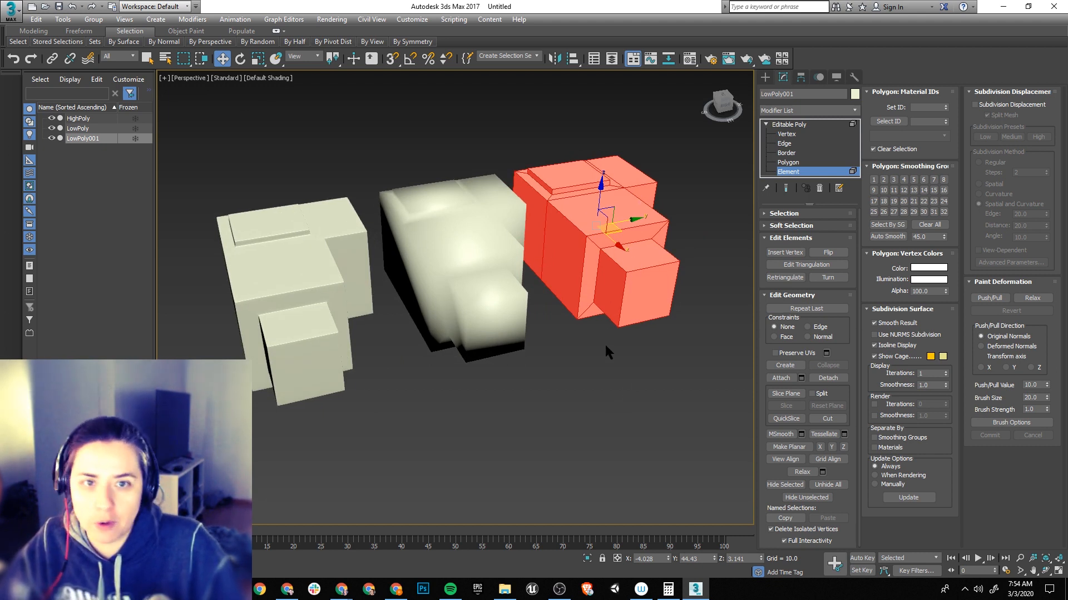
middle_drag(563, 423, 576, 421)
click(506, 293)
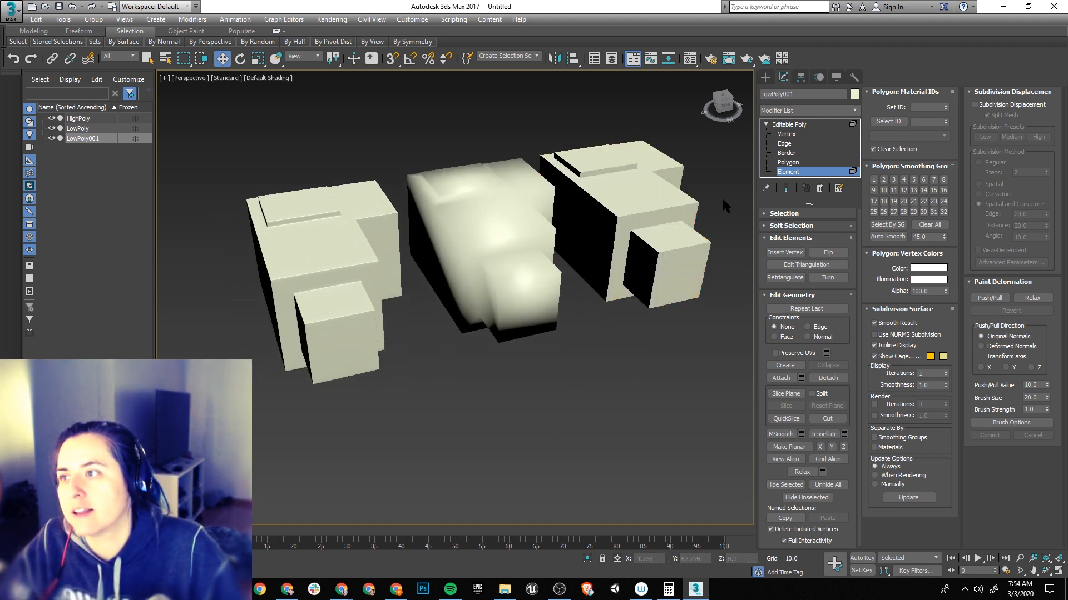
click(779, 113)
click(777, 114)
click(779, 123)
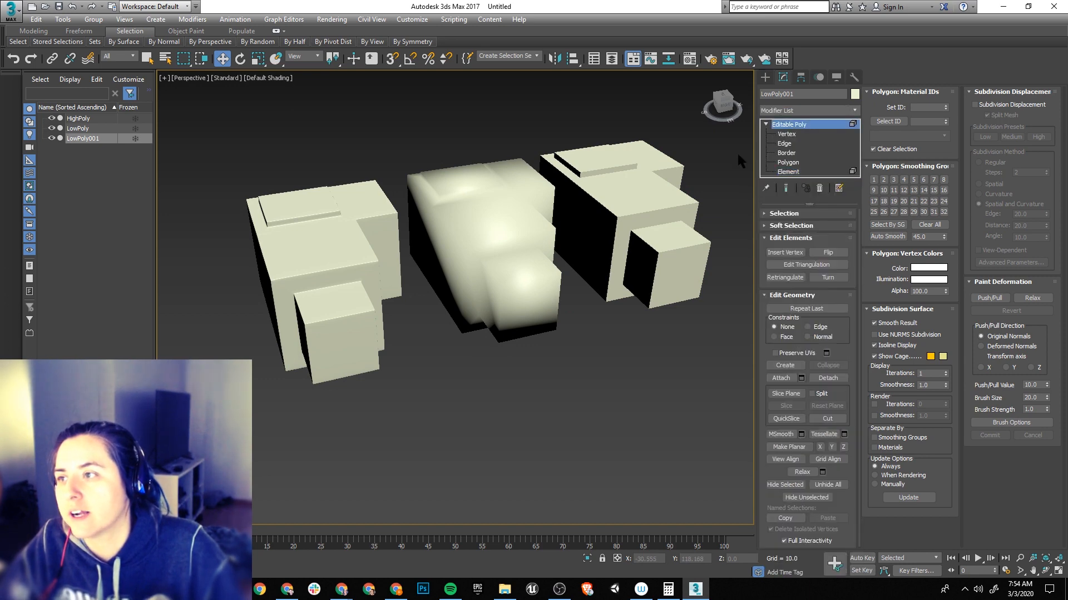
Step: Enter Vertex level on the smoothed LowPoly mesh and select the upper front corner vertex of its main block
click(519, 222)
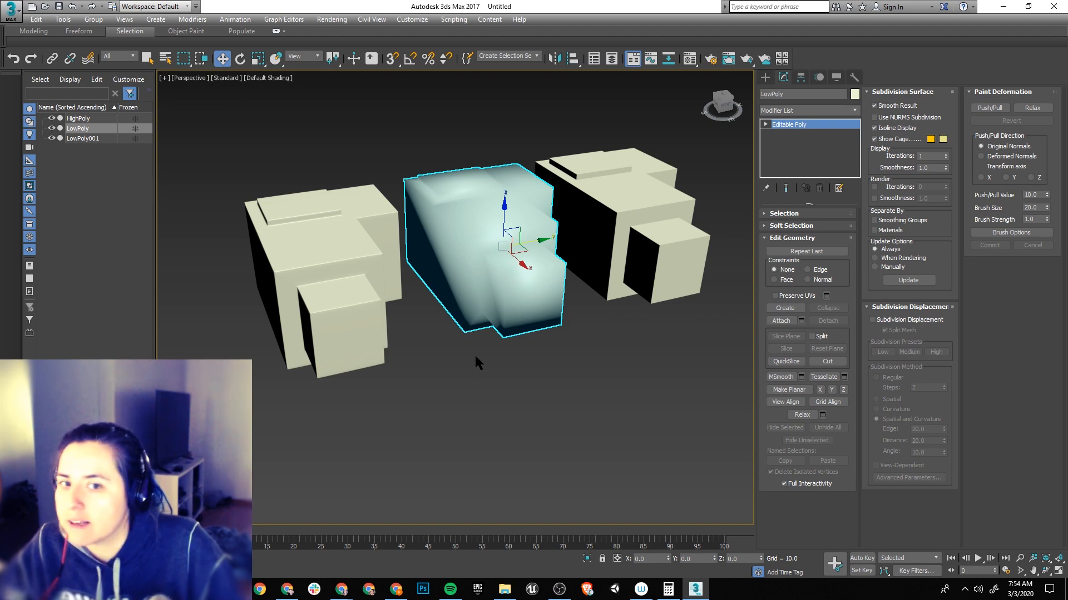
scroll(475, 353, up, 5)
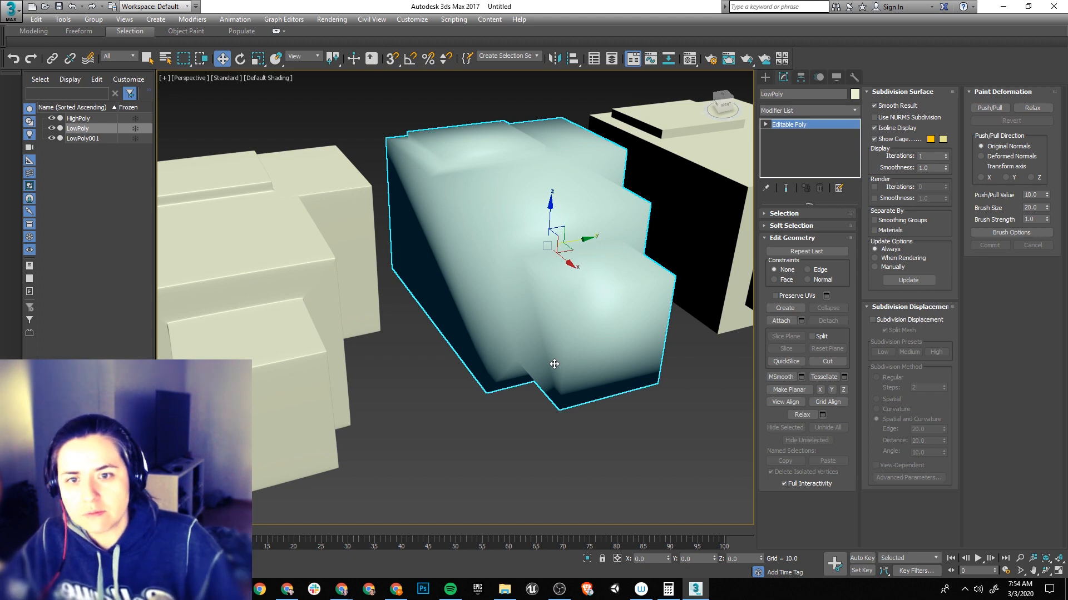
click(765, 124)
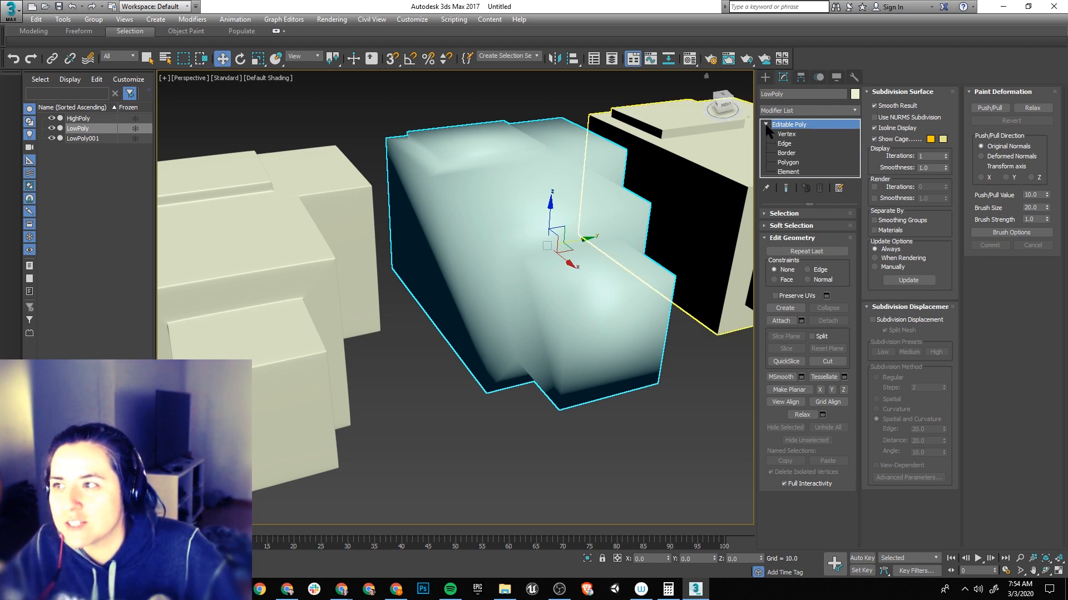
click(782, 134)
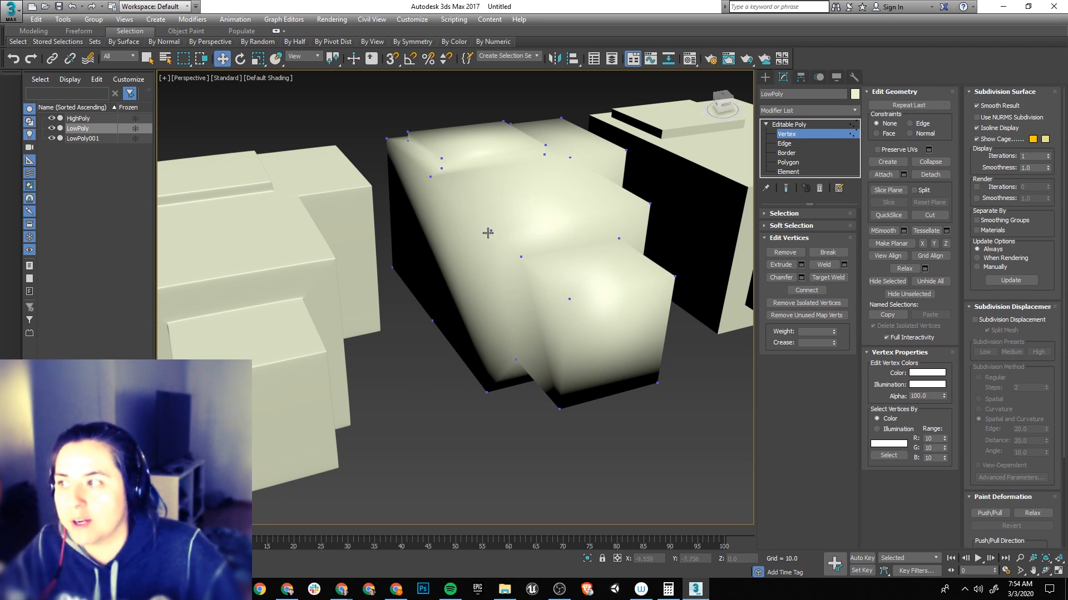
click(491, 230)
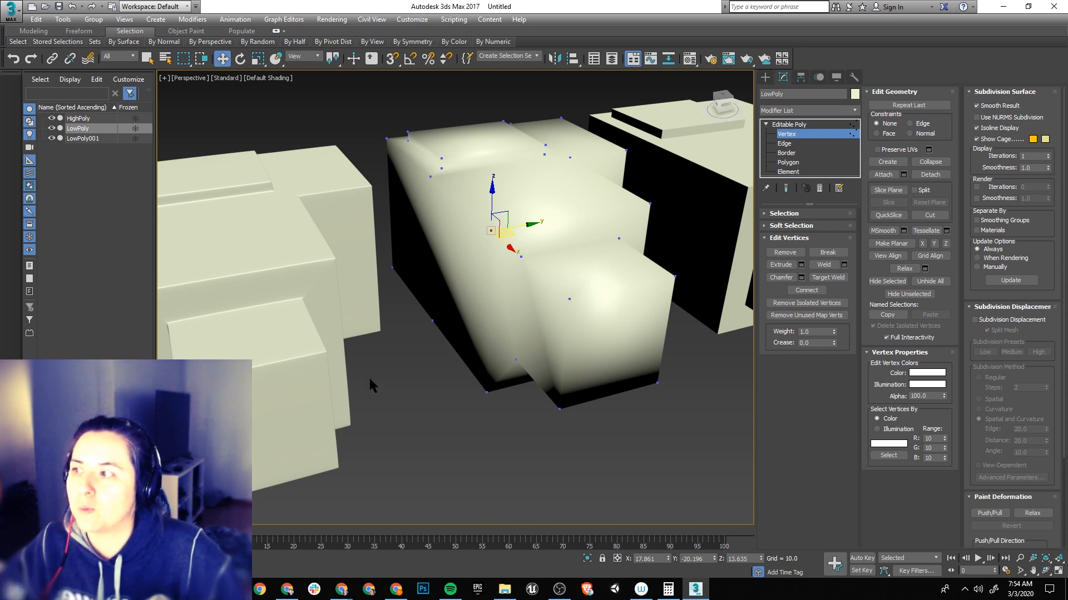
Step: Examine the shading around LowPoly's corner vertex and at the matching corner of the unsmoothed clone, and leave Vertex level
alt+middle_drag(508, 279, 498, 231)
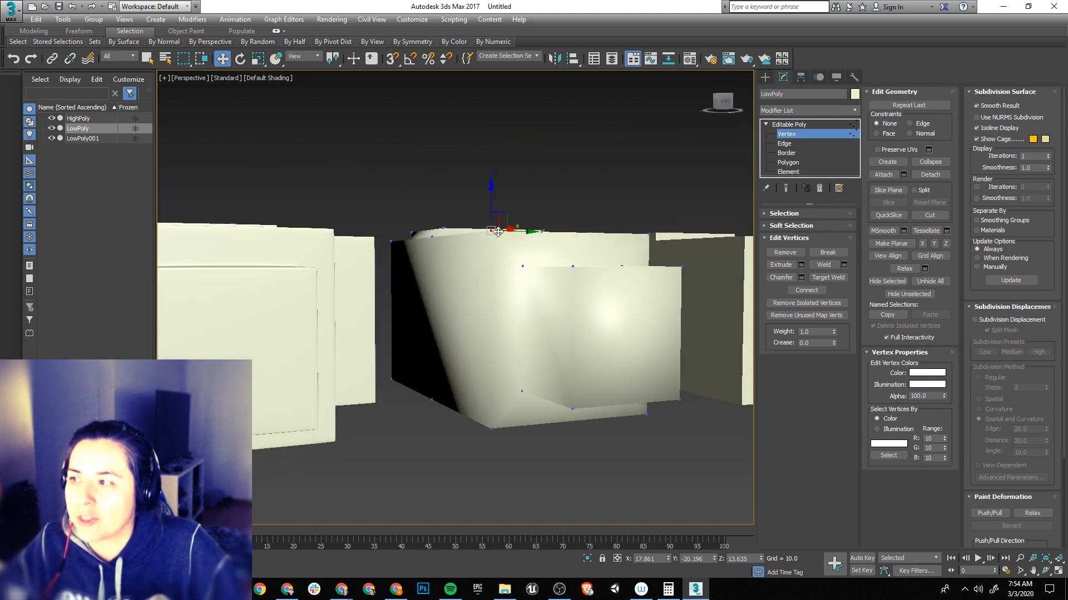
alt+middle_drag(542, 198, 493, 214)
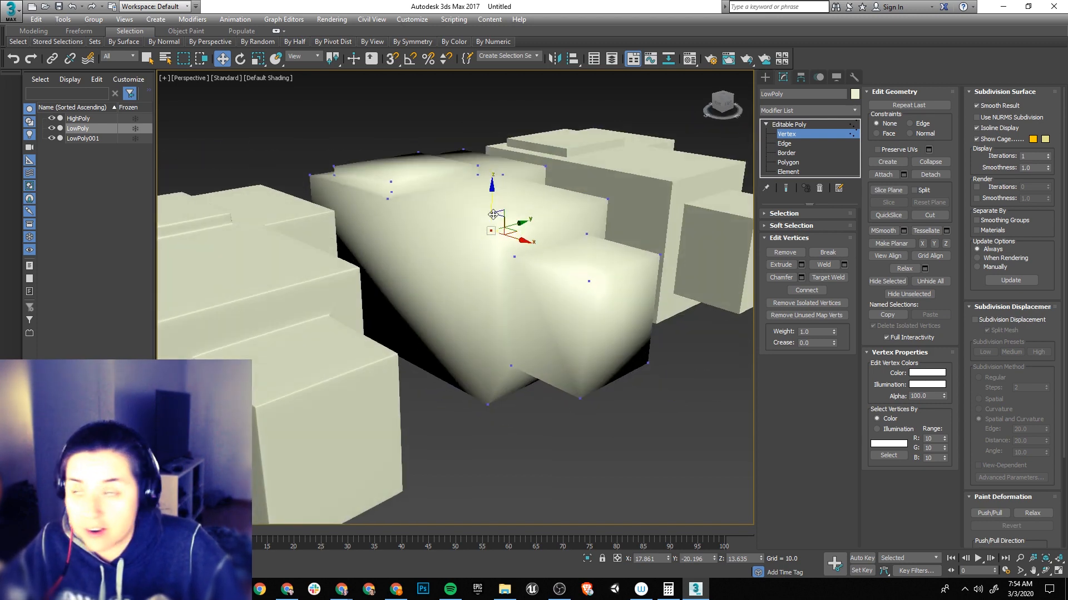
scroll(492, 214, up, 3)
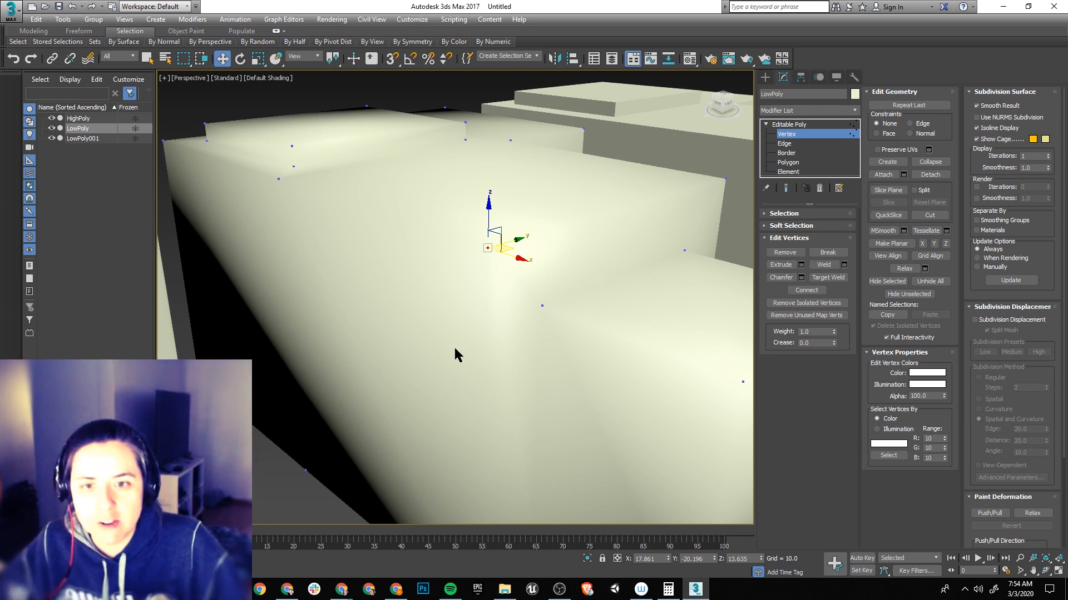
scroll(455, 354, down, 3)
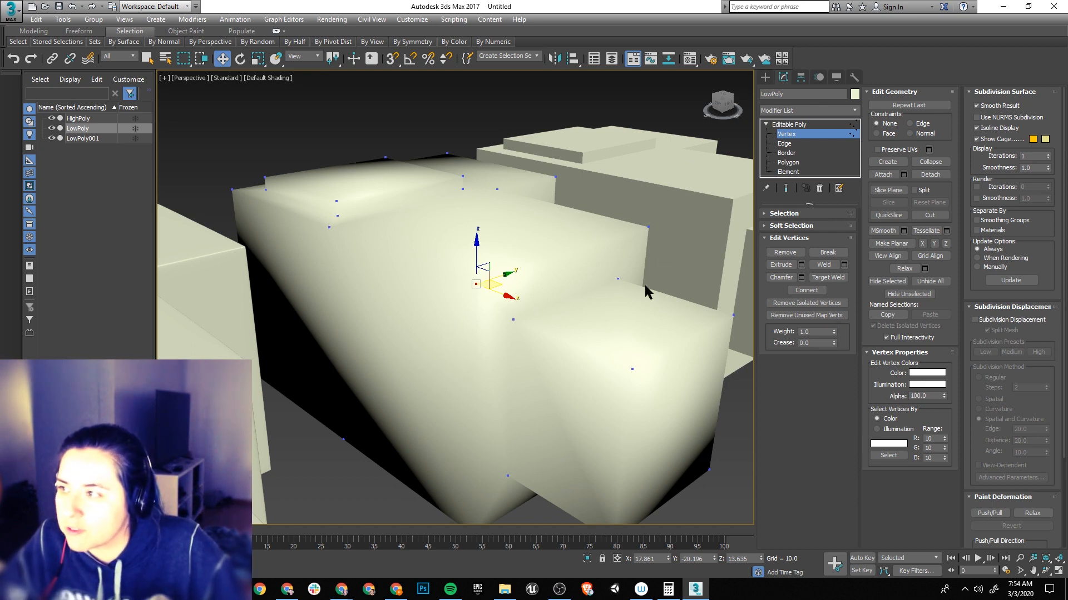
middle_drag(645, 285, 424, 308)
scroll(498, 231, up, 4)
click(428, 264)
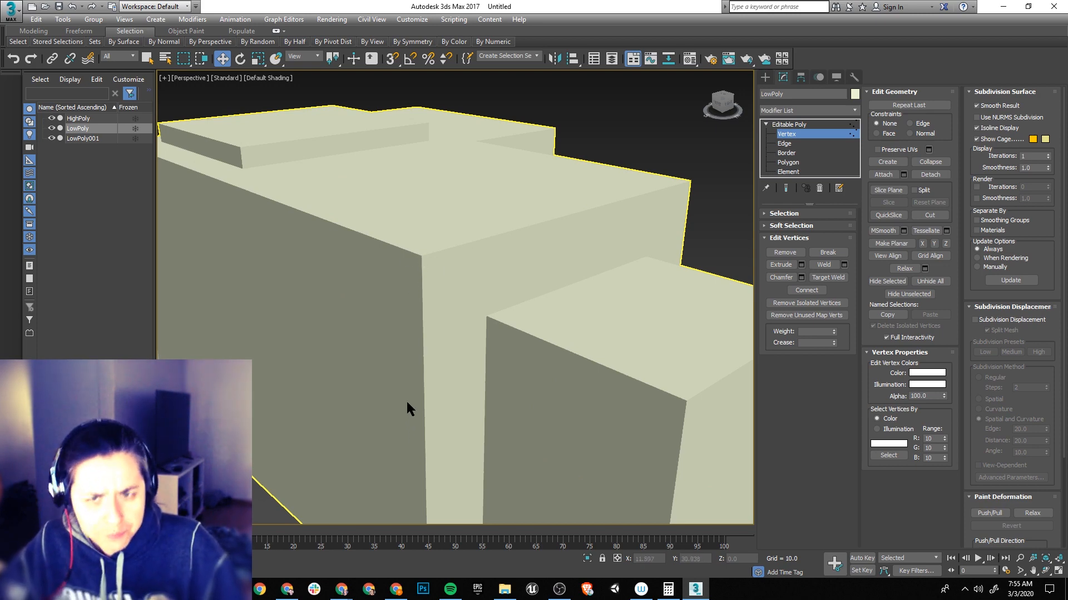
scroll(405, 396, down, 2)
scroll(509, 292, down, 3)
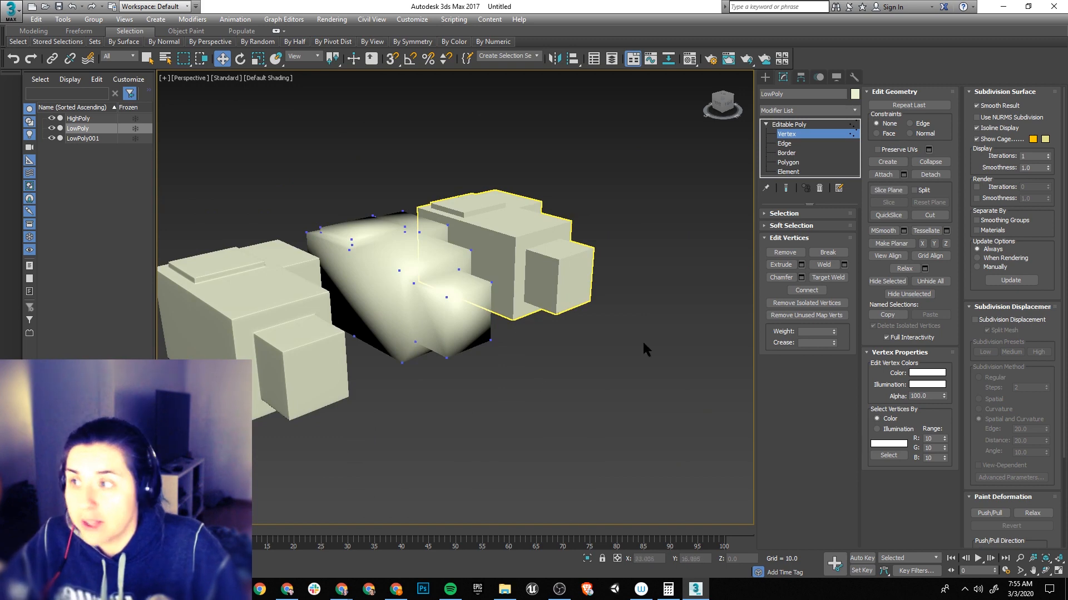
alt+middle_drag(565, 361, 556, 346)
click(788, 124)
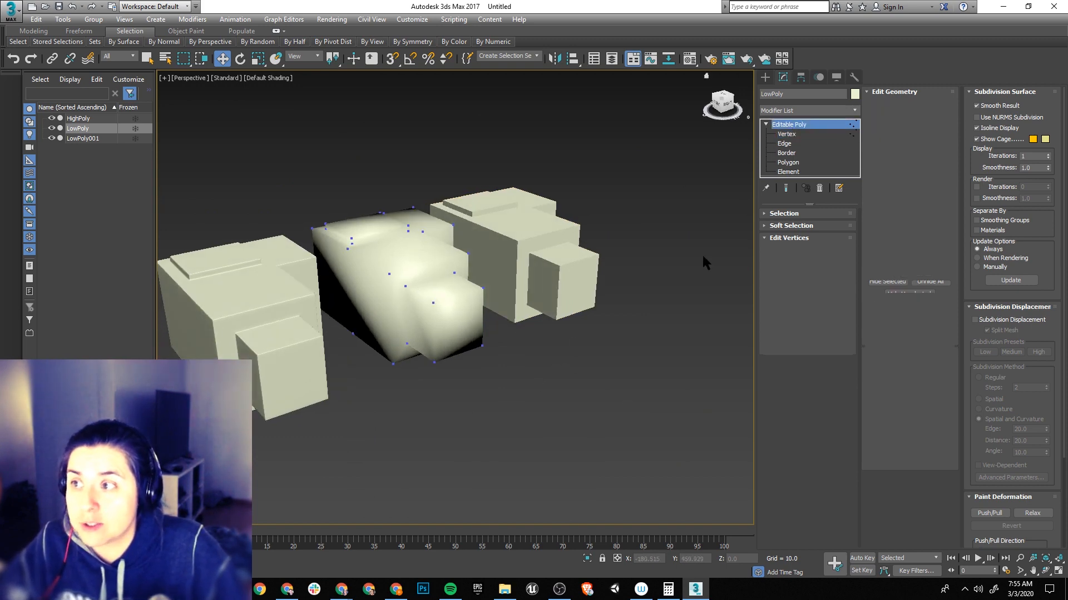
Step: Compare the shading of the smoothed LowPoly mesh, the unsmoothed clone LowPoly001 and the HighPoly mesh from several angles
click(620, 391)
scroll(555, 472, up, 3)
middle_drag(545, 399, 587, 462)
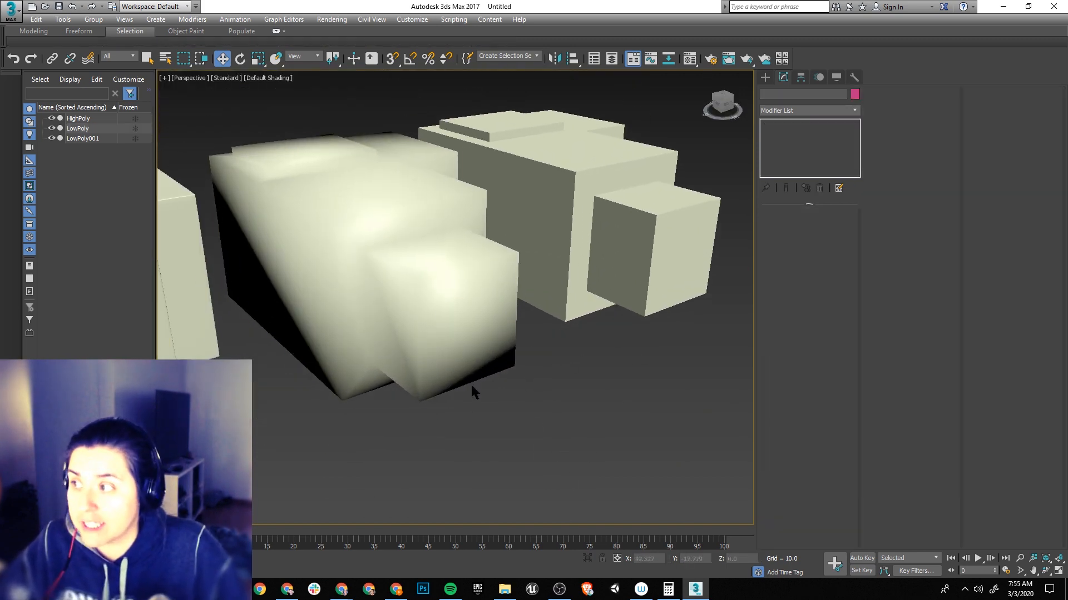
click(442, 322)
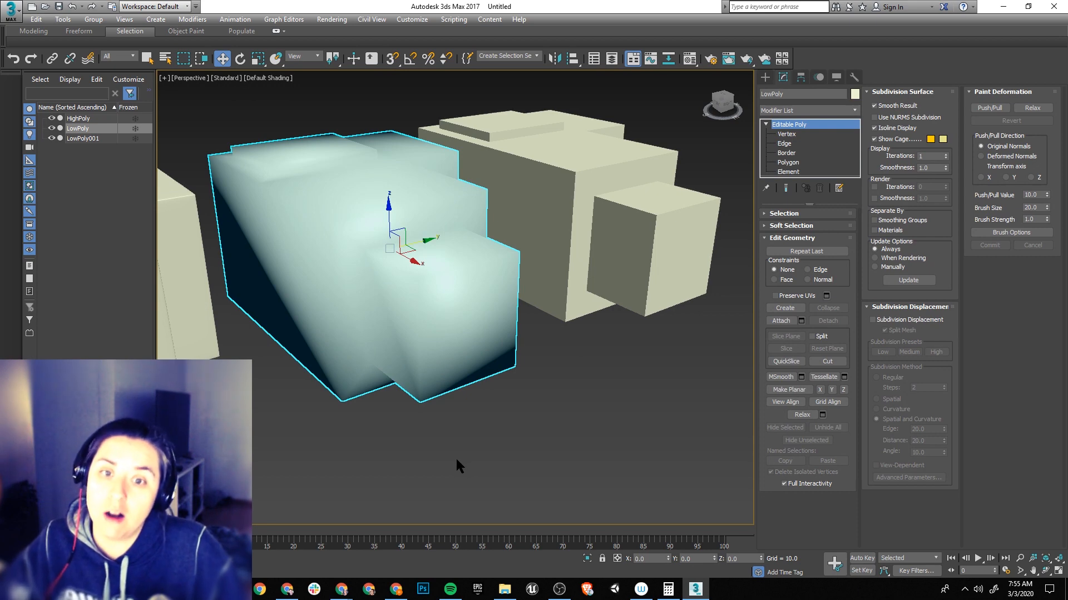
click(587, 212)
alt+middle_drag(616, 405, 586, 281)
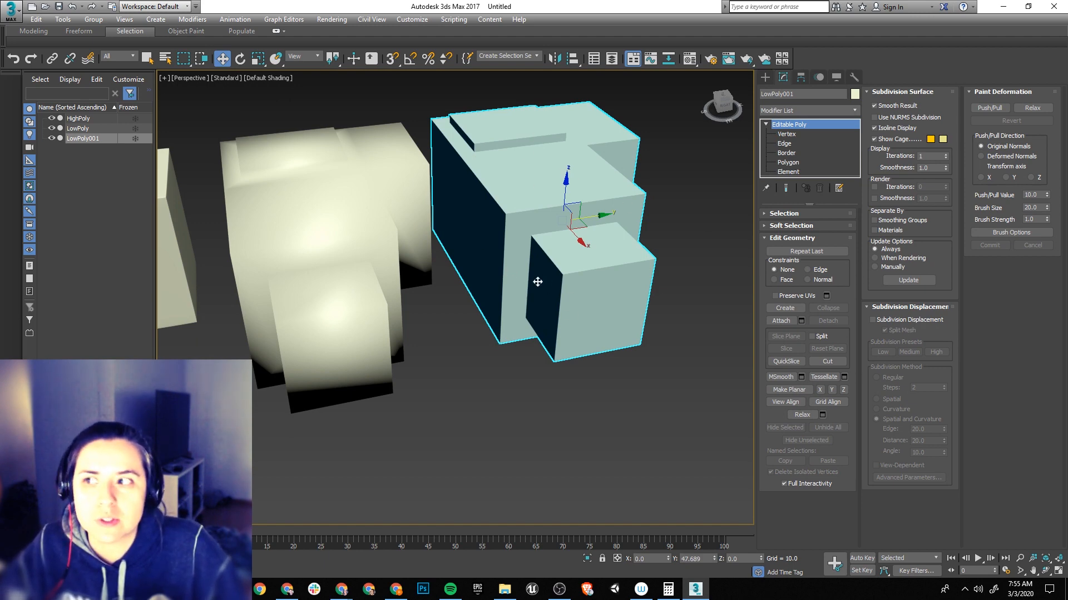
middle_drag(423, 381, 647, 356)
click(439, 272)
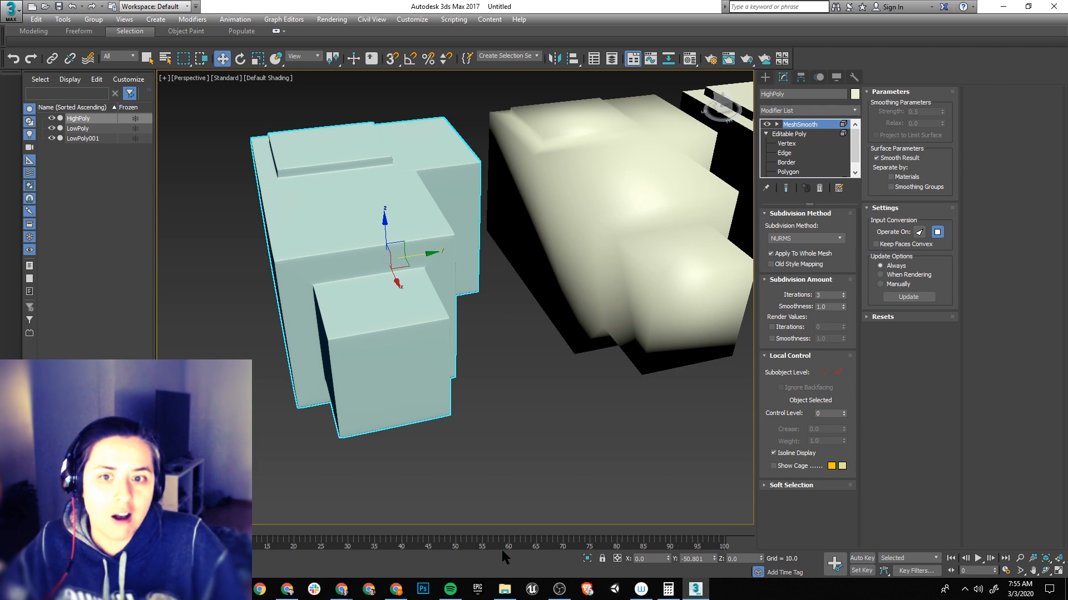
scroll(457, 426, up, 4)
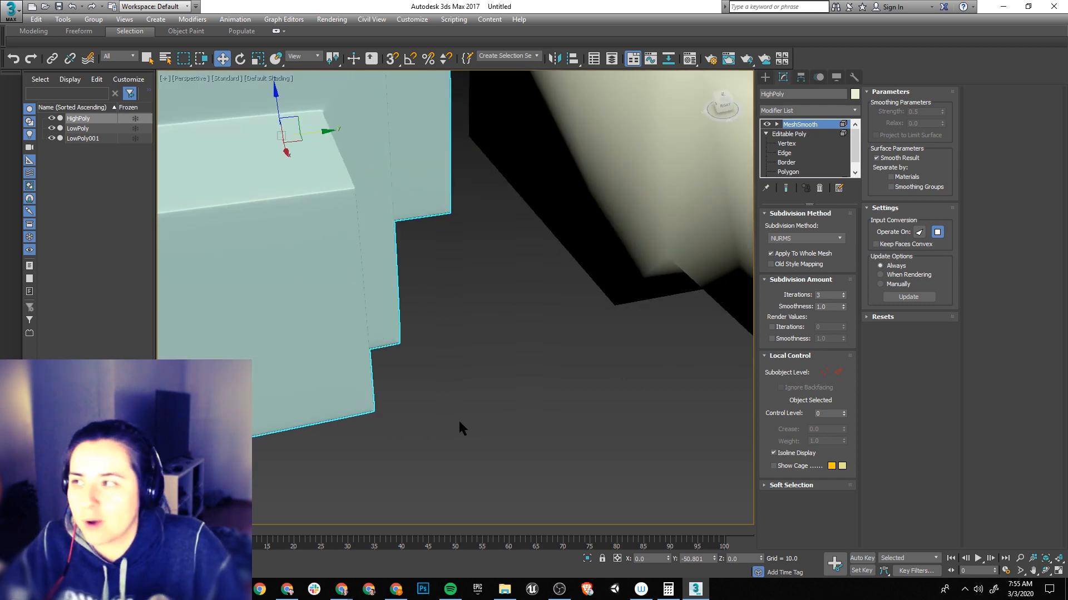
Step: Delete the unsmoothed clone LowPoly001 from the scene
alt+middle_drag(459, 419, 427, 335)
scroll(499, 343, down, 6)
click(603, 345)
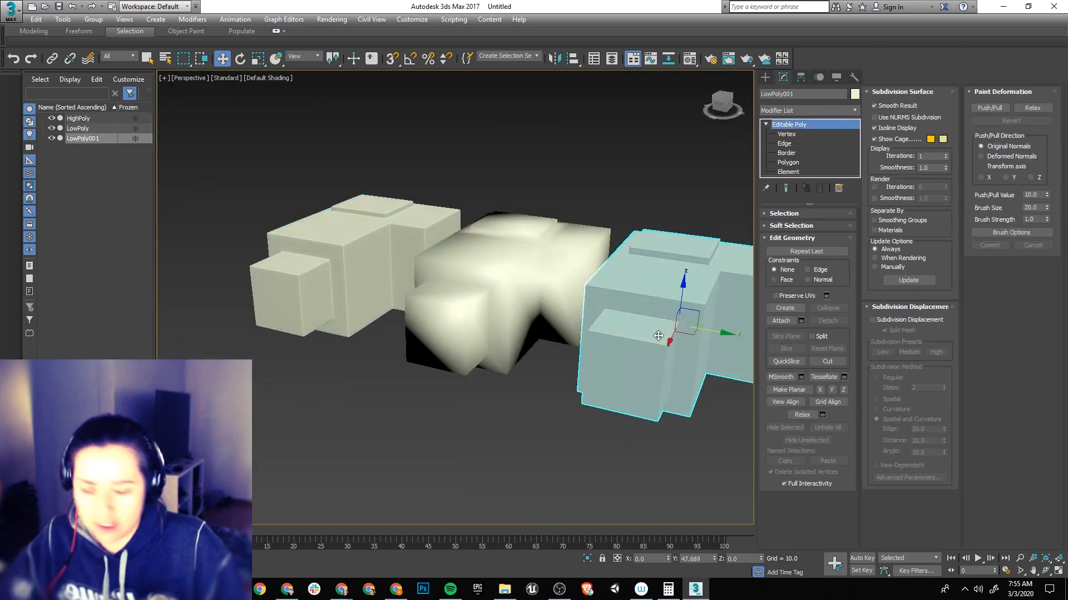
key(Delete)
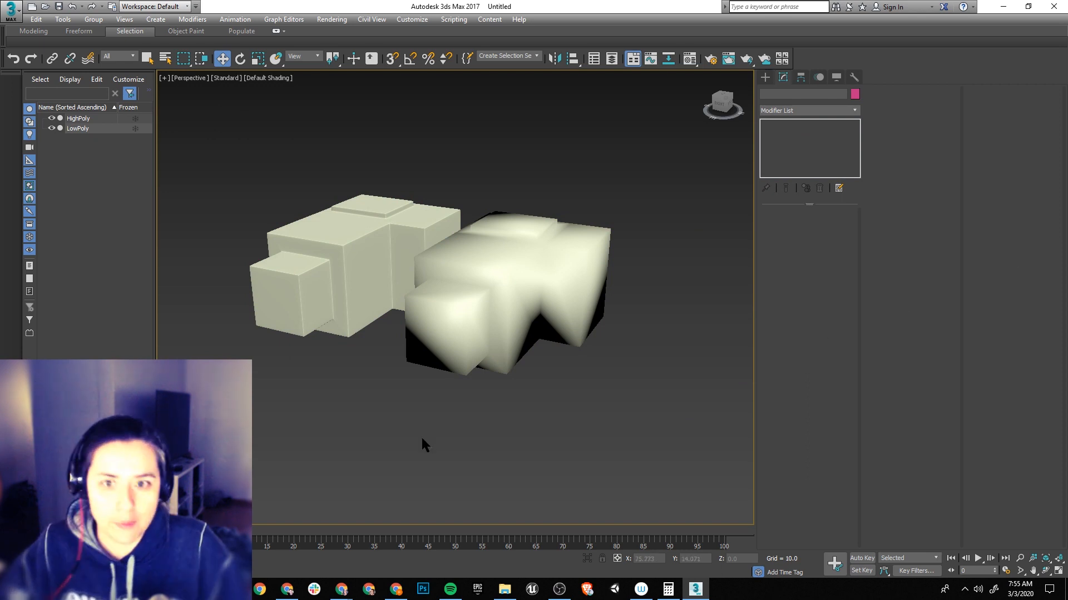
Step: Compare the shading of the smoothed LowPoly mesh with the HighPoly mesh, selecting each in turn
alt+middle_drag(352, 368, 550, 341)
click(469, 348)
scroll(477, 356, up, 3)
middle_drag(477, 356, 527, 410)
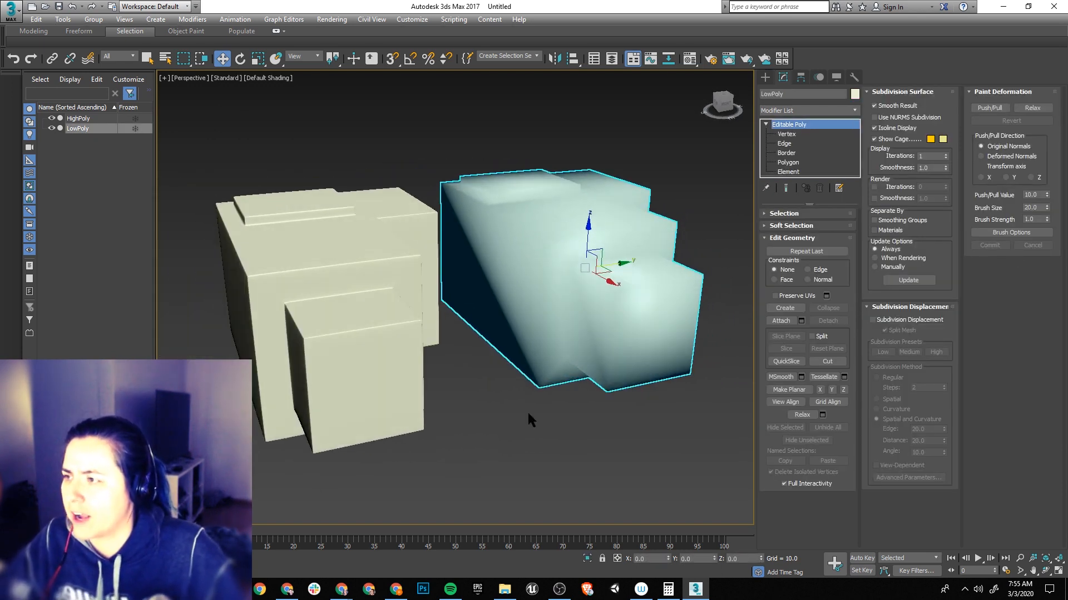
click(527, 410)
click(537, 296)
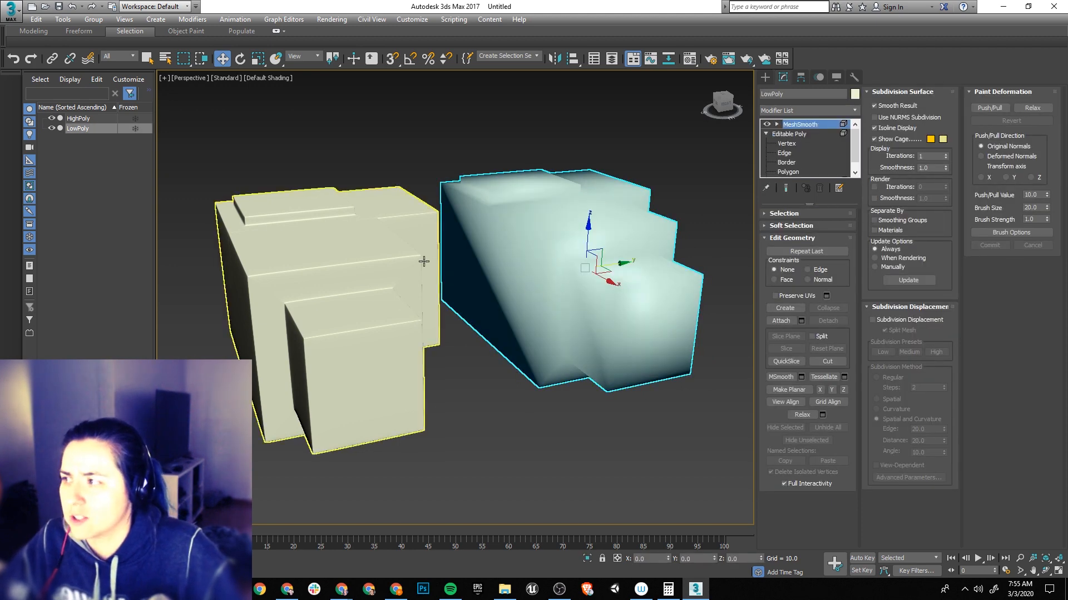
click(424, 257)
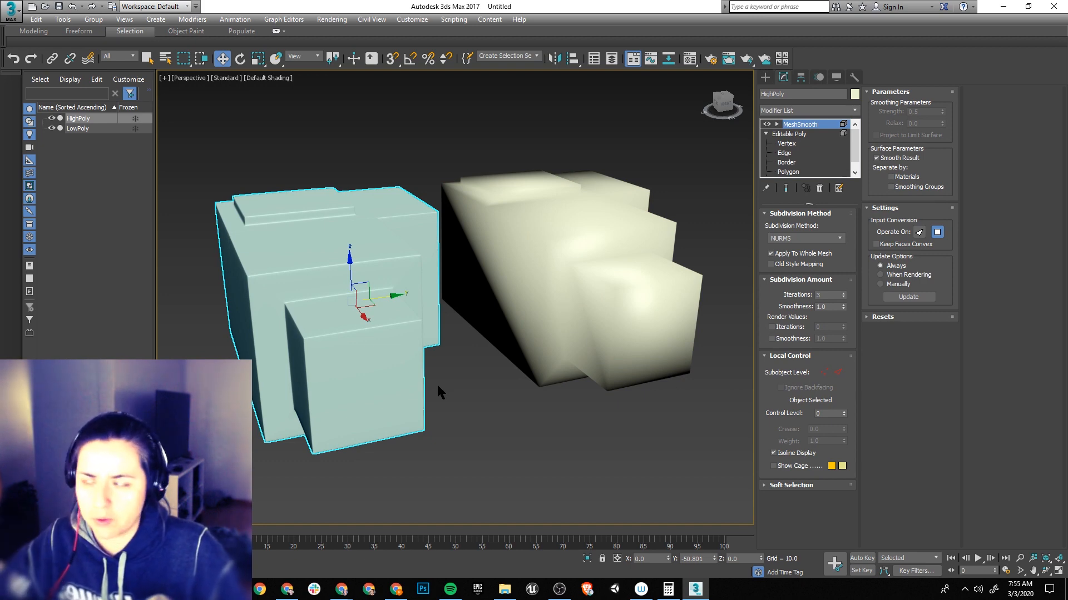
alt+middle_drag(495, 472, 518, 439)
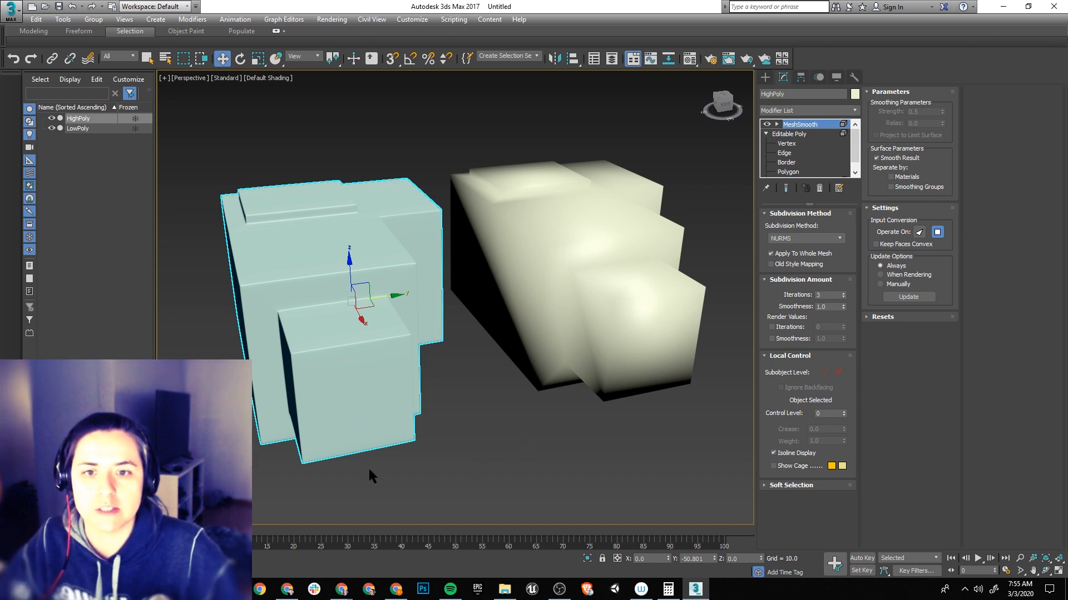
Step: Select the LowPoly mesh and add an Unwrap UVW modifier to it
alt+middle_drag(407, 517, 389, 381)
click(452, 296)
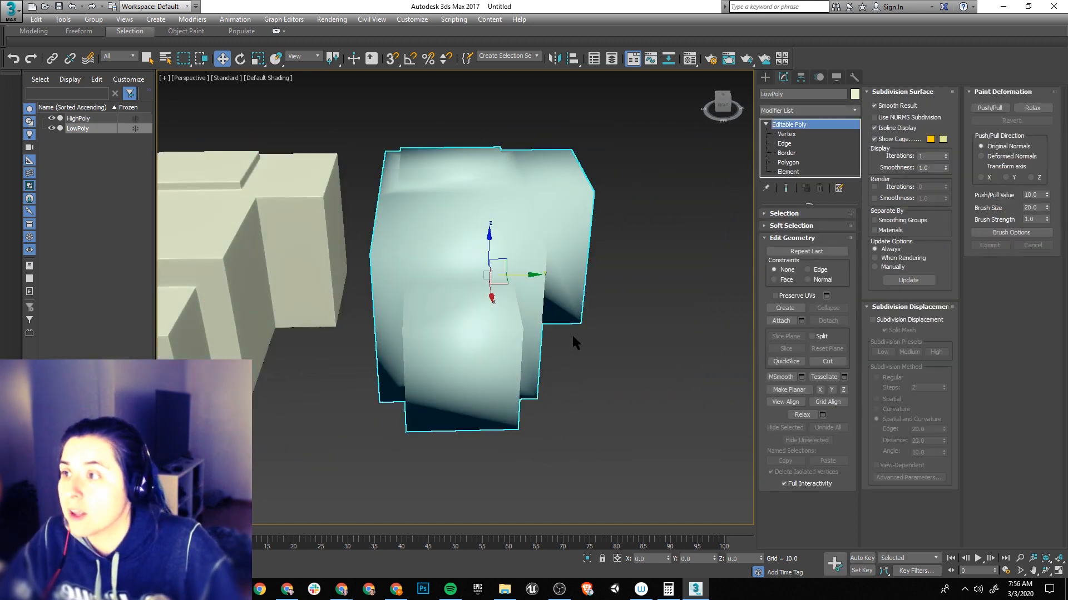
middle_drag(572, 332, 563, 358)
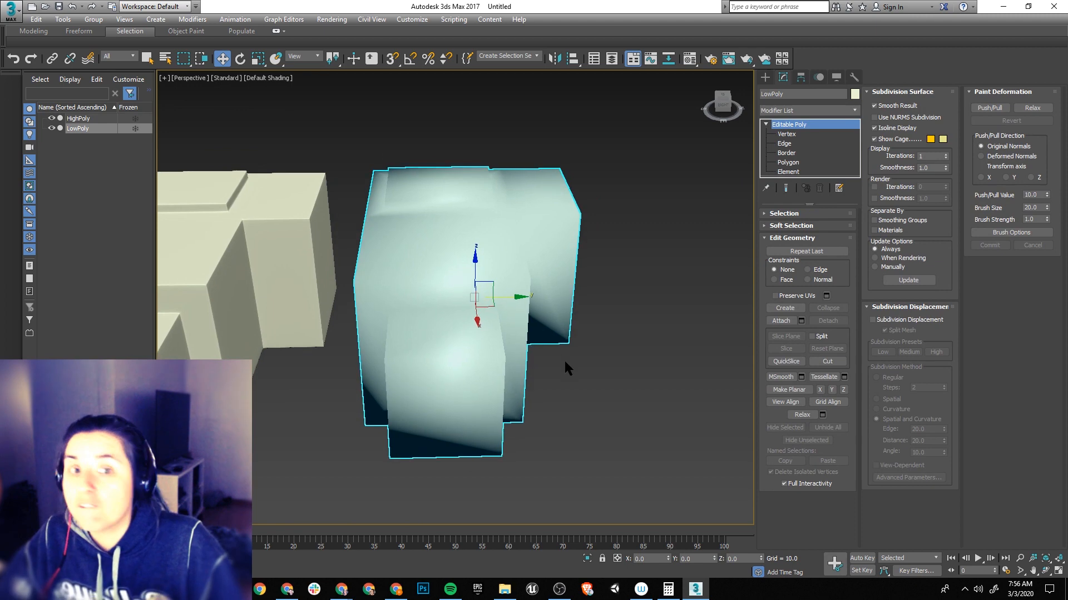
click(809, 110)
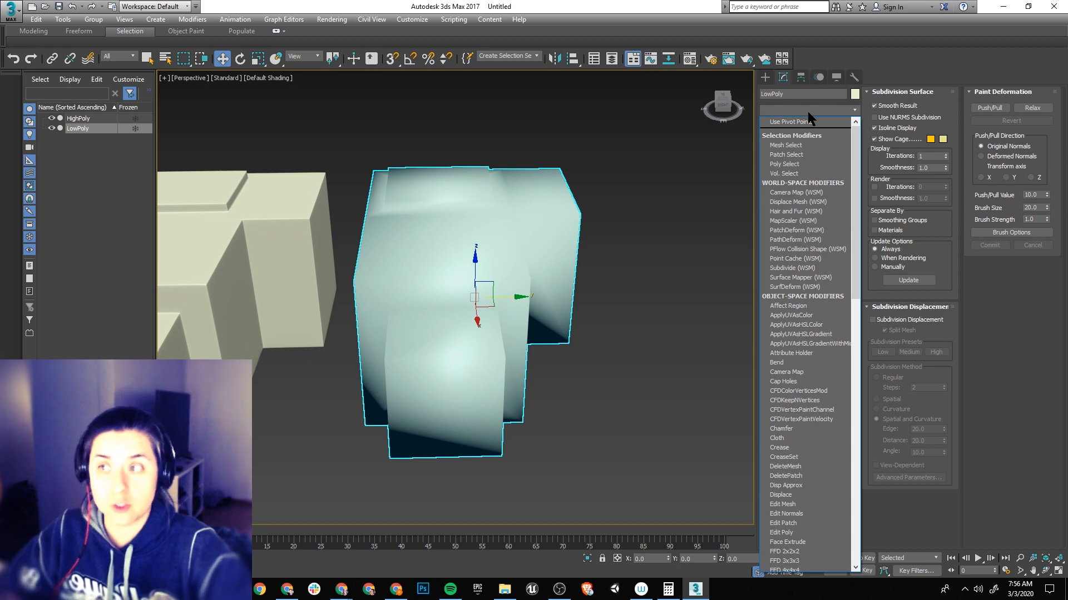
key(u)
key(Return)
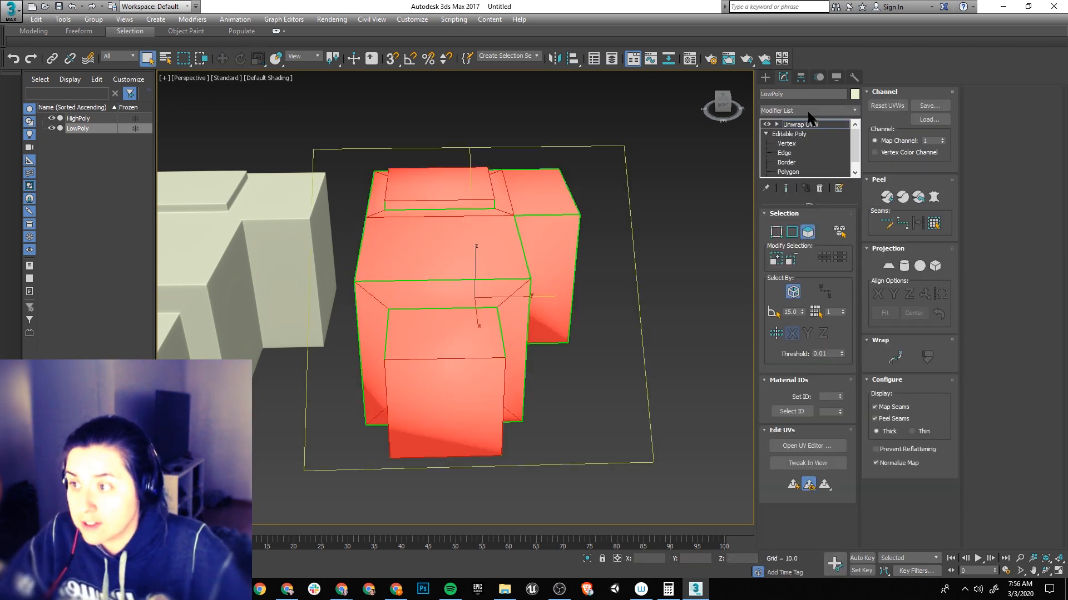
Step: Open the UV editor for LowPoly and place its window beside the mesh so both the UV layout and model can be seen
click(806, 446)
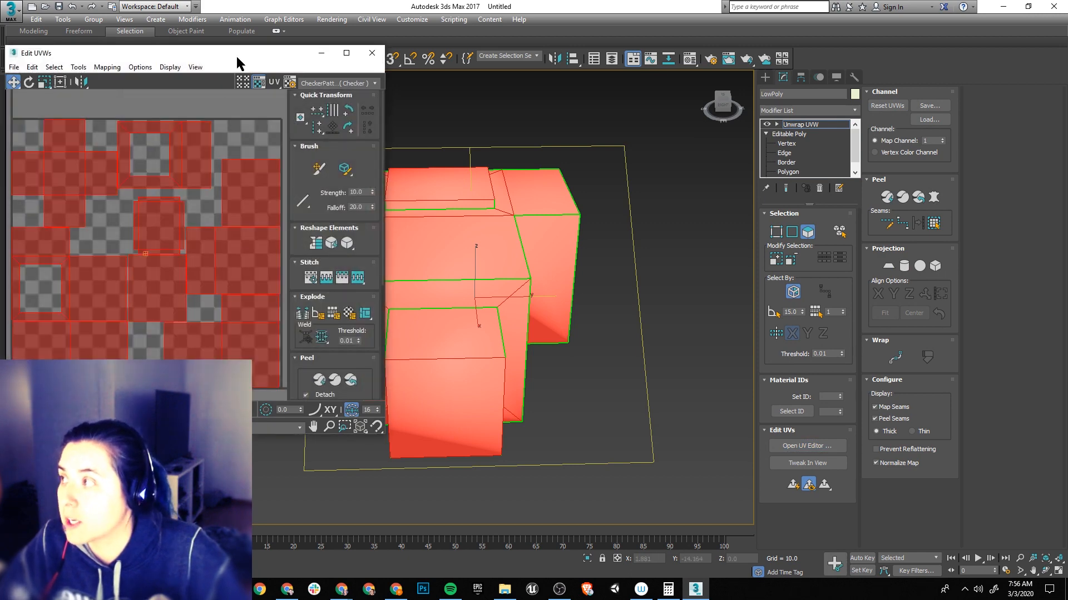
drag(236, 56, 849, 61)
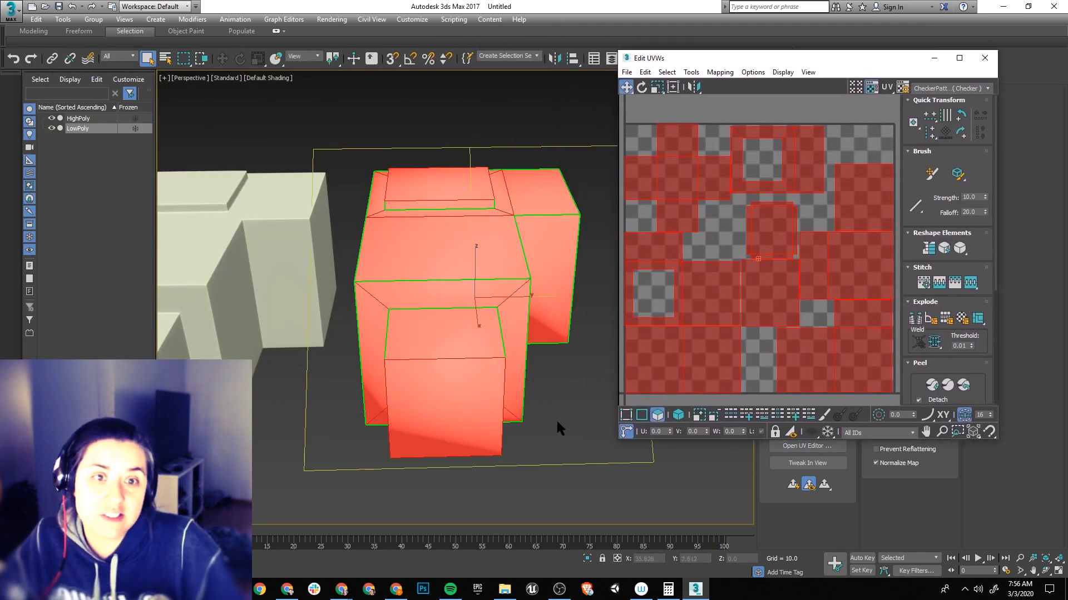
alt+middle_drag(359, 312, 486, 350)
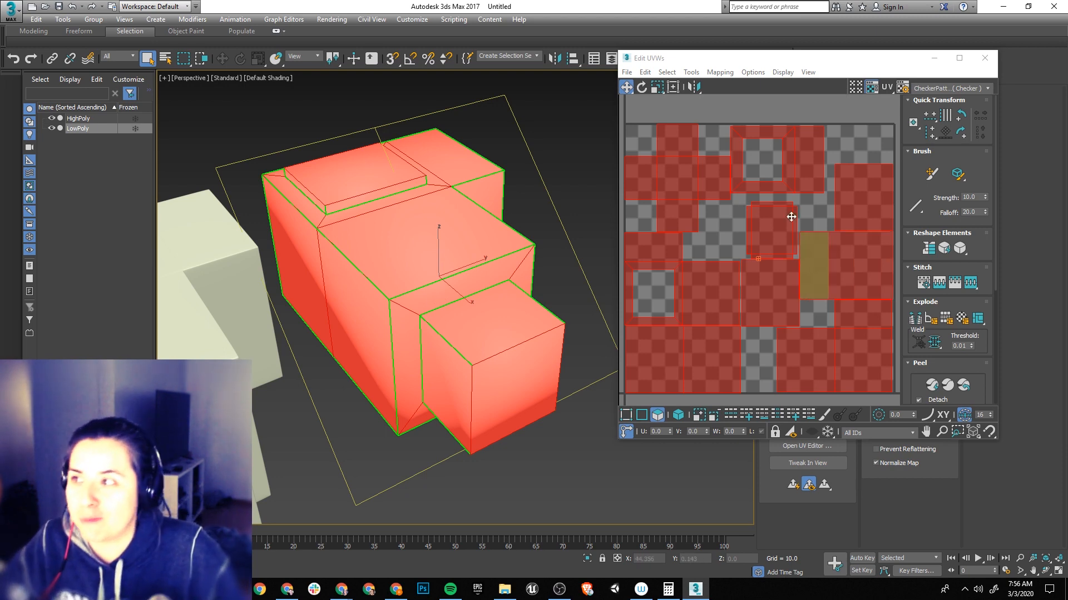
alt+middle_drag(419, 364, 429, 307)
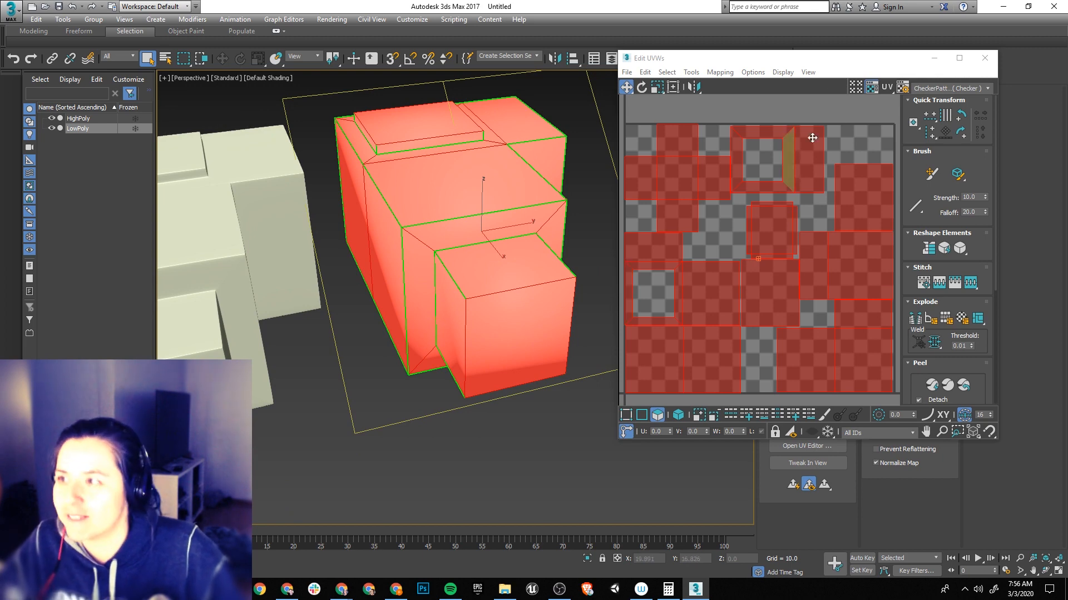
drag(661, 65, 695, 76)
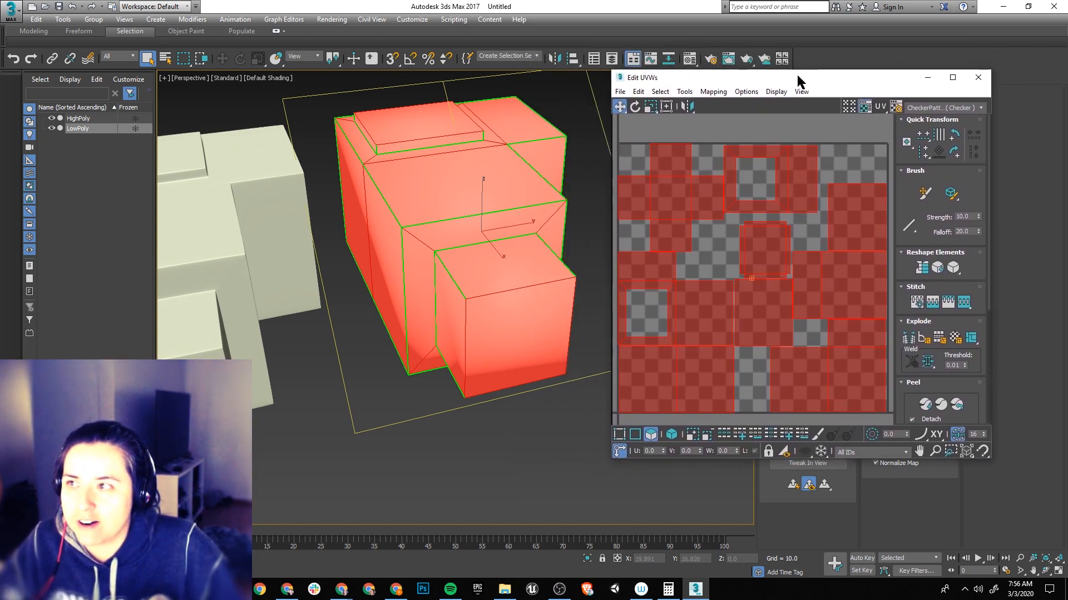
drag(796, 76, 485, 96)
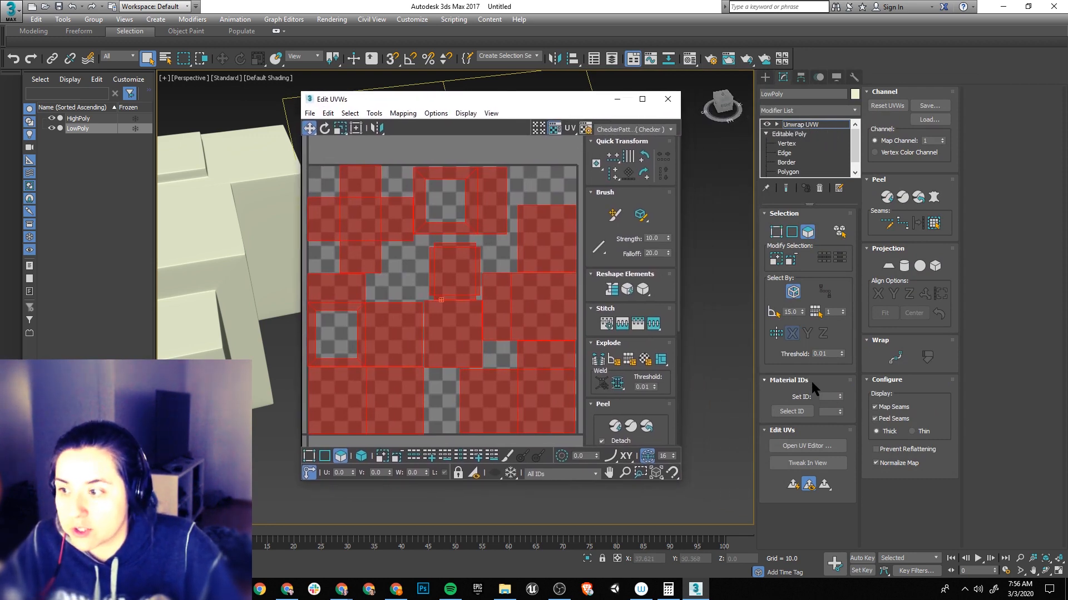
drag(531, 95, 845, 74)
Step: Render a UVW template of LowPoly's UV layout at 1024 by 1024
click(625, 91)
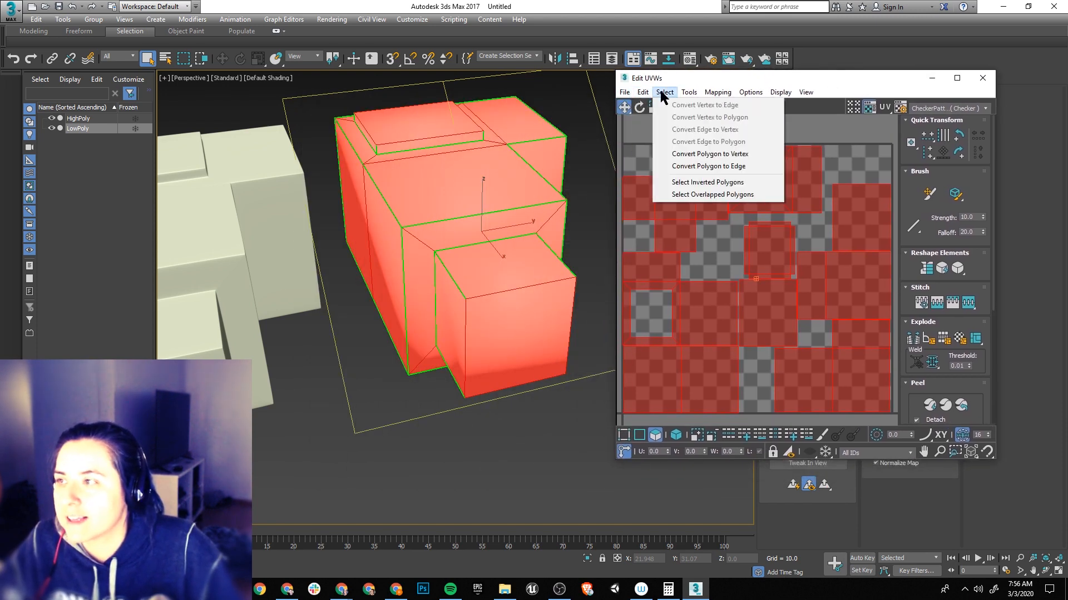
mouse_move(688, 90)
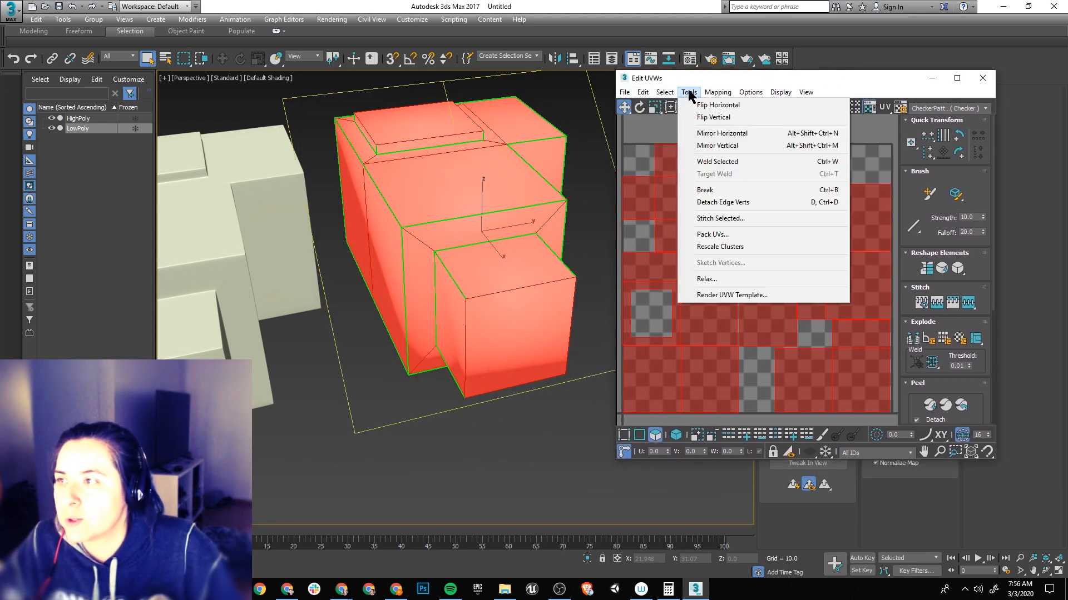
click(745, 301)
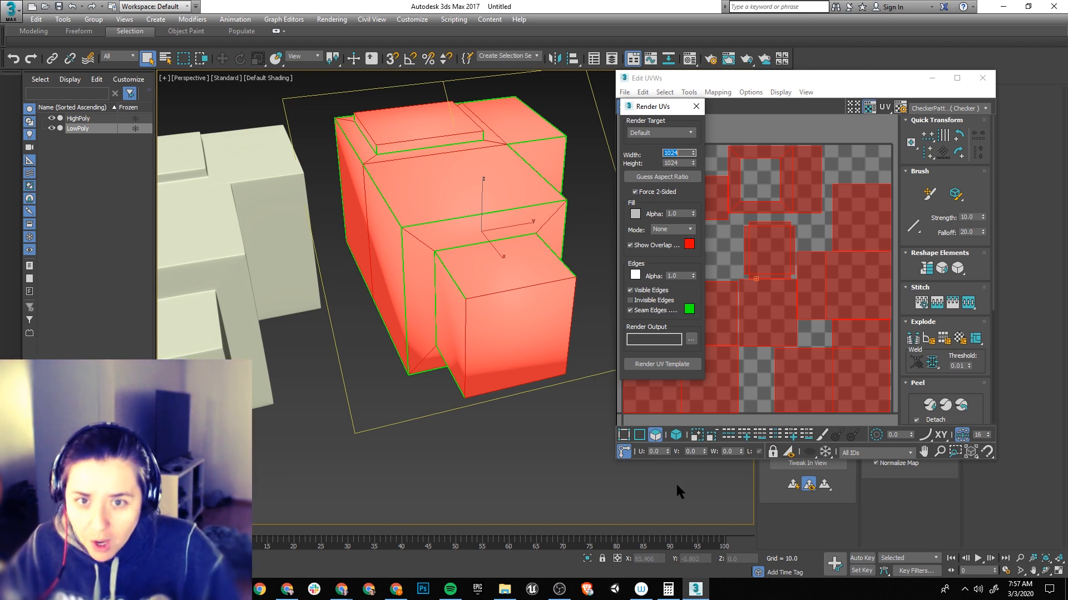
middle_drag(512, 258, 450, 293)
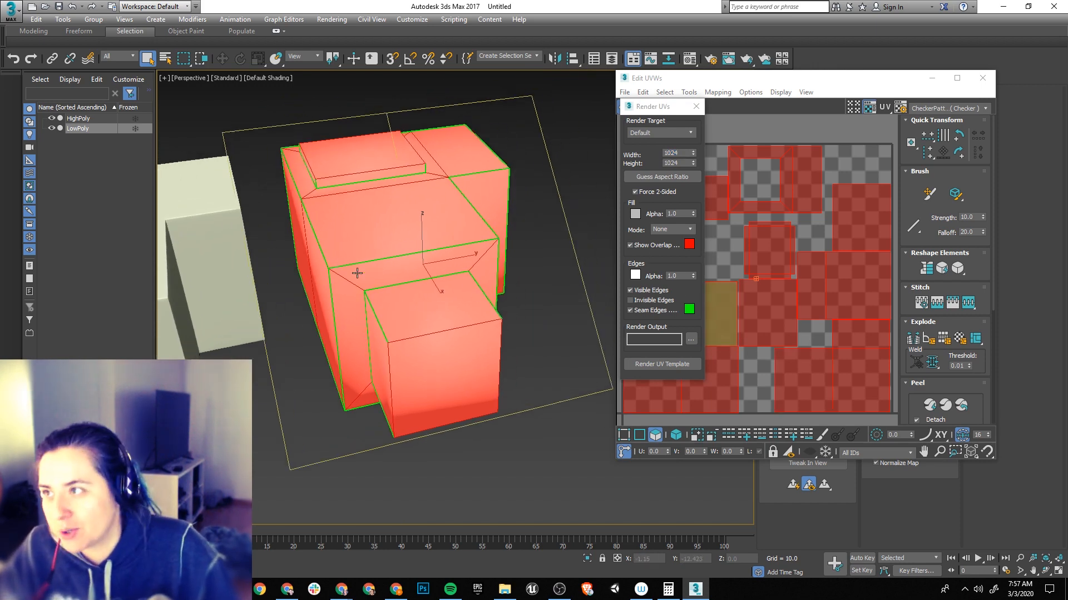
drag(650, 107, 654, 117)
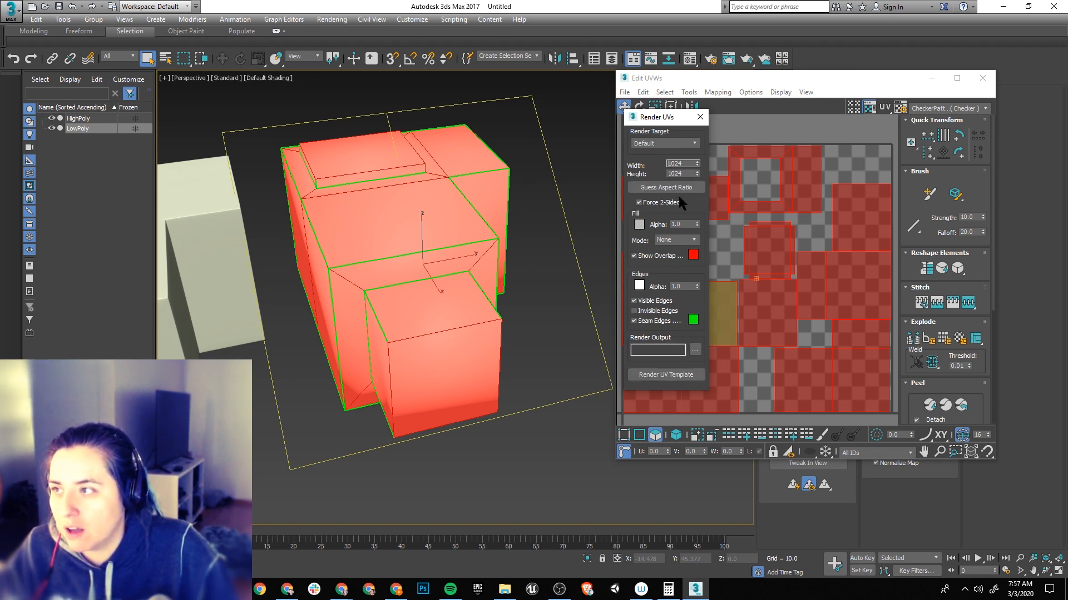
double_click(680, 163)
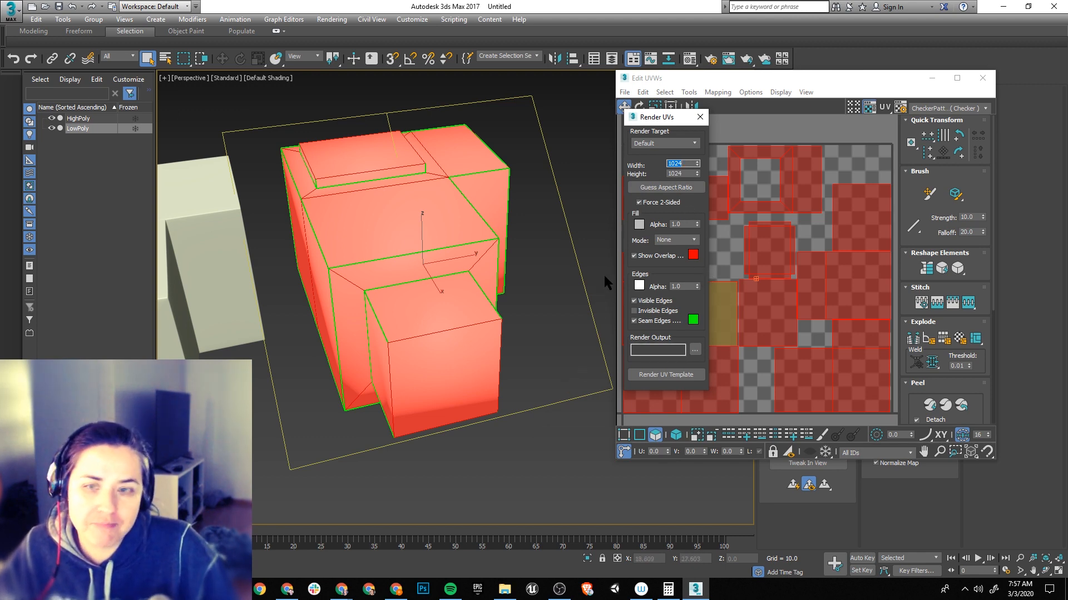
click(669, 165)
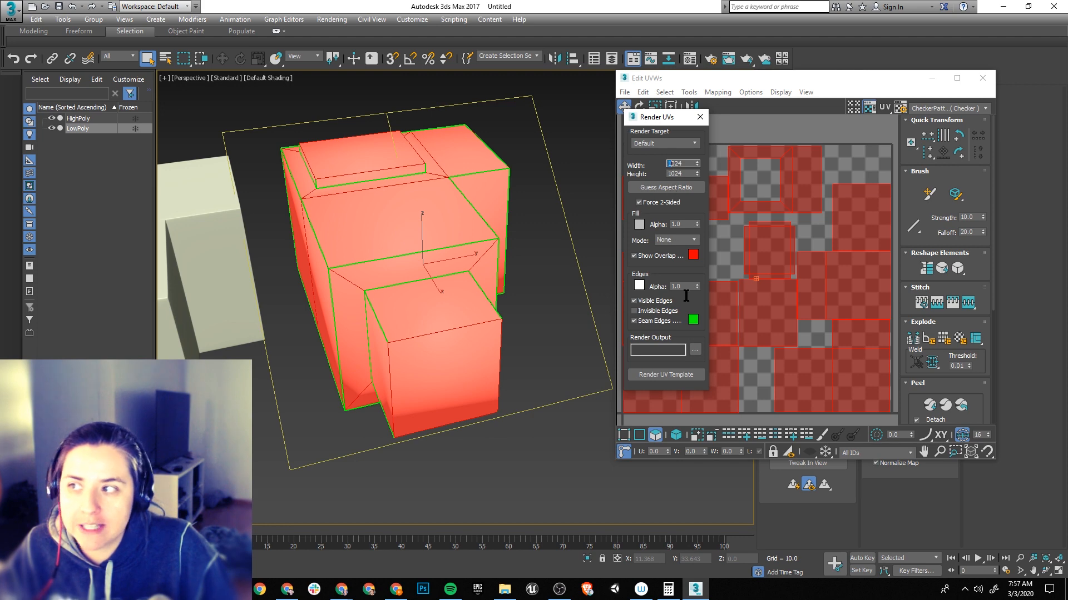
click(682, 173)
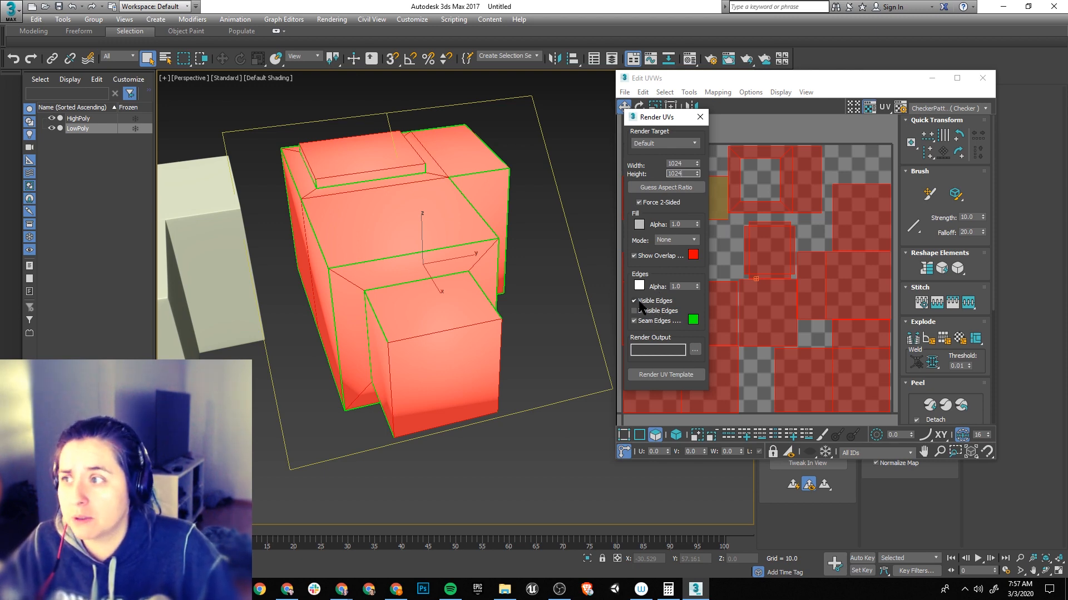
click(660, 373)
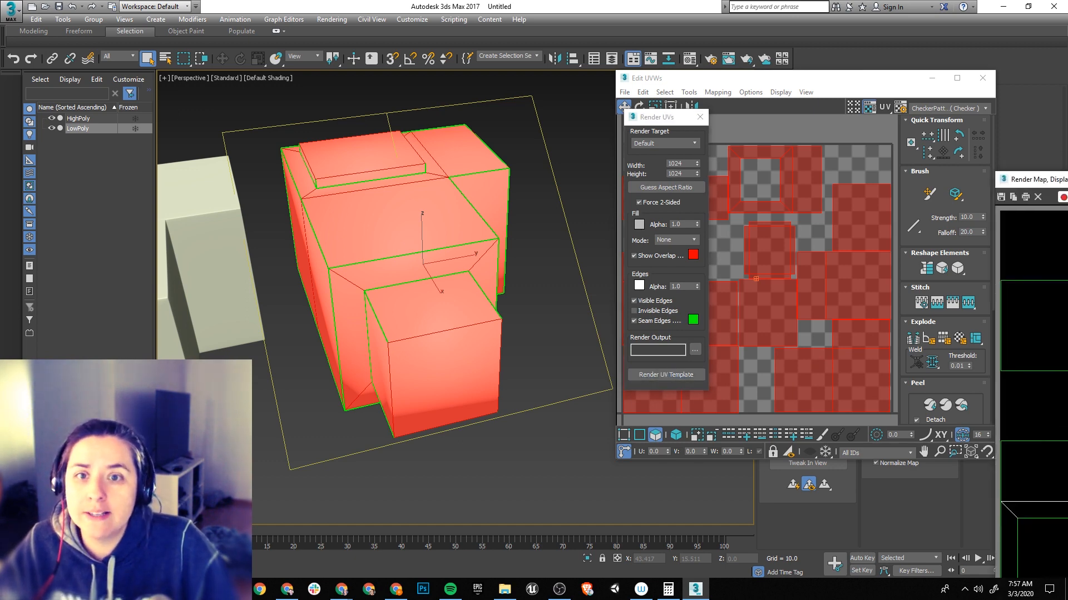
Step: Start saving the rendered UV template as an image on the Desktop, choosing Targa Image File as the format
drag(656, 183, 307, 18)
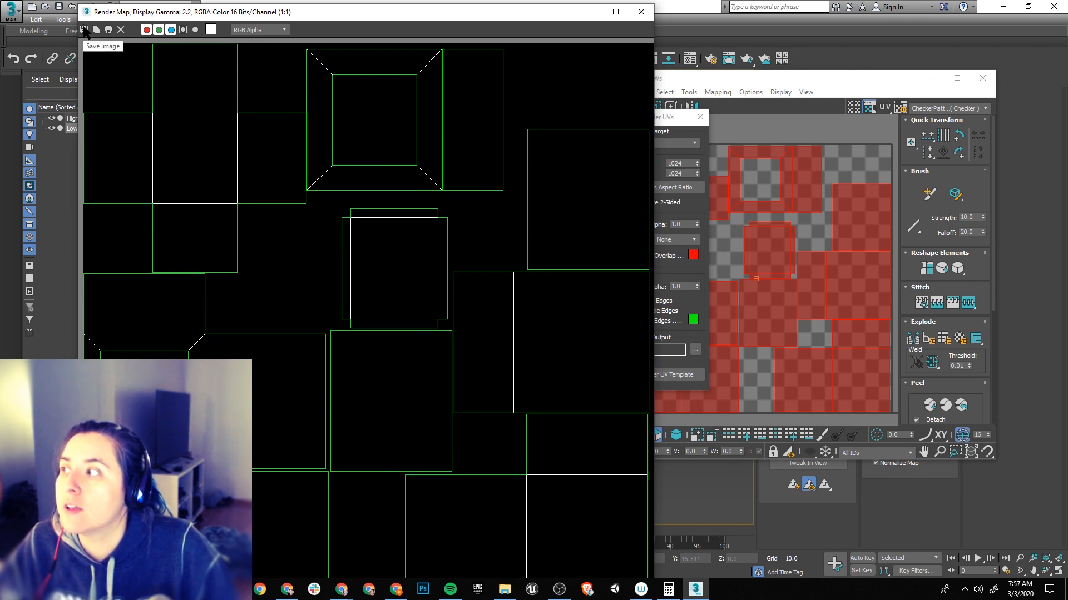
scroll(368, 310, down, 1)
scroll(368, 310, up, 1)
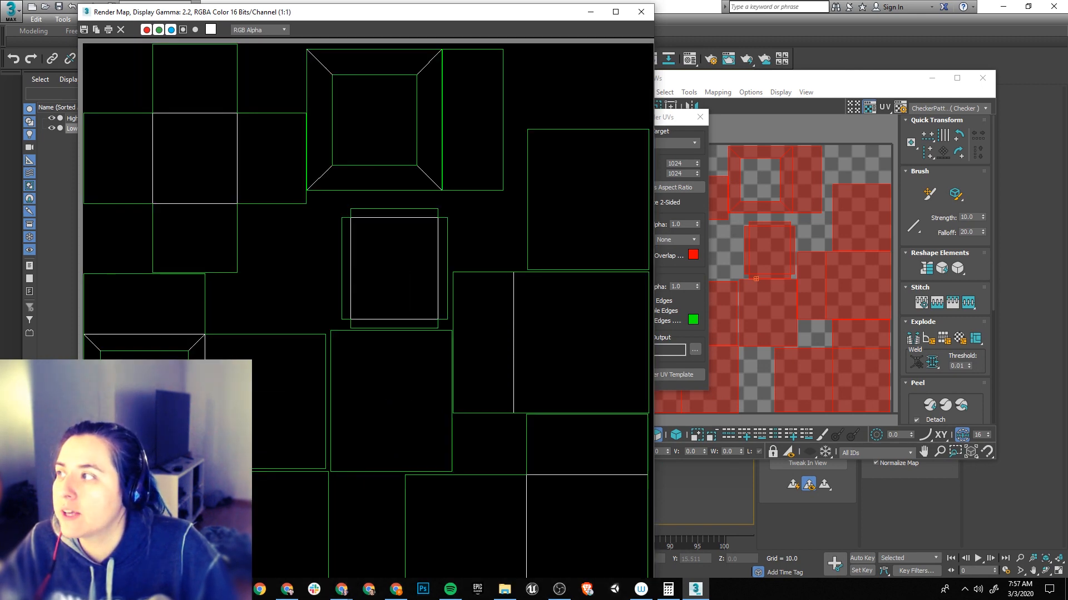
click(84, 29)
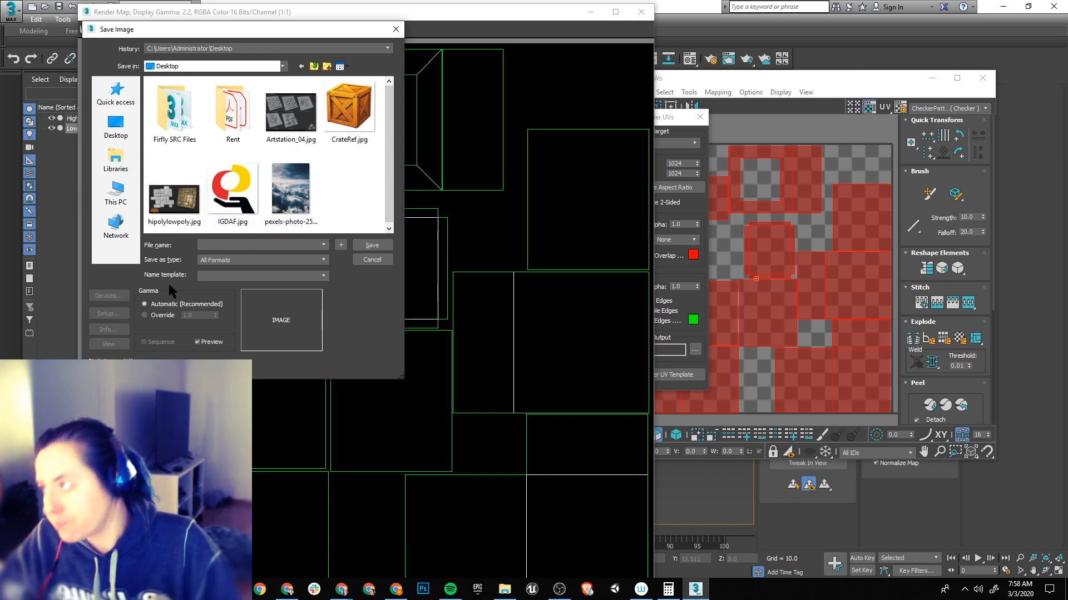
click(236, 257)
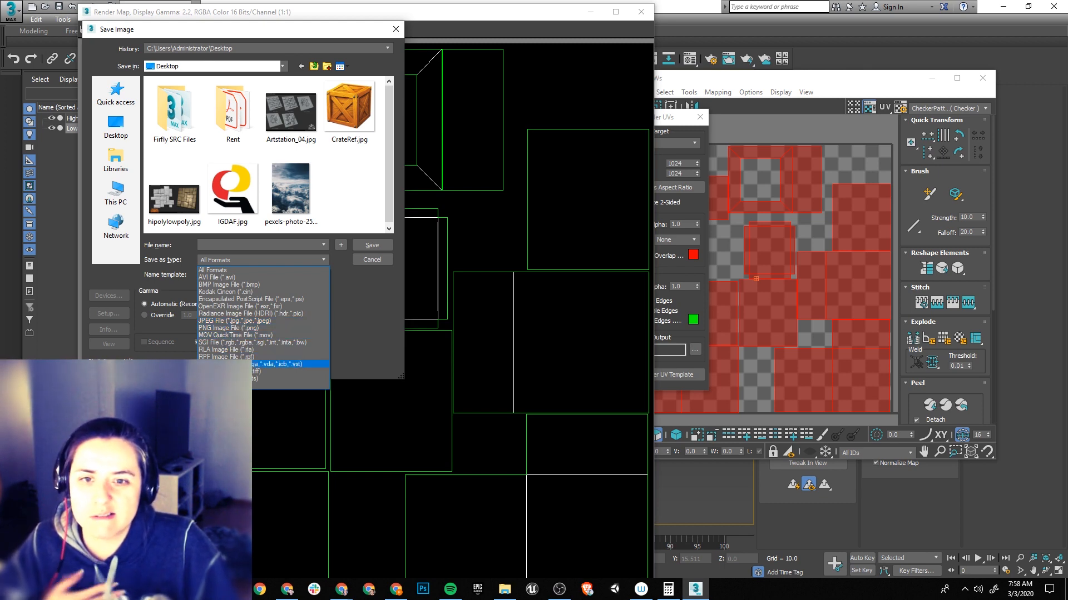
click(223, 363)
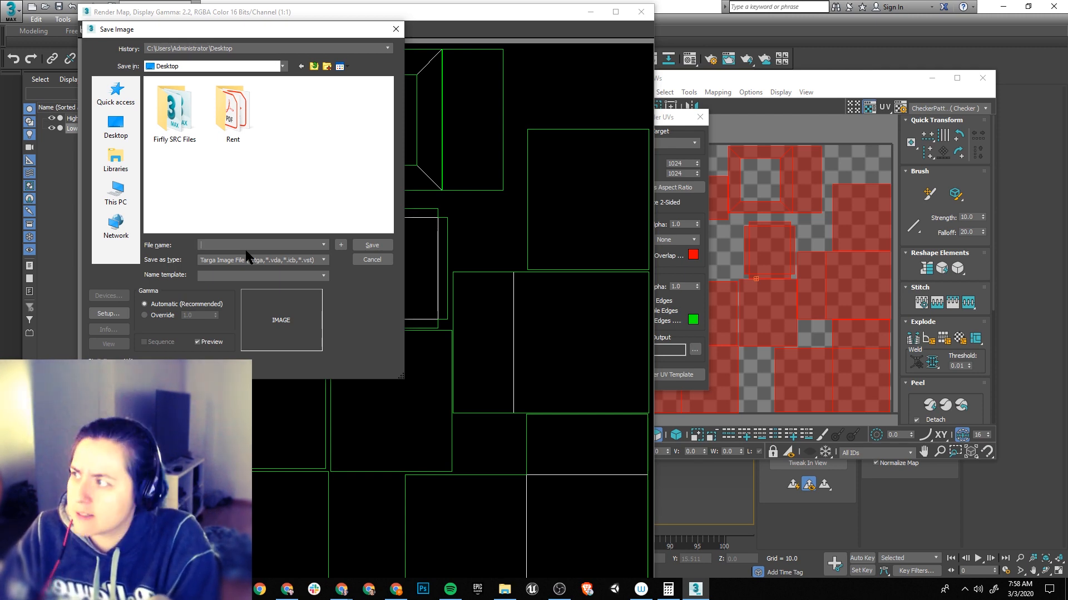
Step: Name the template image file LowPolyTemplate
text(In)
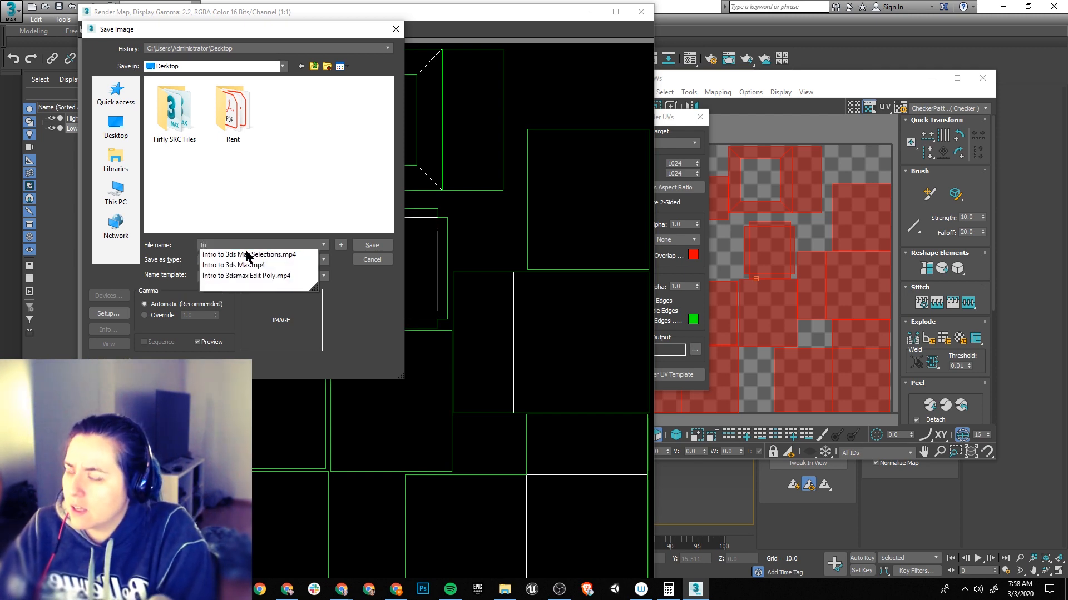
key(BackSpace)
key(BackSpace)
text(LowPOly)
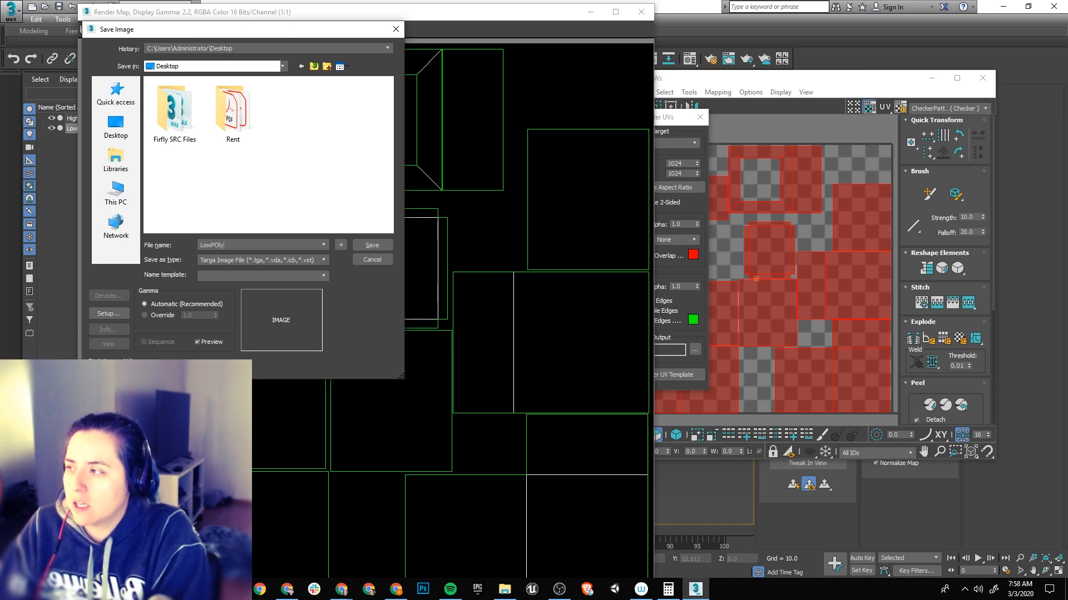
key(BackSpace)
text(olyTemplate)
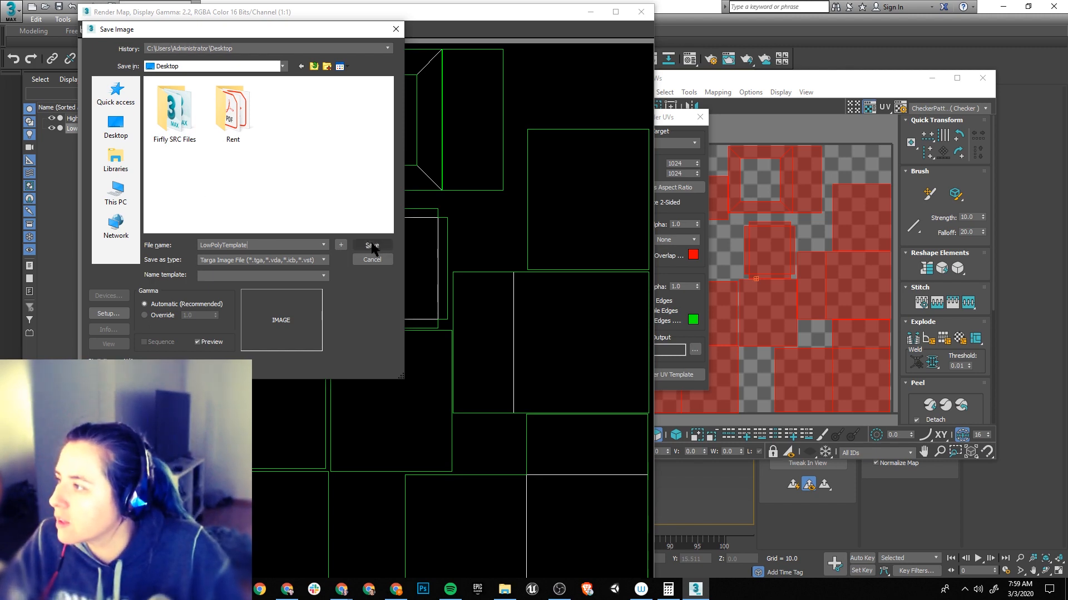
Step: Create a Desktop folder named LowPolyHighpolyTutorial in the save dialog and open it as the save location
right_click(288, 182)
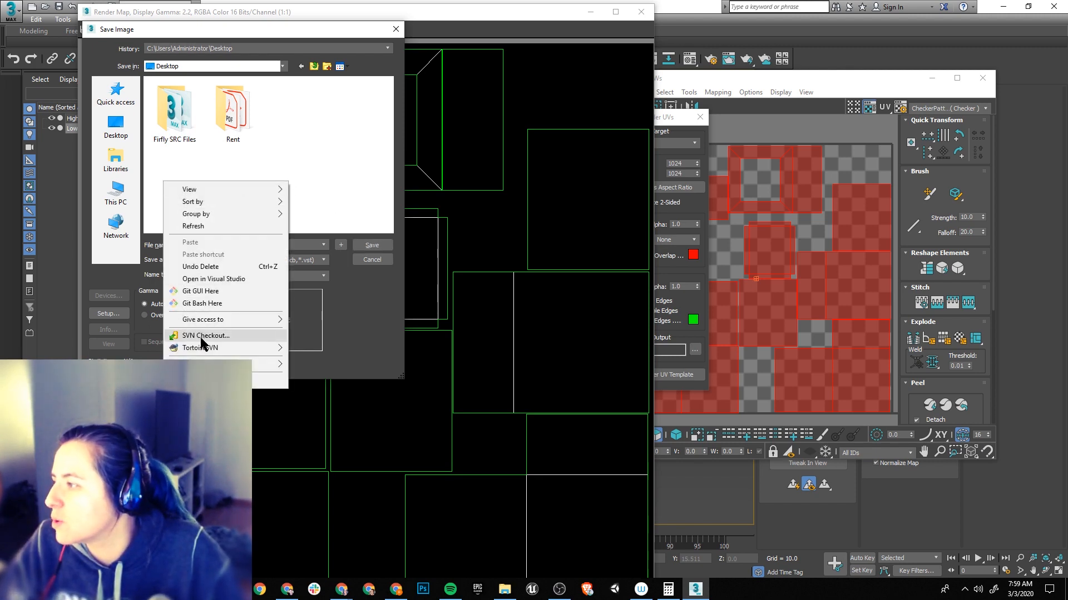
mouse_move(250, 364)
click(313, 365)
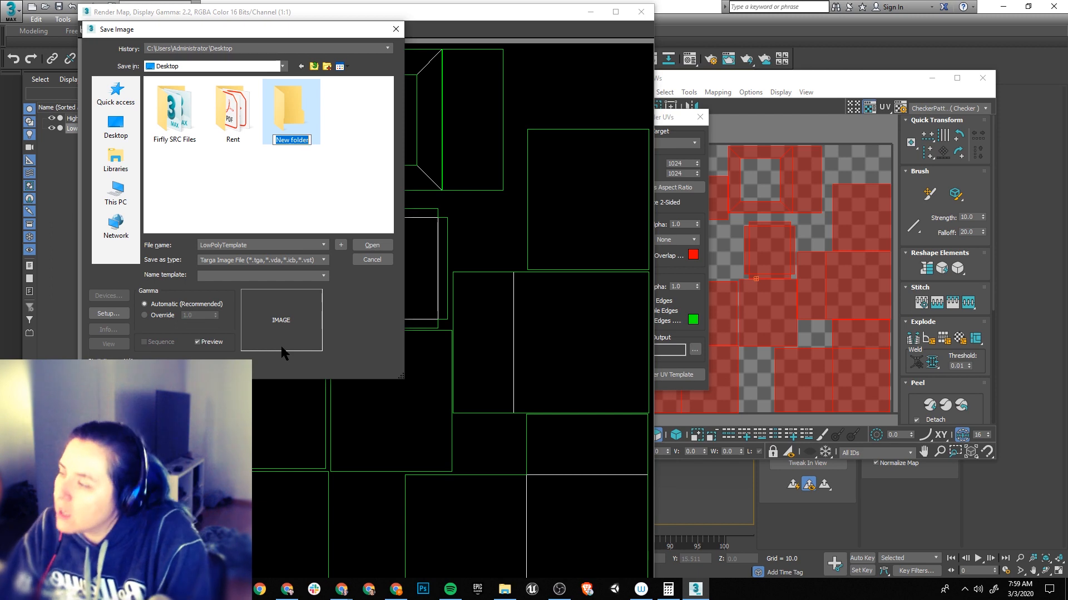
text(LowPol)
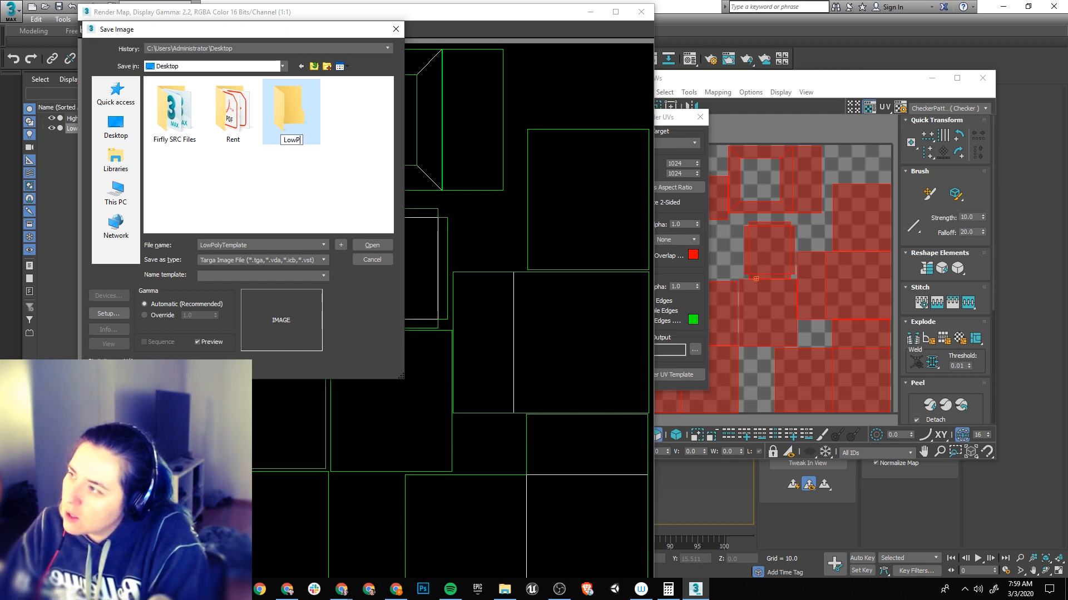
text(y)
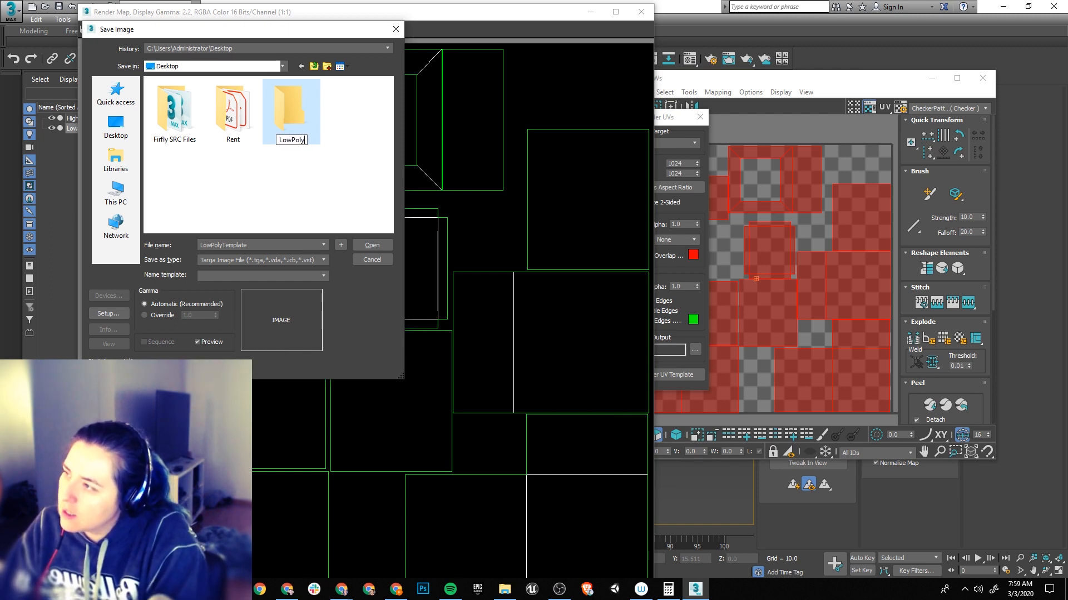
text(High)
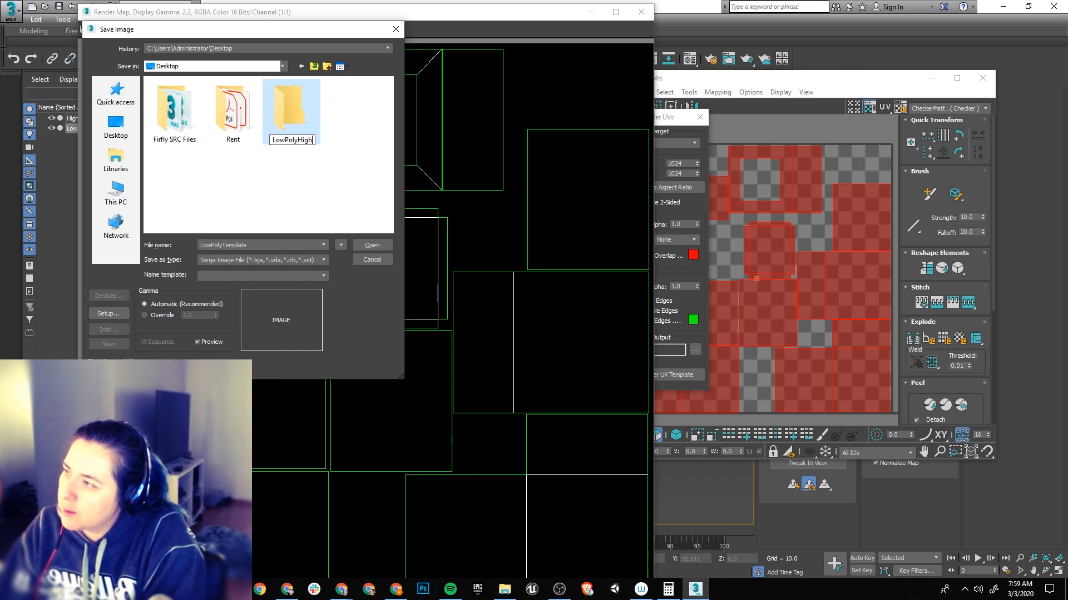
text(polyTutorial)
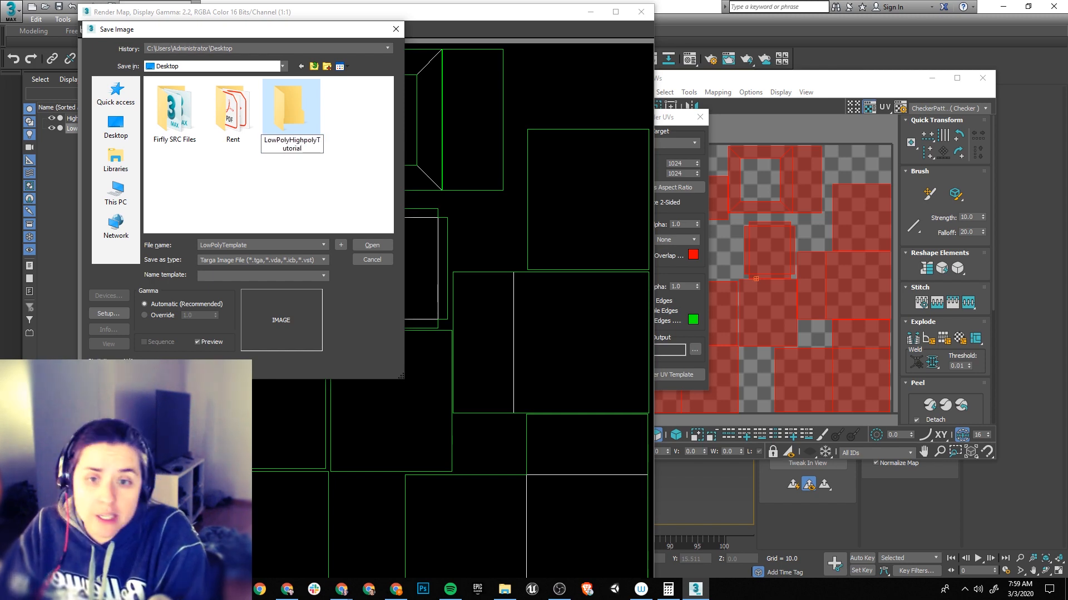
key(Return)
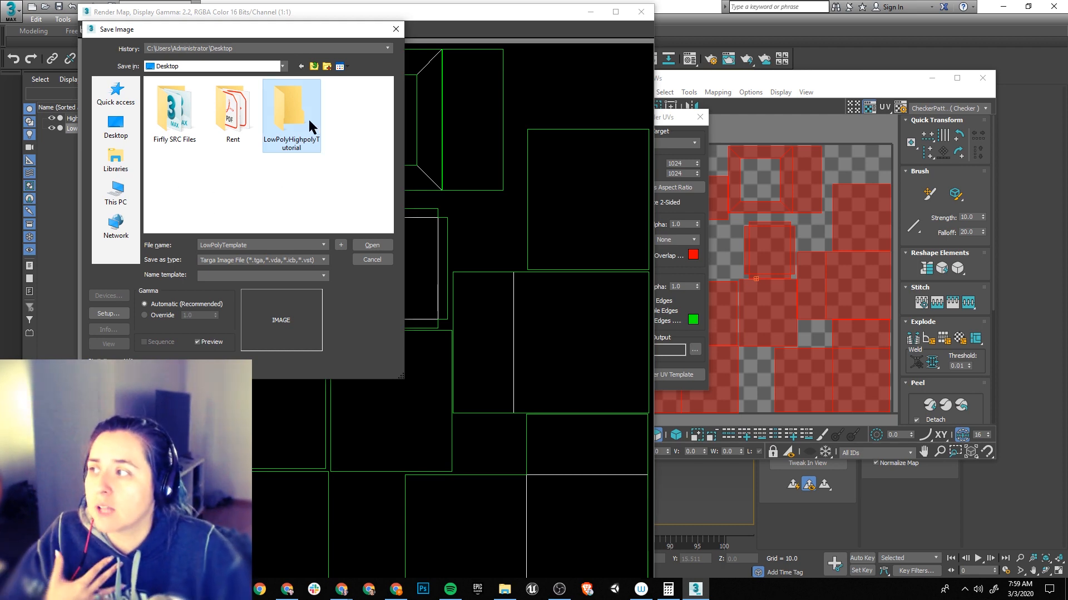
double_click(295, 126)
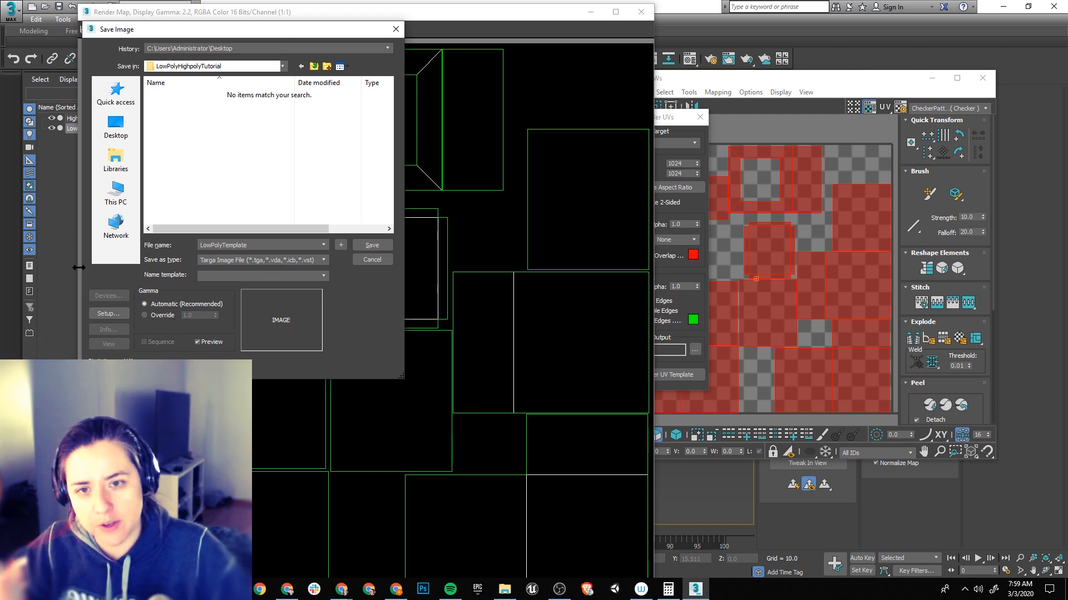
Step: Save the Targa template at 32 bits per pixel, keeping Compress and Pre-Multiplied Alpha enabled
click(372, 246)
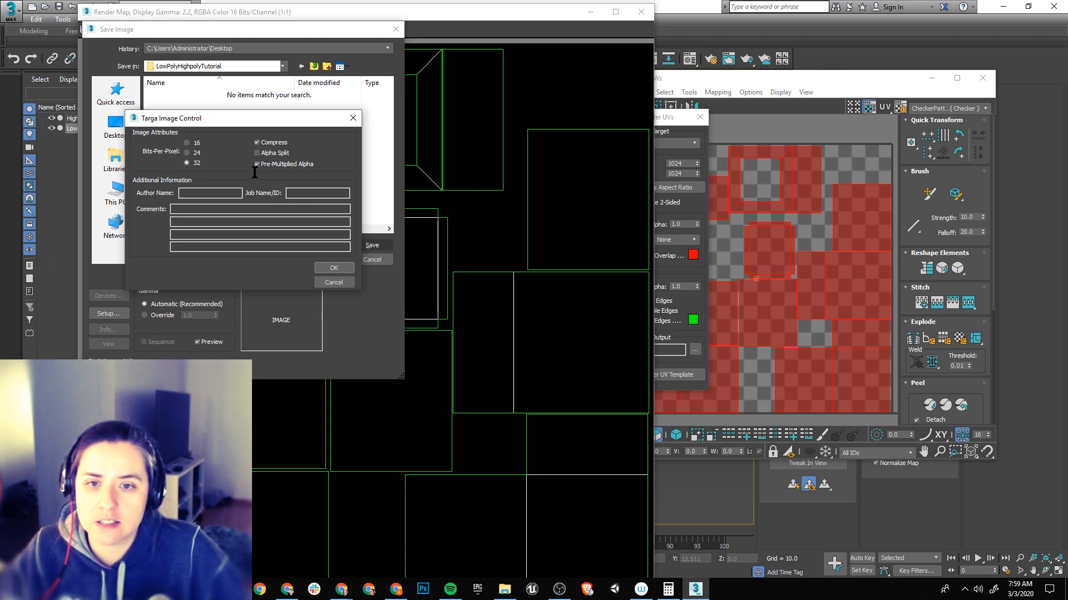
click(195, 155)
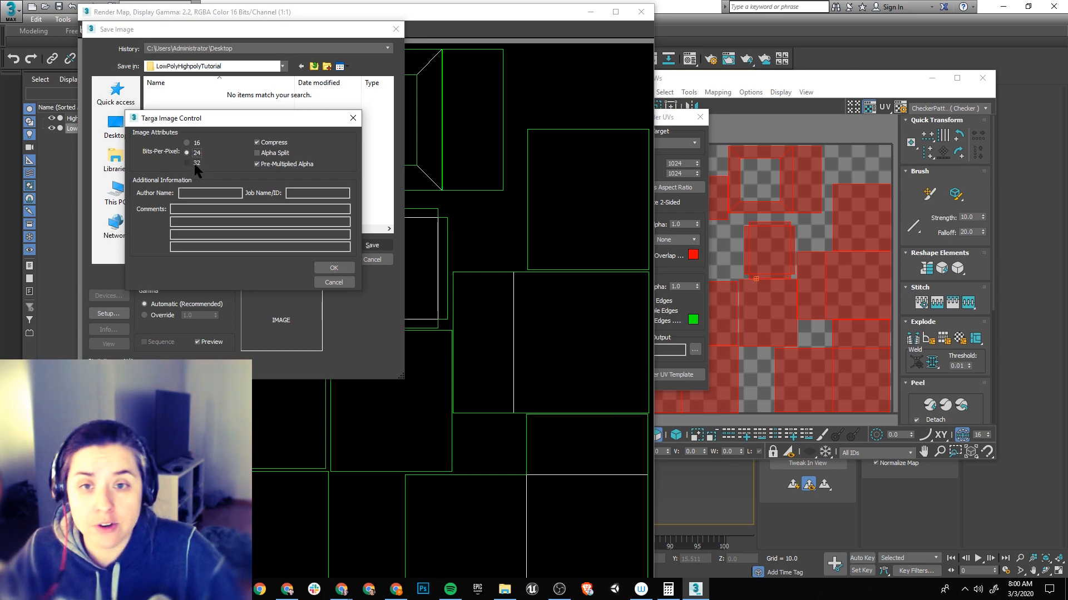
click(195, 164)
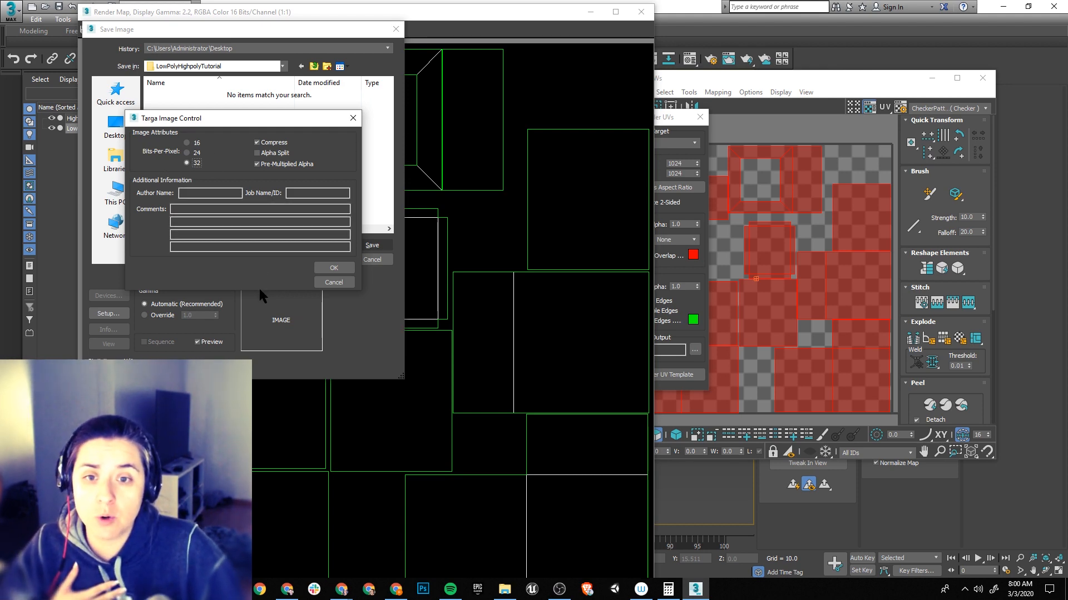
click(333, 268)
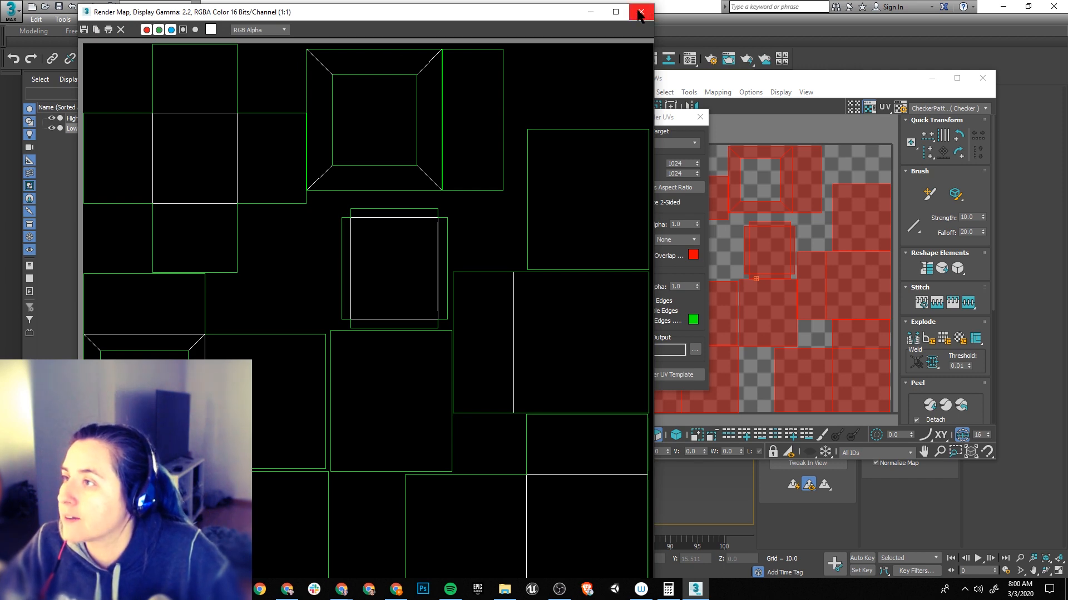
Step: Minimize the rendered template window and close the Render UVs dialog and the UV editor
click(590, 12)
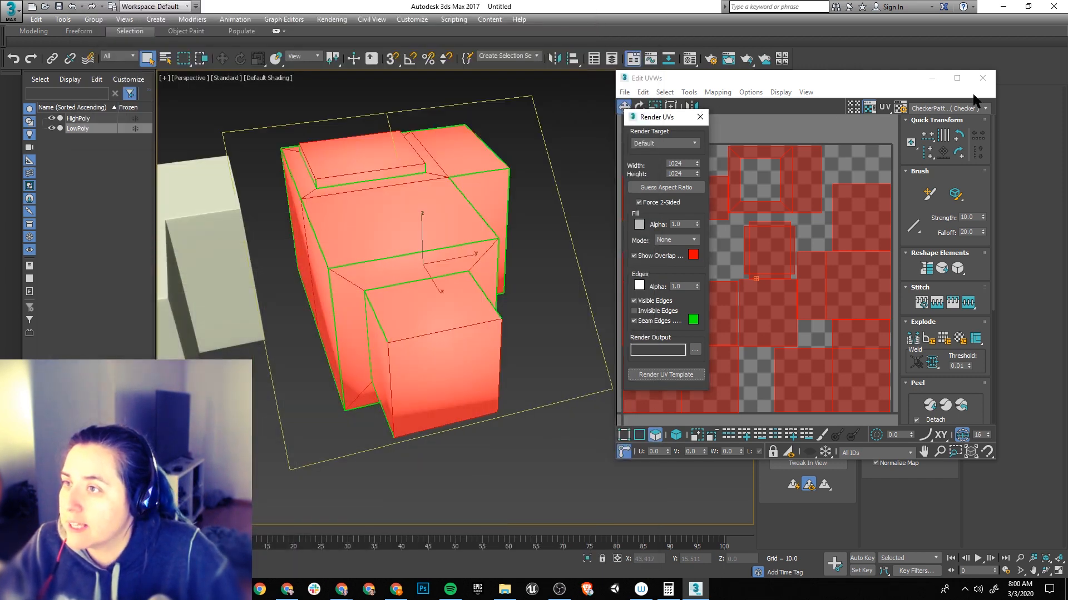
click(700, 117)
click(982, 77)
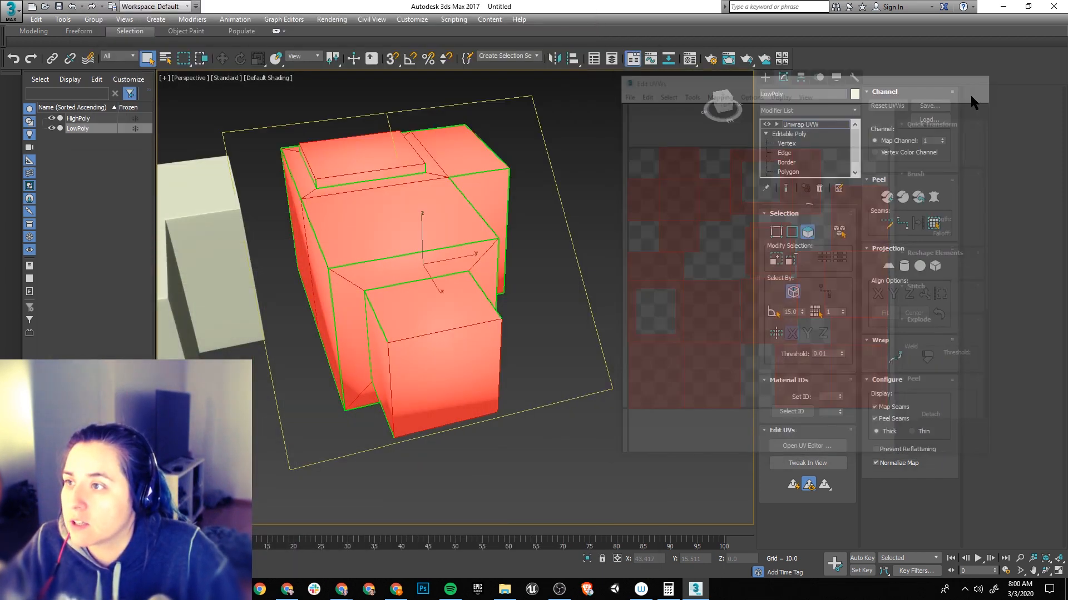
Step: Collapse LowPoly's entire modifier stack, including Unwrap UVW, into an Editable Poly
right_click(794, 126)
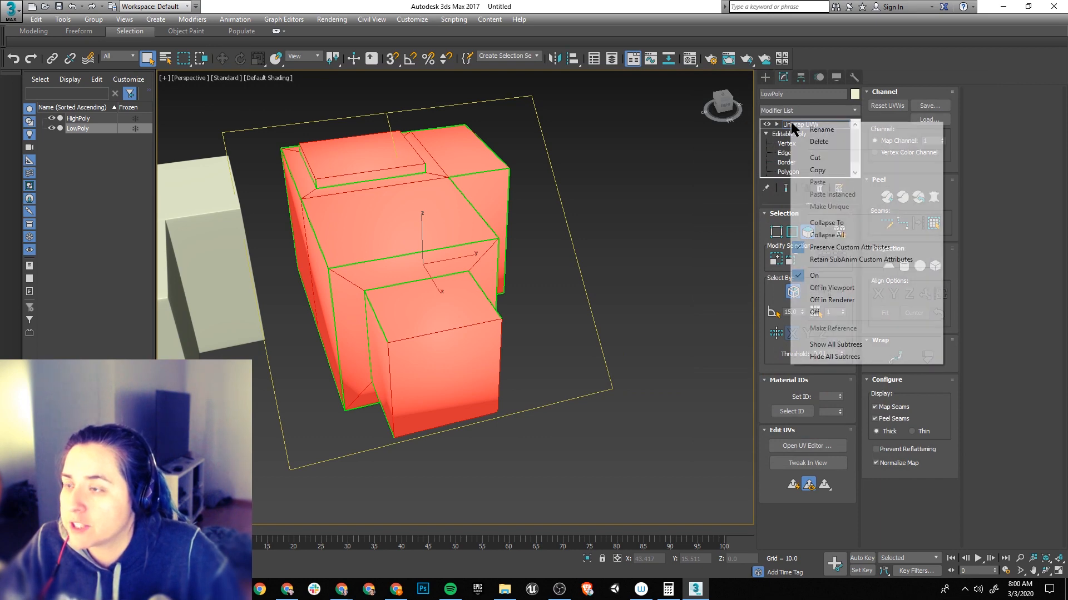
click(833, 235)
click(587, 328)
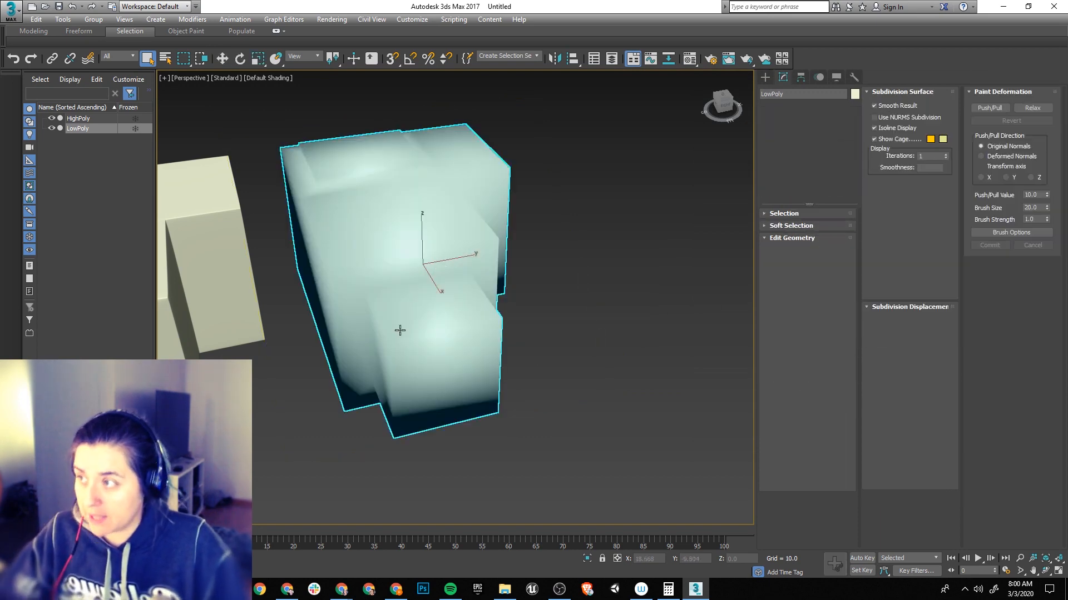
middle_drag(400, 328, 472, 325)
alt+middle_drag(616, 325, 651, 279)
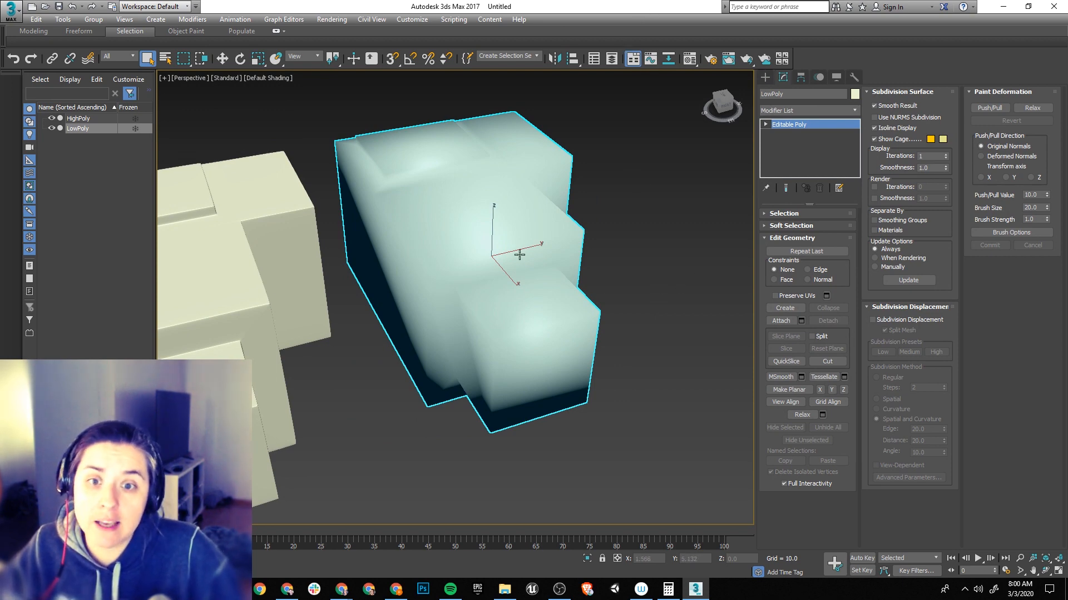
middle_drag(520, 255, 510, 312)
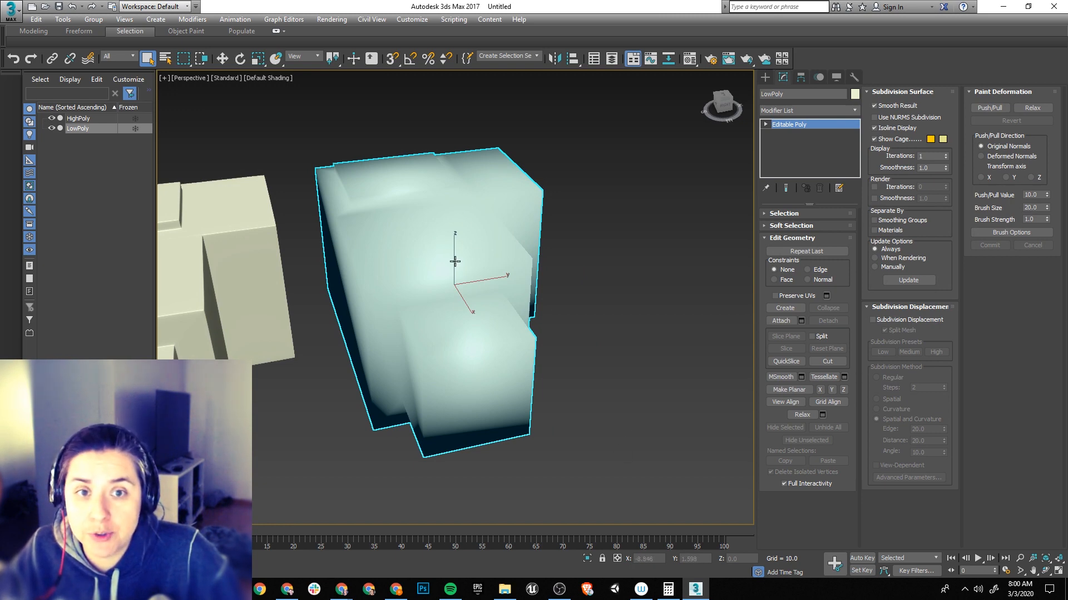
middle_drag(666, 226, 641, 264)
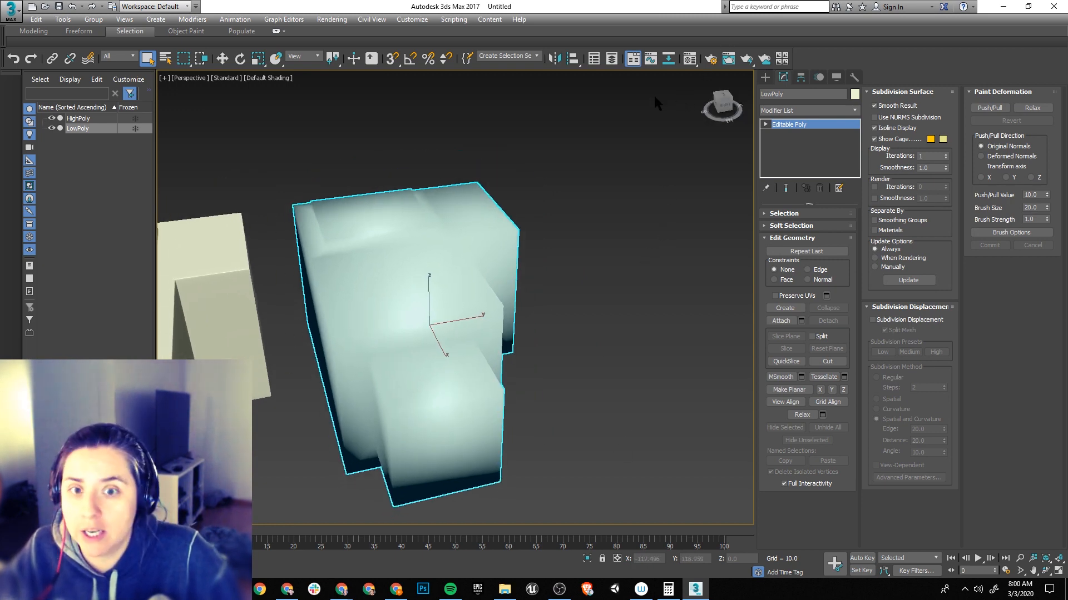
Step: Open the Slate Material Editor and place the 13 - Default sample material in View1 as a copy
click(690, 60)
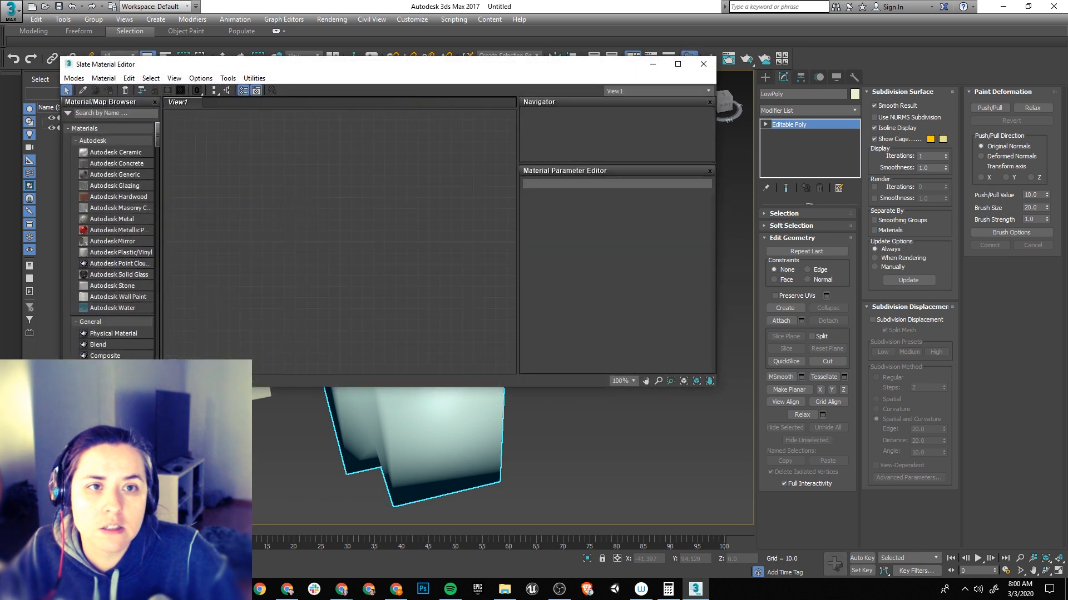
drag(406, 97, 573, 78)
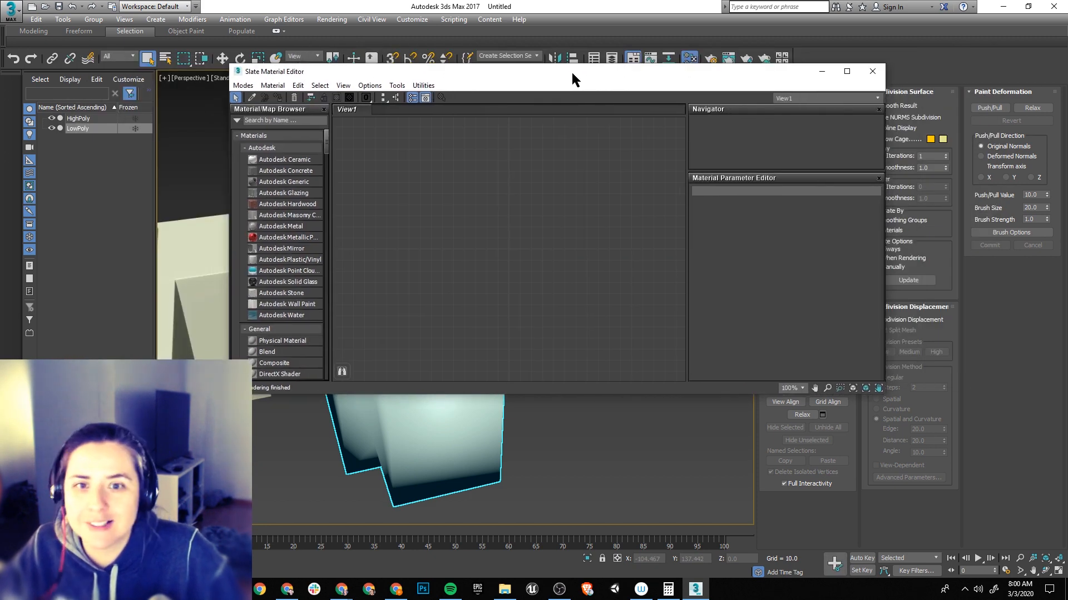
scroll(486, 246, down, 2)
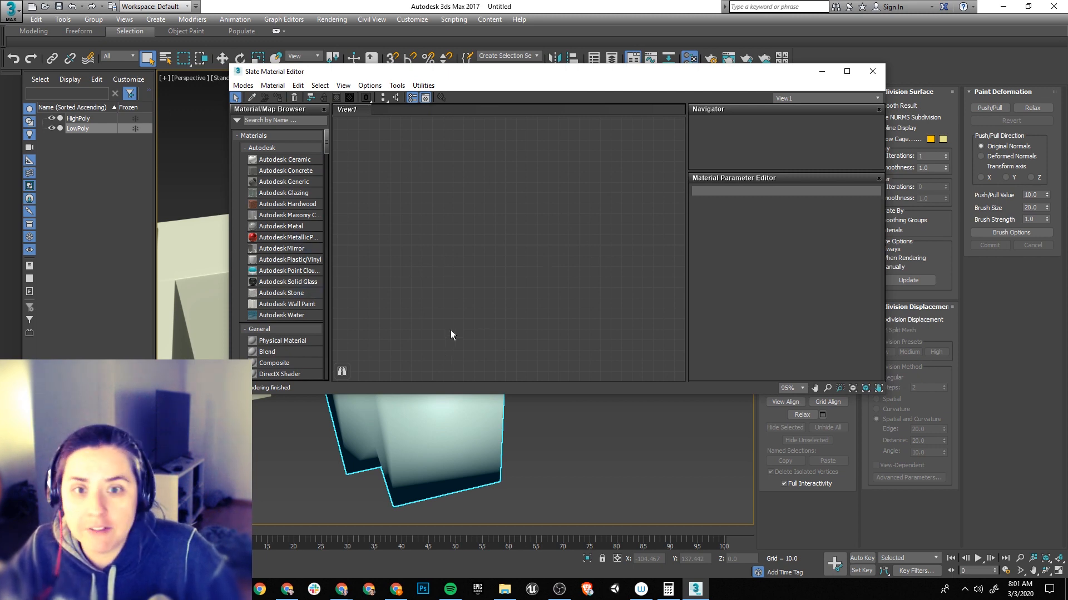
scroll(298, 313, down, 15)
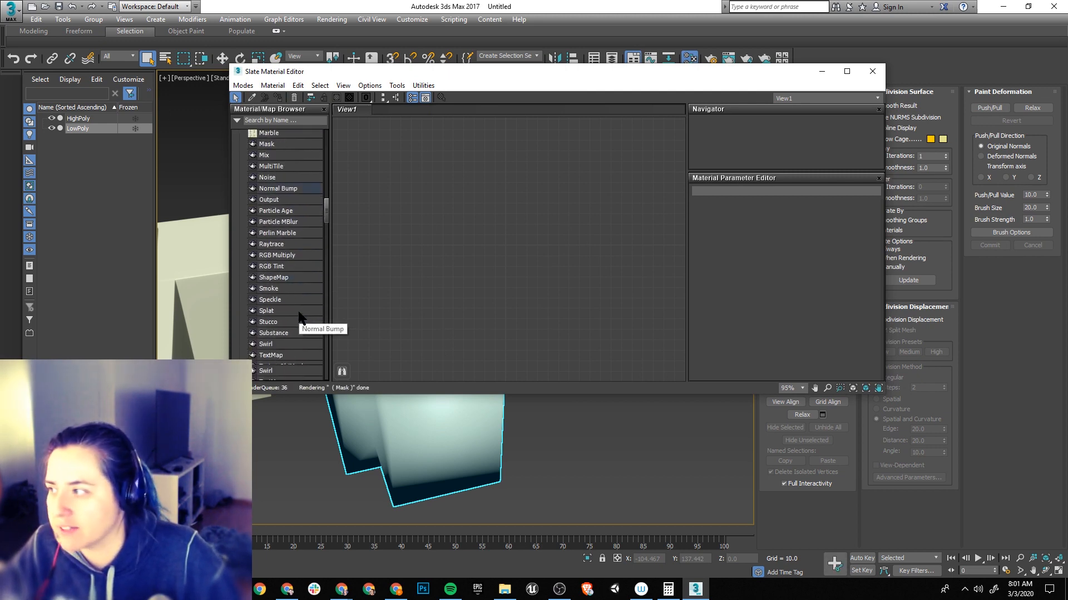
scroll(299, 313, down, 20)
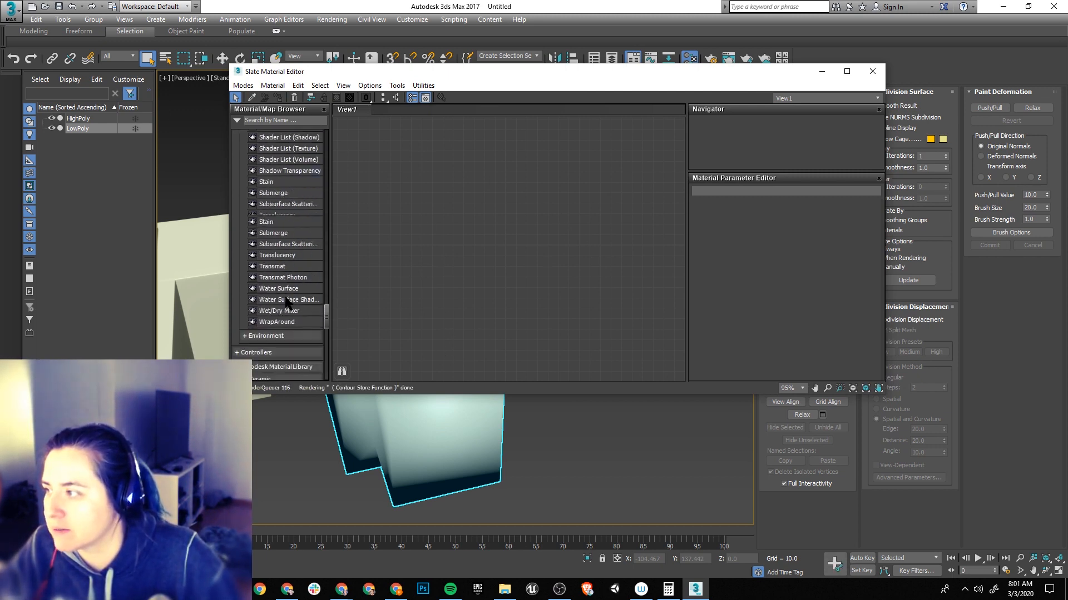
scroll(283, 300, down, 15)
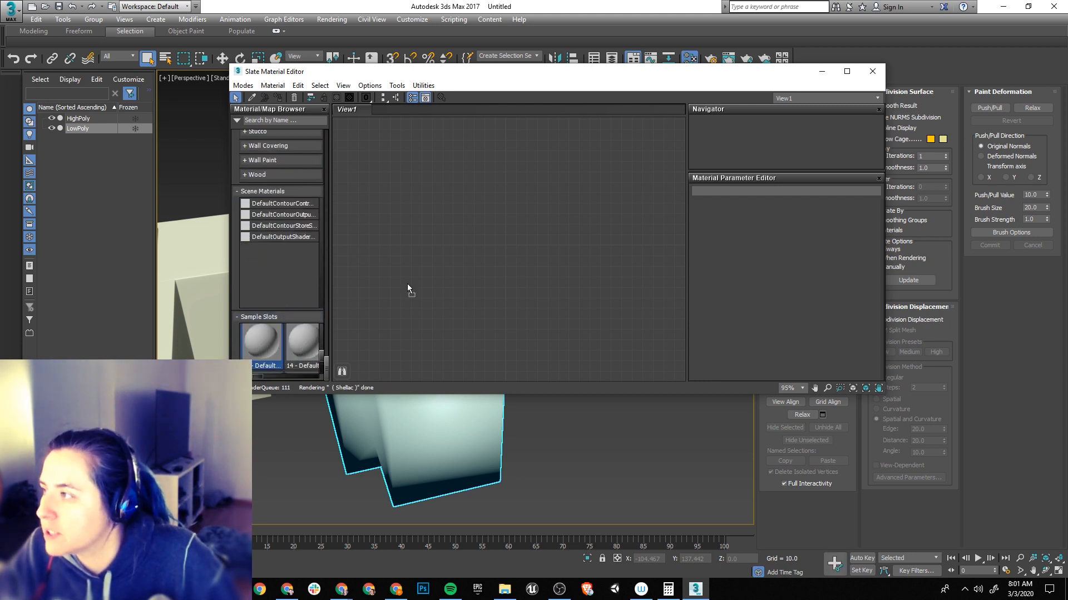
drag(407, 284, 463, 298)
click(543, 233)
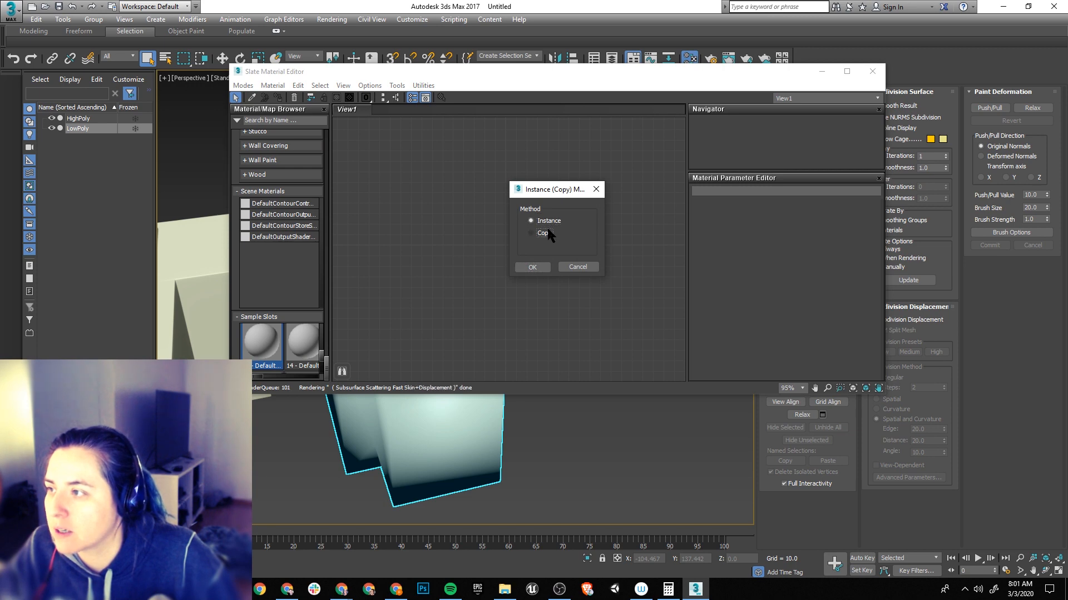
click(543, 266)
drag(461, 271, 534, 218)
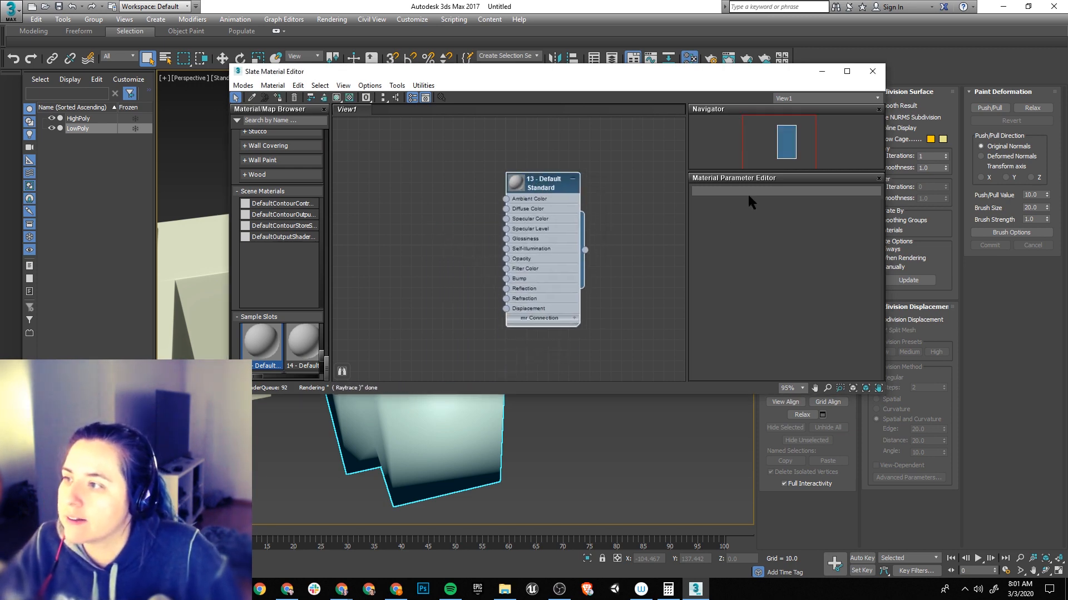
Step: Rename the 13 - Default material as ProjectionMaterial and shift its node aside to make room in View1
double_click(539, 182)
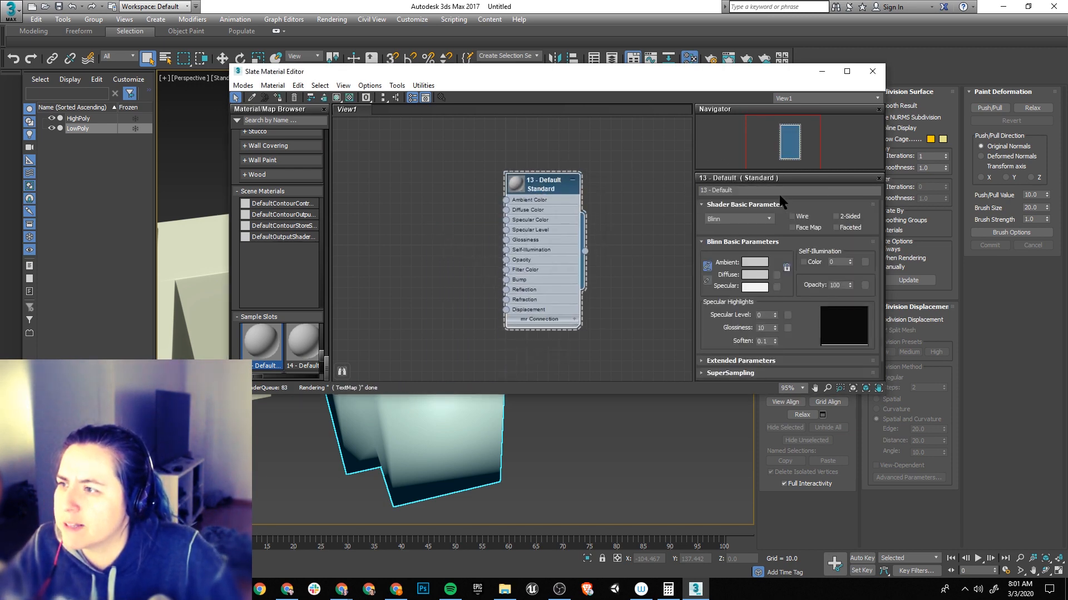
double_click(771, 190)
key(ctrl+a)
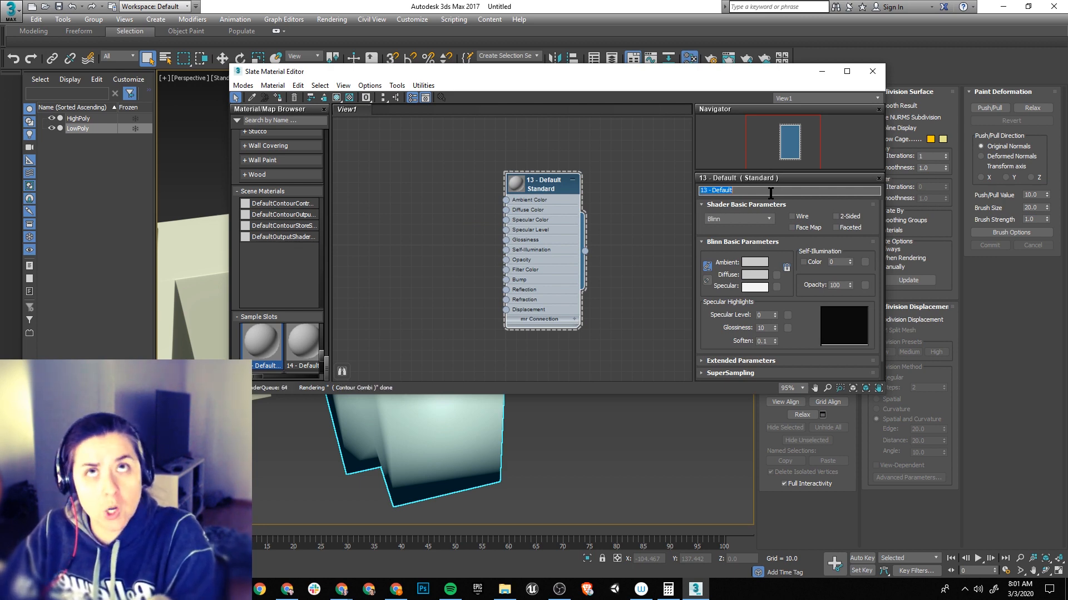
text(Projec)
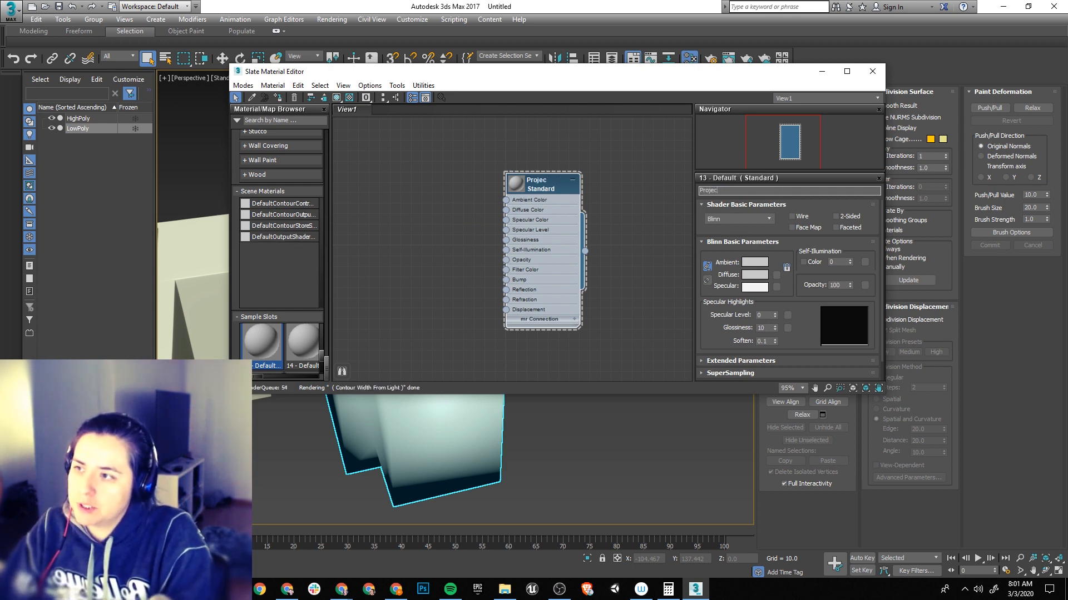
text(tionMaterial)
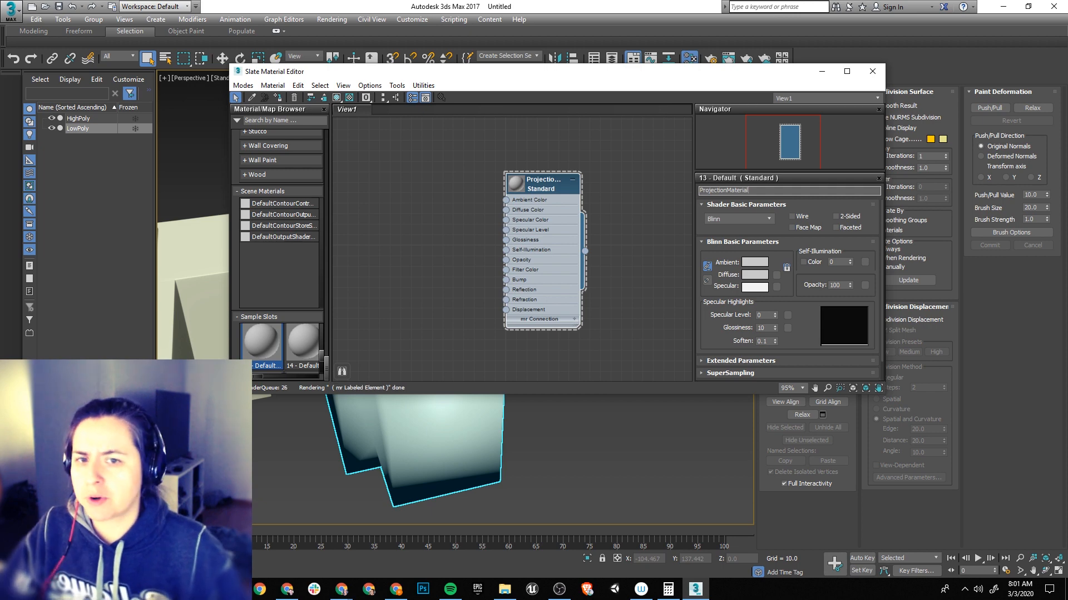
drag(548, 176, 590, 178)
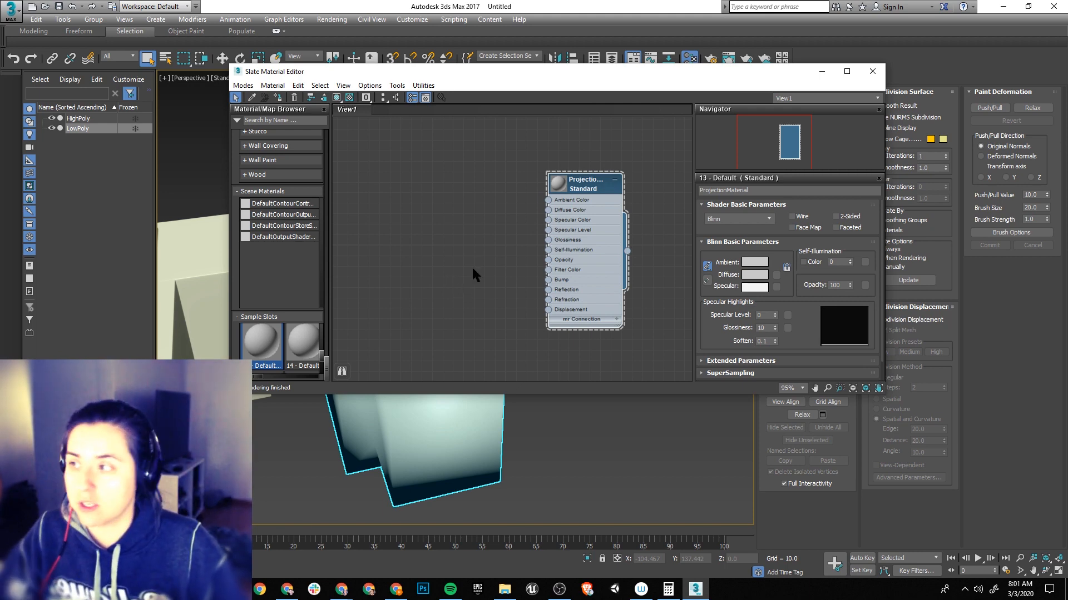
Step: Find the Bitmap map among the General maps and start adding it to View1
right_click(485, 206)
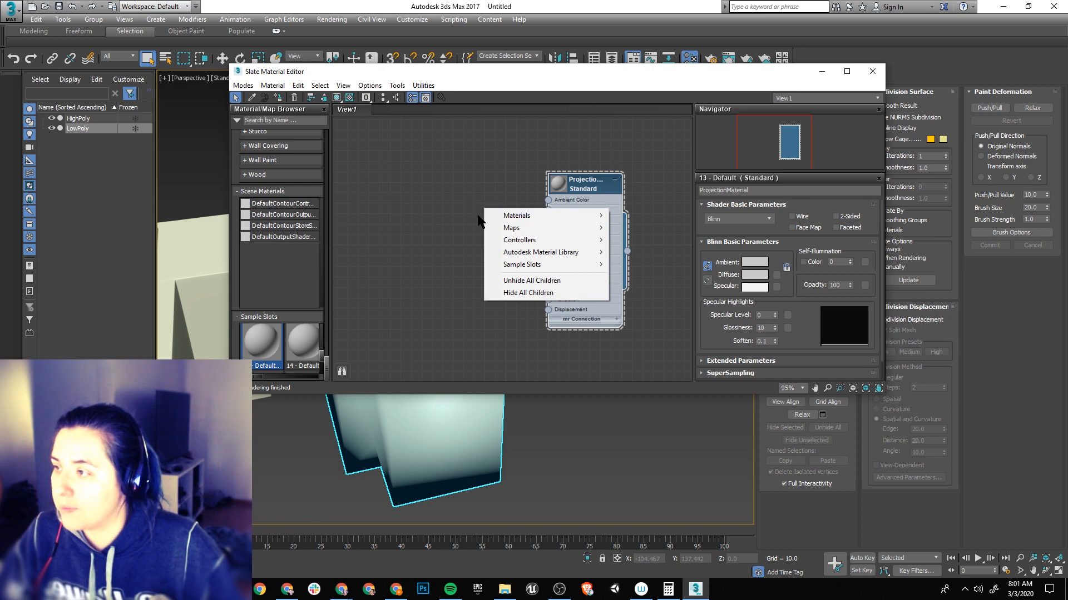
click(479, 216)
scroll(251, 275, up, 10)
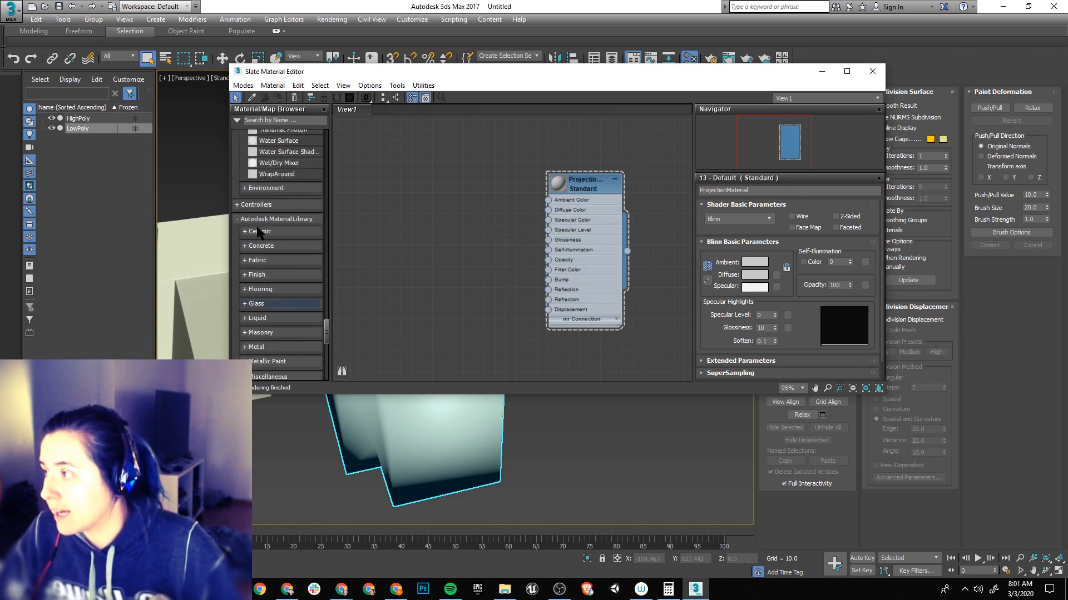
scroll(257, 303, up, 10)
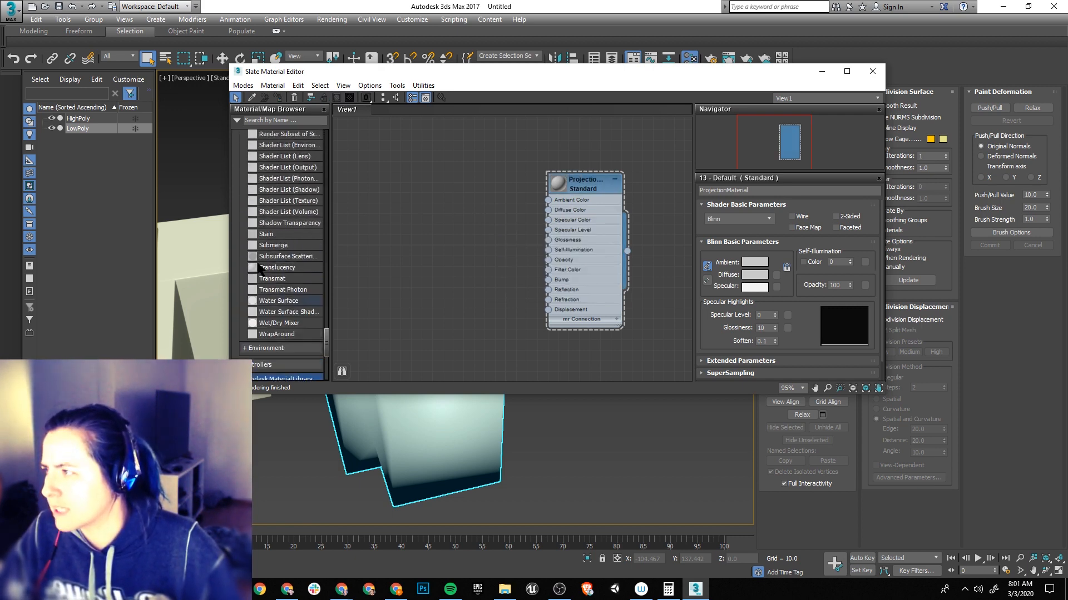
scroll(264, 187, down, 10)
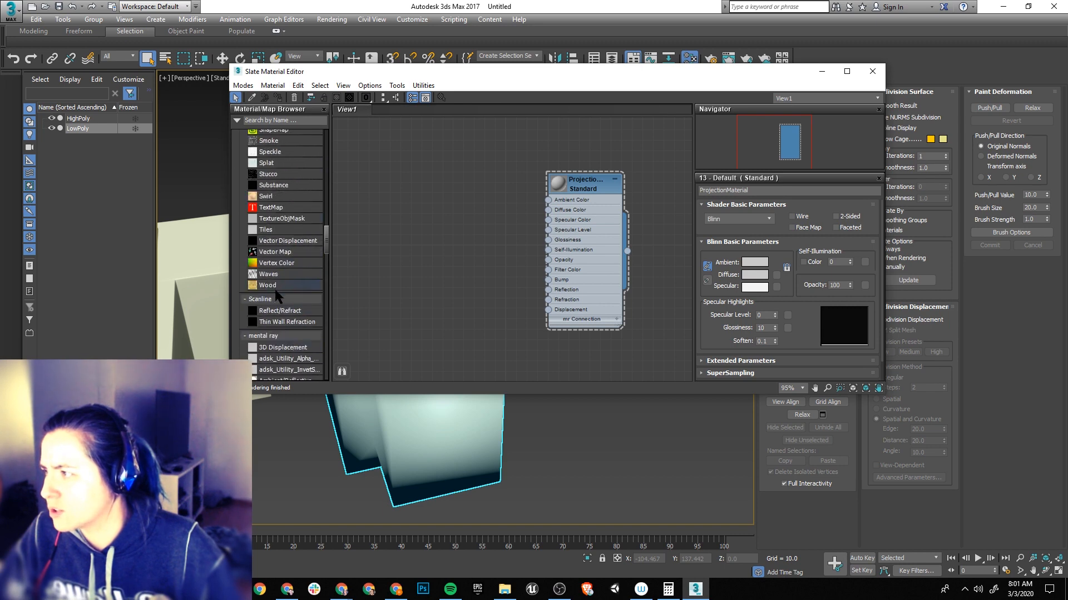
click(273, 335)
click(256, 299)
scroll(282, 242, up, 7)
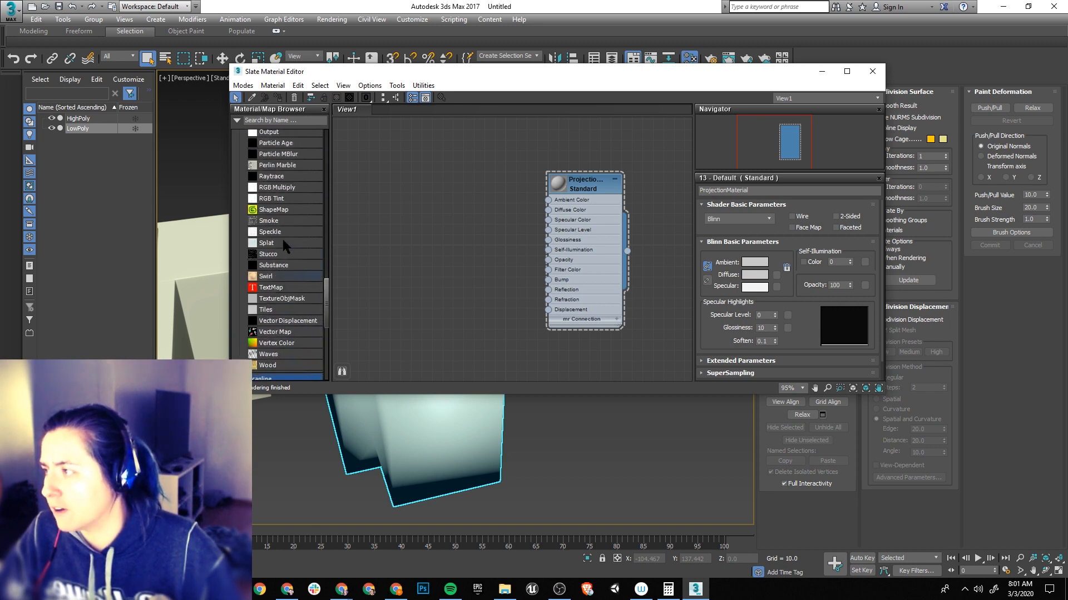
scroll(283, 243, up, 4)
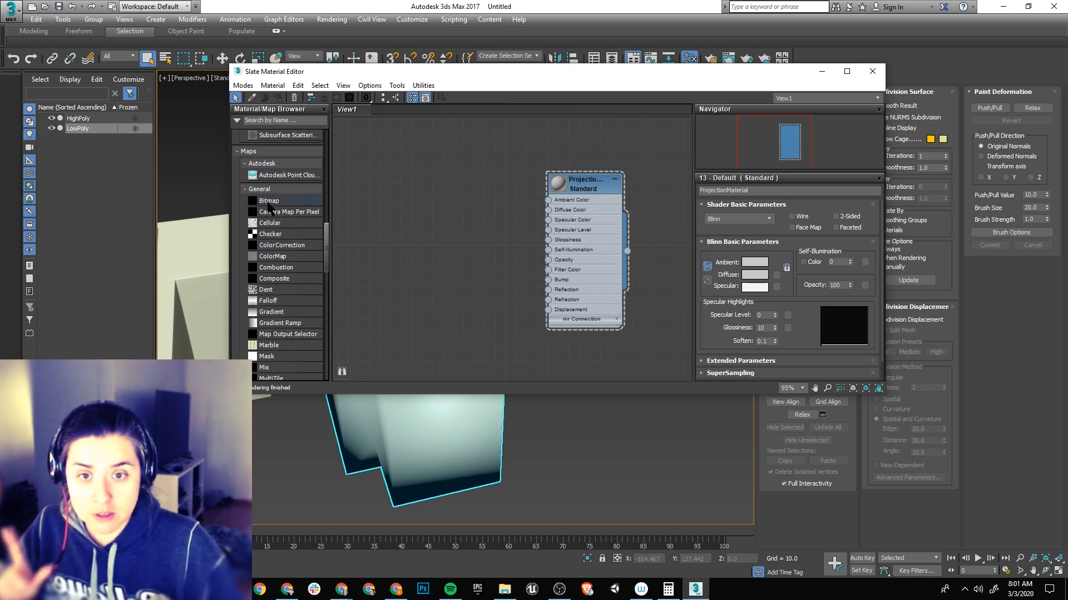
double_click(267, 202)
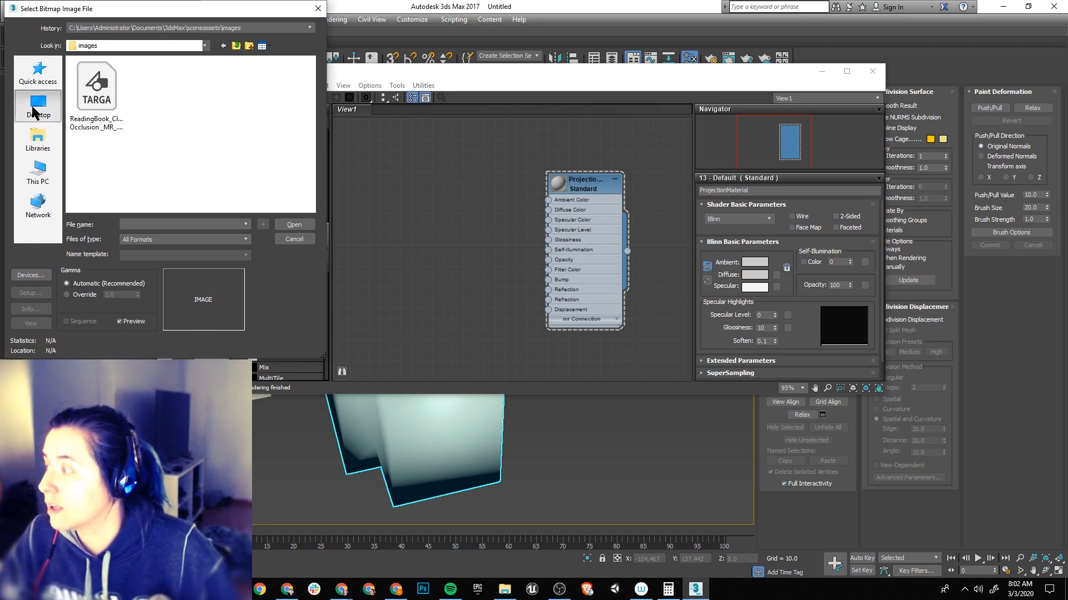
Step: Load the low-poly template Targa from the desktop's LowPolyHighpolyTutorial folder as the bitmap image
click(38, 107)
scroll(240, 148, down, 6)
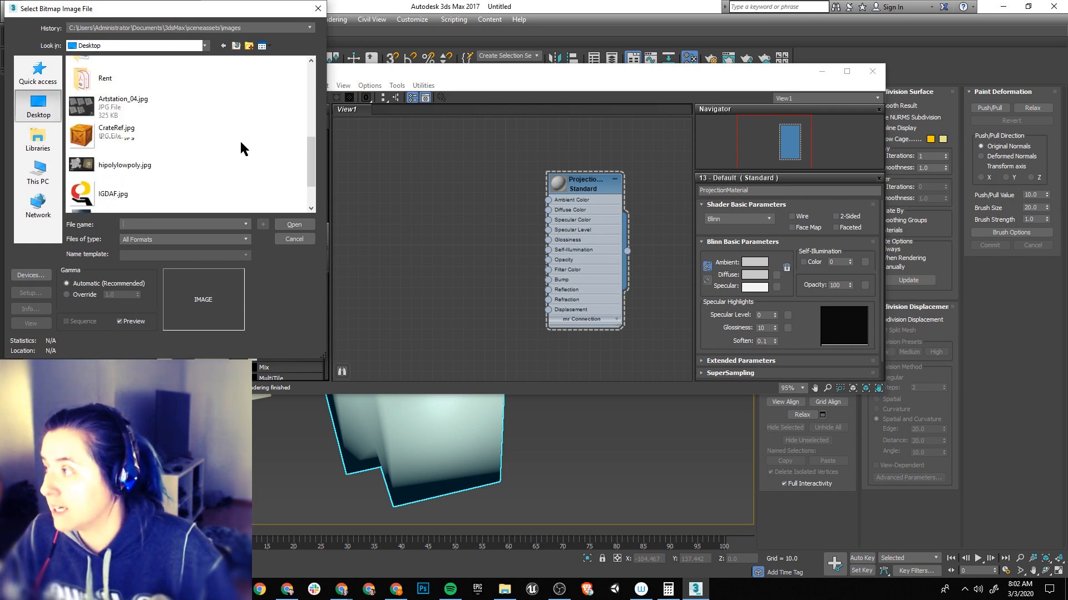
scroll(233, 148, up, 3)
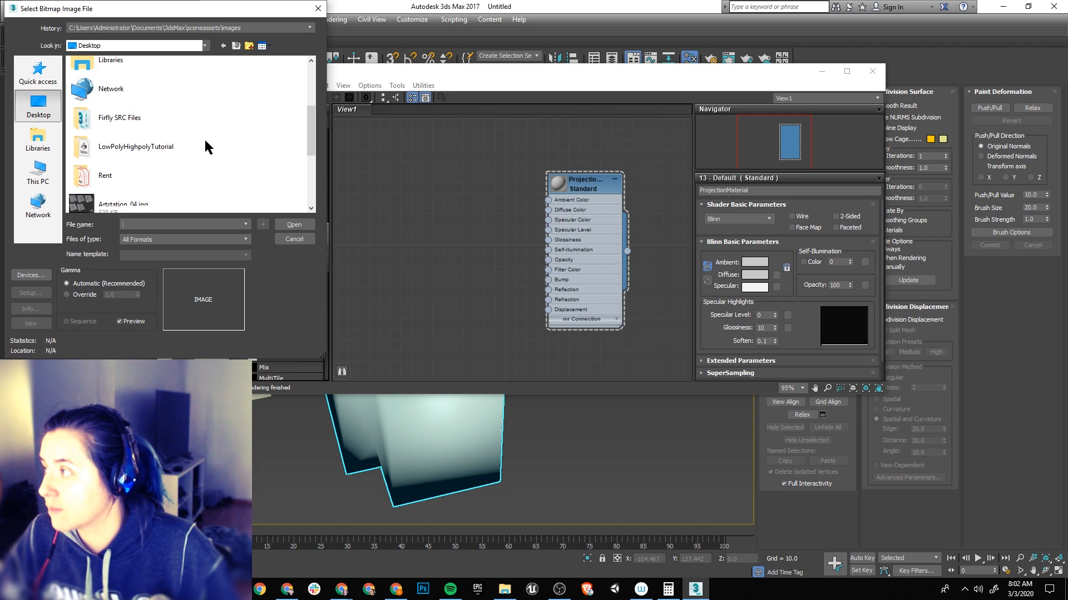
double_click(115, 156)
click(100, 92)
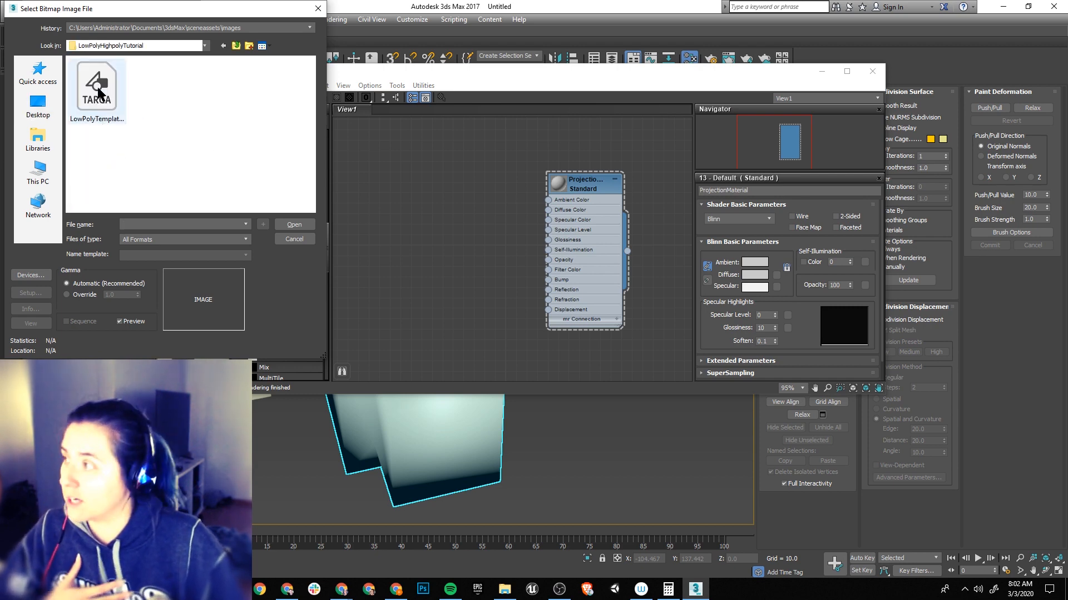
click(290, 228)
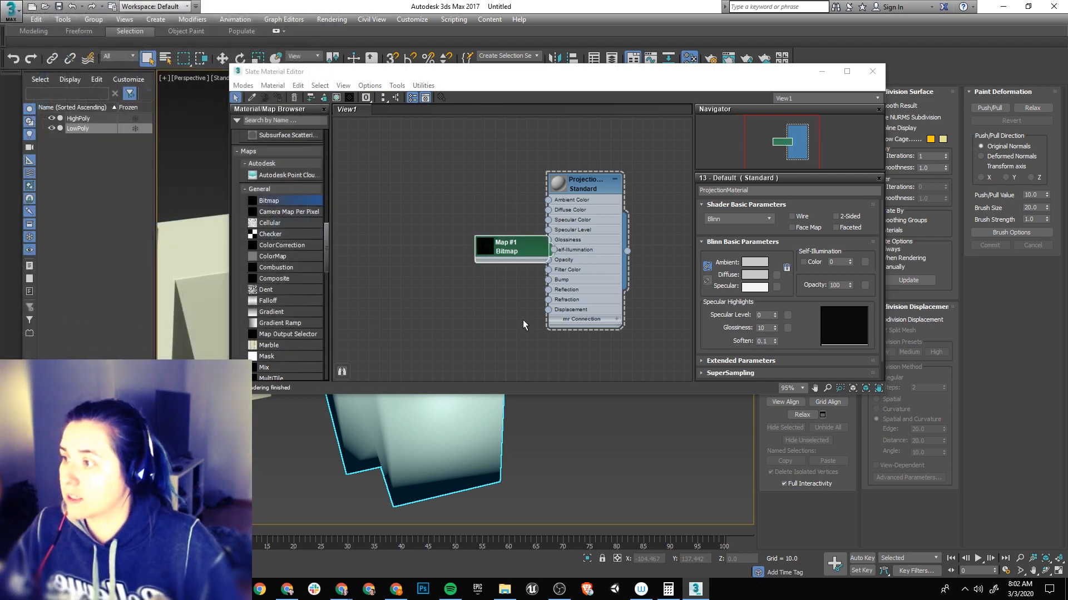
Step: Move the Bitmap node clear of the material and connect its output to ProjectionMaterial's Diffuse Color
drag(512, 260, 437, 196)
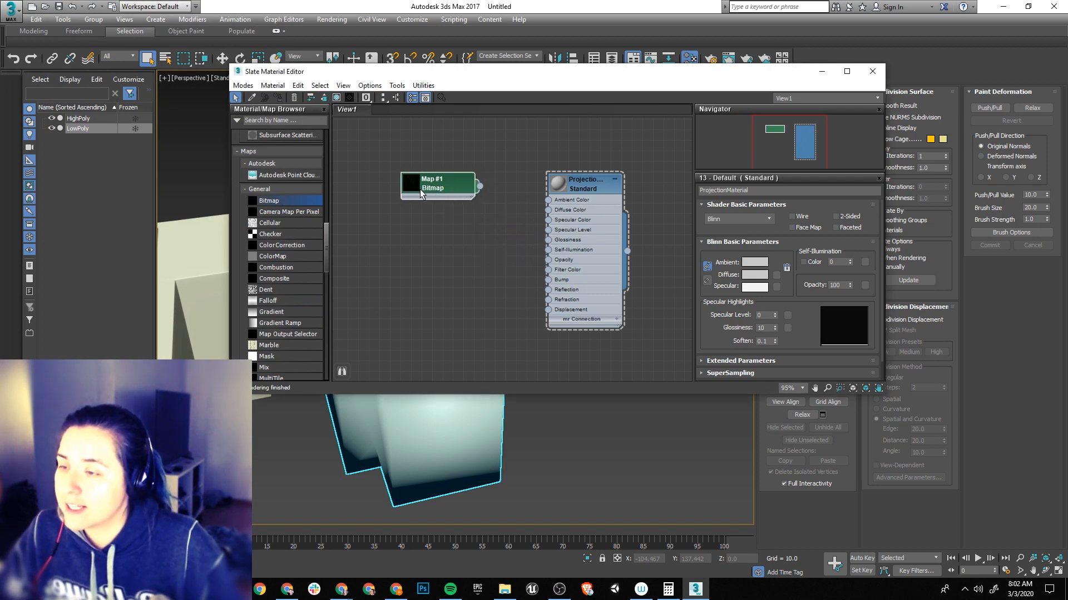
scroll(420, 190, up, 6)
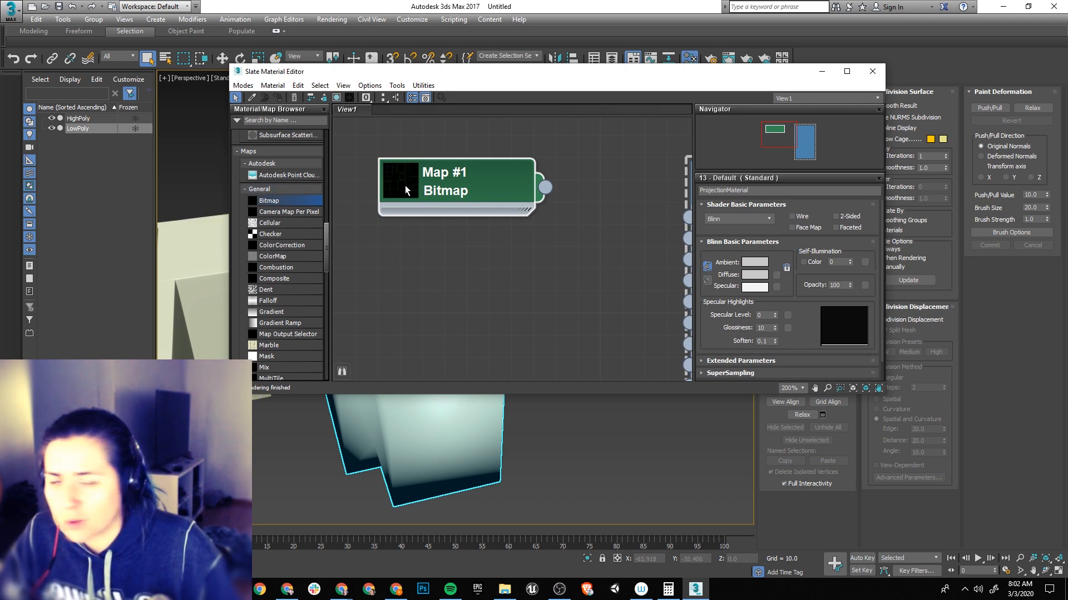
drag(522, 199, 455, 207)
drag(381, 181, 496, 196)
scroll(510, 232, down, 1)
scroll(533, 223, down, 4)
drag(610, 229, 633, 233)
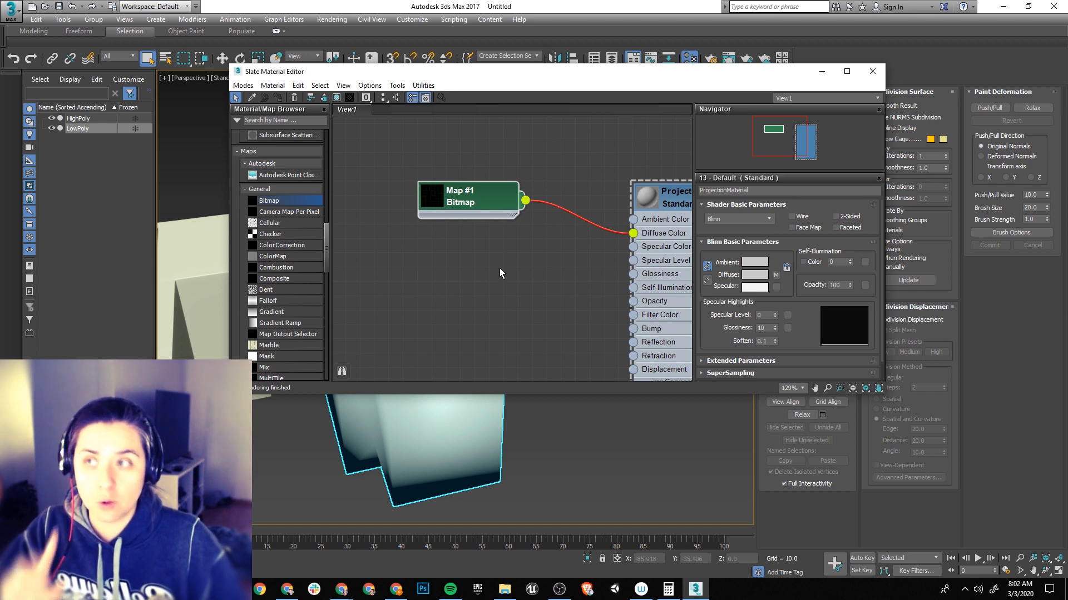
Step: Move the Slate Material Editor off the model, assign ProjectionMaterial to LowPoly and show the shaded material in the viewport
drag(576, 75, 1001, 76)
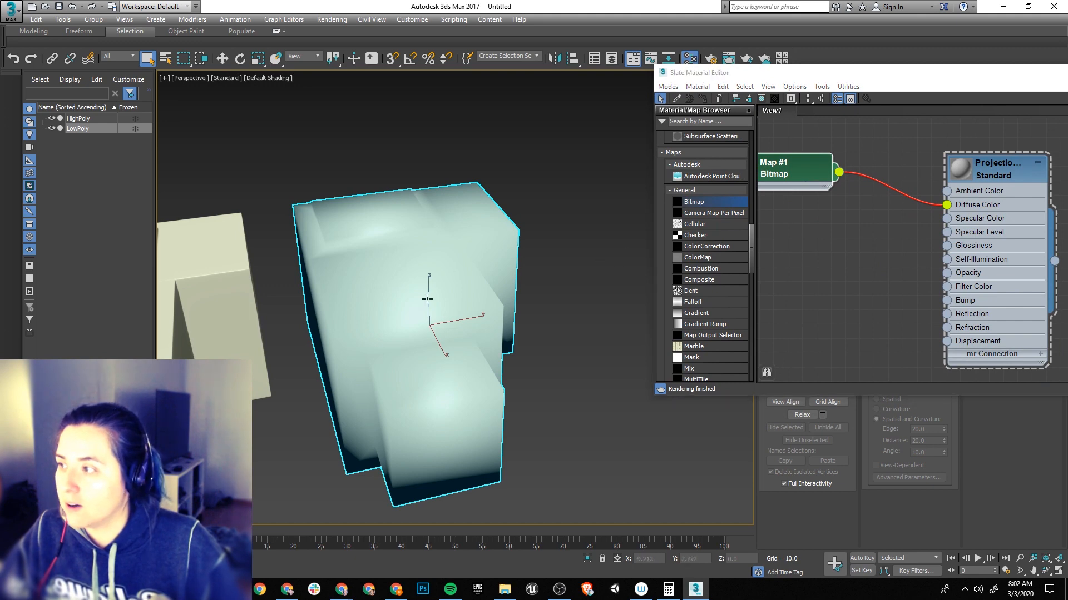
right_click(973, 174)
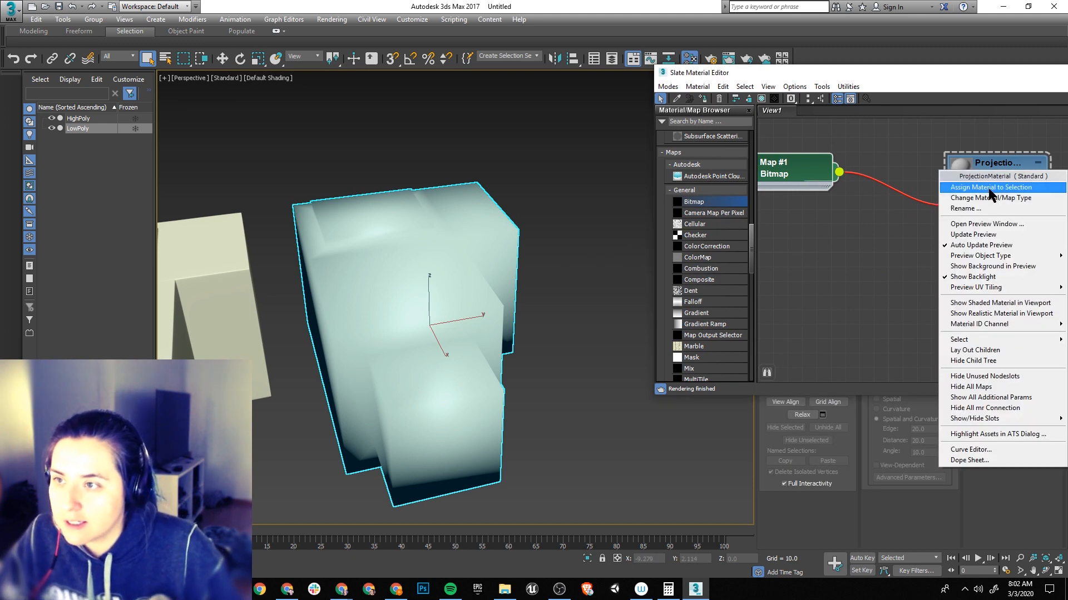
click(990, 188)
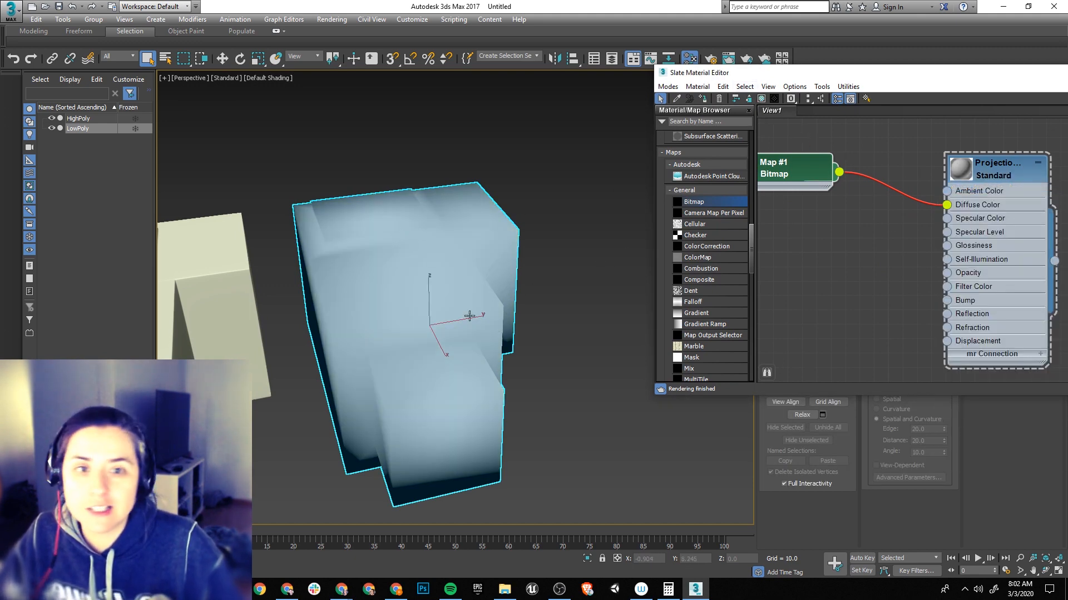
mouse_move(470, 316)
middle_down()
mouse_move(470, 286)
mouse_move(470, 295)
middle_up()
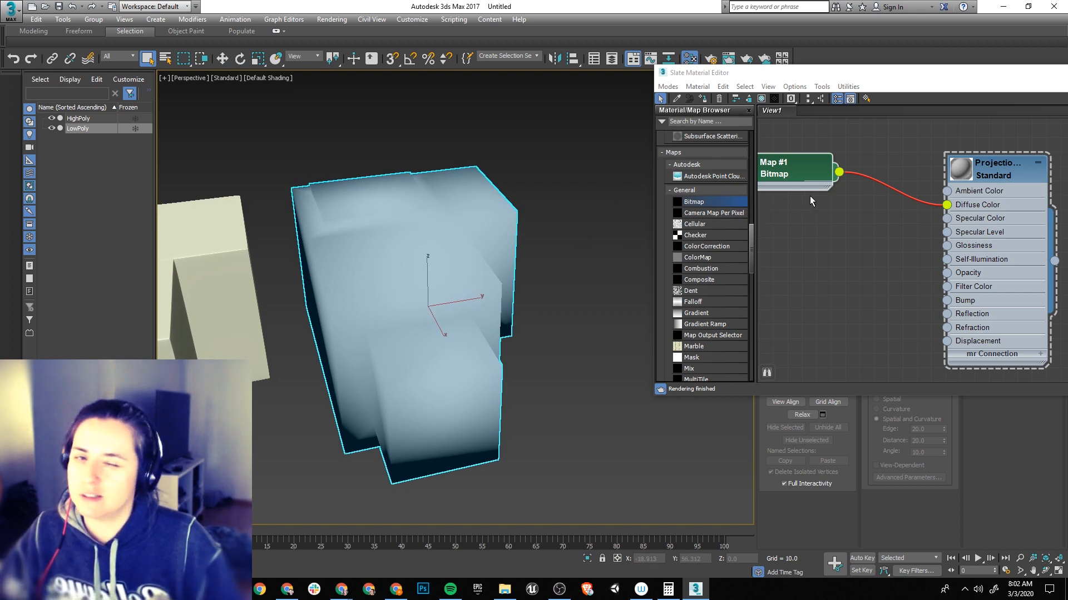
click(760, 100)
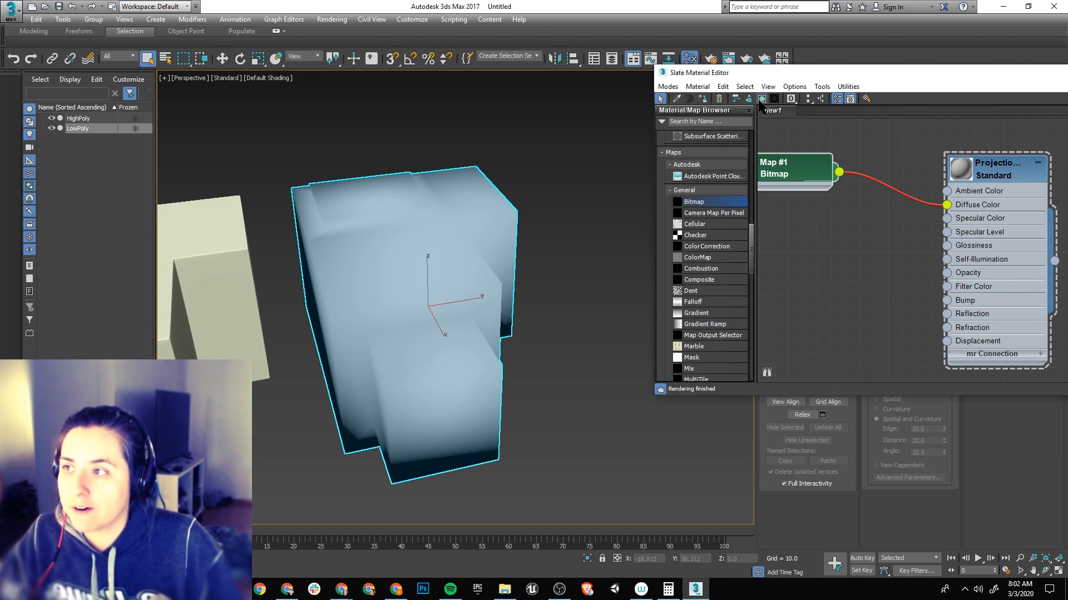
Step: Examine from several angles how the UV template lines fall along LowPoly's edges
alt+middle_drag(529, 397, 490, 478)
mouse_move(505, 443)
alt+middle_down()
mouse_move(500, 436)
mouse_move(514, 435)
alt+middle_up()
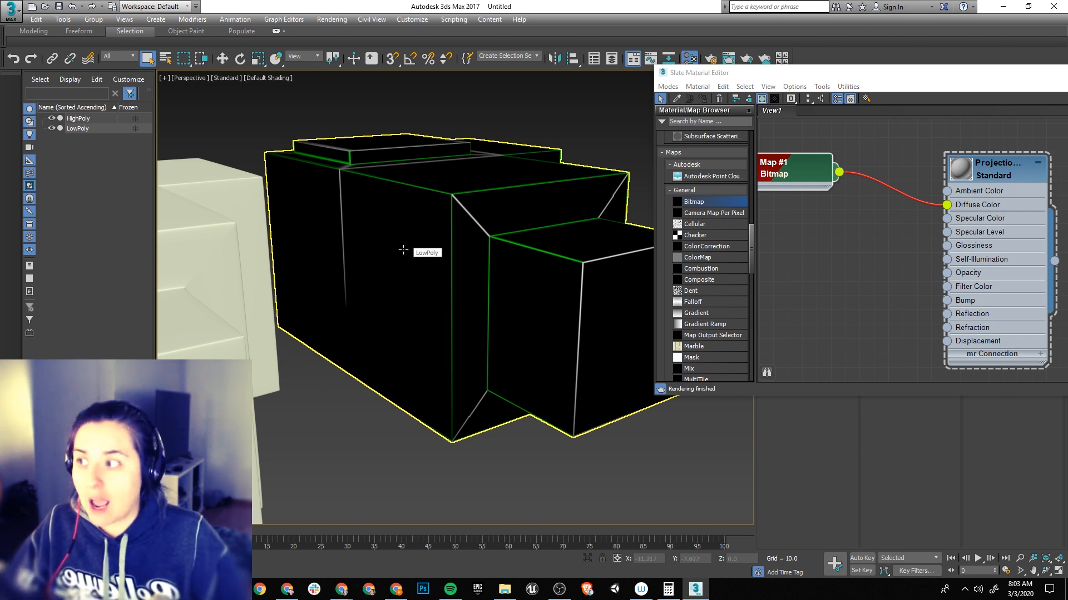
scroll(403, 250, down, 4)
alt+middle_drag(403, 250, 425, 260)
scroll(421, 264, up, 6)
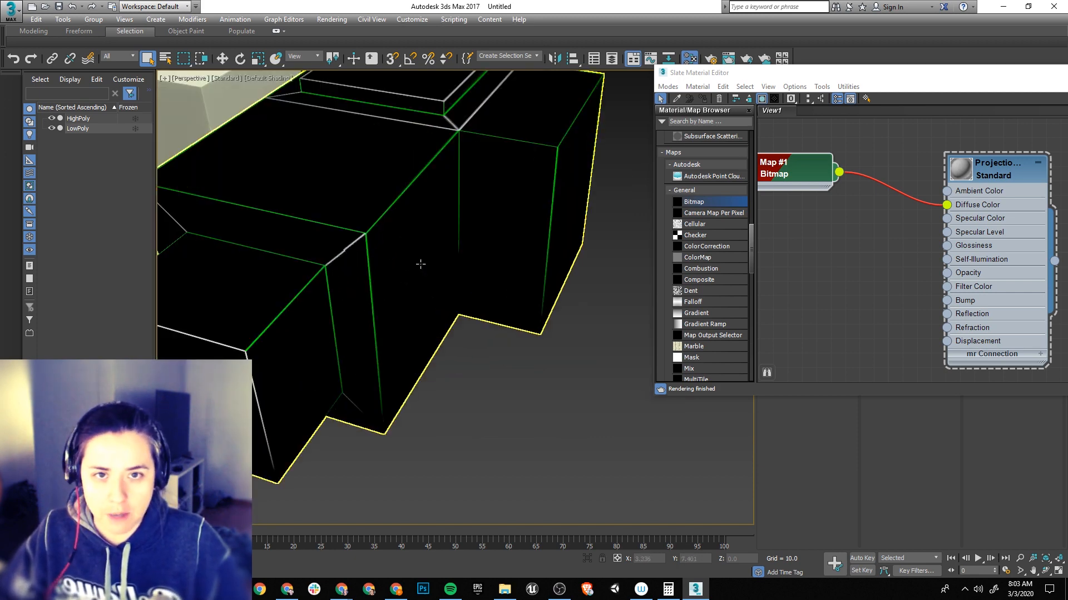
scroll(420, 261, down, 3)
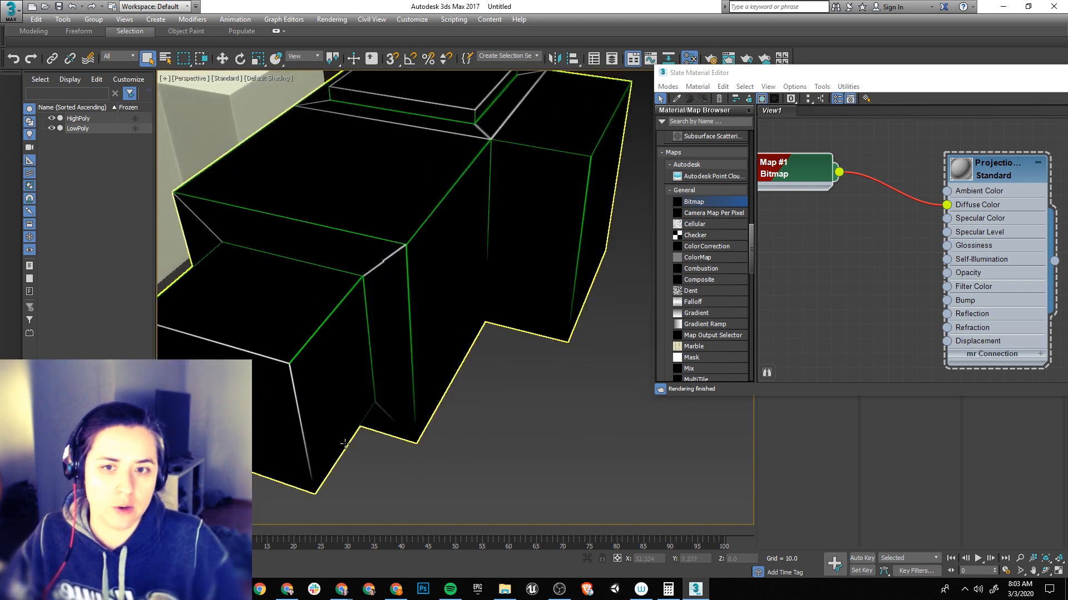
scroll(345, 443, down, 4)
alt+middle_drag(364, 441, 393, 374)
scroll(380, 387, up, 2)
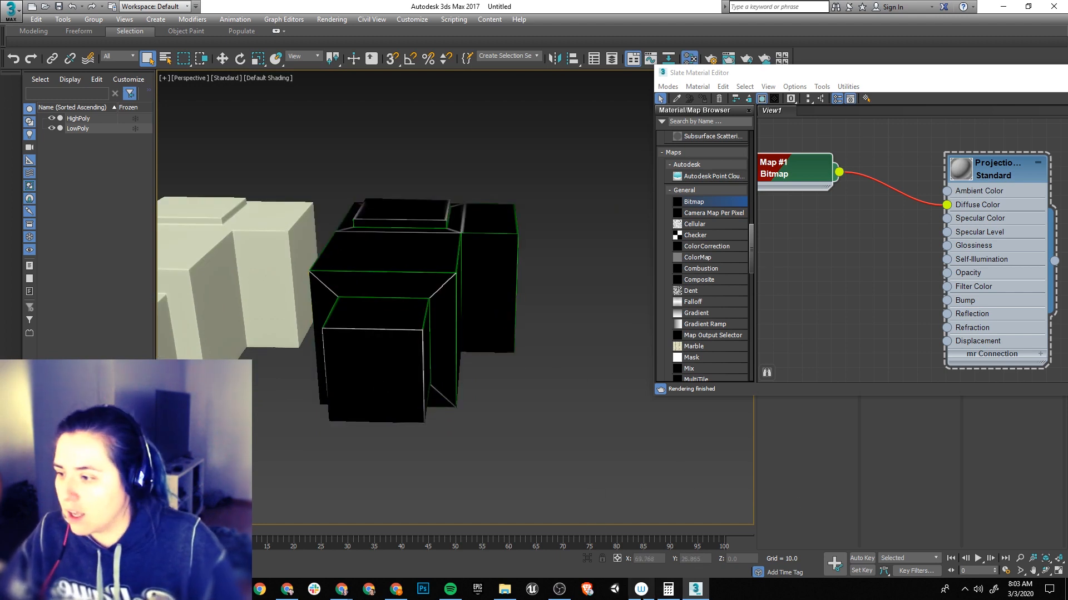
Step: Switch to Photoshop and open LowPolyTemplate.tga from the LowPolyHighpolyTutorial folder on the desktop
click(423, 589)
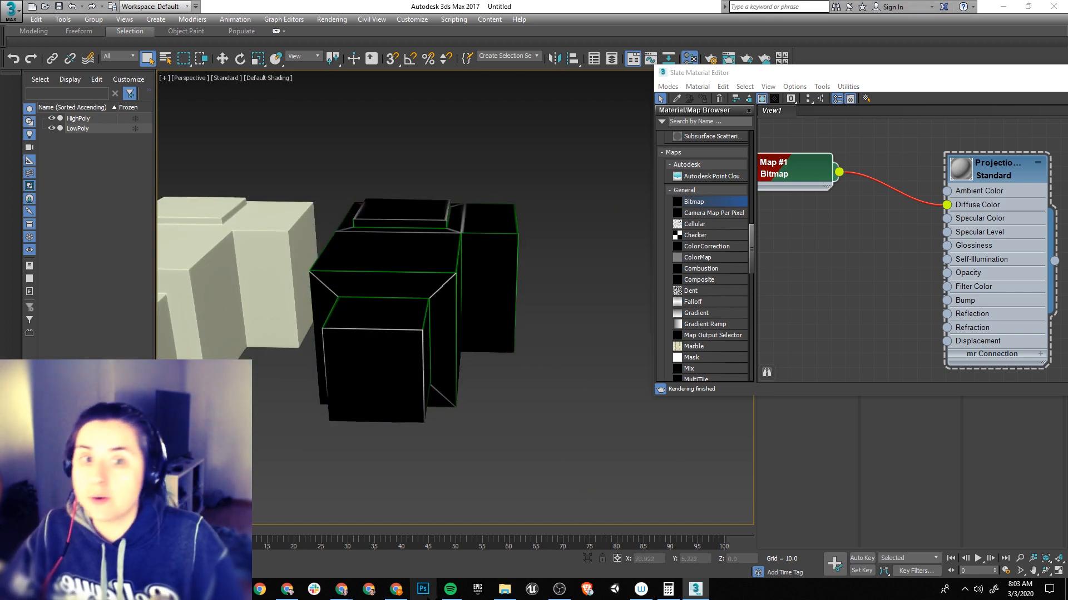
mouse_move(450, 589)
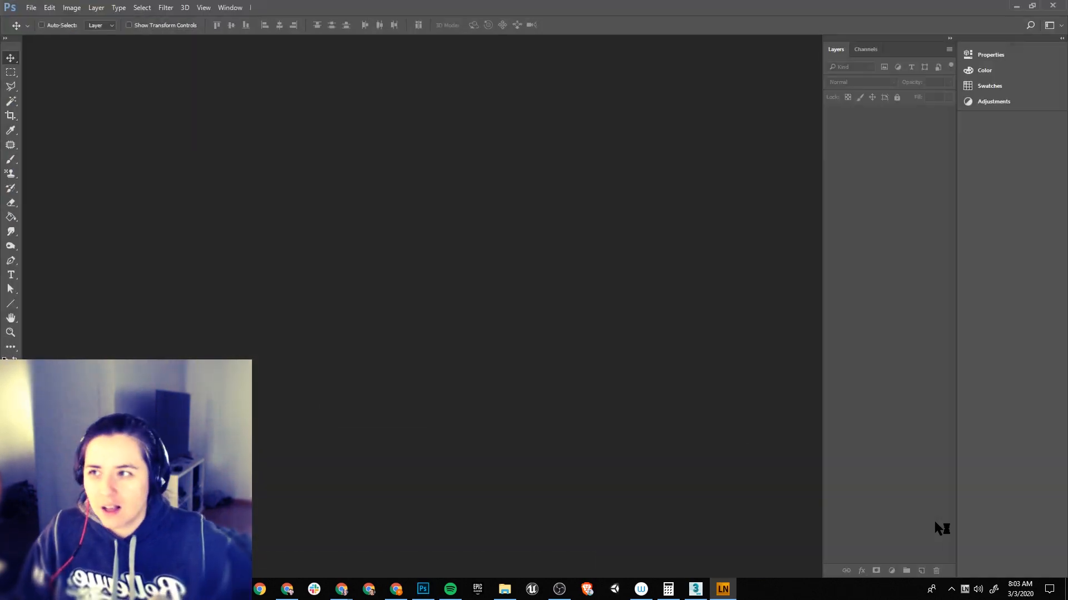
click(32, 8)
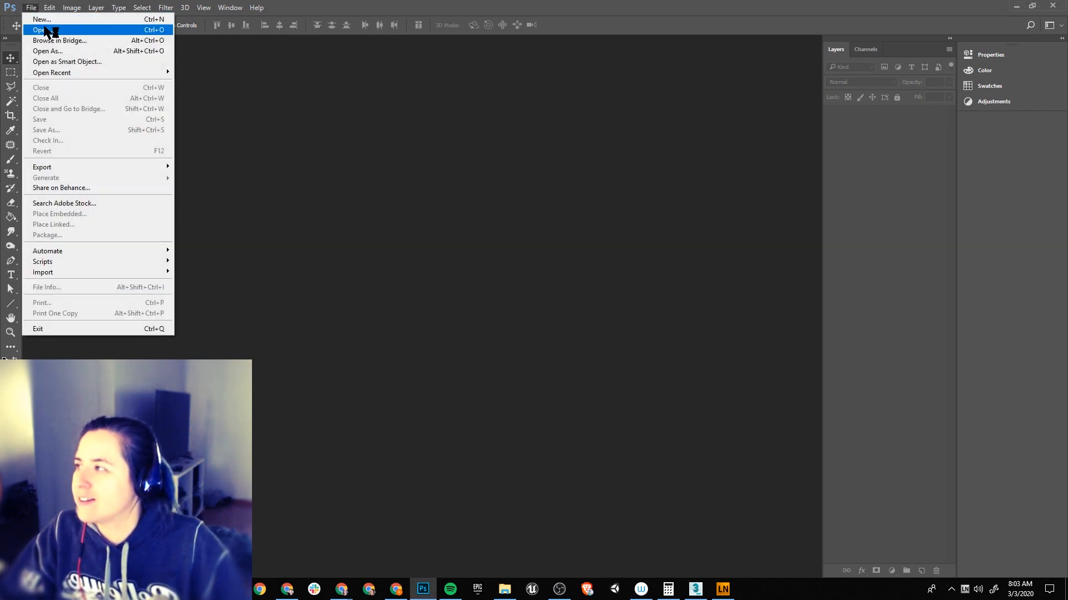
click(45, 30)
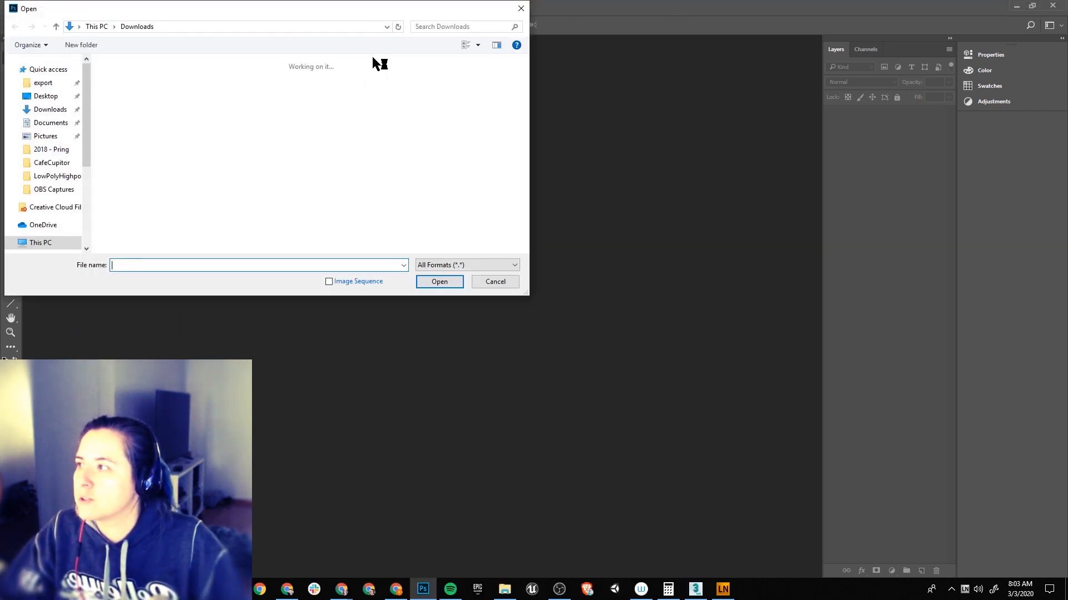
click(50, 98)
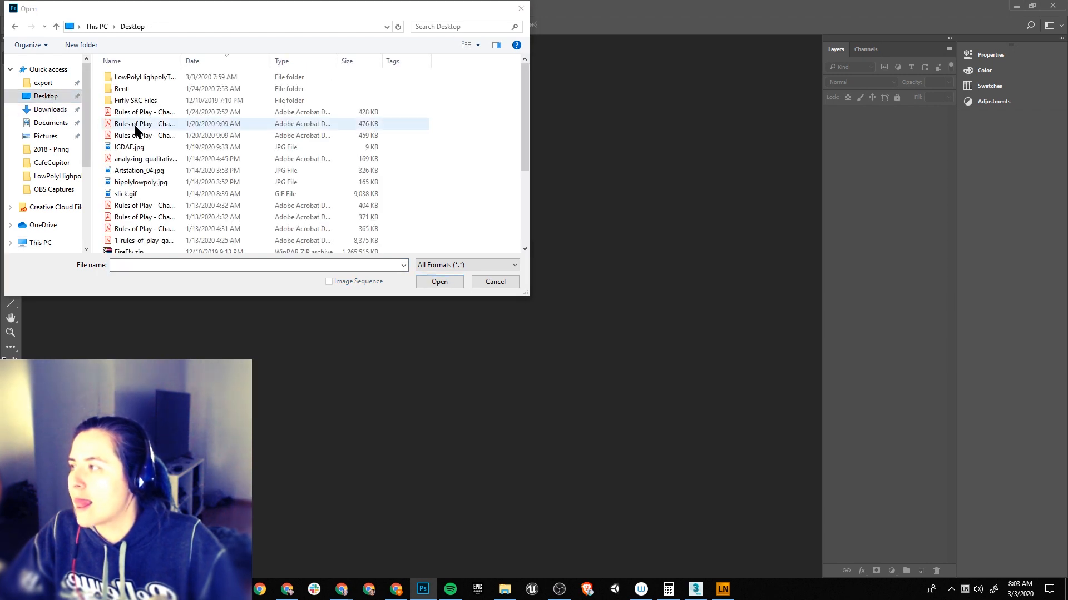
scroll(150, 162, down, 1)
scroll(155, 170, down, 2)
scroll(155, 170, up, 2)
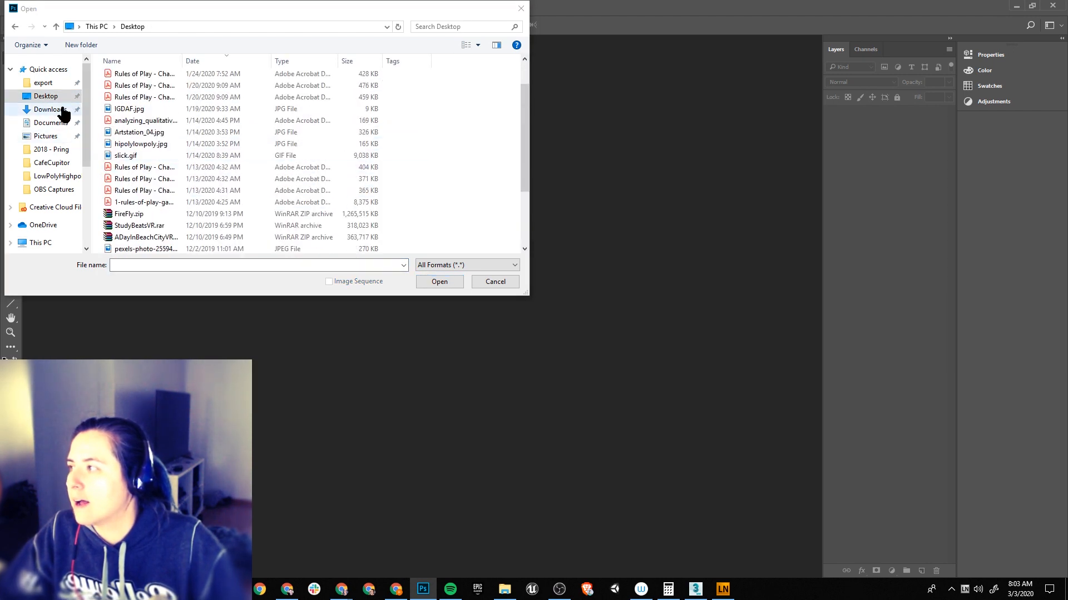
scroll(163, 163, down, 2)
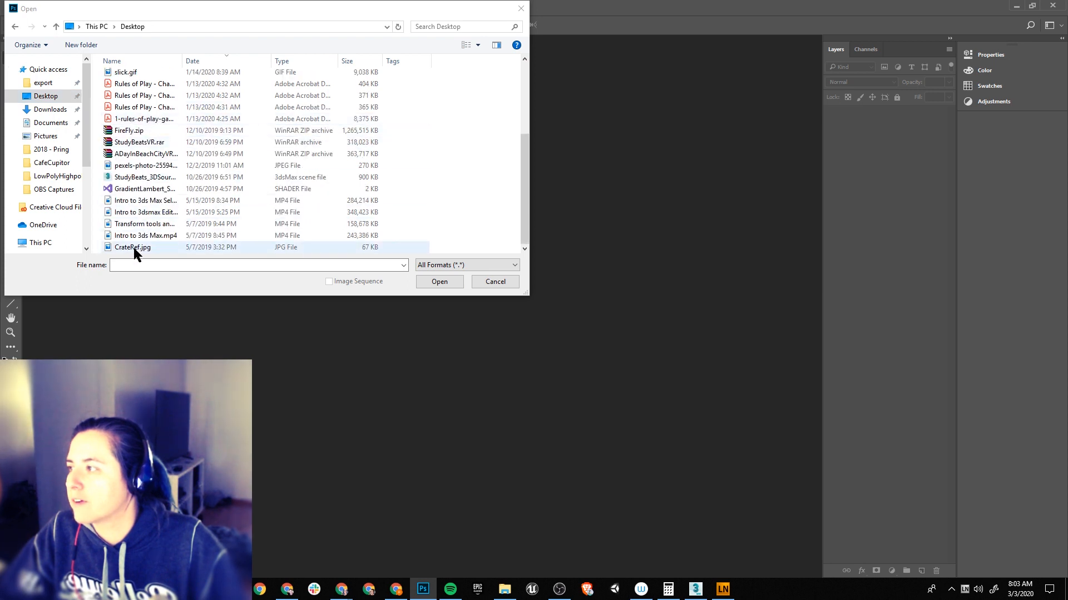
scroll(142, 211, up, 4)
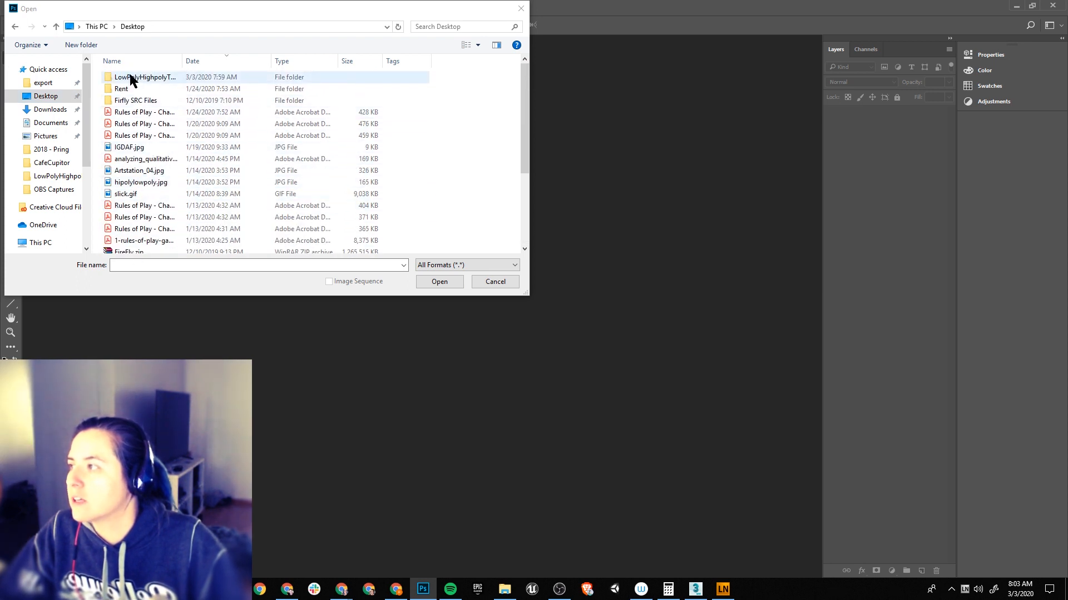
double_click(130, 79)
click(139, 91)
double_click(139, 86)
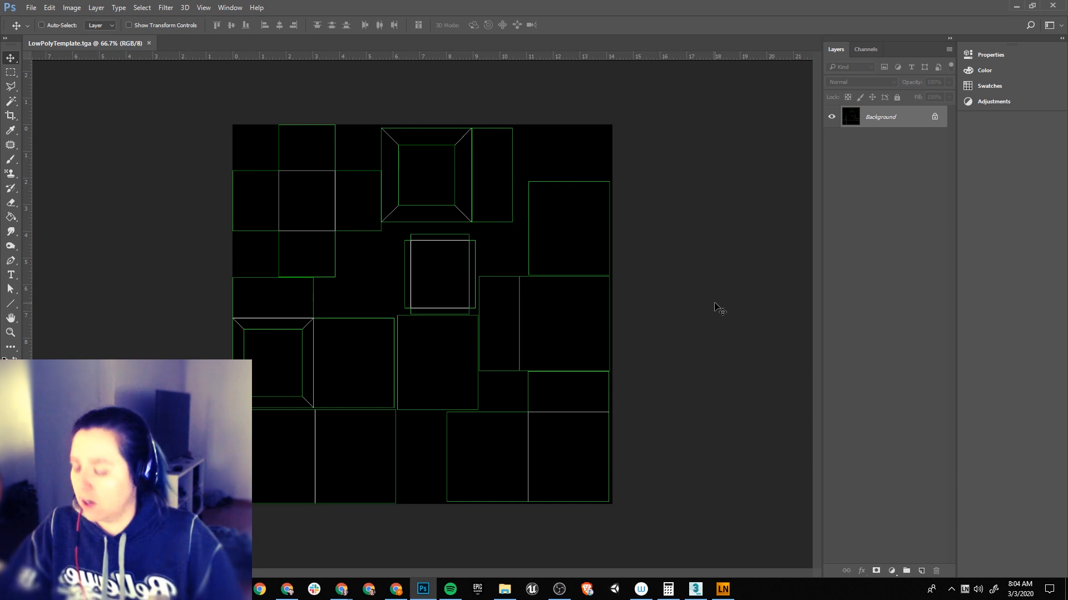
Step: Invert the colors of the UV template, save the file and switch back to 3ds Max
key(ctrl+i)
key(ctrl+s)
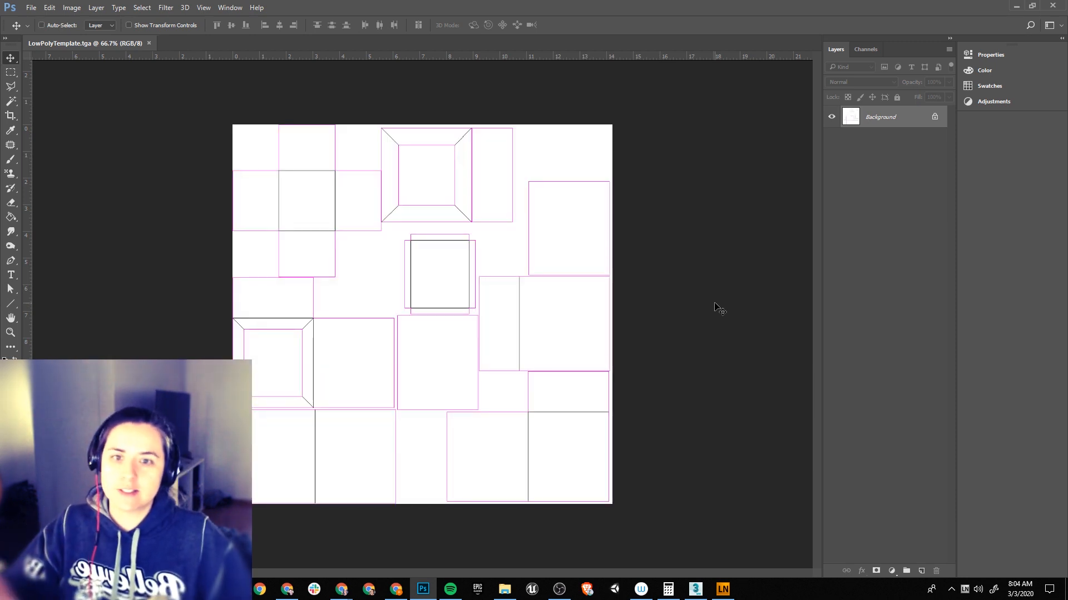
click(1016, 6)
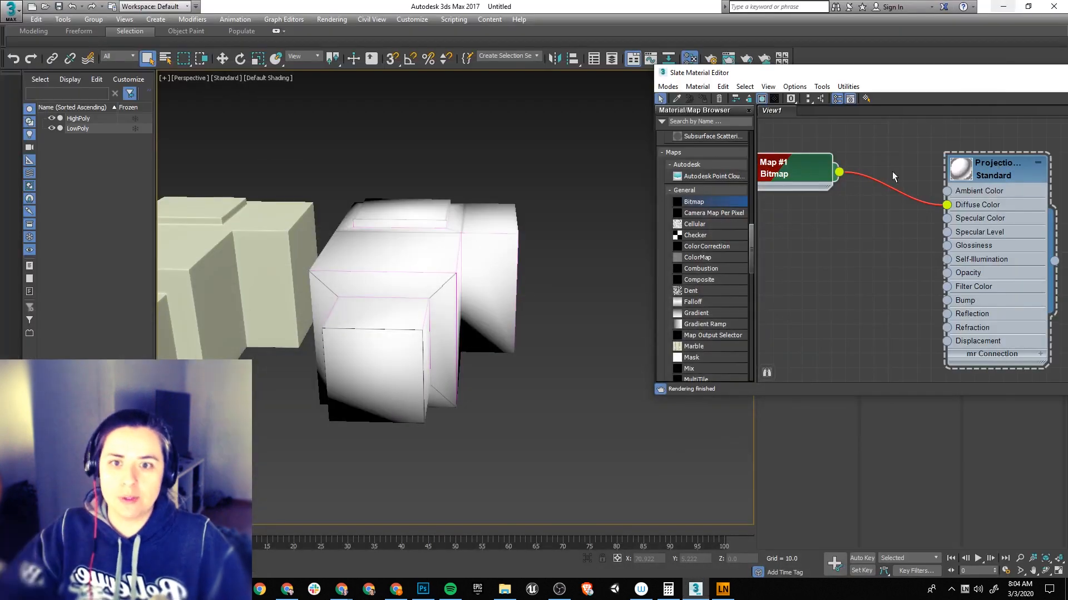
Step: Examine from several angles how the inverted UV template displays on LowPoly
mouse_move(536, 427)
middle_down()
mouse_move(565, 443)
mouse_move(572, 429)
mouse_move(452, 413)
mouse_move(515, 350)
mouse_move(548, 420)
middle_up()
scroll(549, 401, up, 3)
click(528, 350)
scroll(527, 362, down, 1)
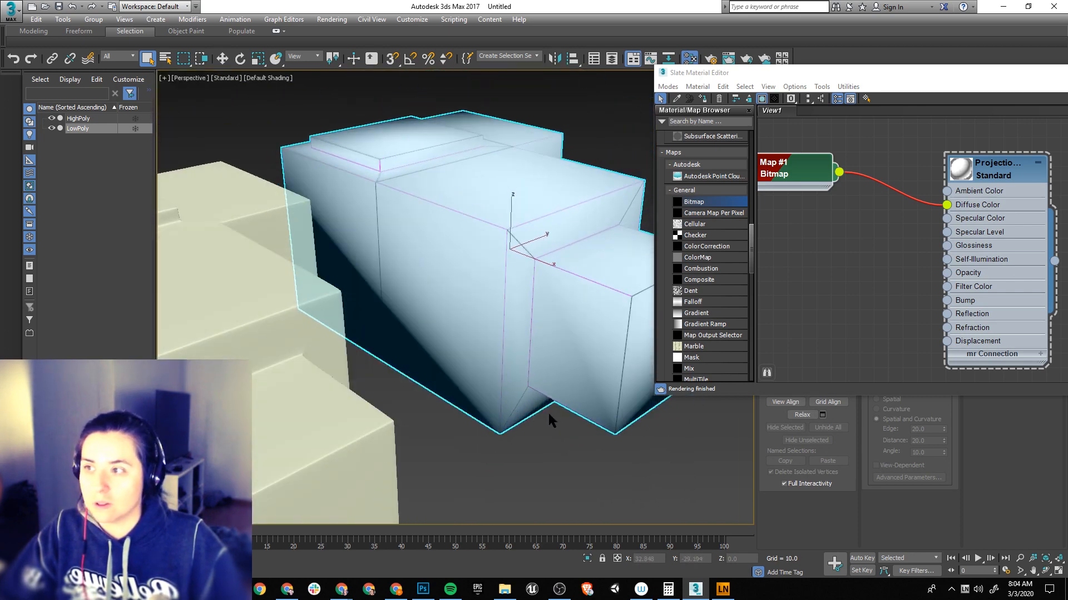
scroll(549, 412, down, 3)
click(564, 475)
middle_drag(564, 475, 514, 444)
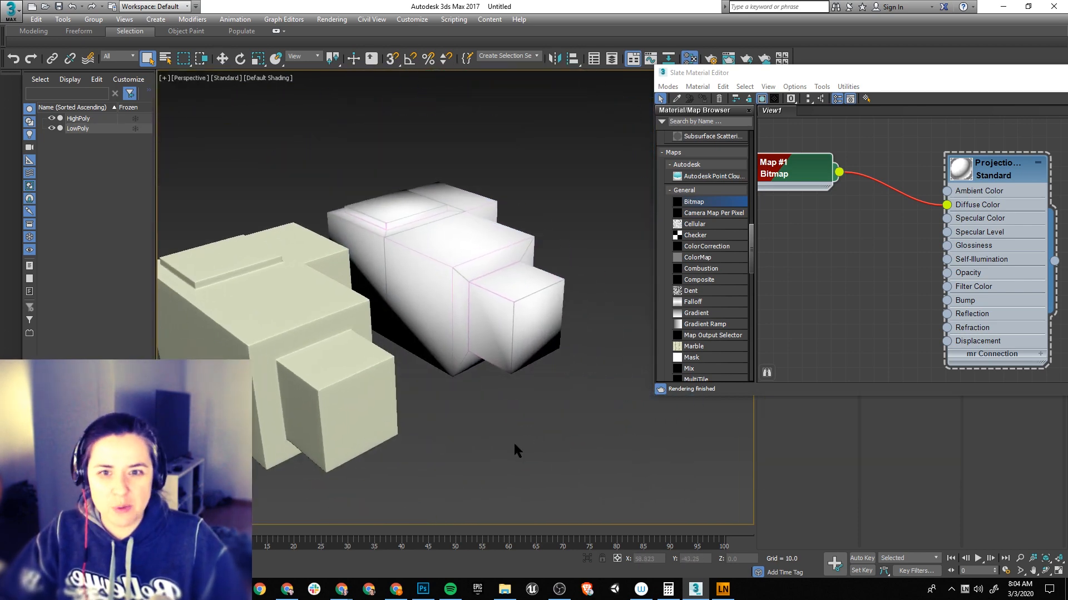
Step: Close the Slate Material Editor and compare HighPoly with the textured LowPoly from several angles
drag(1047, 73, 864, 86)
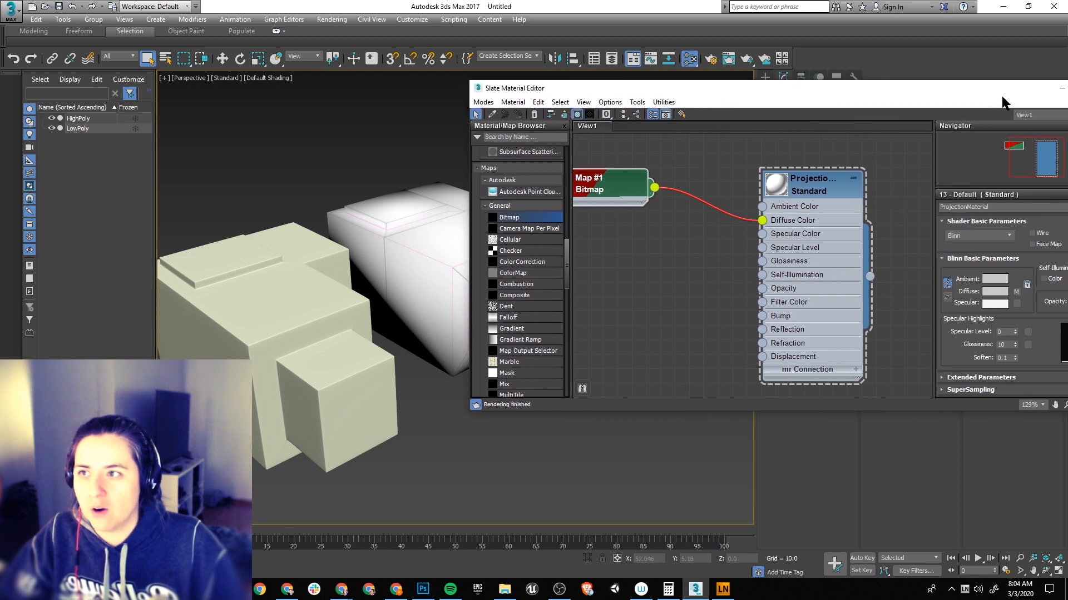
drag(1012, 89, 828, 102)
click(931, 97)
alt+middle_drag(642, 311, 417, 245)
click(389, 290)
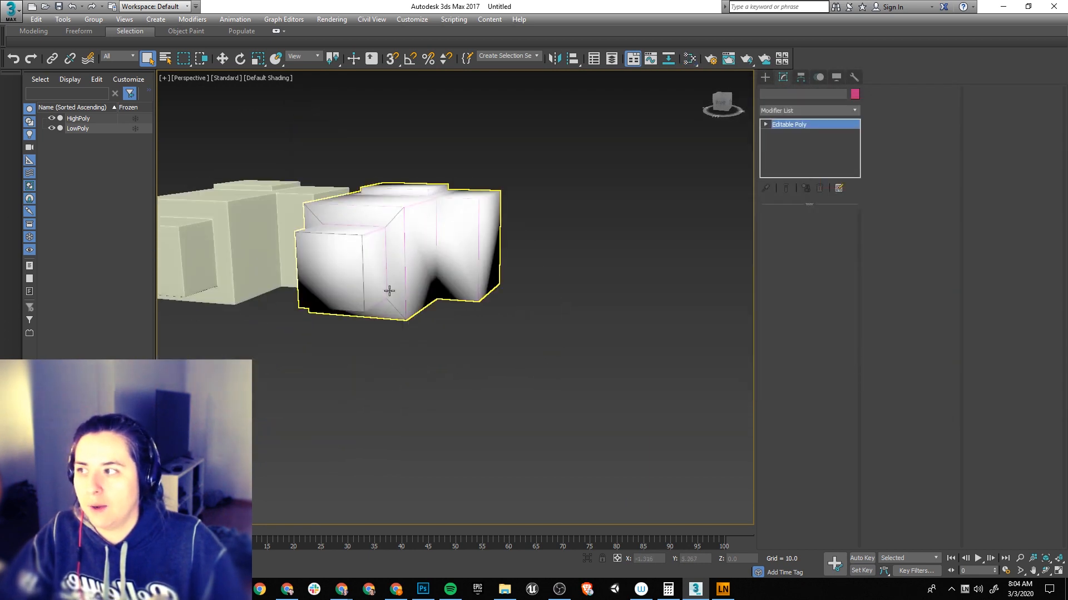
alt+middle_drag(389, 290, 353, 347)
click(389, 302)
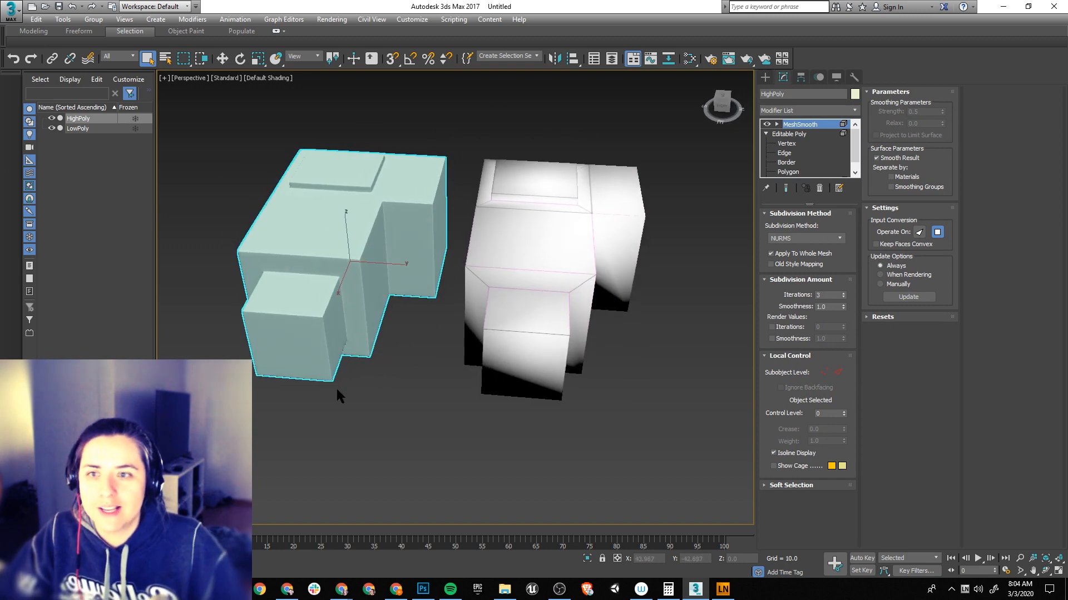
click(478, 267)
click(358, 239)
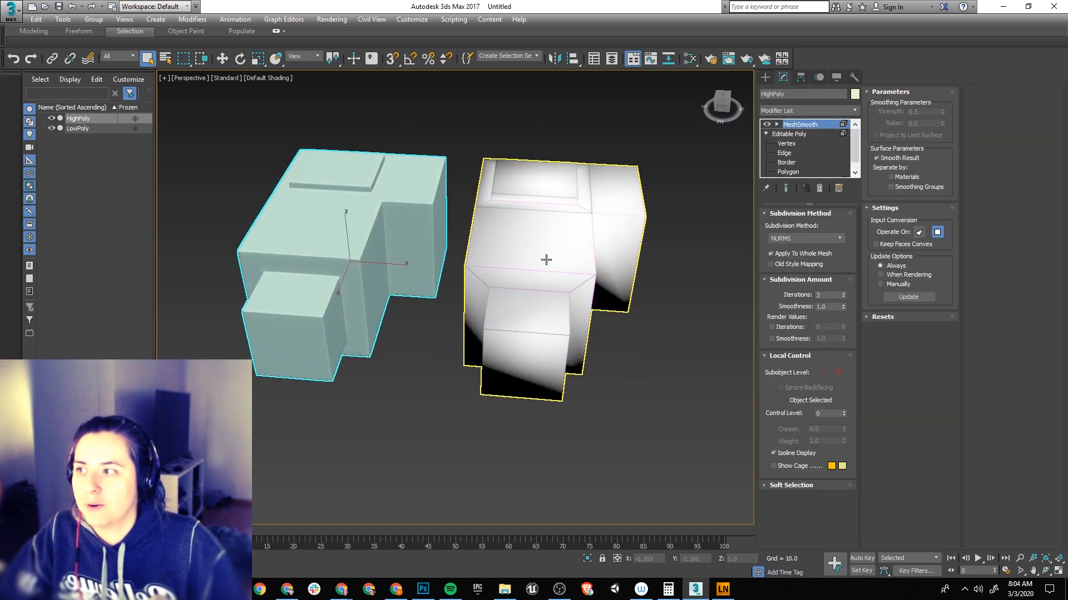
click(545, 260)
click(322, 248)
alt+middle_drag(369, 315, 565, 290)
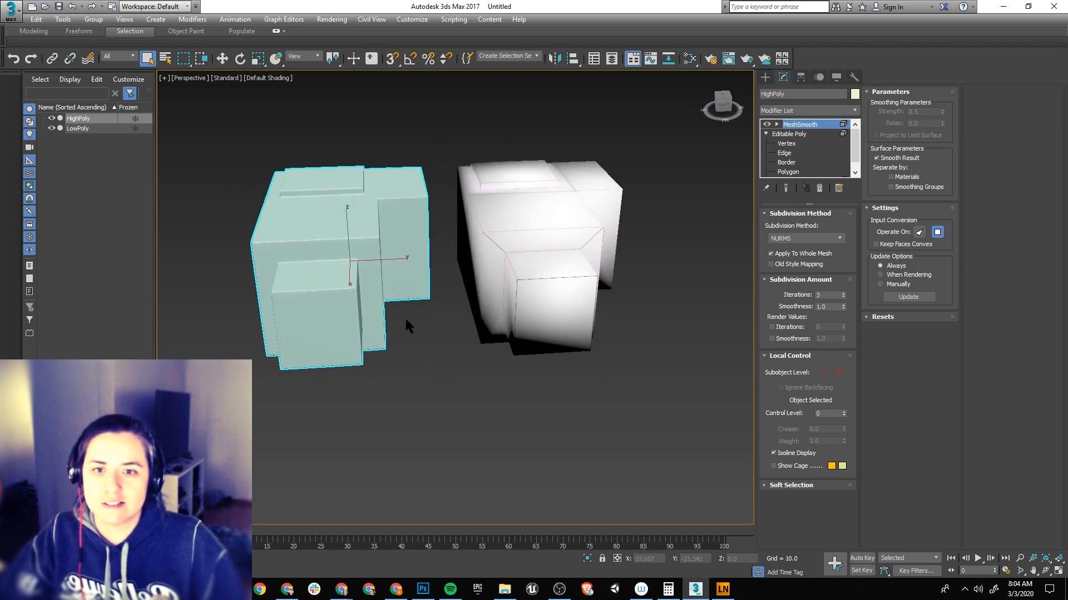
click(452, 370)
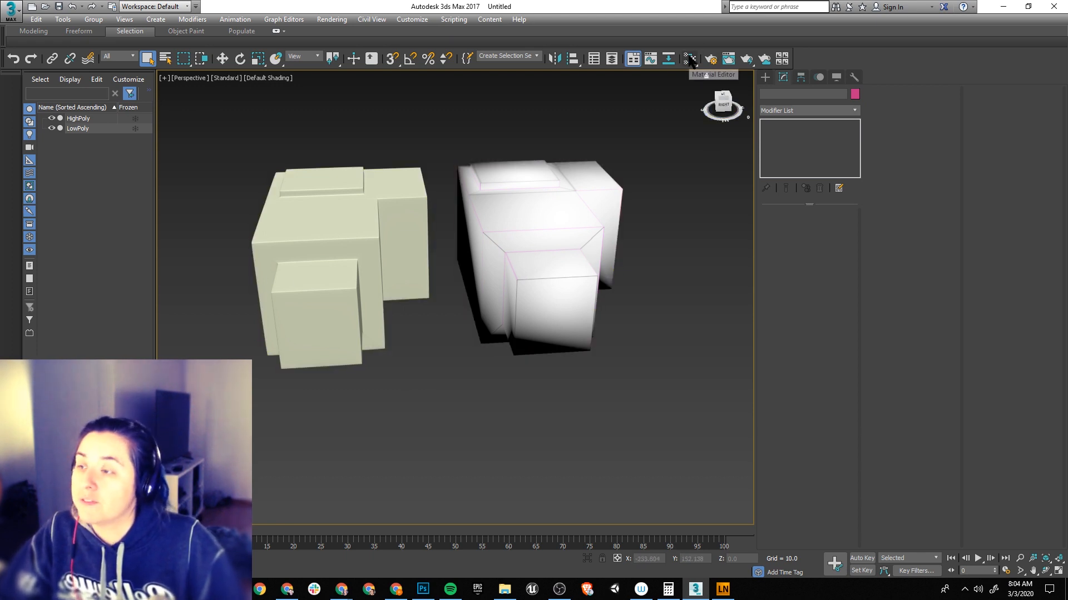
Step: Reopen the Slate Material Editor and disconnect the Map #1 Bitmap from ProjectionMaterial's Diffuse Color
alt+middle_drag(544, 272, 548, 276)
click(524, 245)
click(394, 256)
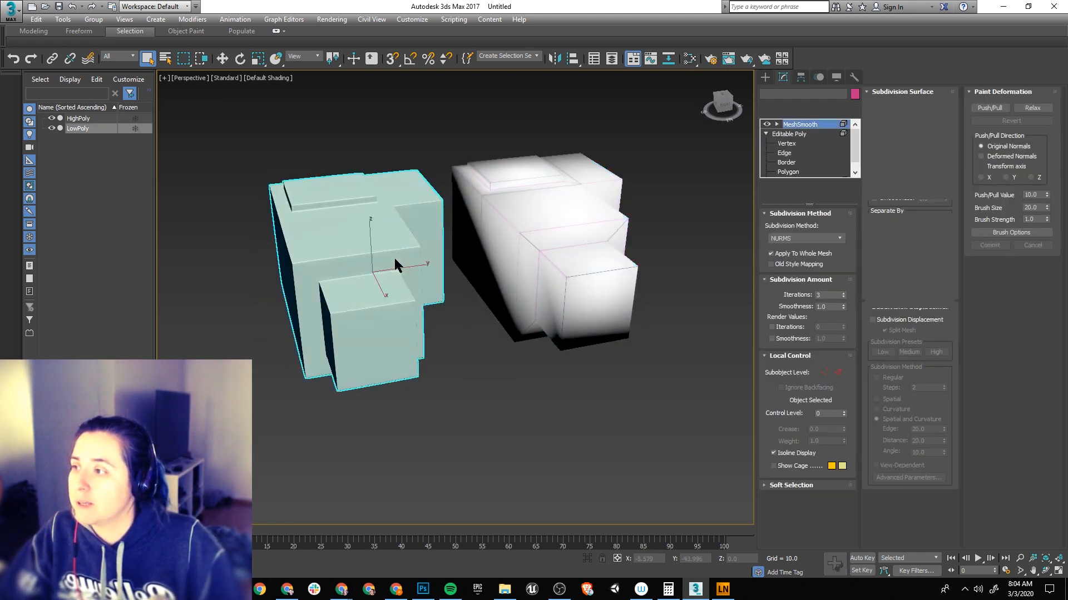
click(548, 248)
click(690, 58)
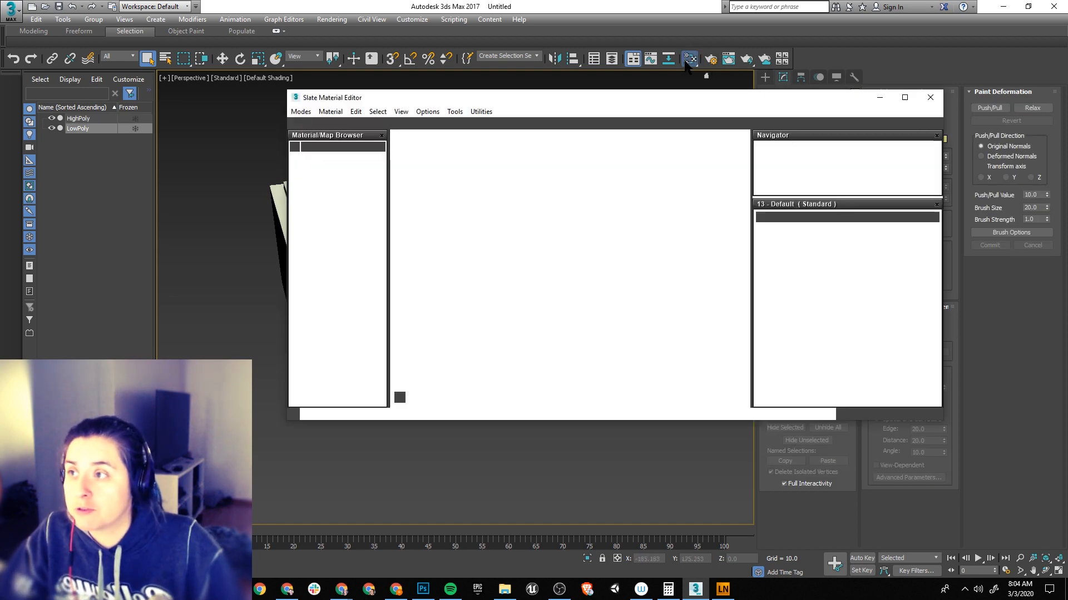
right_click(473, 200)
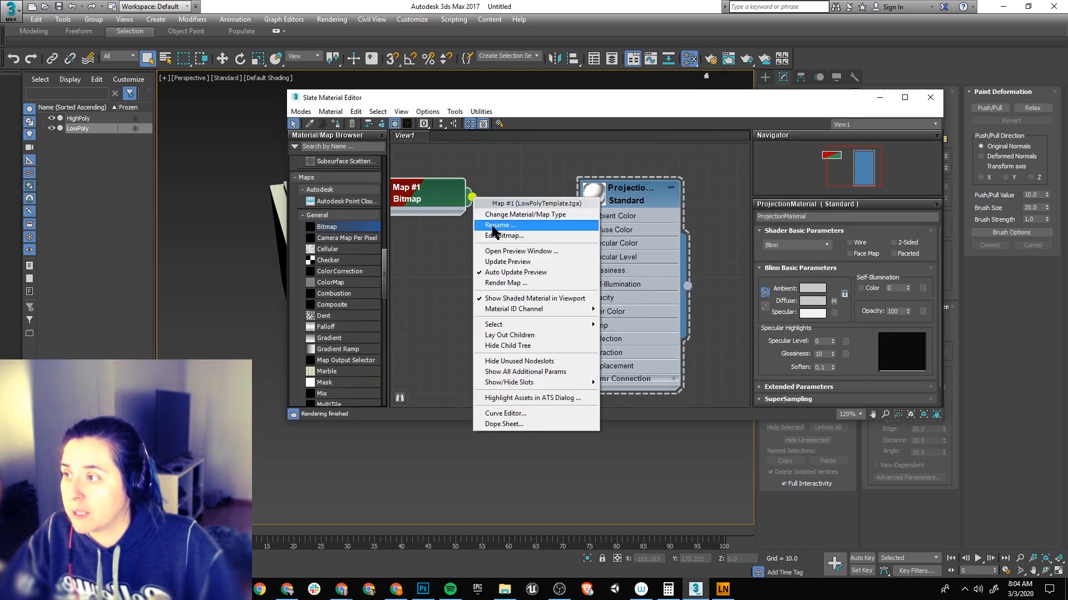
click(449, 341)
drag(581, 232, 517, 240)
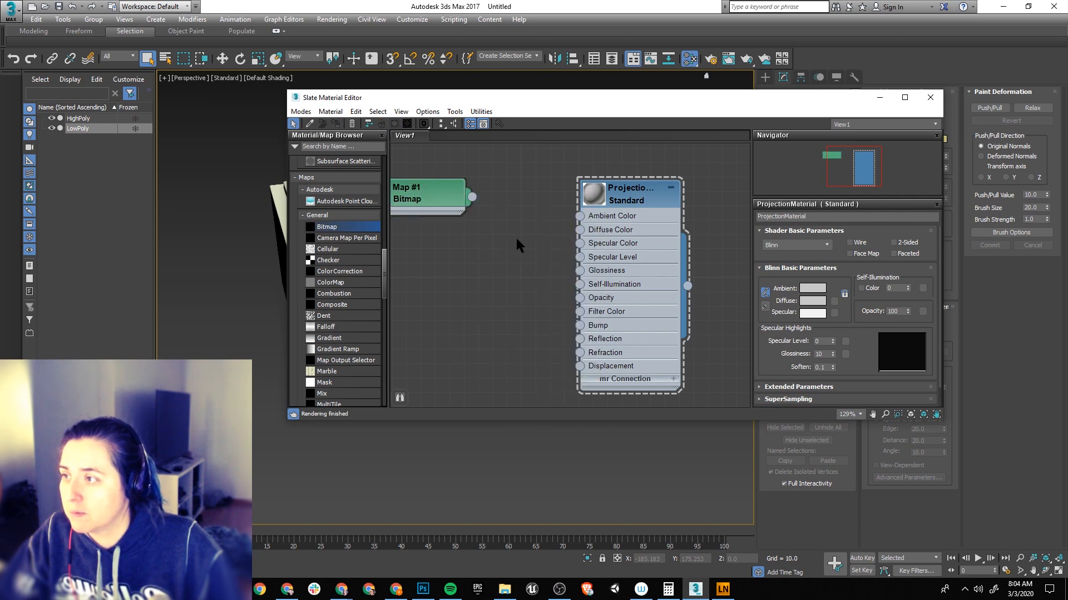
Step: Move the Slate Material Editor off the models and assign the 14 - Default sample material to HighPoly
drag(602, 111, 822, 165)
click(378, 278)
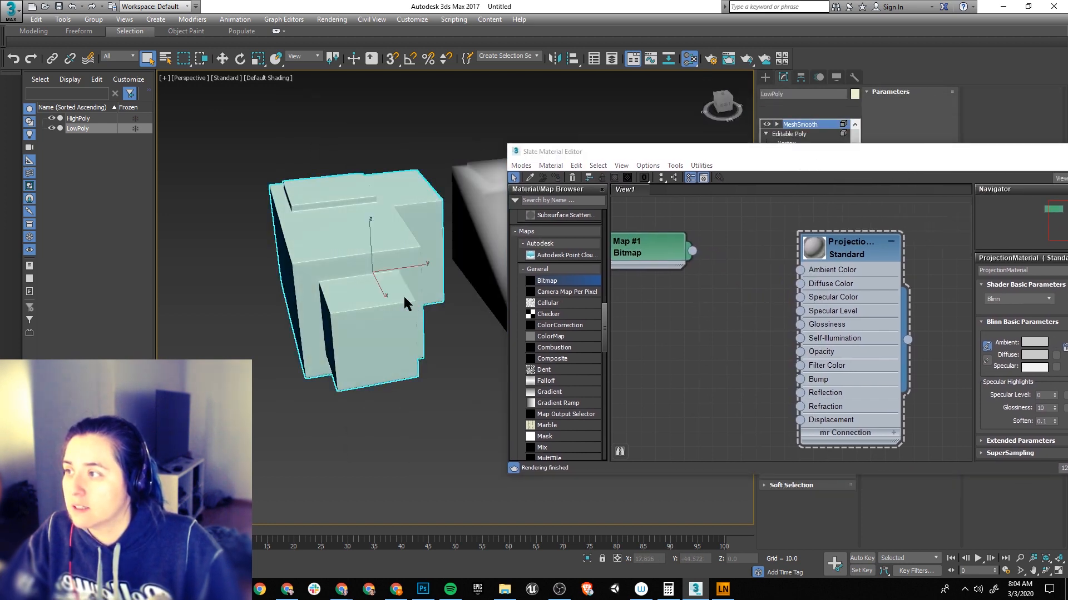
middle_drag(425, 286, 316, 269)
click(721, 273)
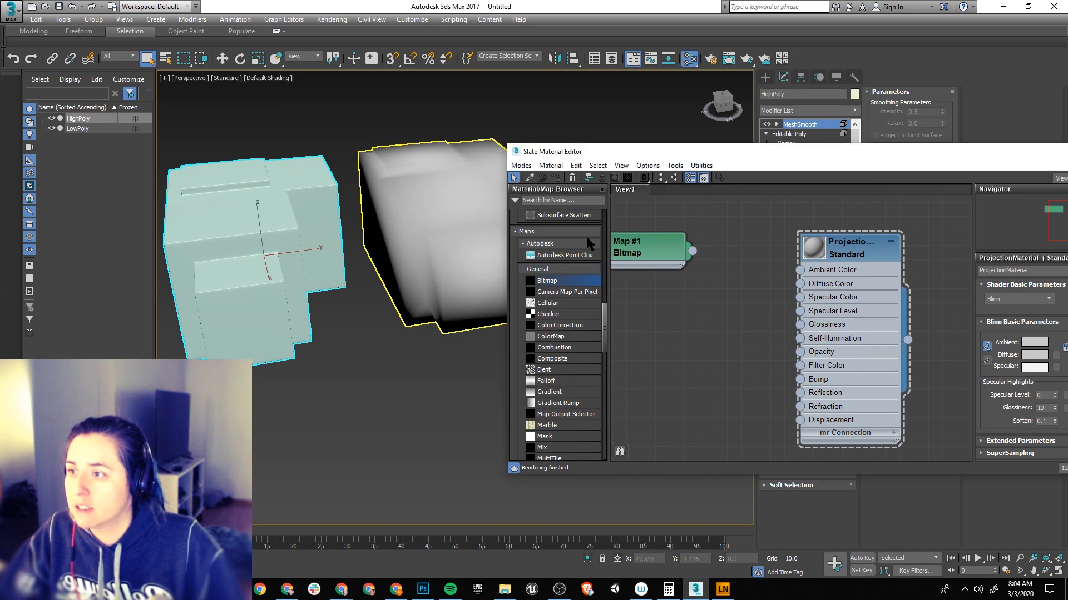
scroll(559, 372, down, 10)
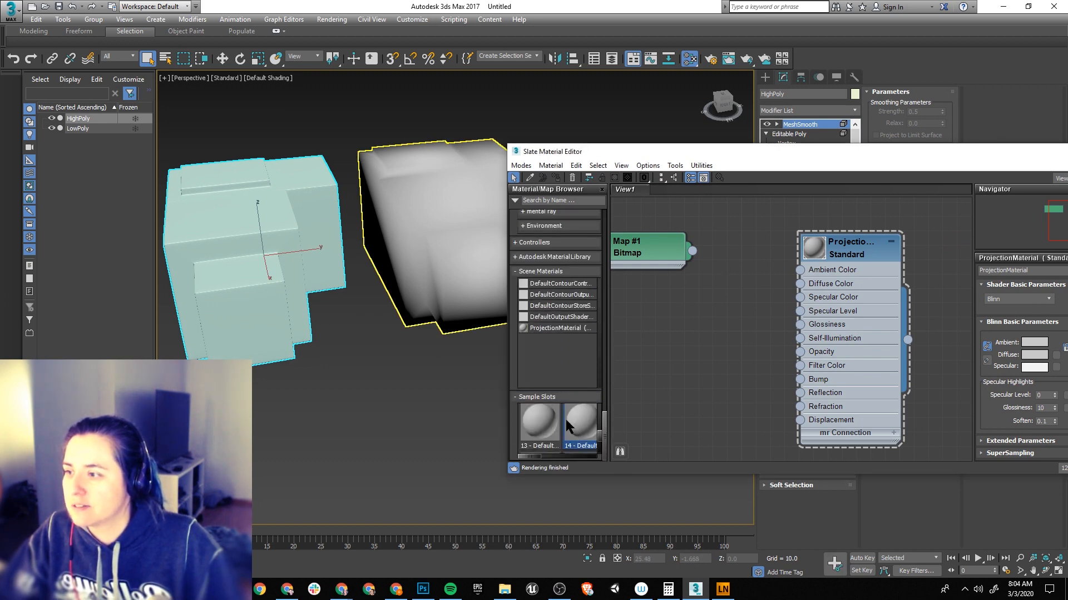
drag(565, 419, 278, 270)
click(369, 393)
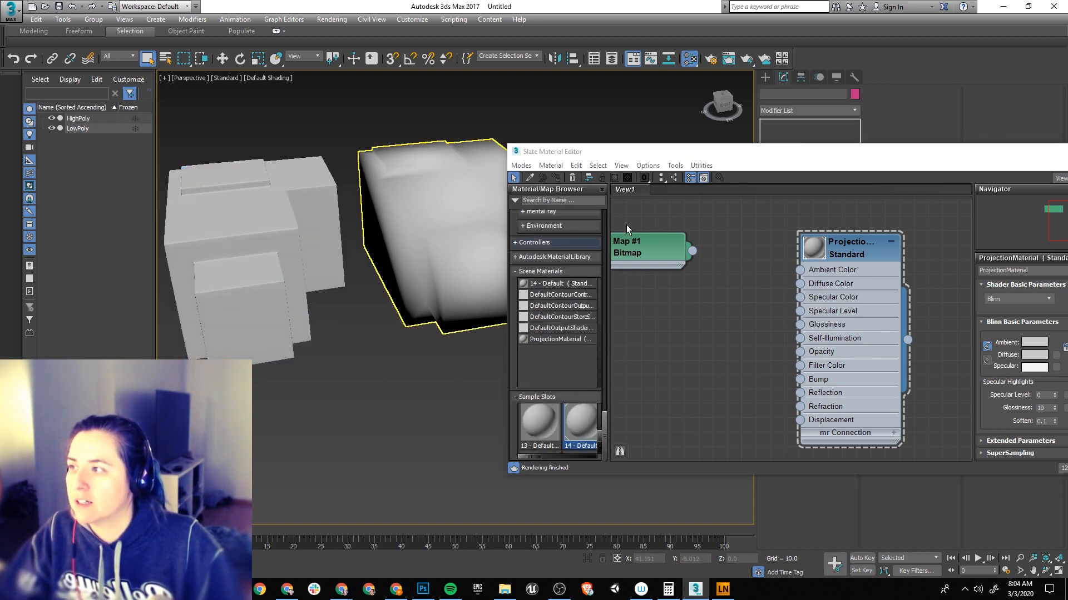
Step: Move the Slate Material Editor clear of LowPoly, select LowPoly and close the editor
drag(825, 149, 977, 177)
mouse_move(448, 329)
middle_down()
mouse_move(481, 322)
mouse_move(455, 341)
mouse_move(455, 368)
mouse_move(443, 310)
middle_up()
click(449, 332)
click(529, 250)
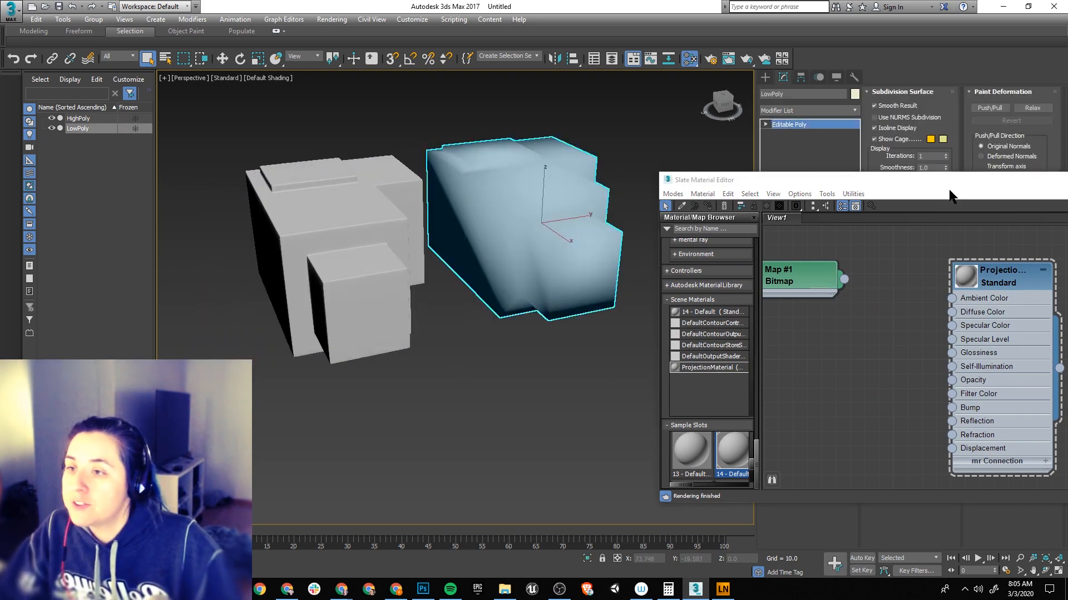
drag(949, 191, 679, 214)
click(1044, 203)
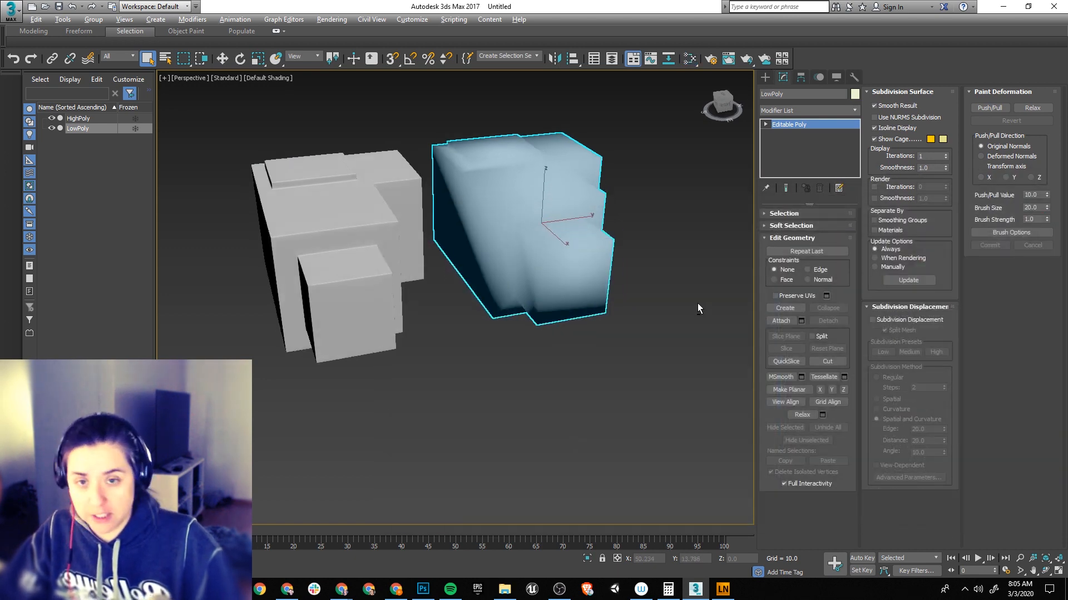
Step: Compare the shading of HighPoly and LowPoly from several angles
alt+middle_drag(698, 303, 680, 306)
click(379, 235)
ctrl+click(528, 256)
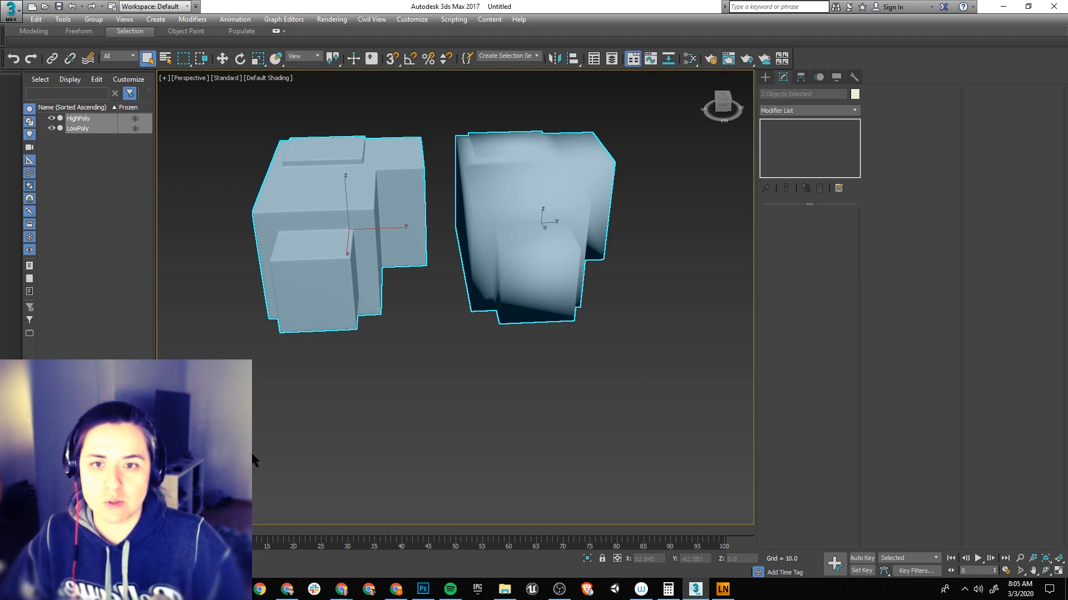
middle_drag(357, 413, 389, 461)
click(568, 317)
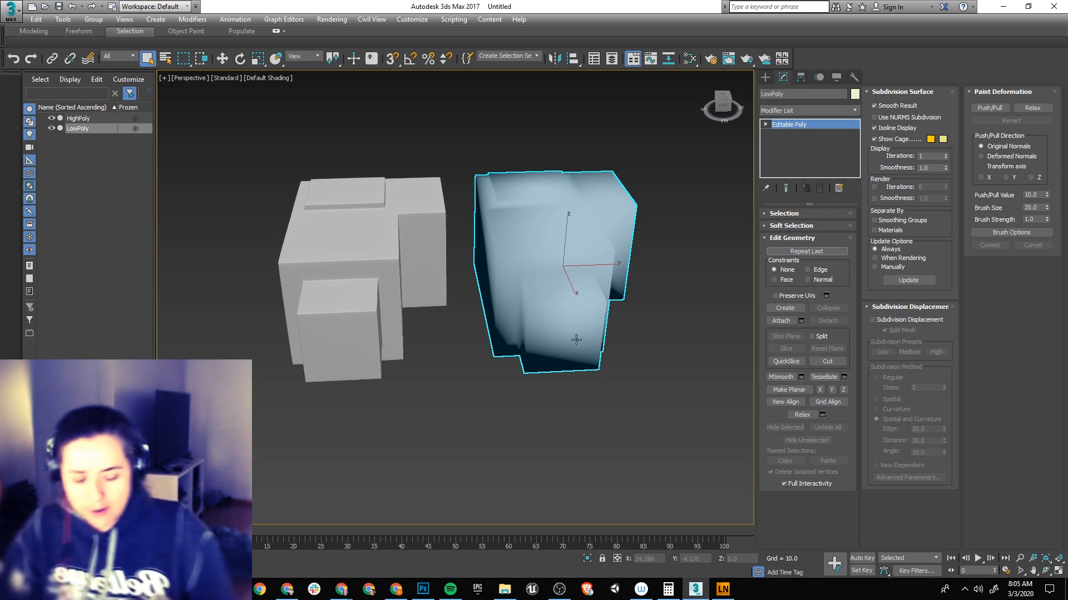
alt+middle_drag(648, 340, 556, 312)
Step: Select HighPoly and LowPoly together and set their X position to 0 so they overlap
click(500, 250)
ctrl+click(543, 284)
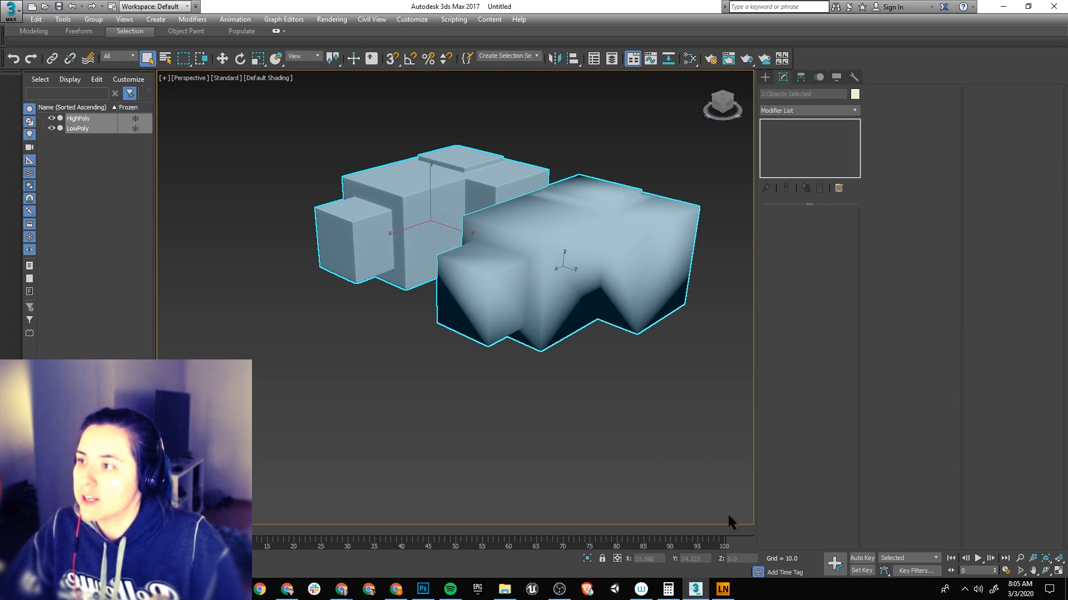
click(617, 360)
drag(321, 148, 639, 412)
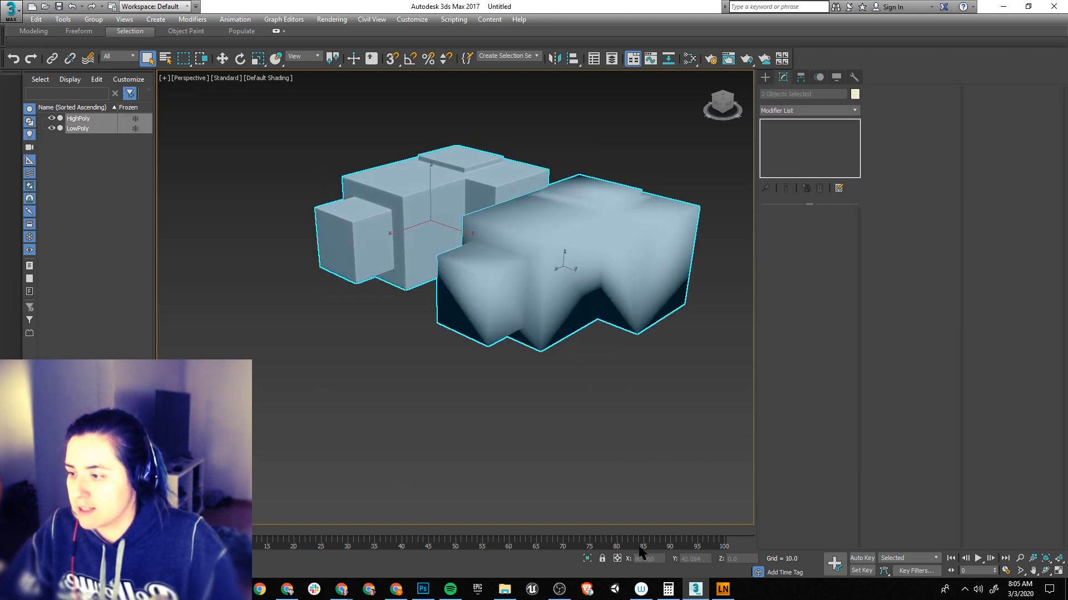
click(222, 59)
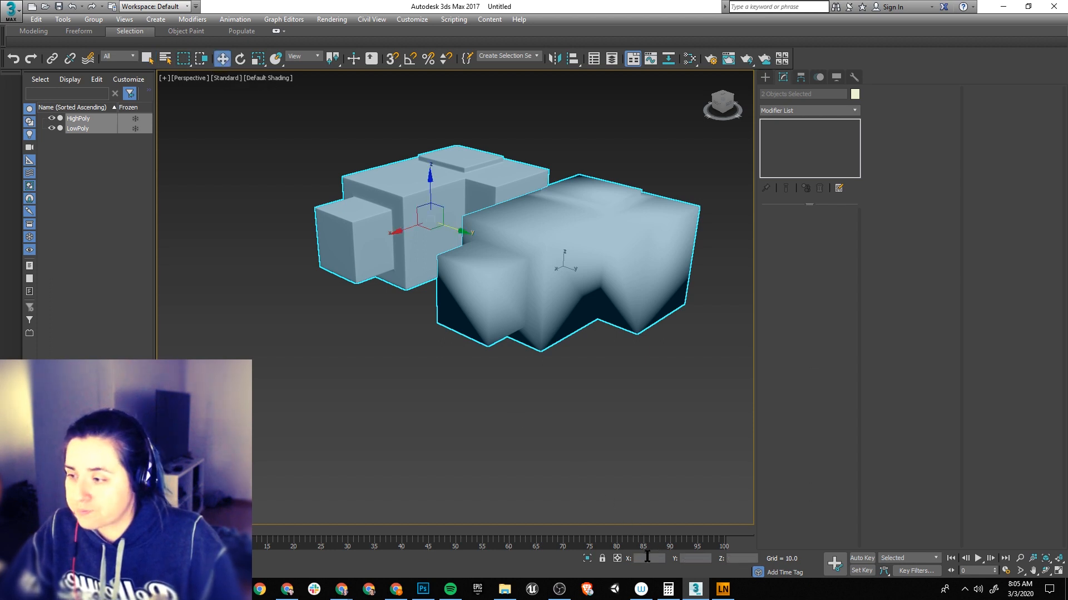
click(648, 556)
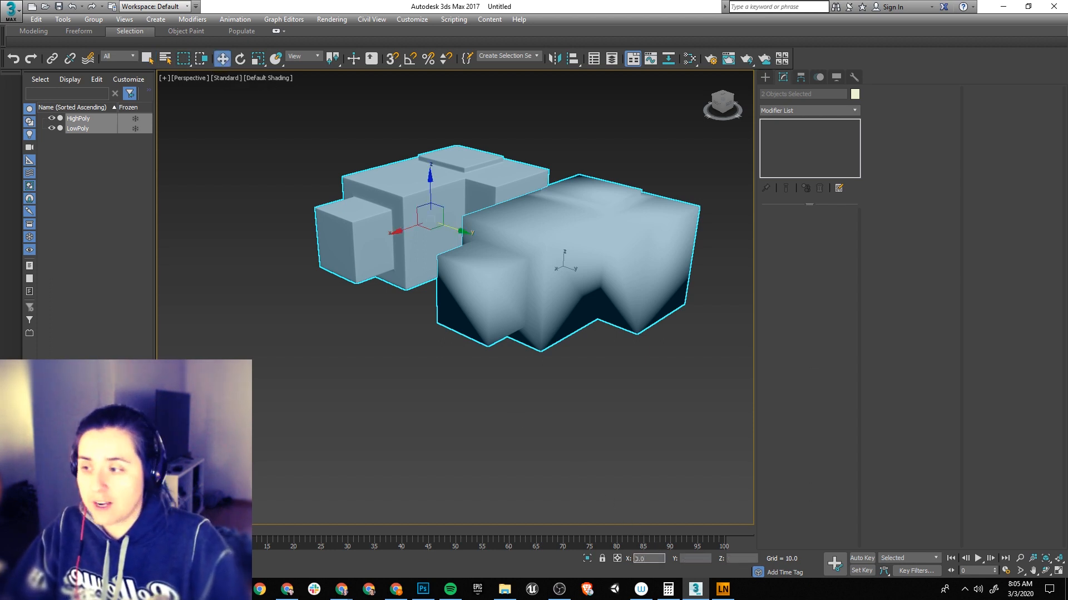
key(Tab)
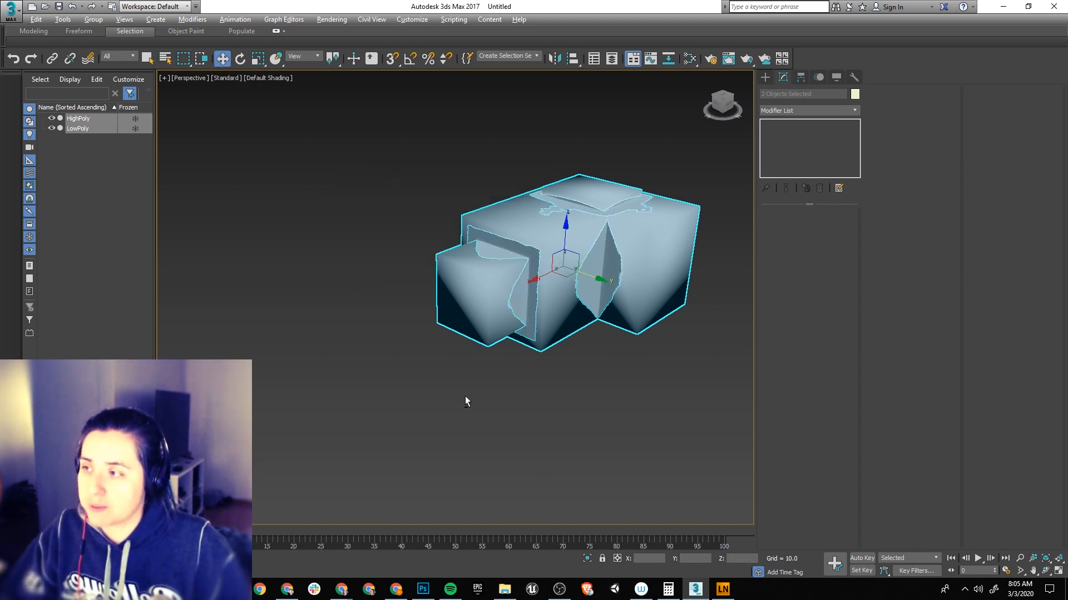
Step: Inspect the overlapping meshes from the side and enable Affect Pivot Only for both
alt+middle_drag(464, 398, 606, 386)
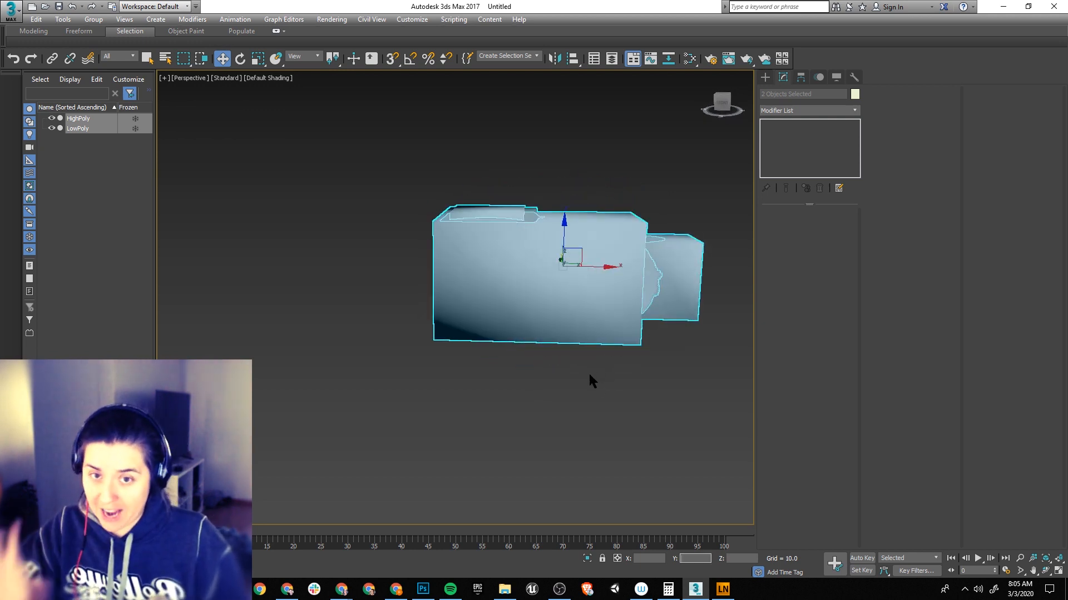
scroll(532, 392, up, 5)
middle_drag(532, 391, 466, 404)
scroll(465, 403, down, 3)
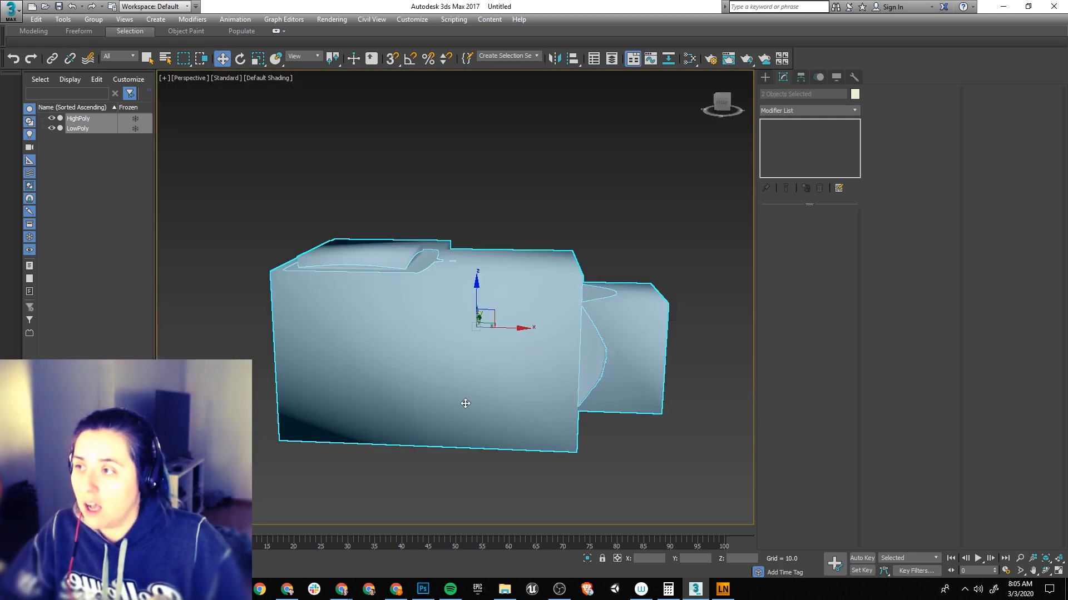
click(801, 77)
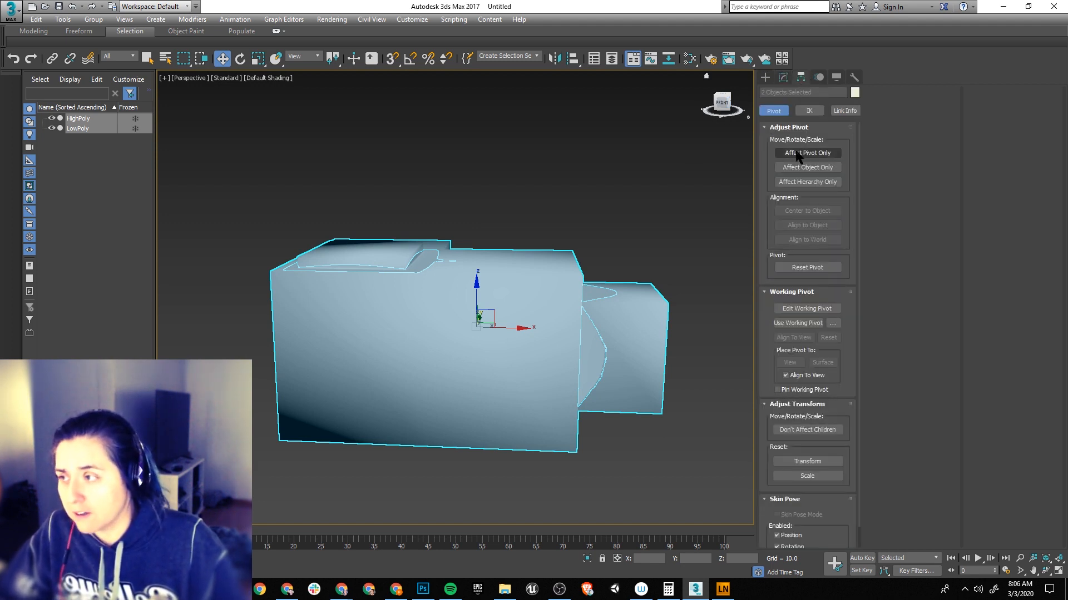
click(798, 153)
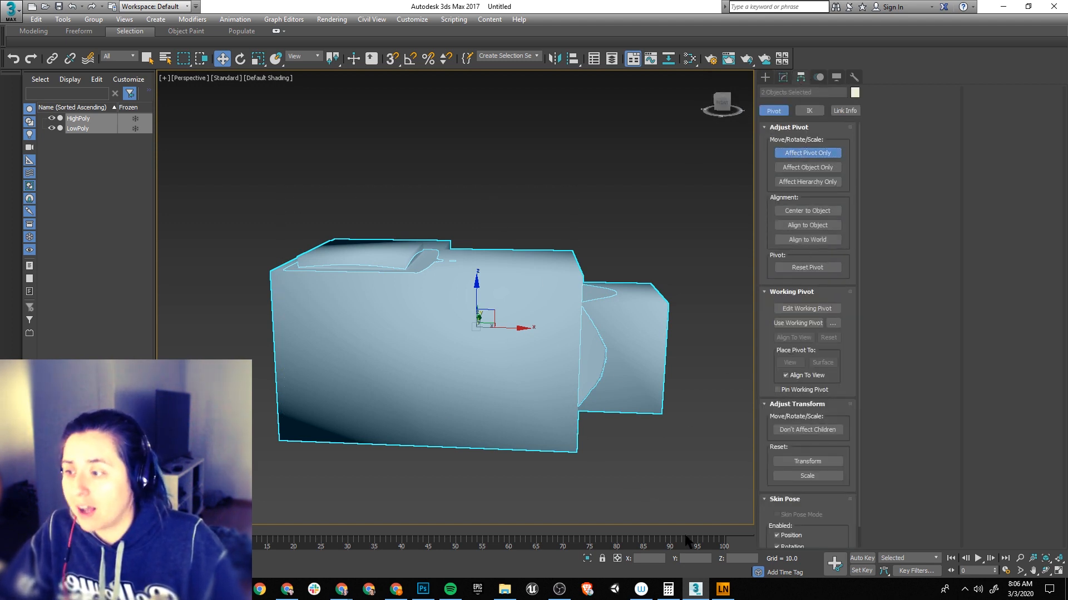
Step: Examine the pivots and the overlapping surfaces of both meshes from several angles and close up
alt+middle_drag(573, 388, 627, 528)
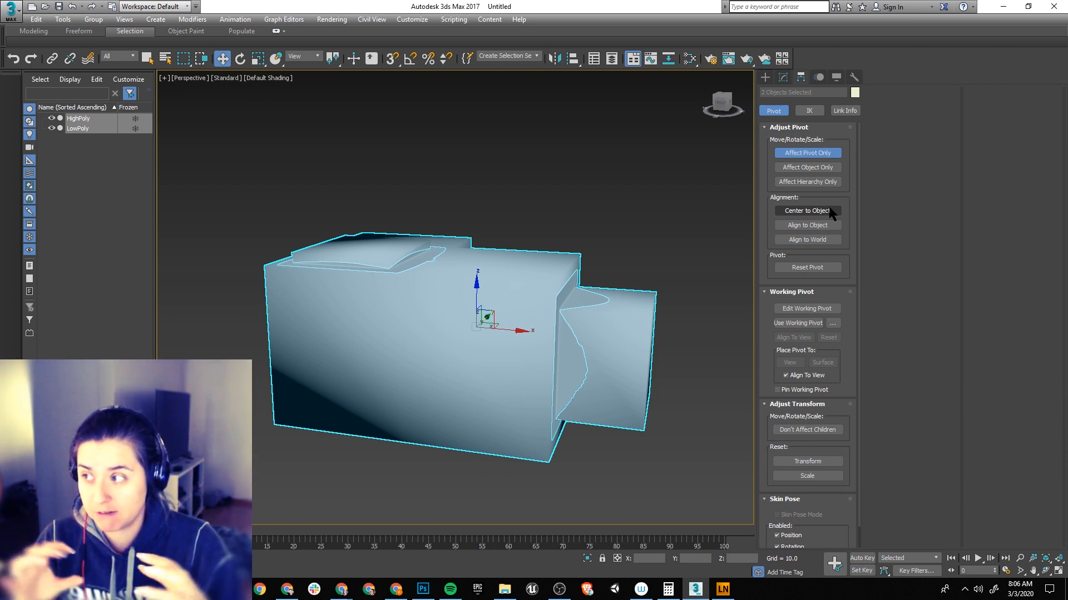
mouse_move(619, 351)
alt+middle_down()
mouse_move(639, 328)
mouse_move(602, 353)
alt+middle_up()
middle_drag(591, 402, 601, 372)
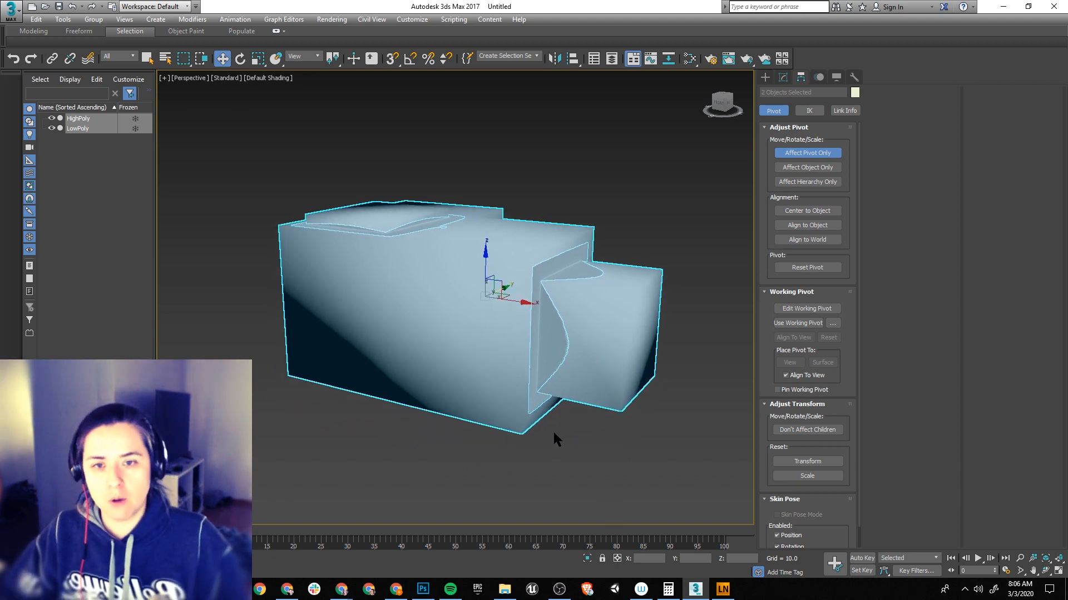
alt+middle_drag(505, 392, 431, 384)
mouse_move(367, 420)
alt+middle_down()
mouse_move(452, 406)
mouse_move(424, 389)
mouse_move(378, 405)
alt+middle_up()
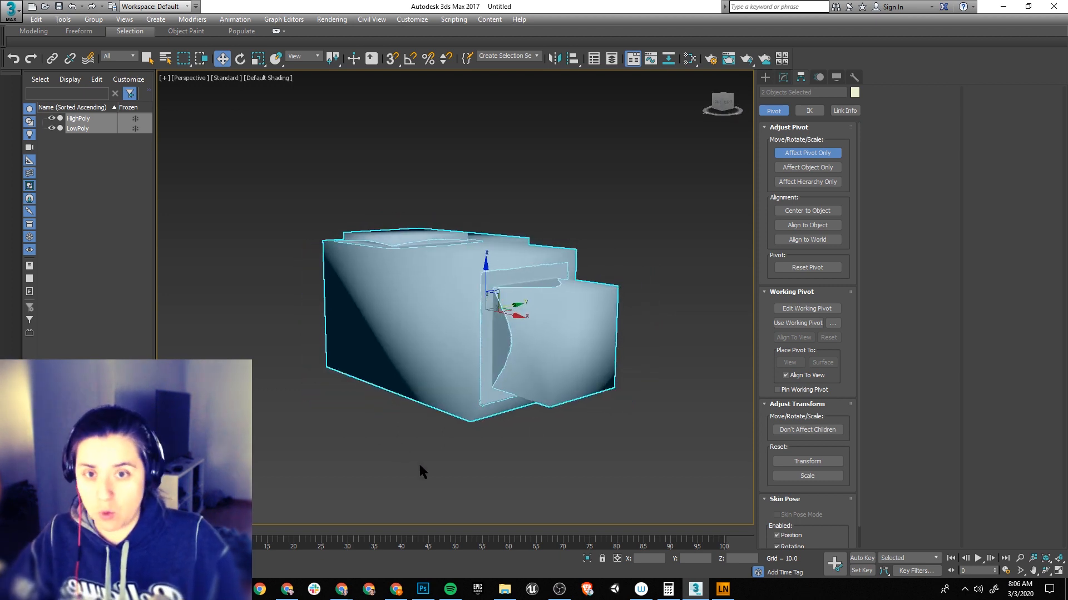
scroll(487, 465, up, 5)
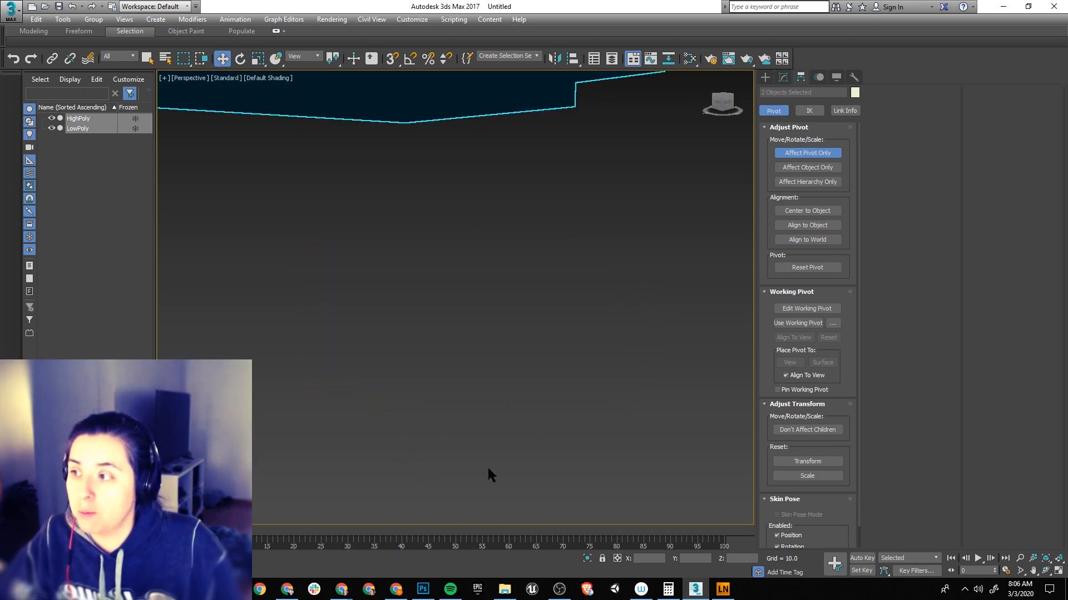
middle_drag(483, 333, 456, 495)
scroll(456, 495, down, 3)
alt+middle_drag(454, 293, 512, 274)
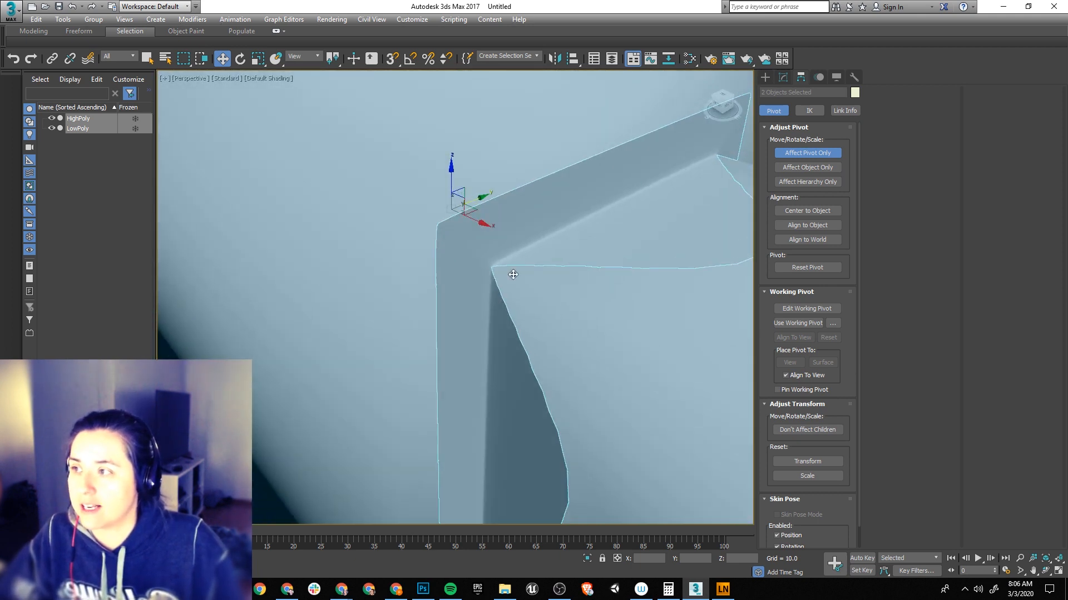
scroll(631, 194, down, 3)
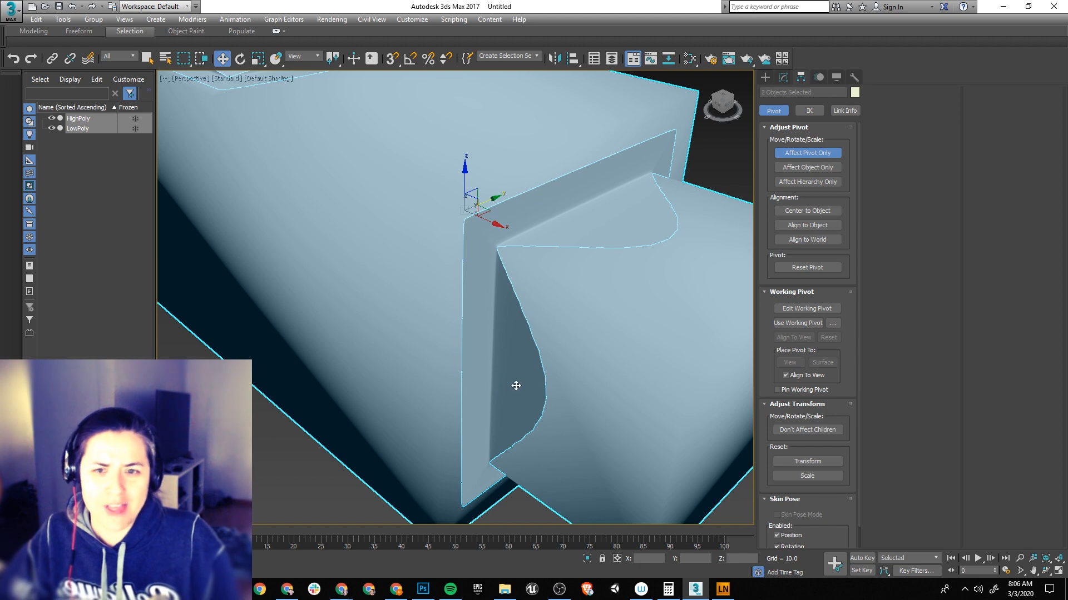
scroll(517, 429, down, 3)
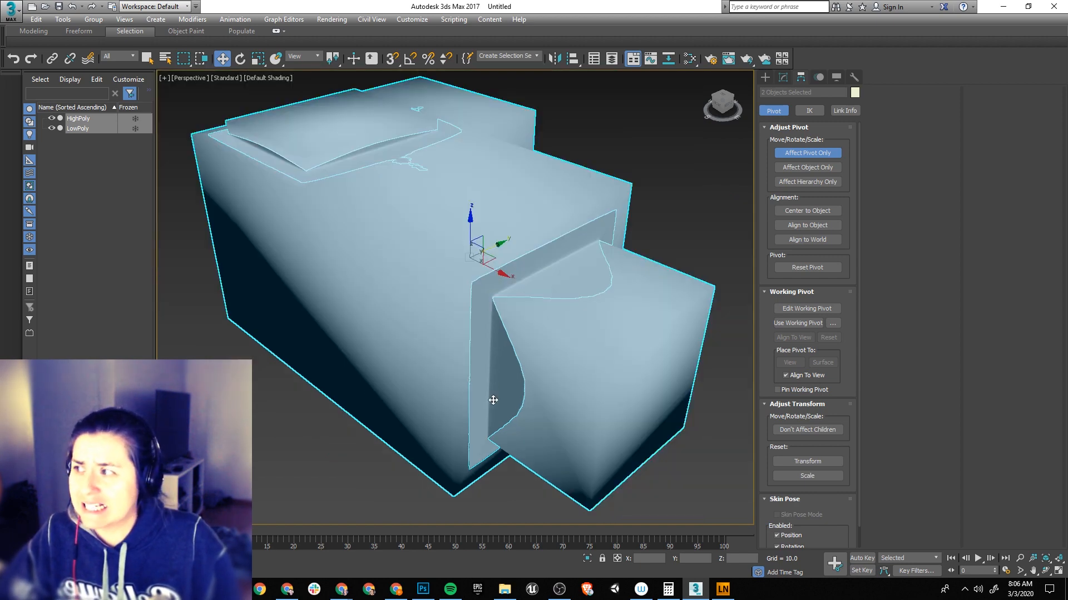
Step: Select HighPoly alone to check its pivot and turn off Affect Pivot Only
alt+middle_drag(486, 434, 494, 469)
scroll(493, 428, down, 2)
click(494, 470)
click(601, 397)
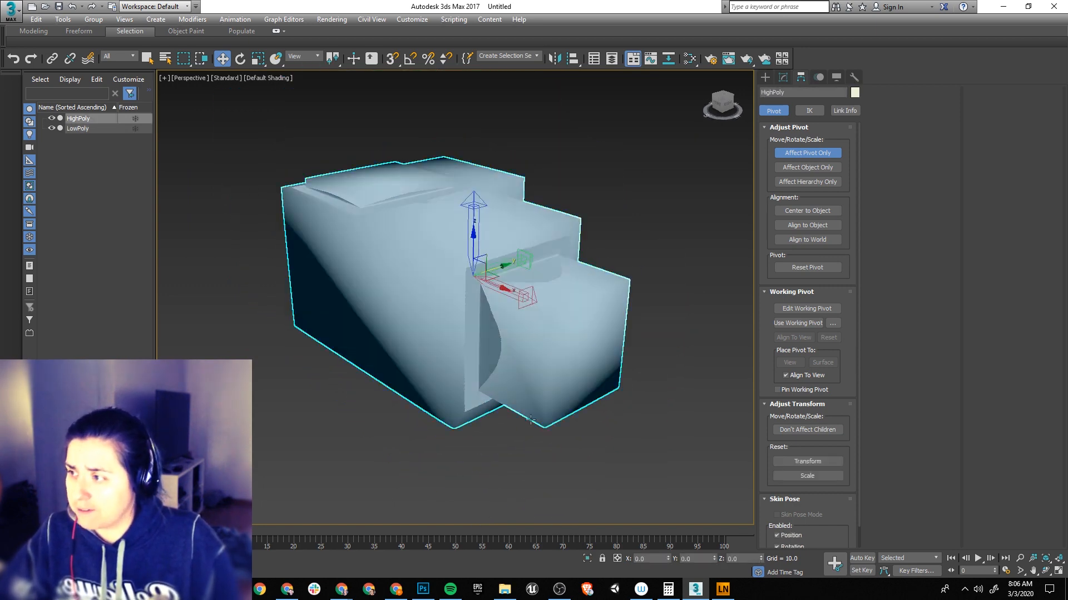
click(792, 152)
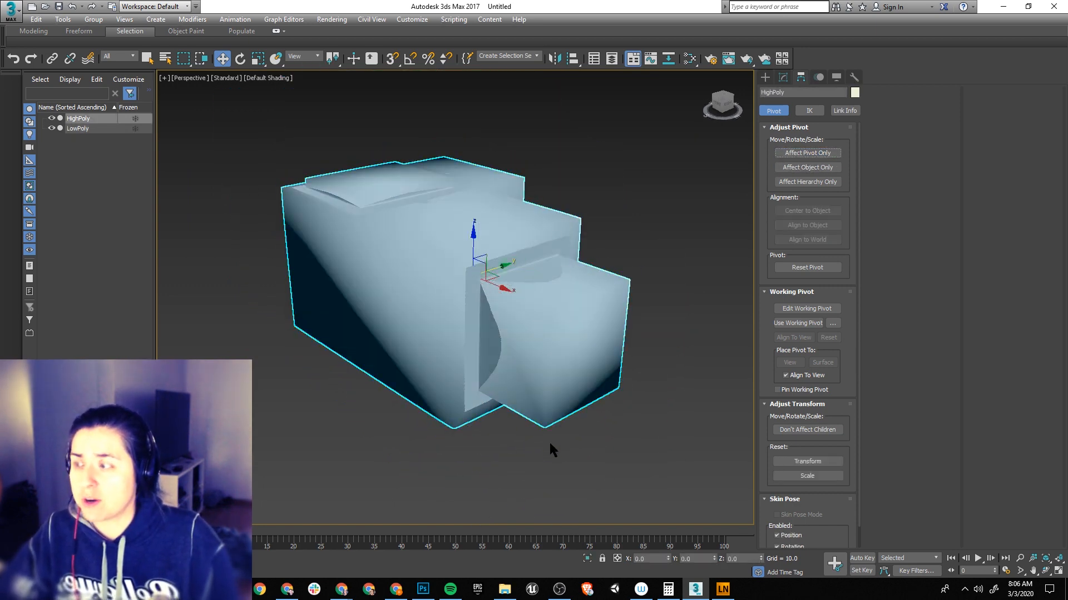
Step: Try moving HighPoly away from LowPoly and undo the move
alt+middle_drag(497, 411, 524, 359)
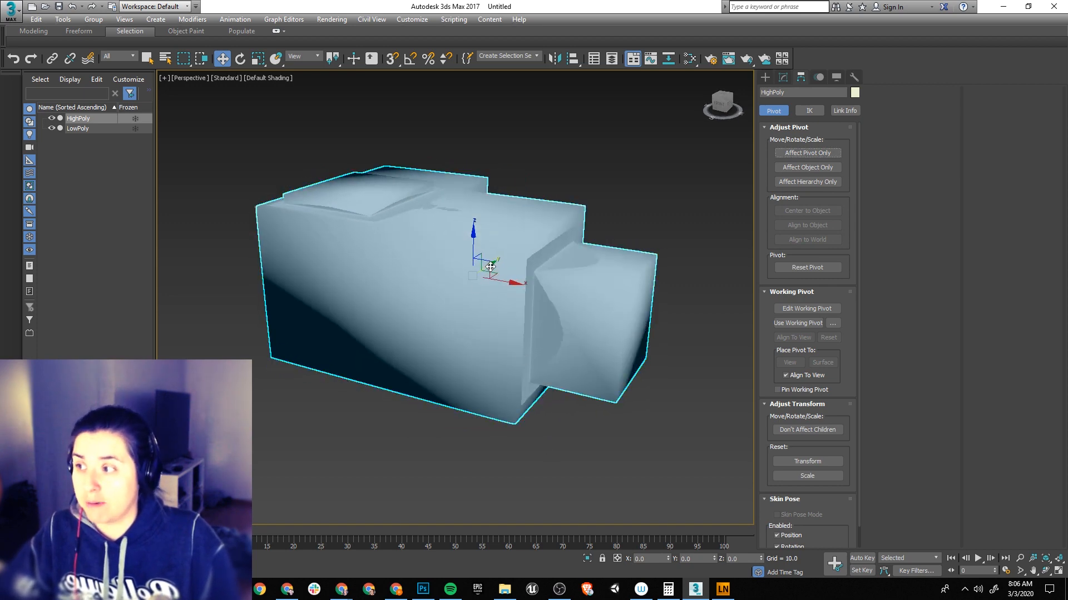
drag(490, 267, 551, 221)
key(ctrl+z)
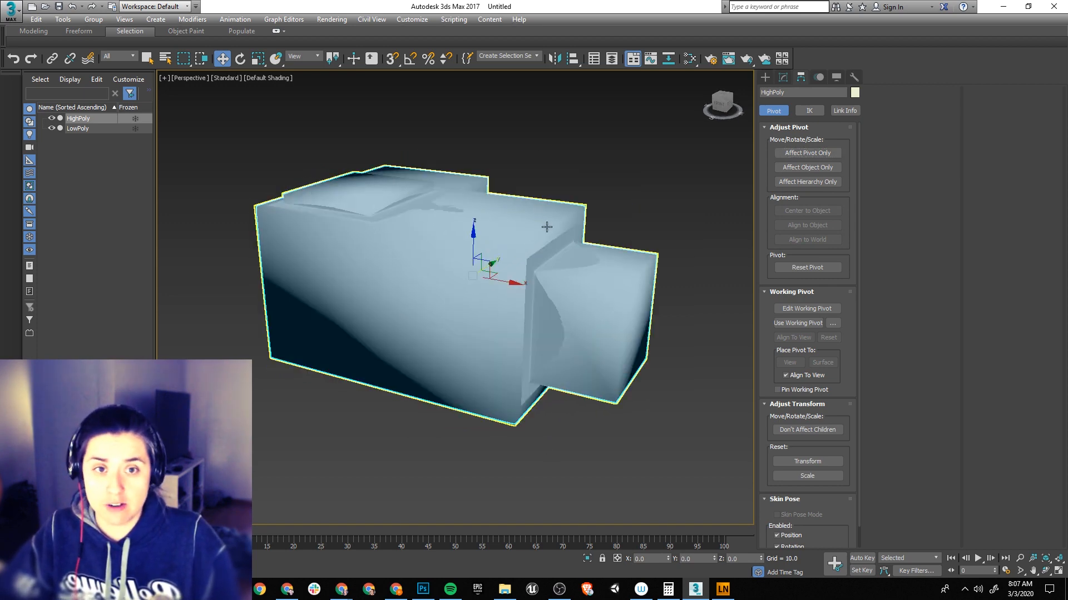
Step: Clear the selection and select only LowPoly in the overlapping meshes
alt+middle_drag(565, 344, 517, 367)
click(378, 409)
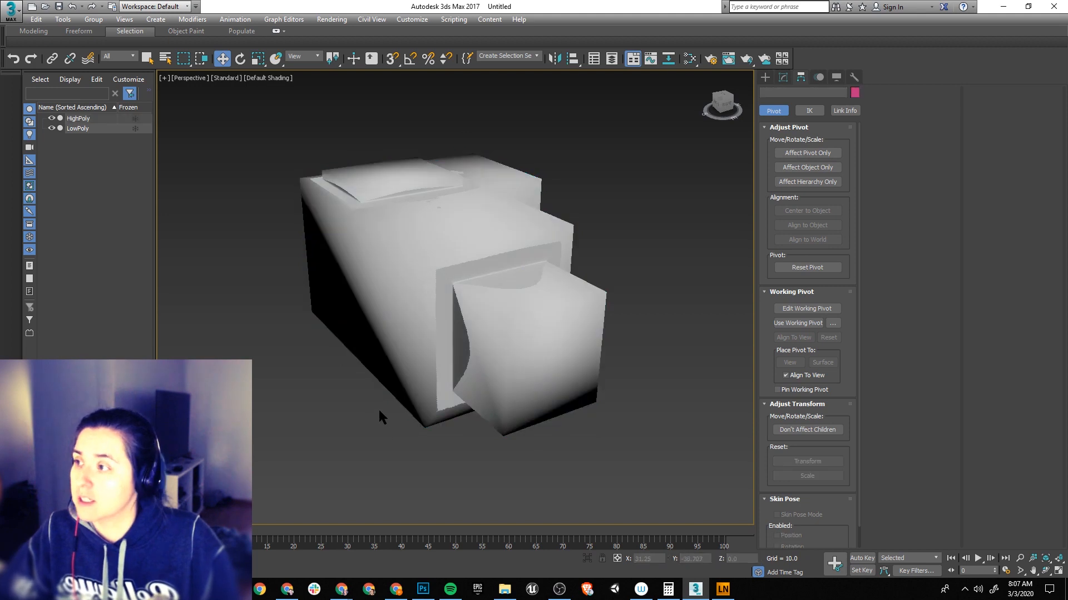
click(500, 289)
scroll(517, 335, up, 2)
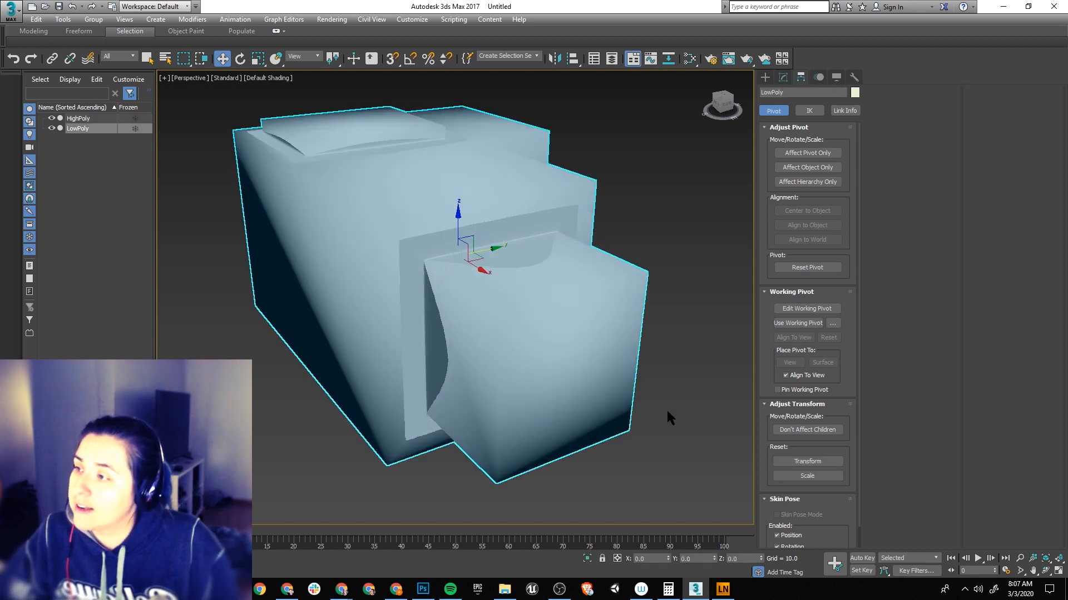
alt+middle_drag(568, 353, 586, 299)
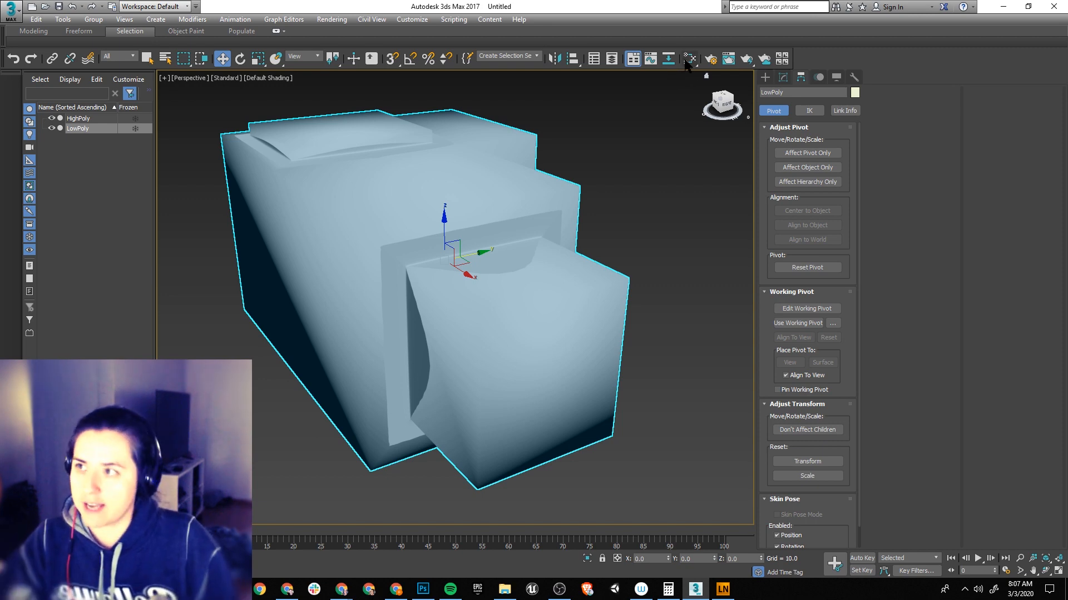
Step: Review the production renderer choices under Assign Renderer in Render Setup, cancel the choice and close the dialog
click(713, 62)
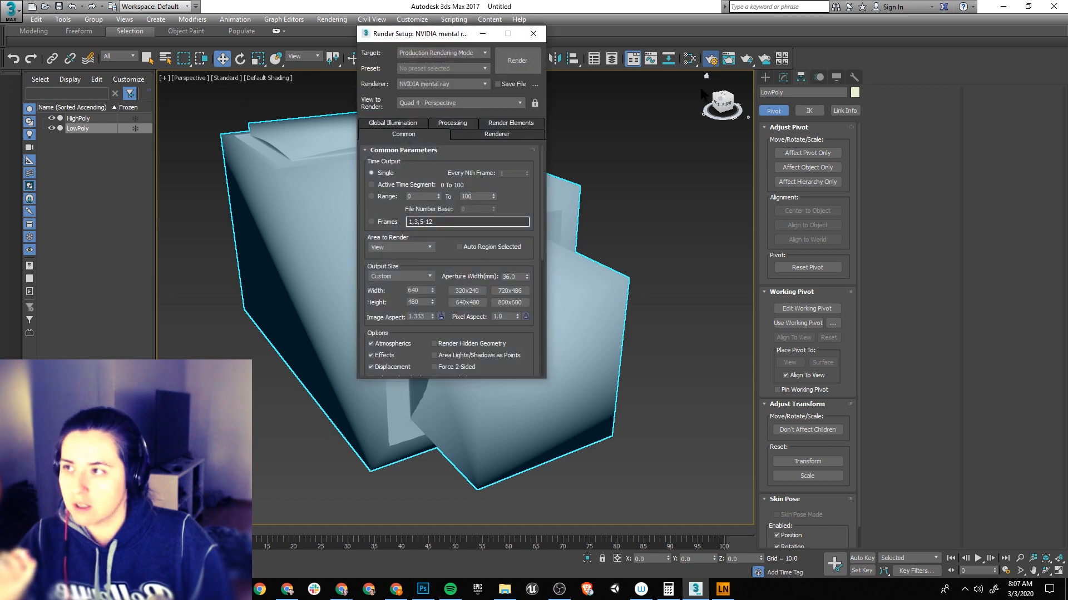
scroll(459, 282, down, 10)
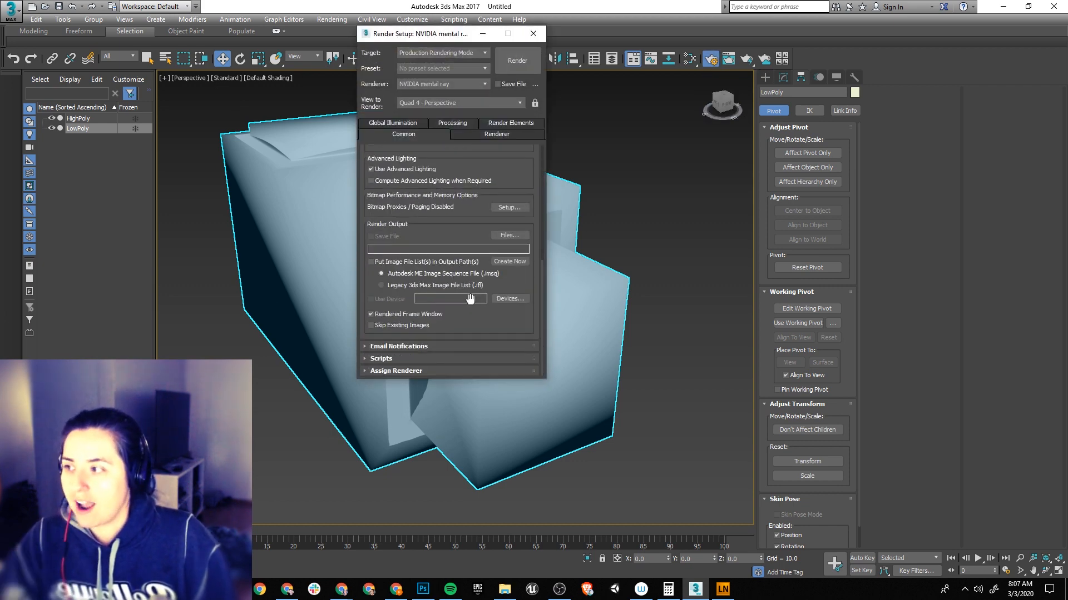
click(417, 371)
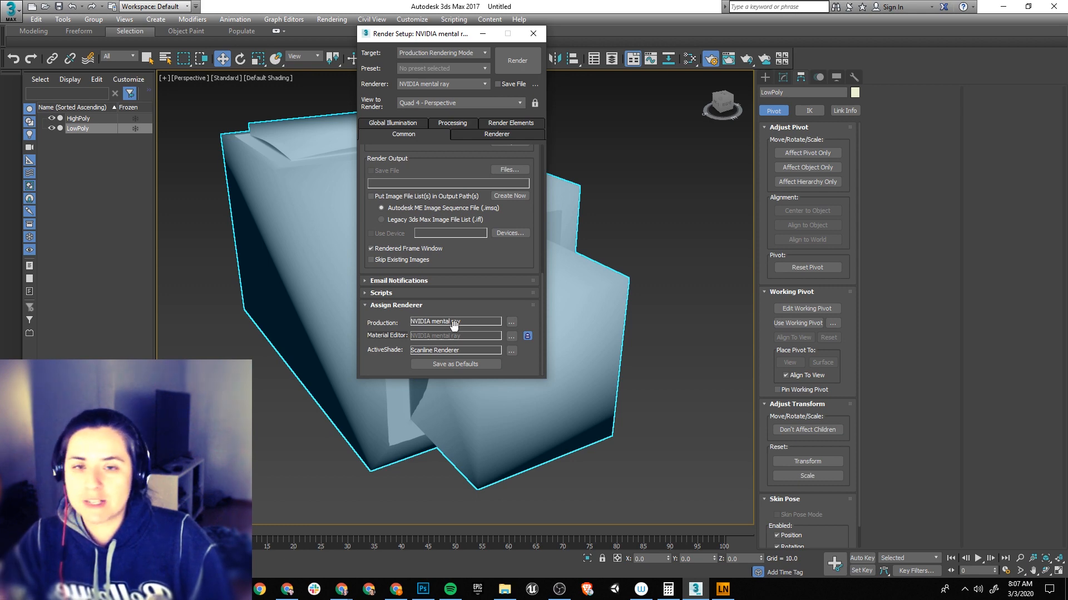
click(512, 324)
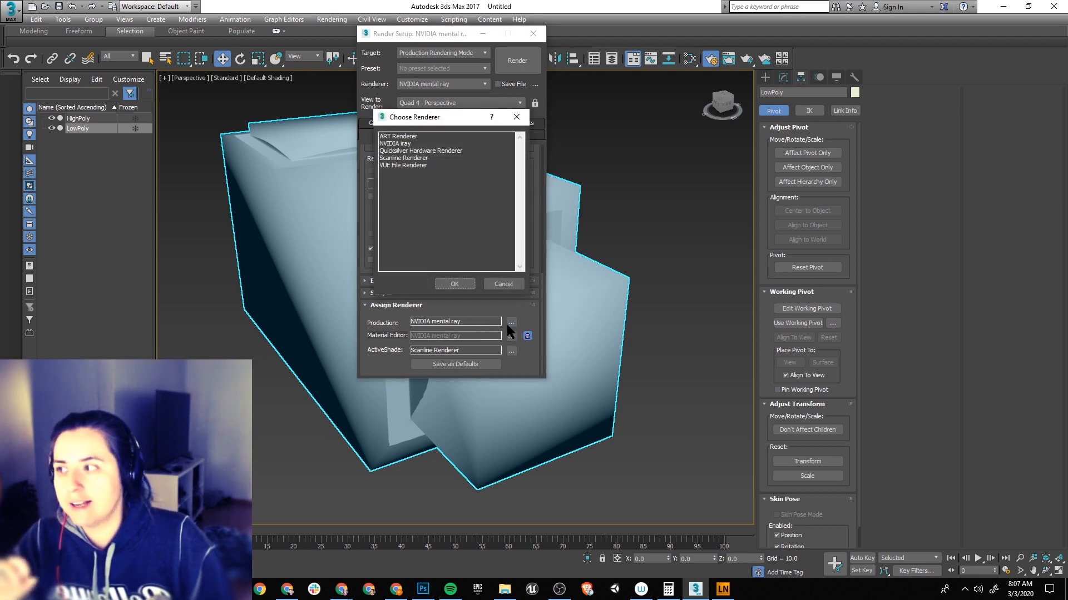
click(398, 144)
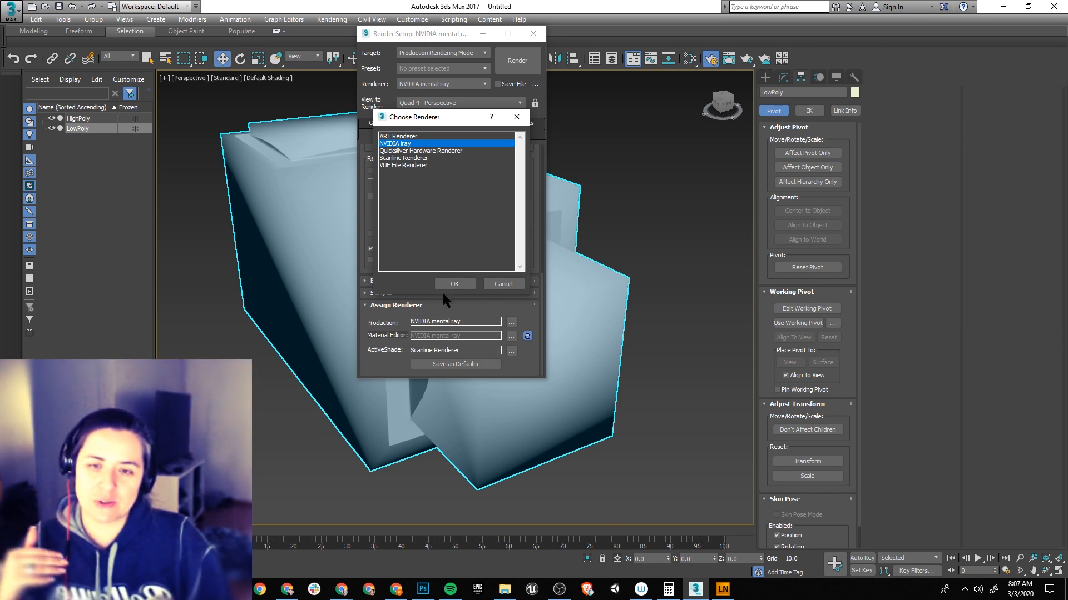
click(499, 286)
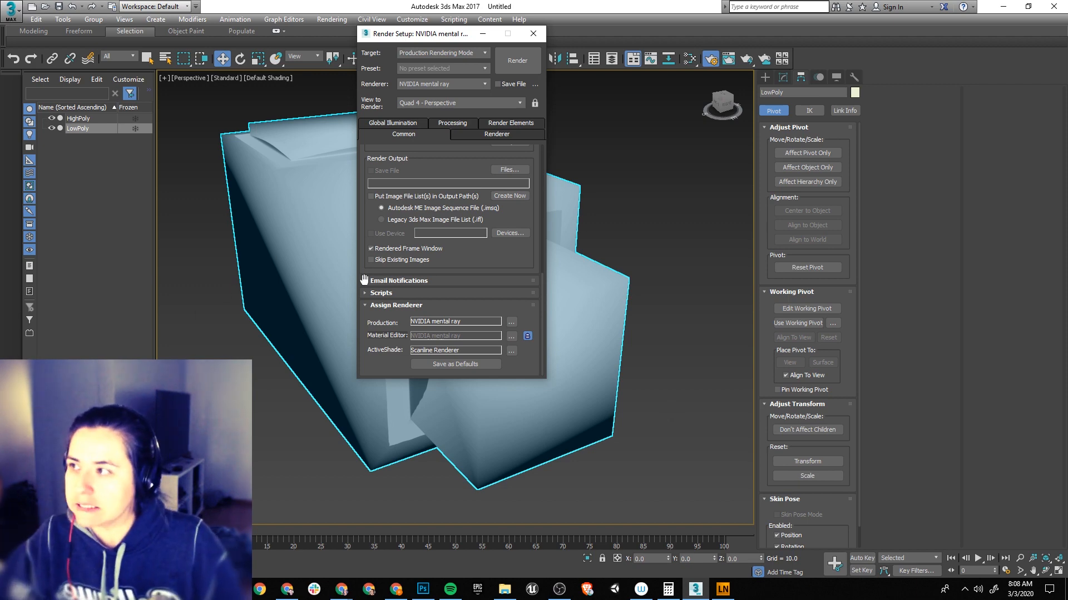
click(533, 34)
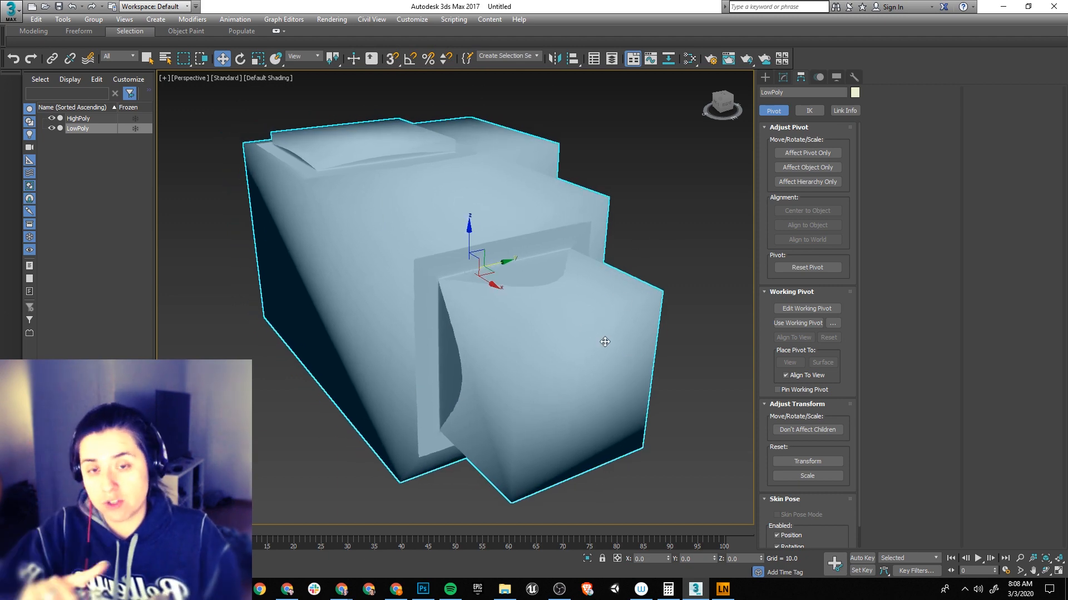
Step: Enter vertex editing on LowPoly's Editable Poly and bring the overlapping meshes into view
middle_drag(625, 417, 607, 401)
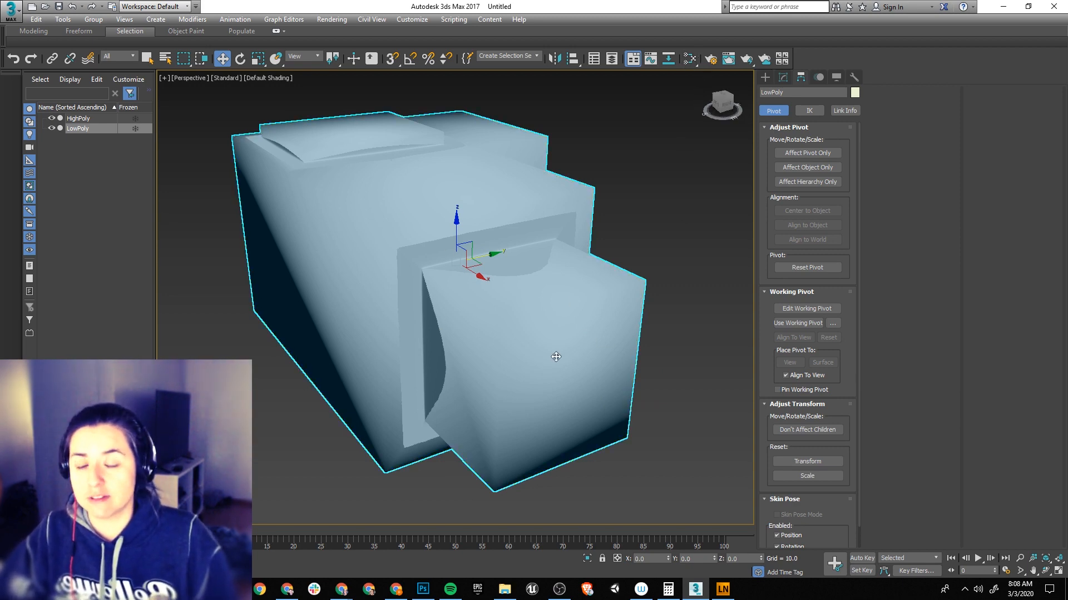
click(766, 78)
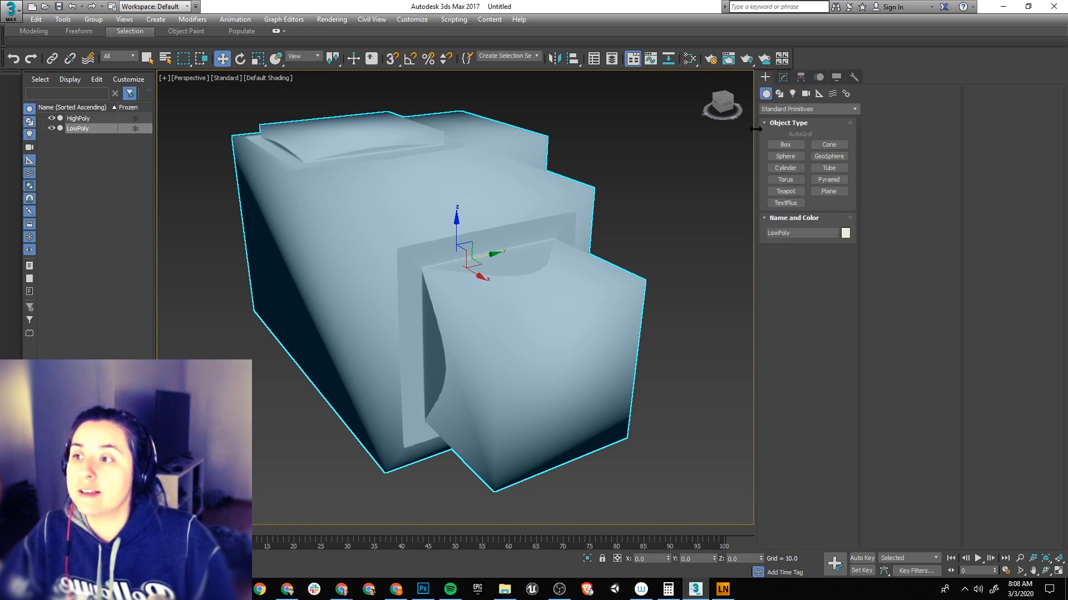
click(784, 77)
key(1)
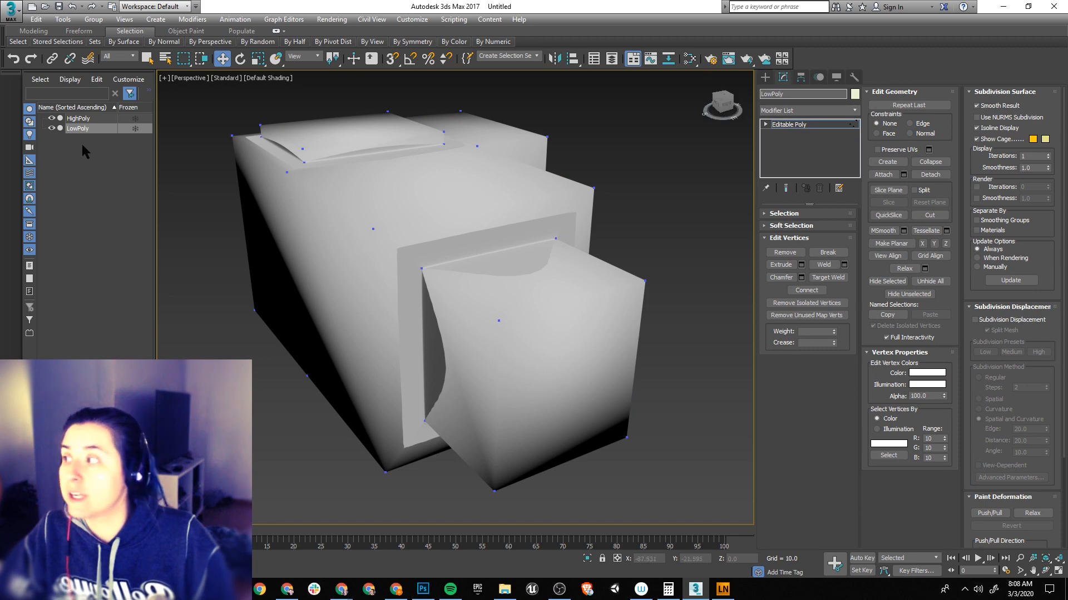
double_click(70, 128)
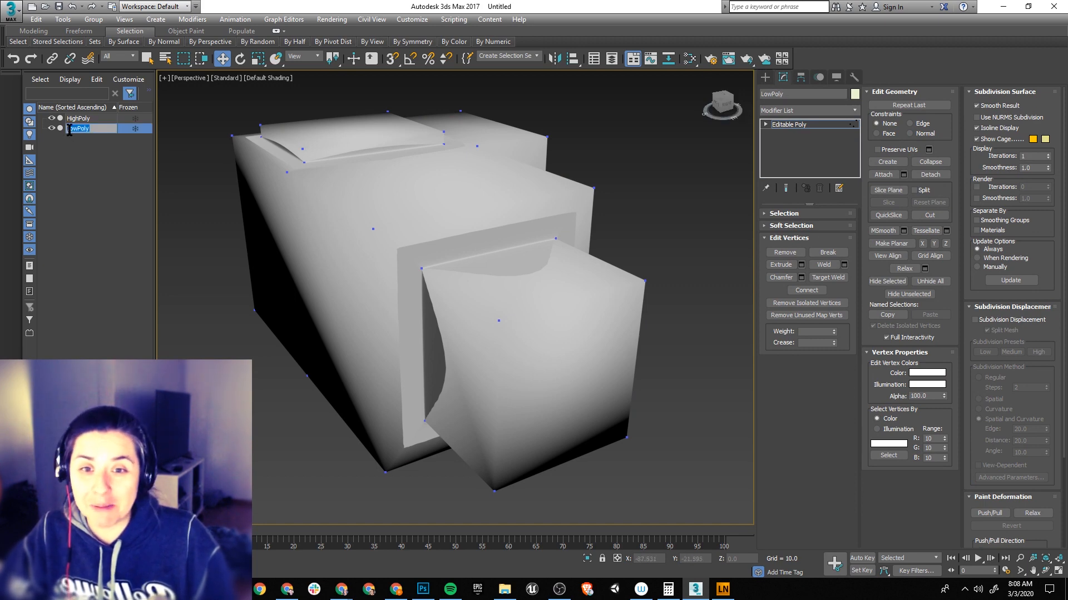
middle_drag(499, 214, 478, 256)
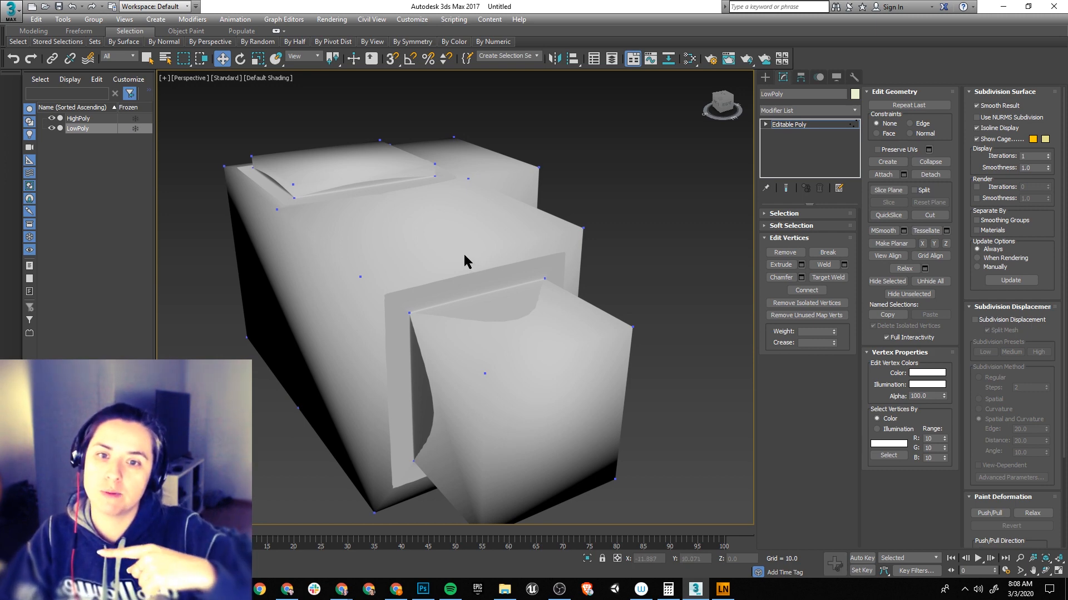
Step: Open Render To Texture for LowPoly and place its window beside the overlapping meshes
key(0)
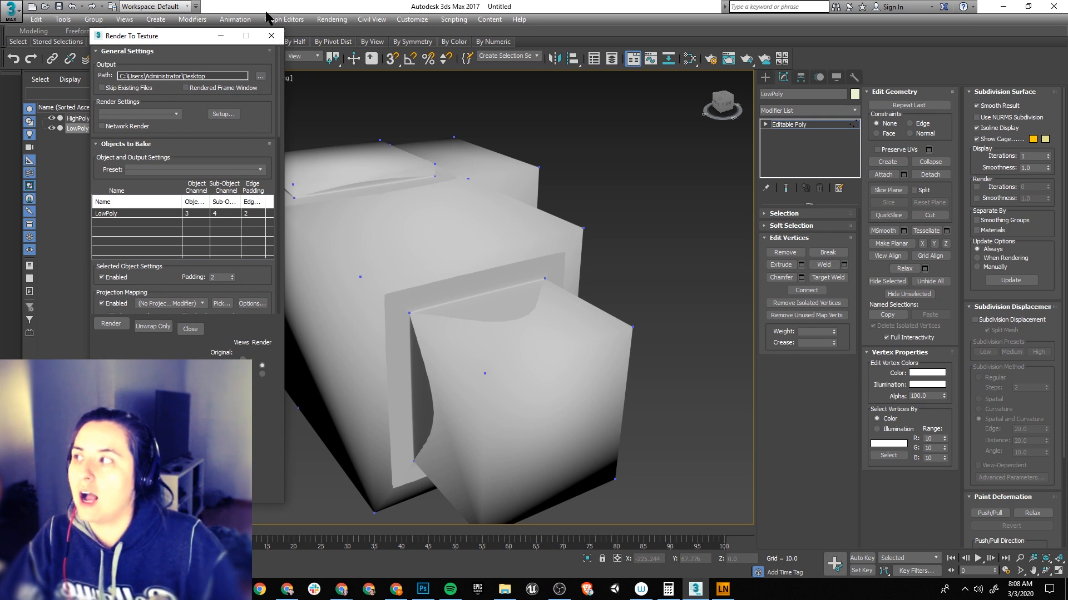
drag(197, 39, 674, 32)
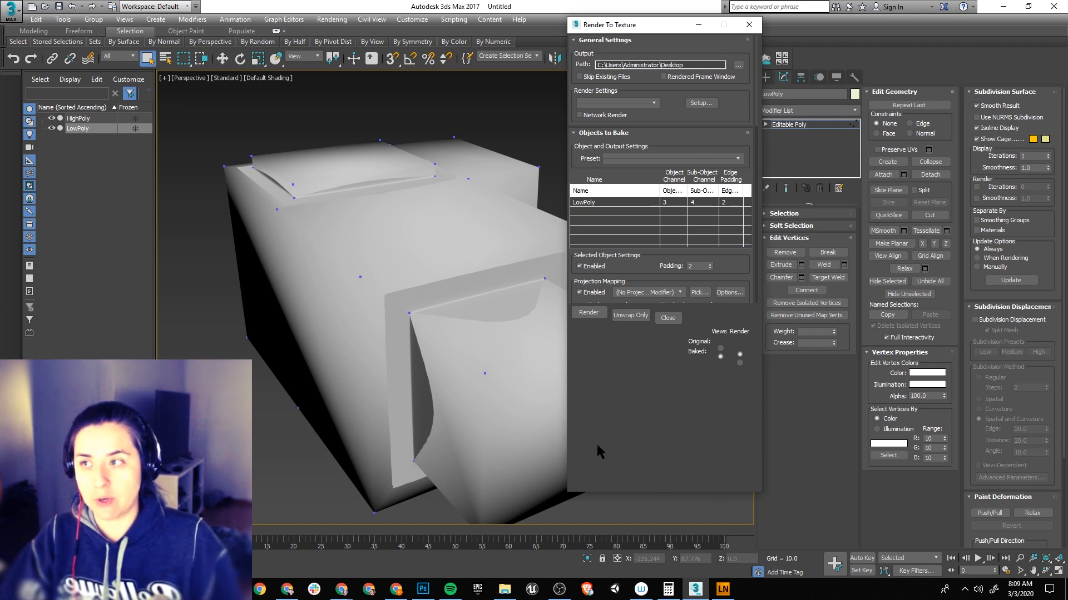
drag(638, 30, 635, 54)
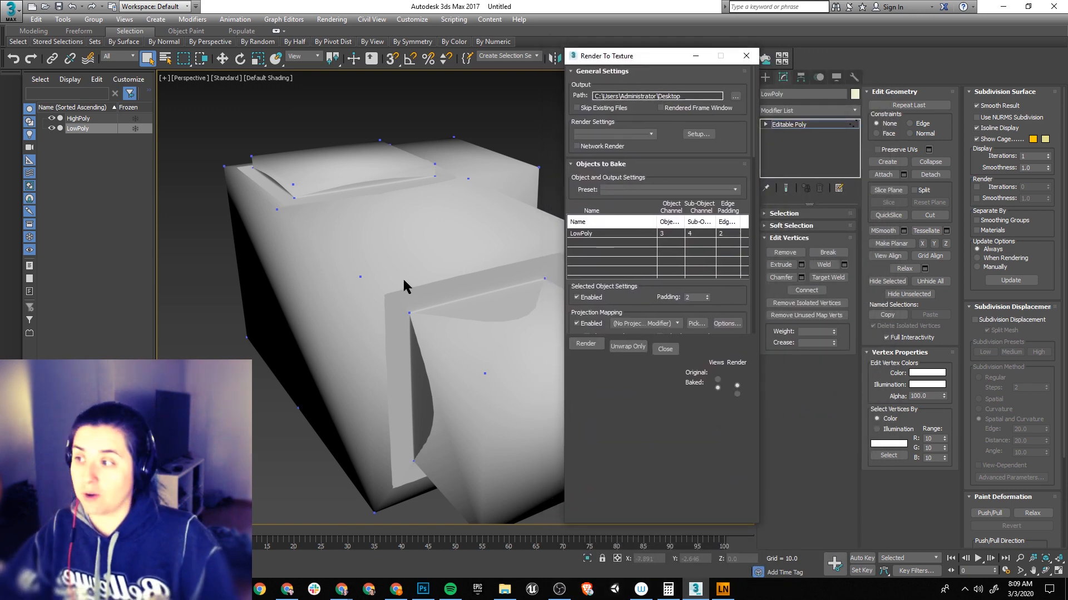
scroll(284, 236, down, 2)
middle_drag(402, 278, 330, 270)
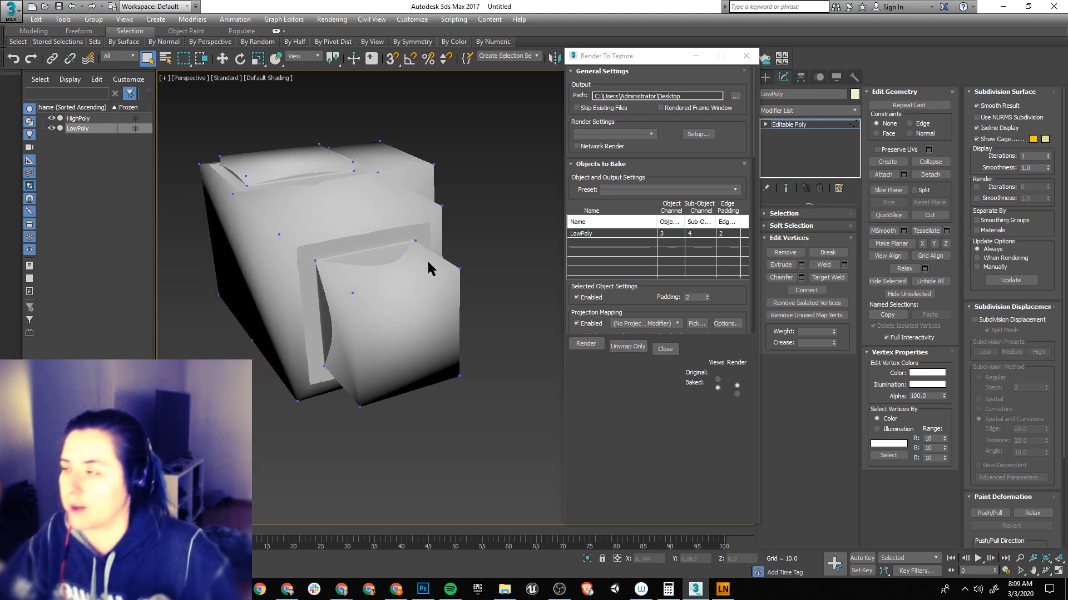
scroll(427, 259, up, 3)
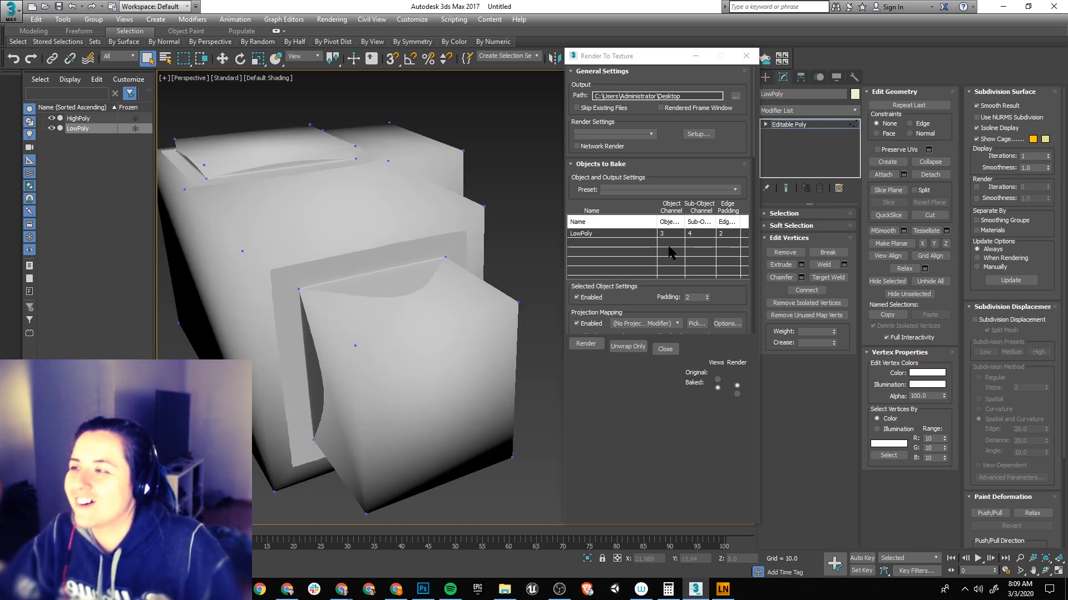
scroll(436, 265, up, 3)
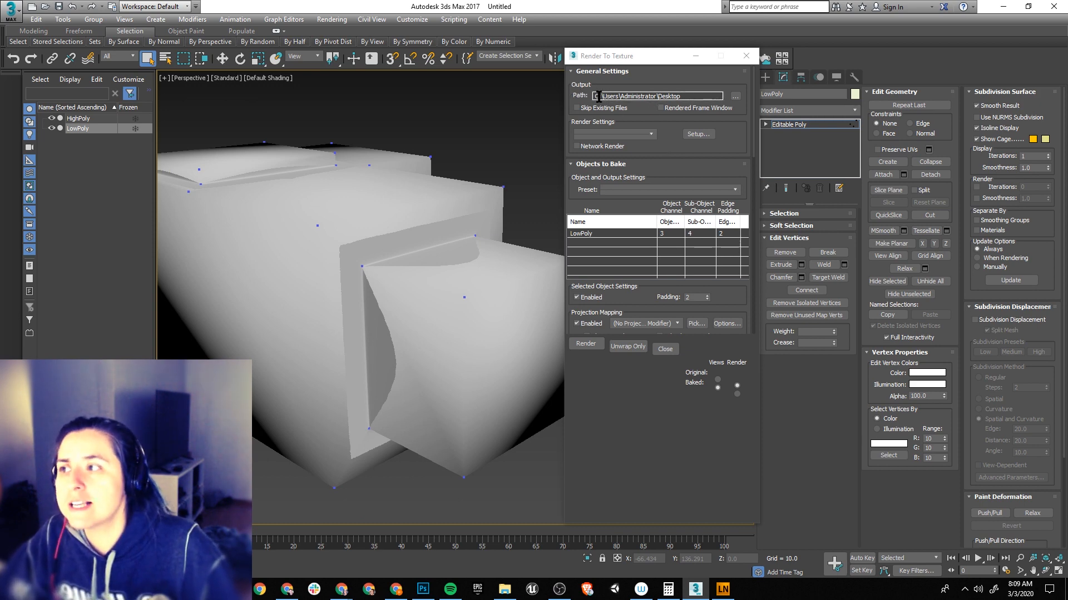
Step: Dismiss the object preset loading dialog and look through the general and object bake settings in Render To Texture
scroll(681, 129, down, 1)
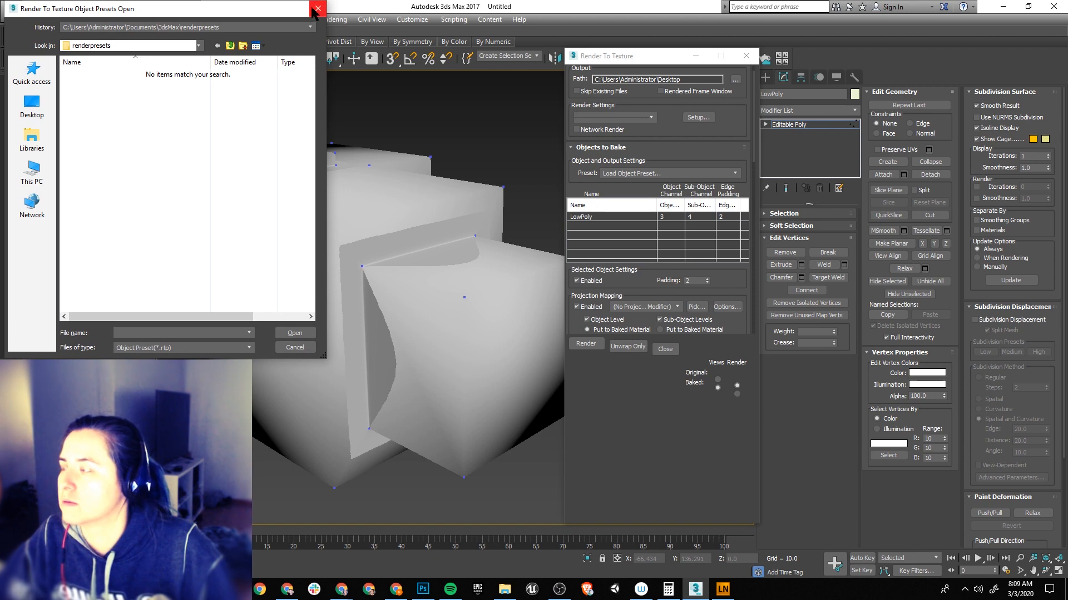
click(318, 9)
scroll(680, 190, down, 1)
scroll(708, 184, down, 1)
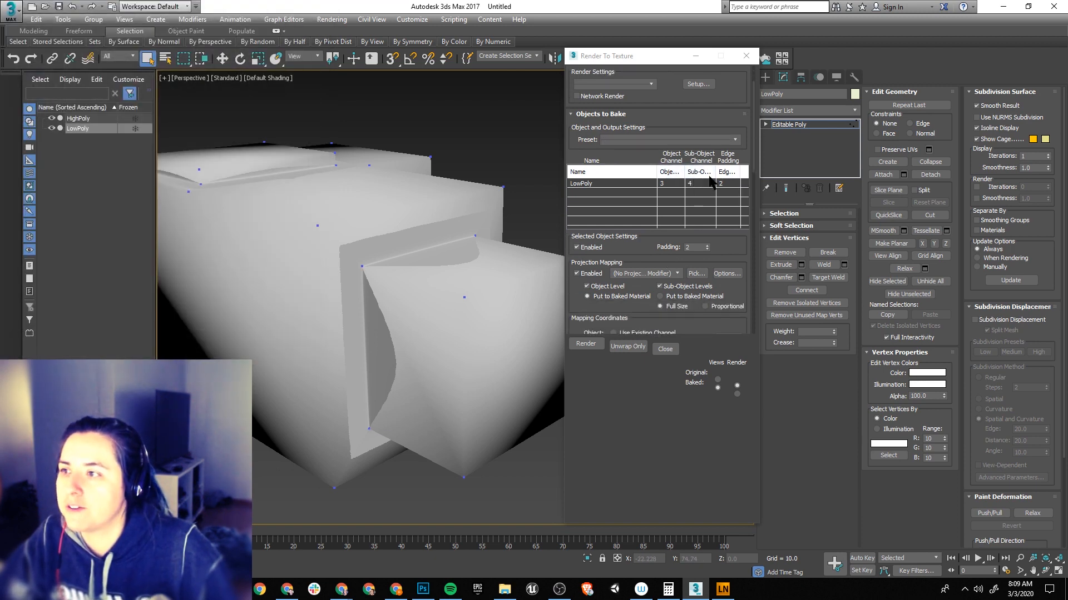
drag(753, 129, 751, 333)
drag(766, 216, 782, 153)
scroll(756, 195, up, 5)
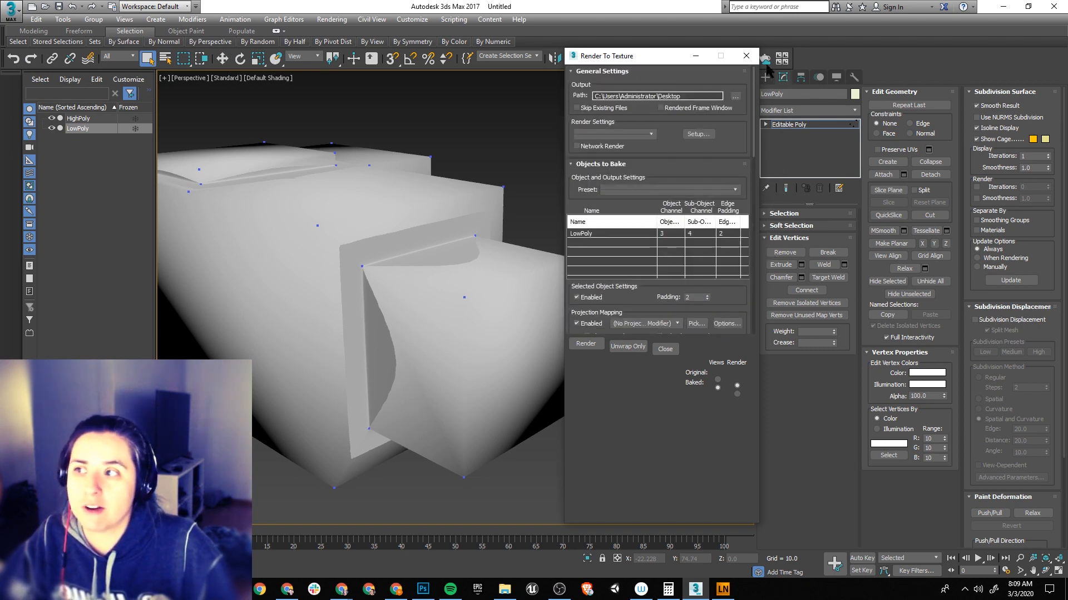
Step: Keep Skip Existing Files off and set the bake output path to the LowPolyHighpolyTutorial folder on the Desktop
click(622, 108)
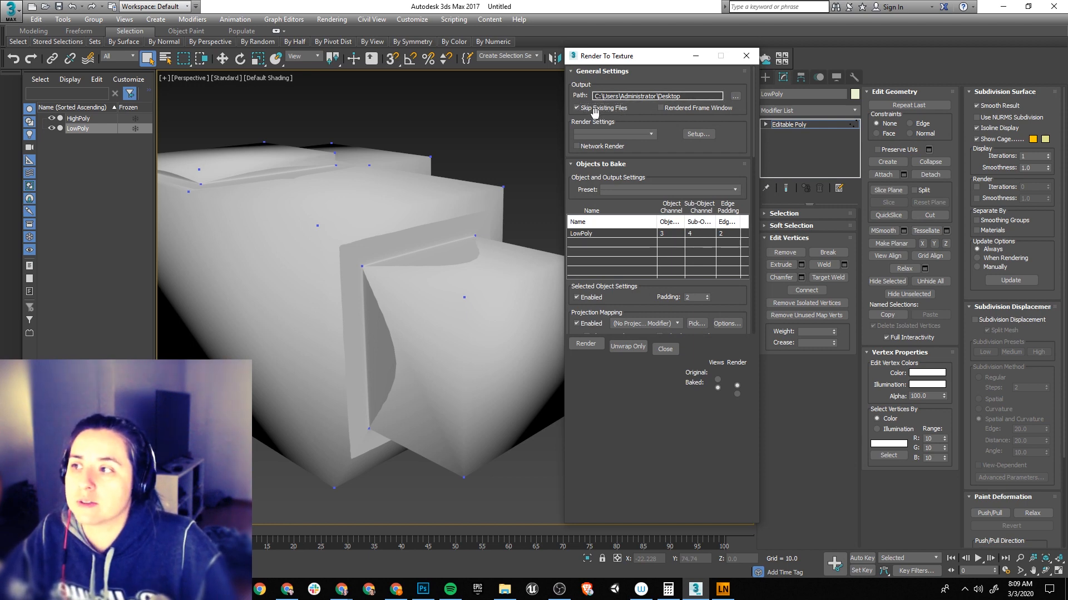
click(596, 109)
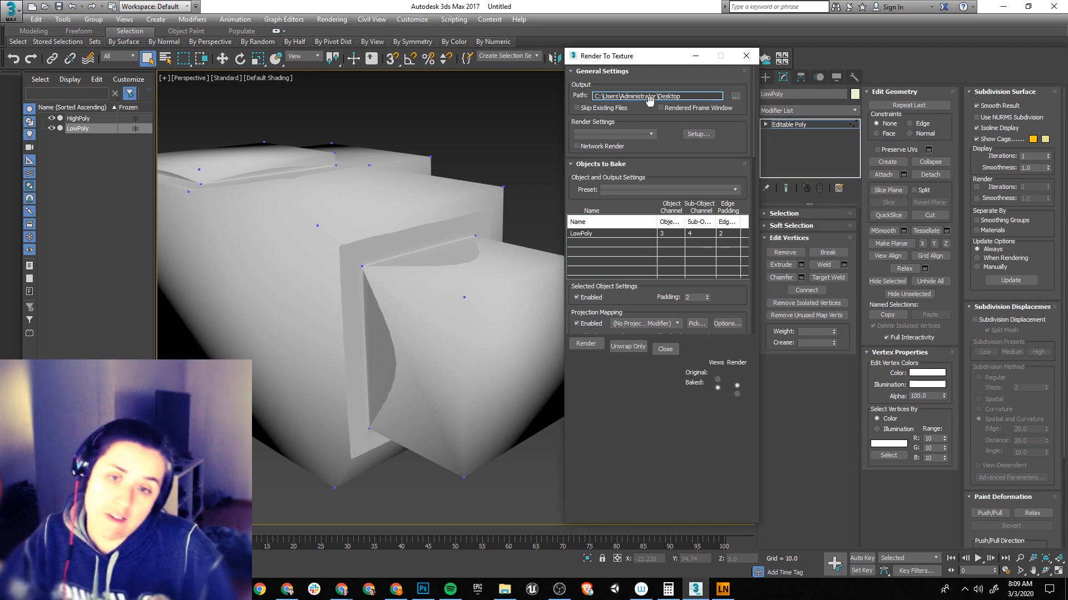
click(735, 96)
double_click(495, 320)
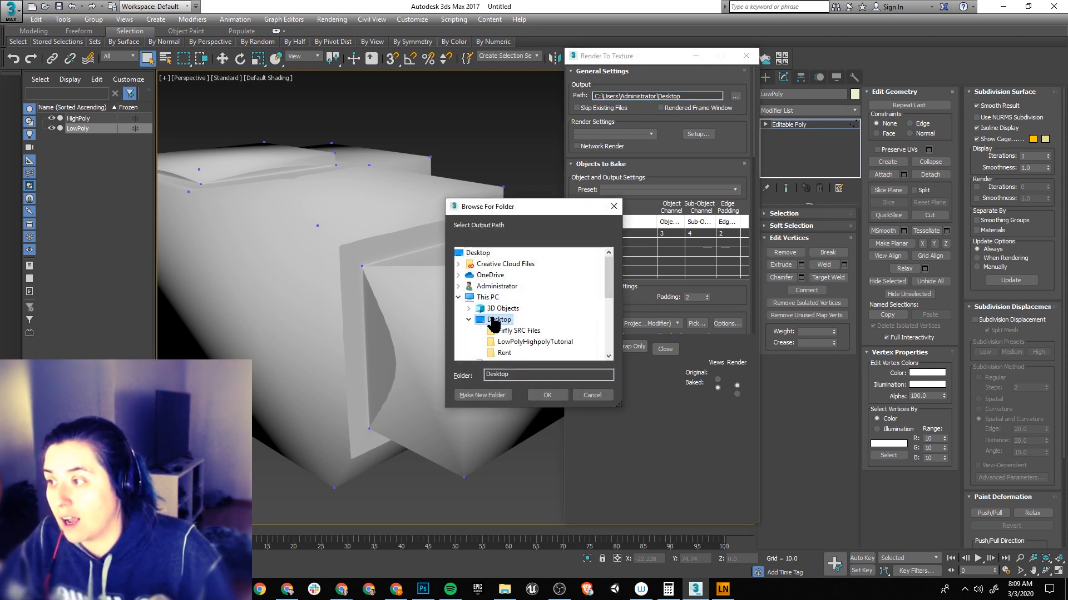
scroll(548, 339, down, 2)
click(528, 276)
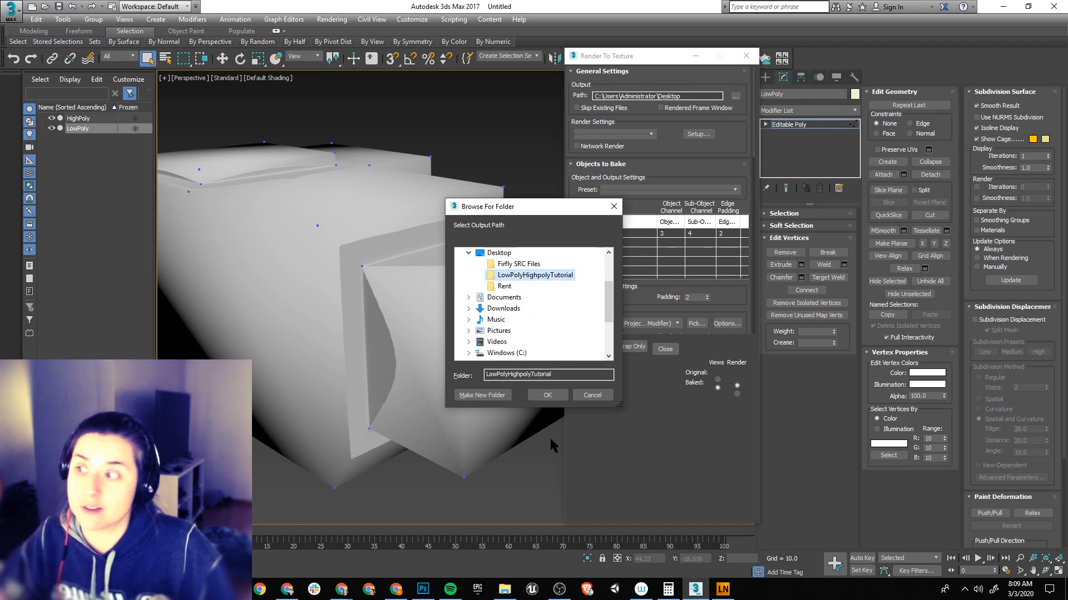
click(548, 394)
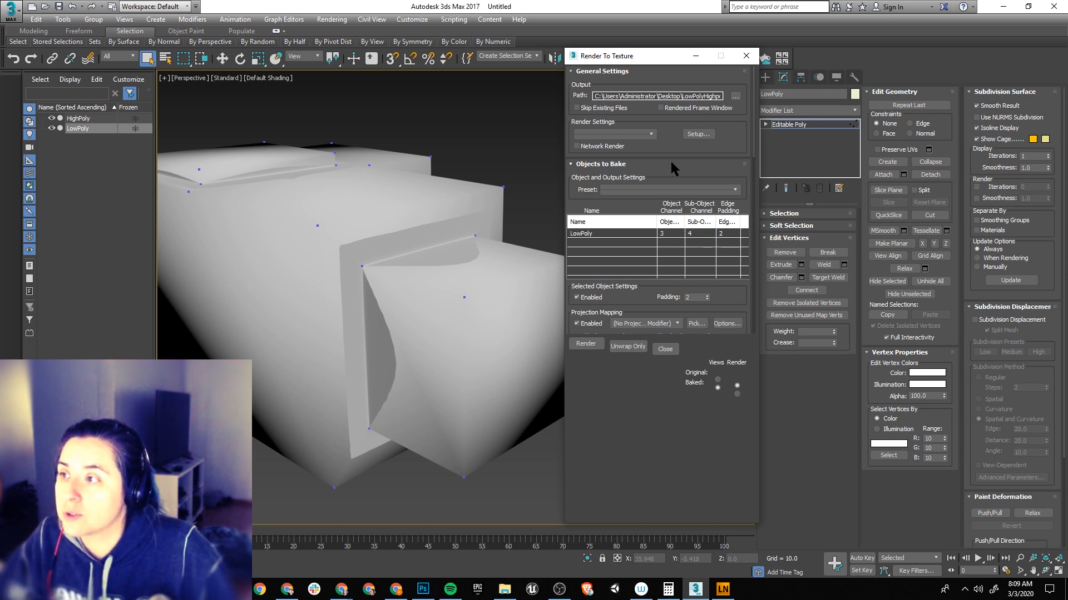
Step: Toggle LowPoly's Projection Mapping off and on again, and check the available projection modifier choices
scroll(670, 159, down, 1)
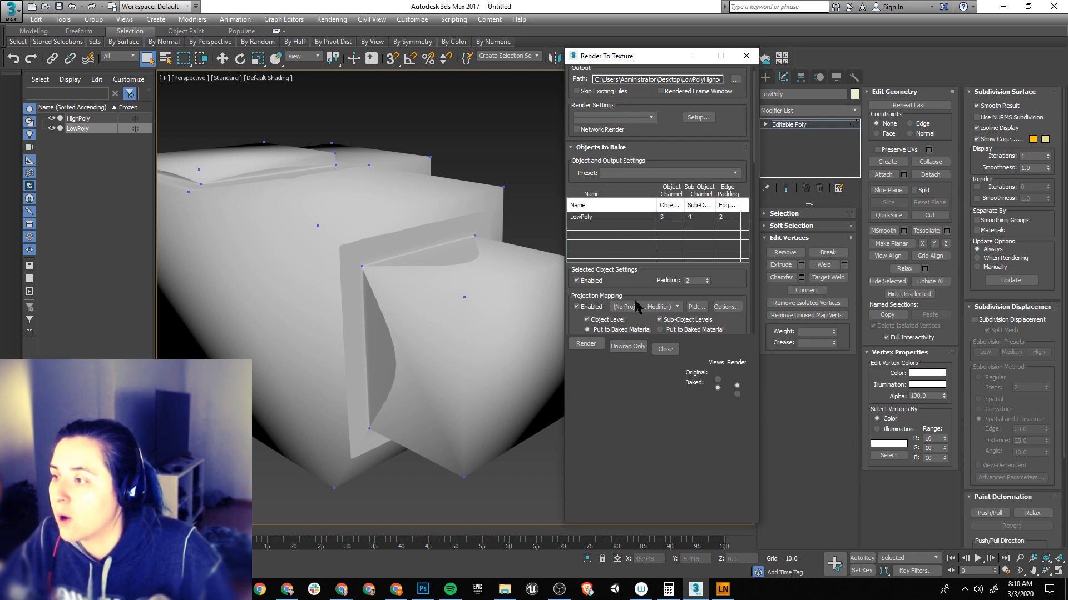
scroll(634, 298, down, 3)
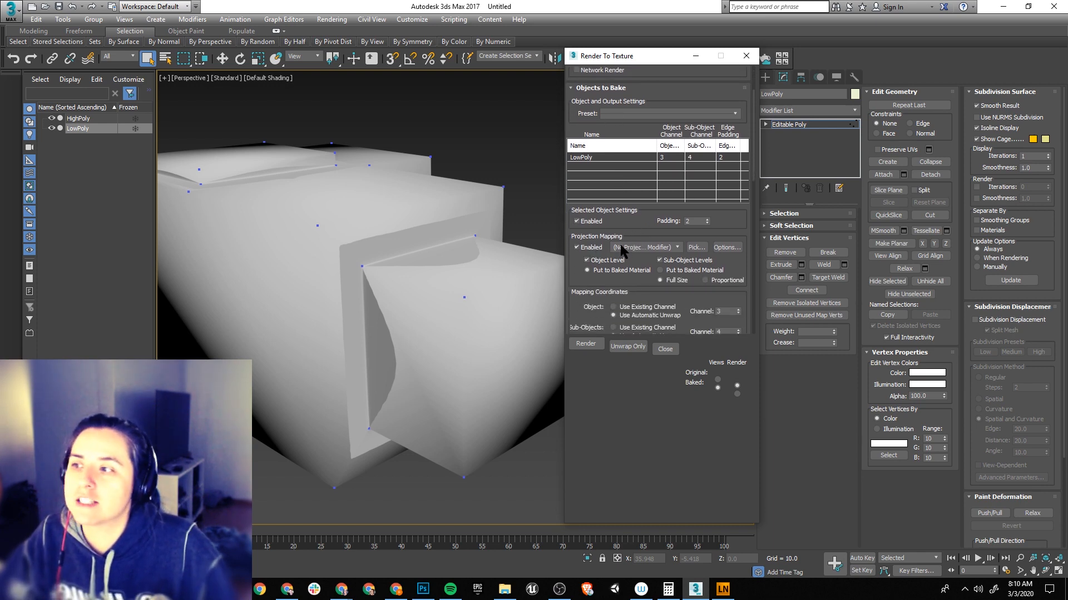
click(576, 248)
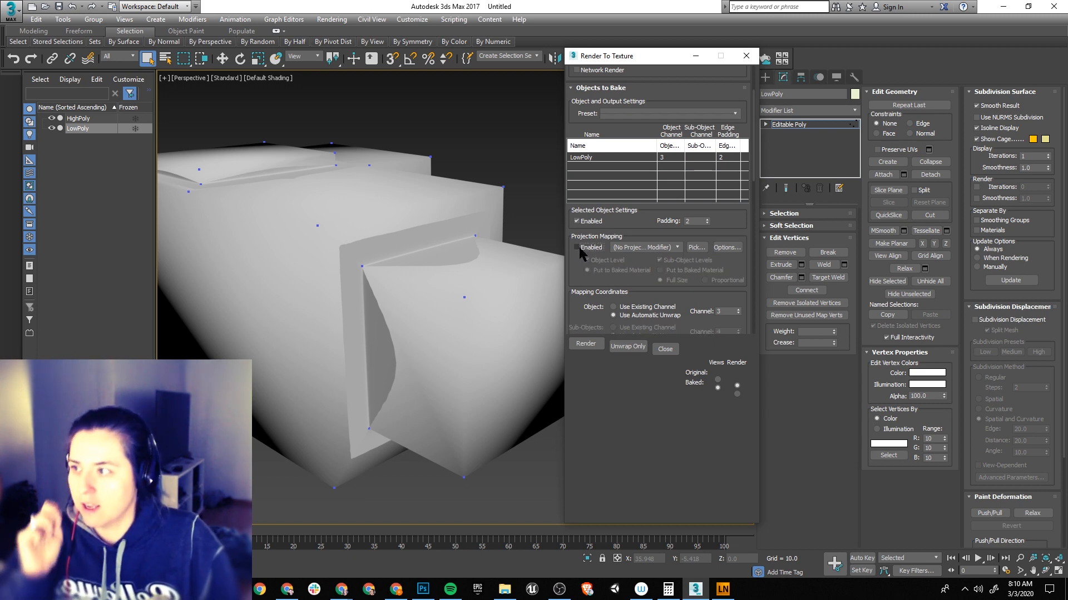
click(575, 247)
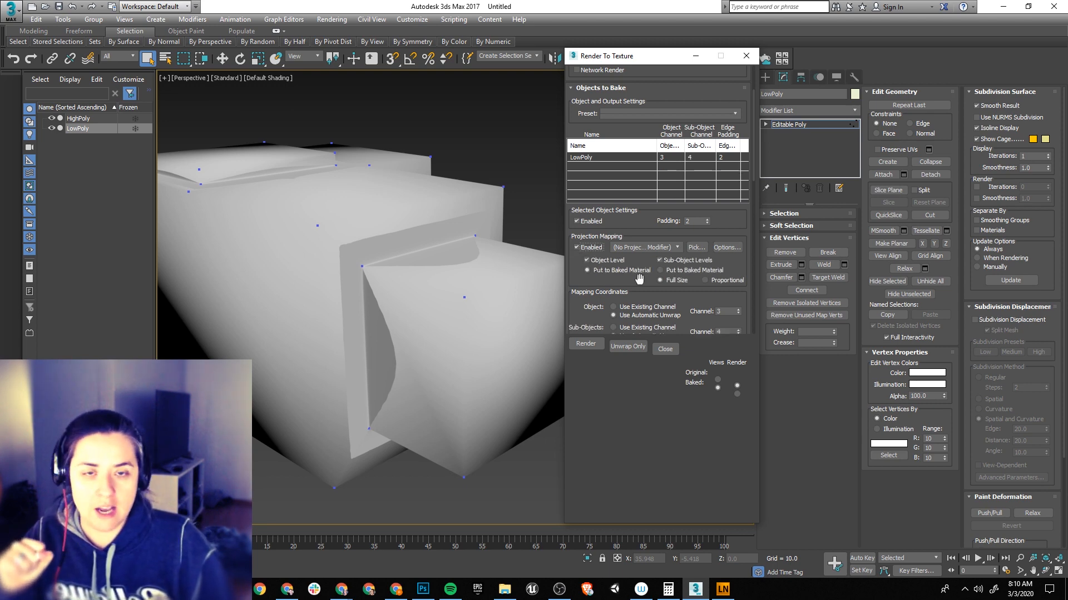
click(676, 247)
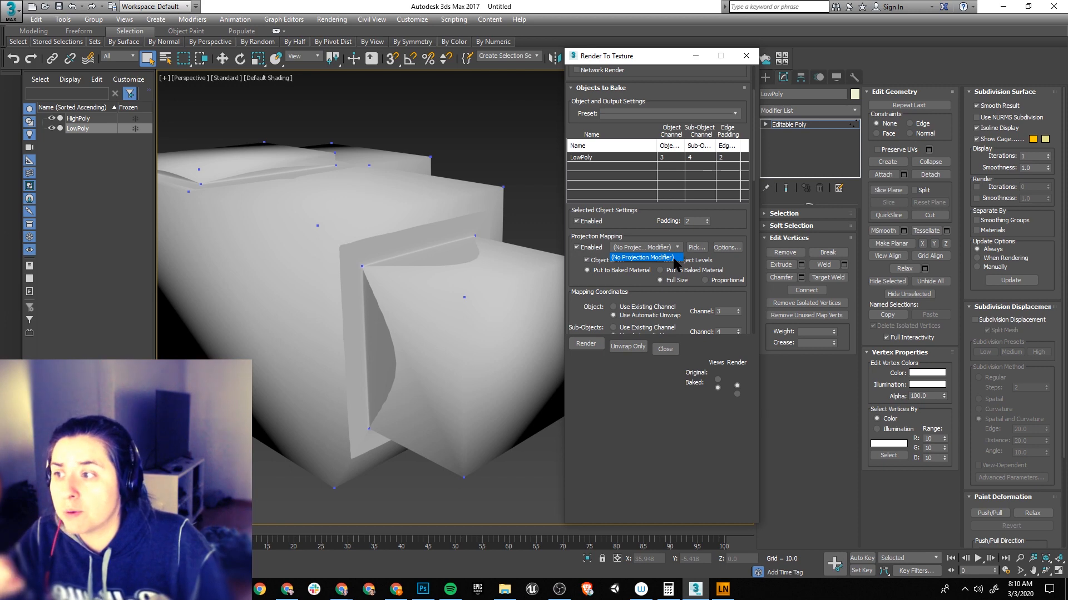
click(677, 247)
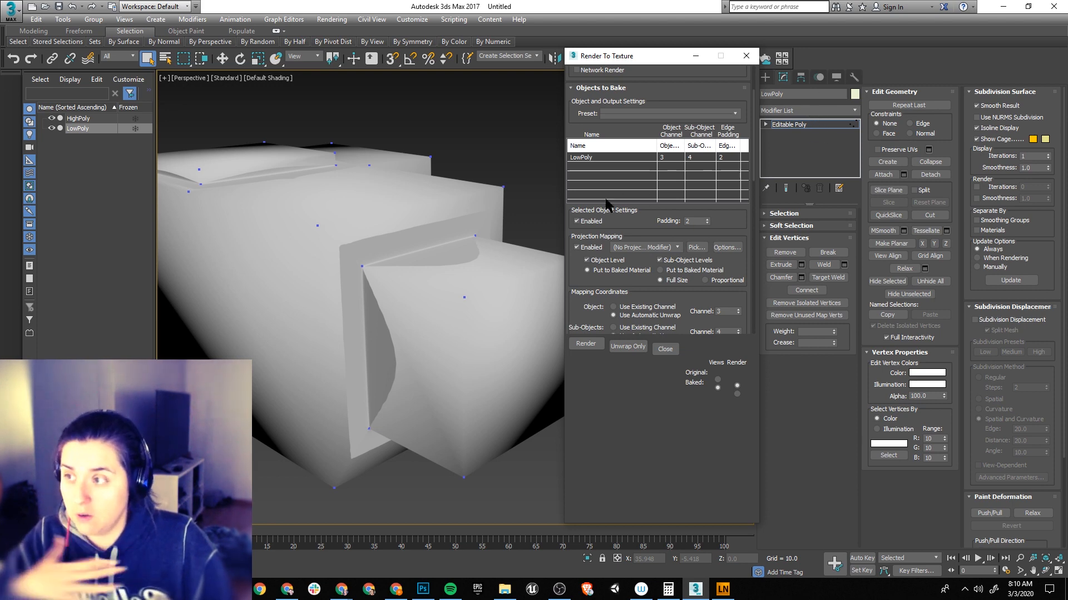
Step: Pick HighPoly as the projection target for LowPoly in the Projection Mapping settings
click(694, 249)
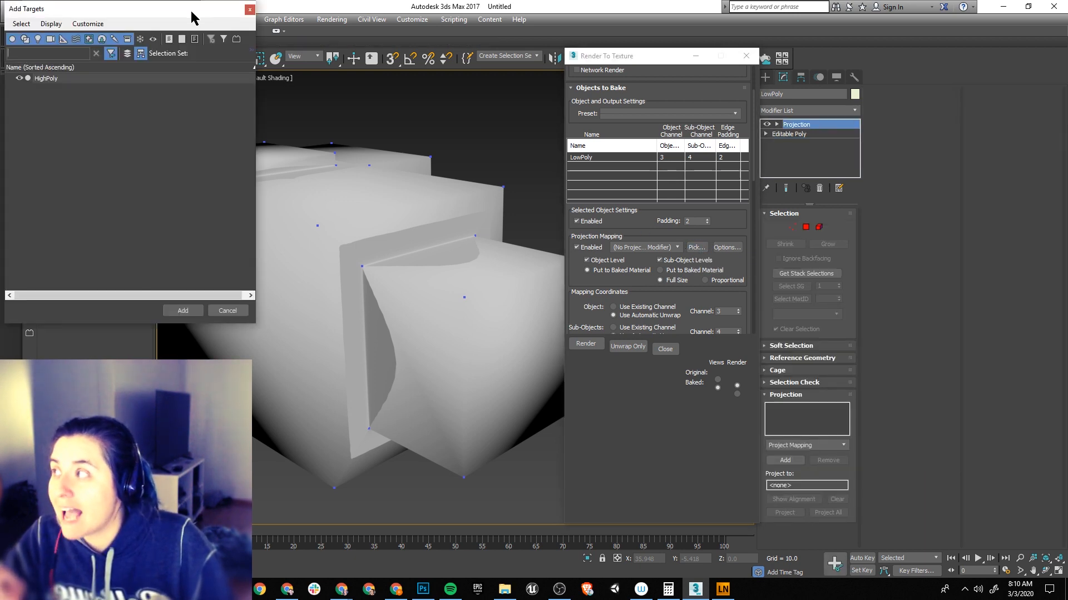
drag(187, 11, 447, 66)
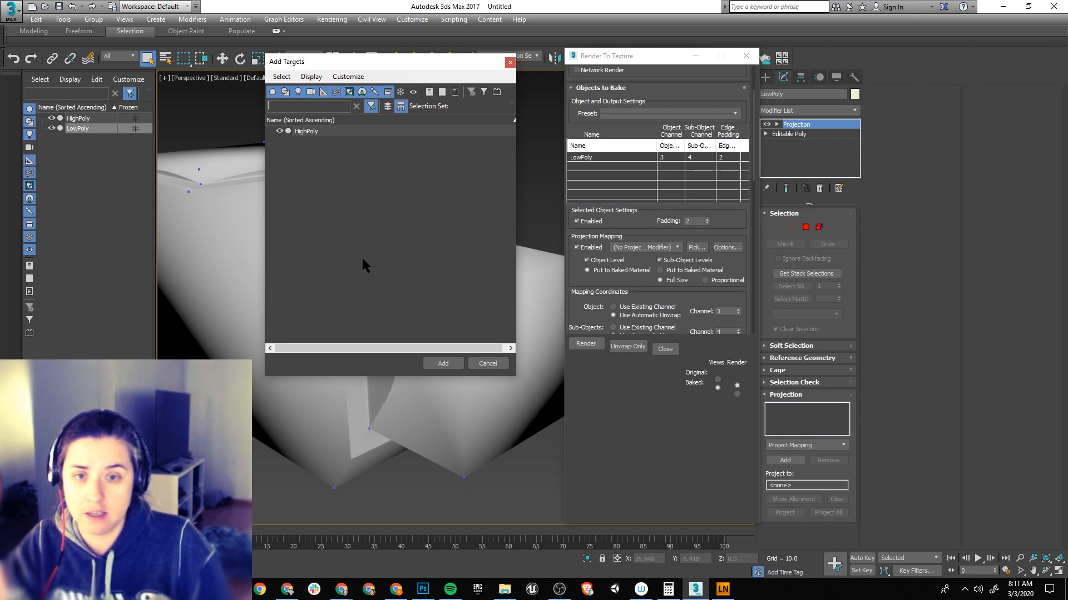
click(307, 132)
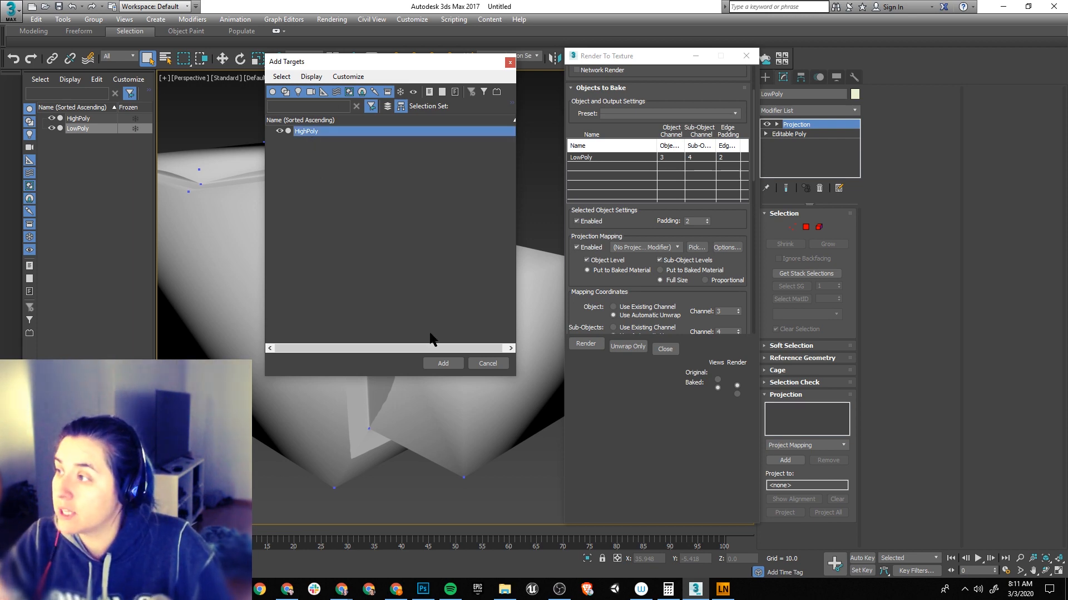
click(443, 364)
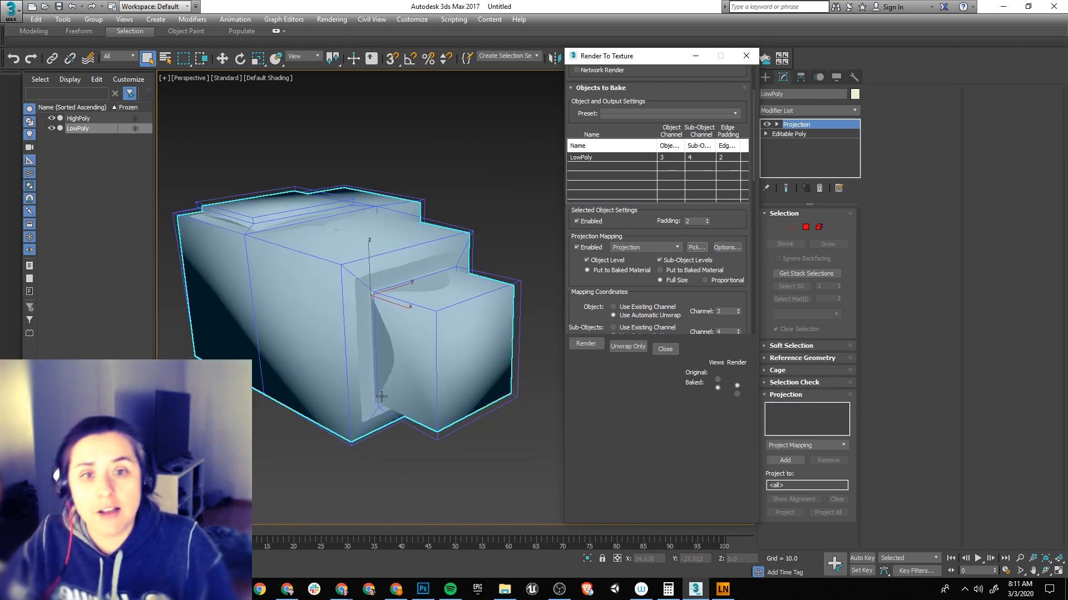
Step: Examine the projection cage around the LowPoly model in perspective and left views, with edged faces shown, focusing on the raised top block
scroll(386, 351, up, 3)
scroll(327, 352, up, 5)
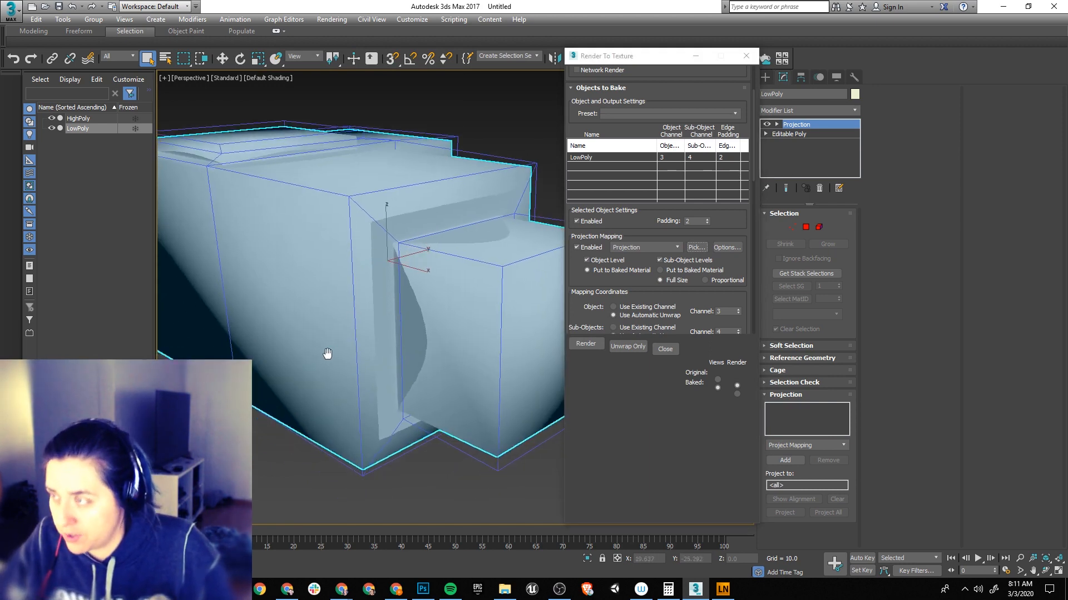
alt+middle_drag(413, 329, 420, 207)
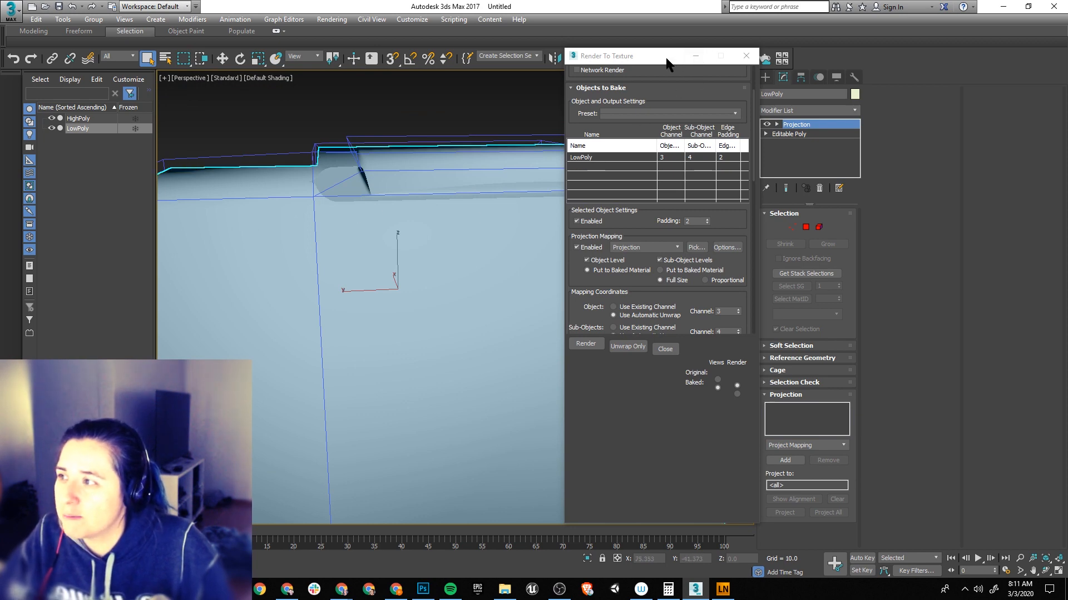
drag(667, 55, 923, 94)
click(712, 112)
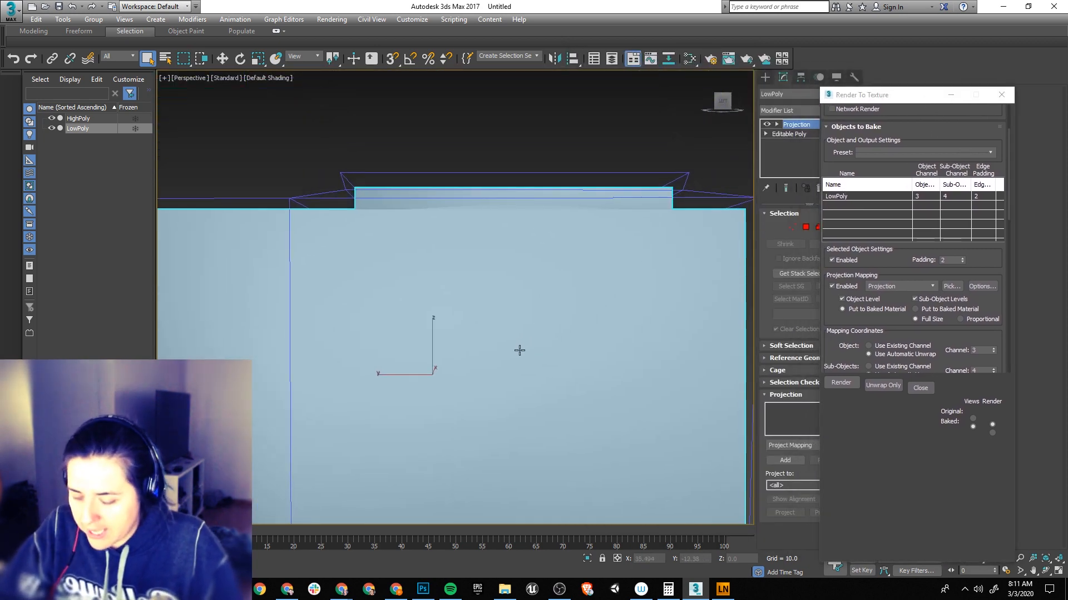
key(l)
key(F3)
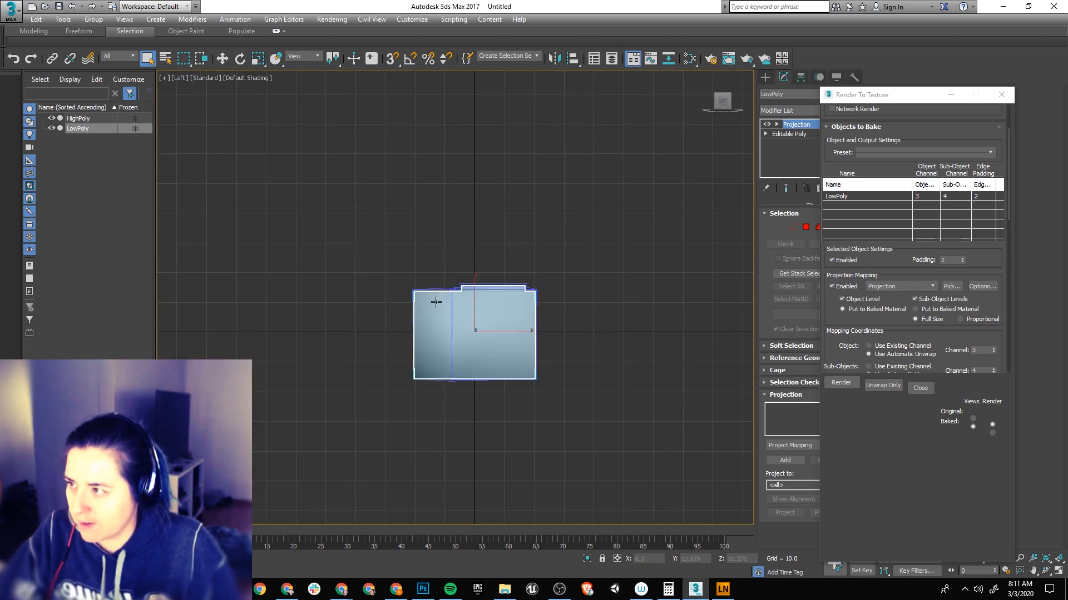
scroll(501, 299, up, 5)
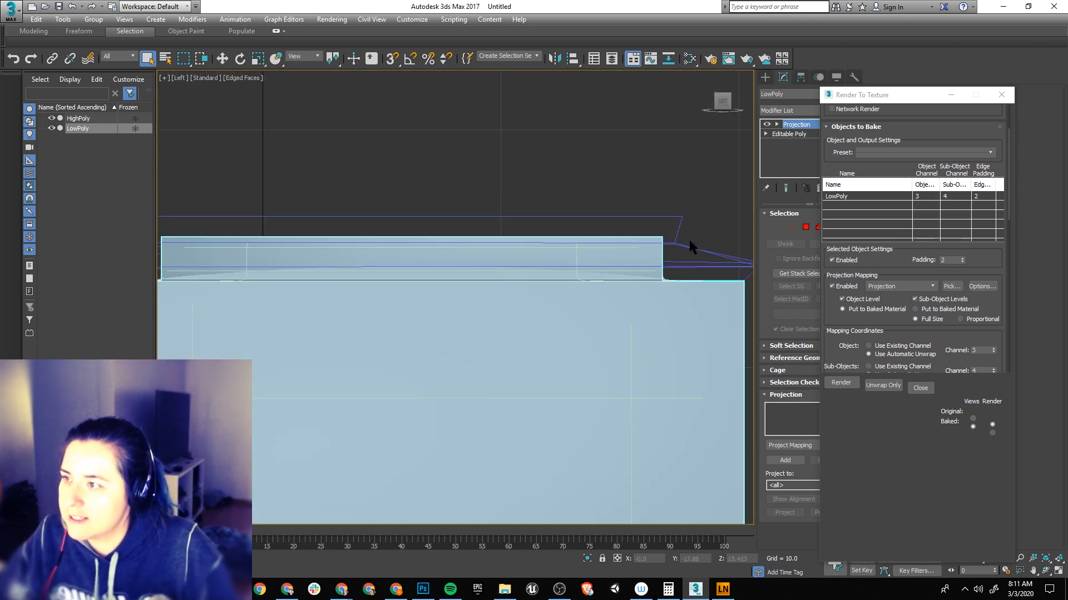
scroll(722, 254, down, 2)
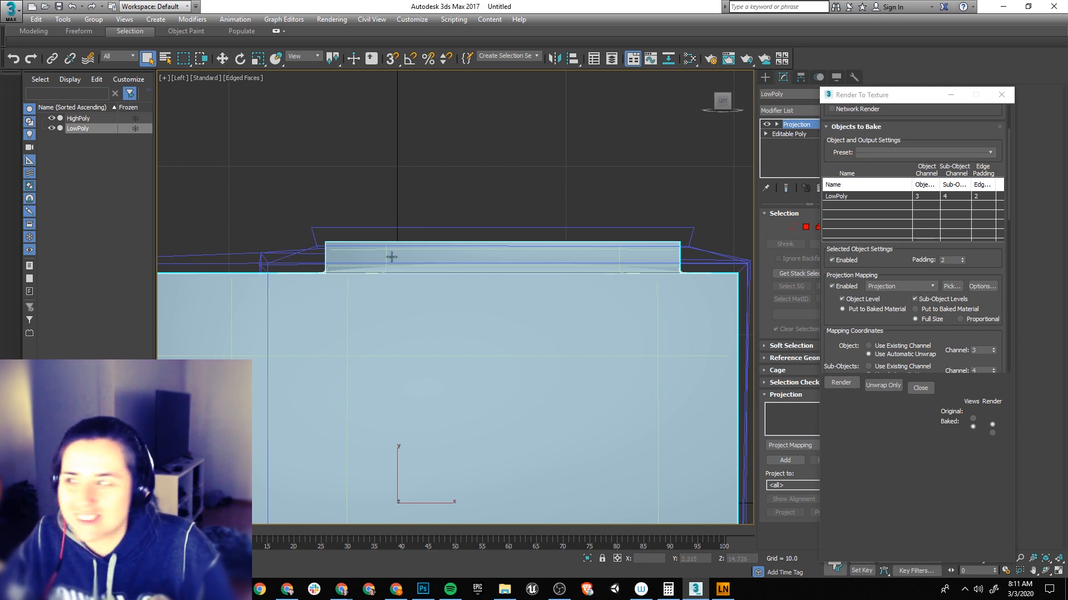
scroll(436, 307, down, 3)
alt+middle_drag(465, 312, 458, 334)
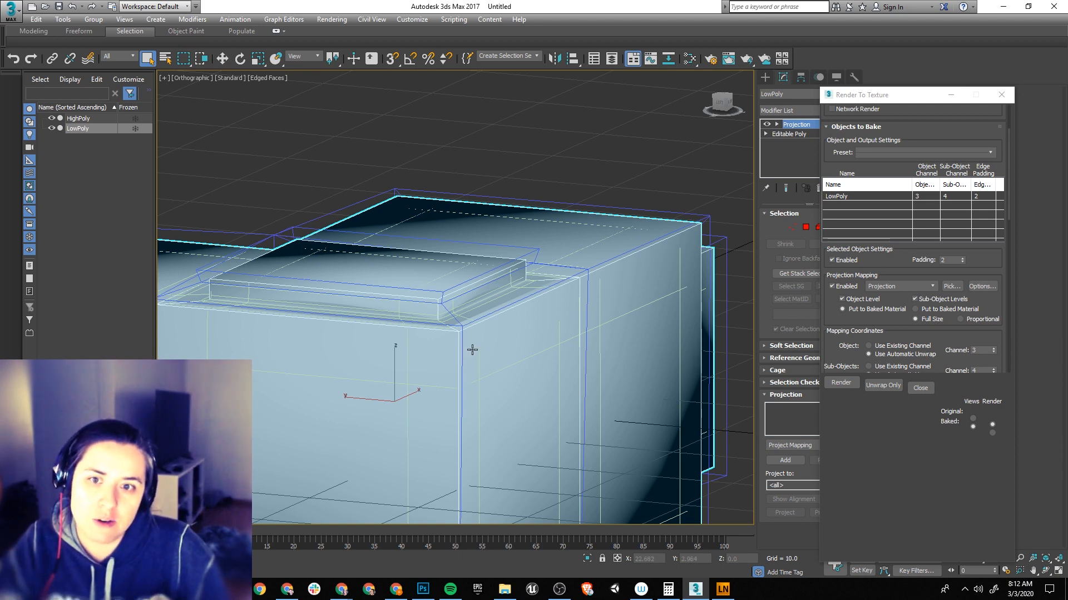
scroll(486, 348, down, 3)
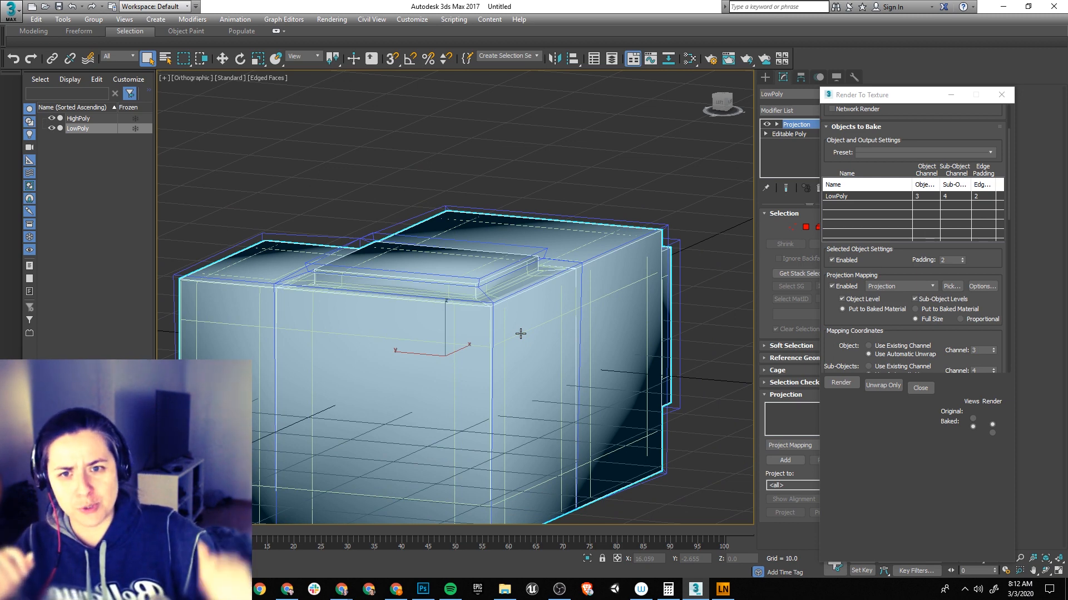
Step: Select the HighPoly model to compare its mesh with the cage, and reselect LowPoly
click(366, 239)
click(373, 269)
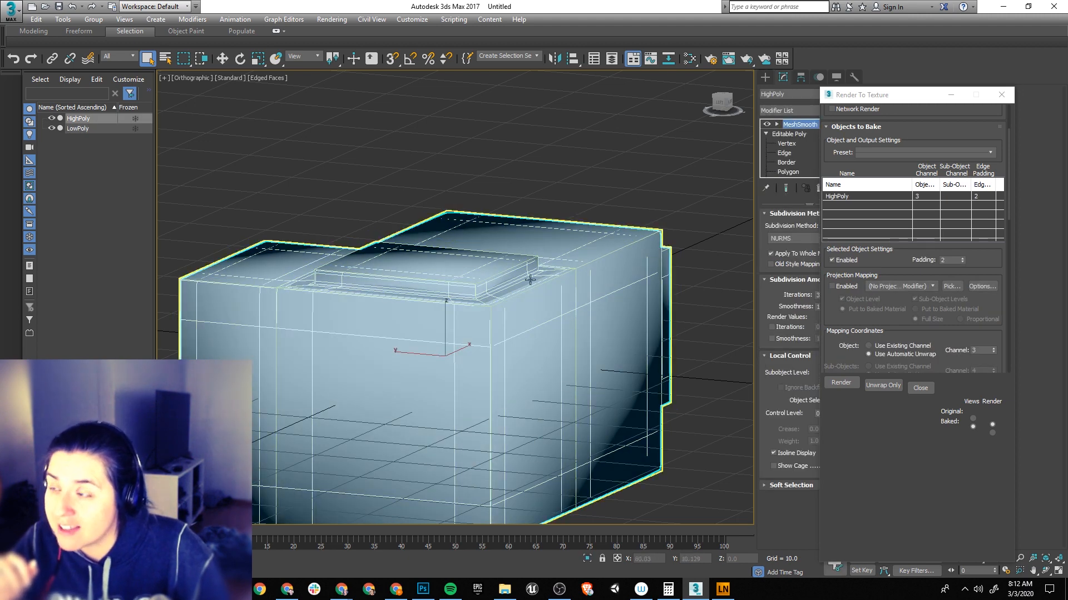
click(79, 129)
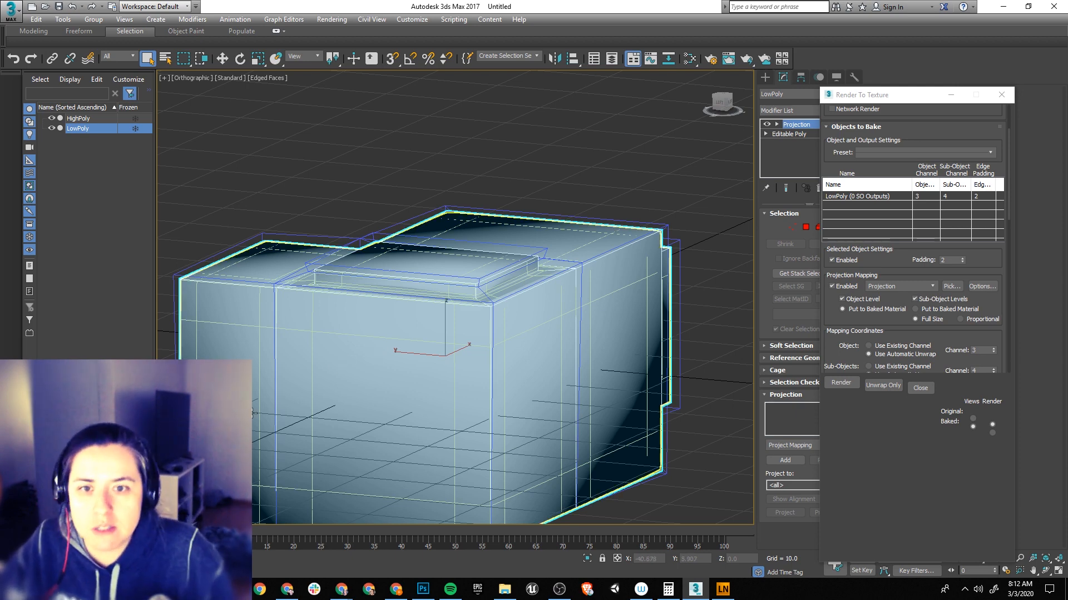
Step: Examine LowPoly's projection cage in front and angled views with edged faces turned off
alt+middle_drag(294, 429, 369, 365)
key(g)
middle_drag(479, 347, 475, 362)
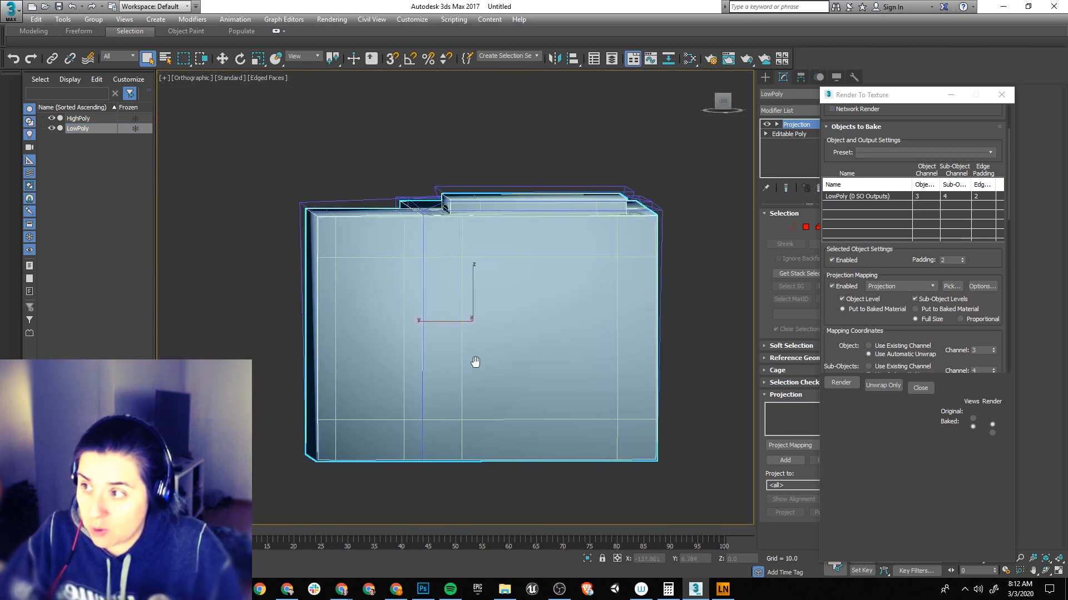
key(f)
key(F3)
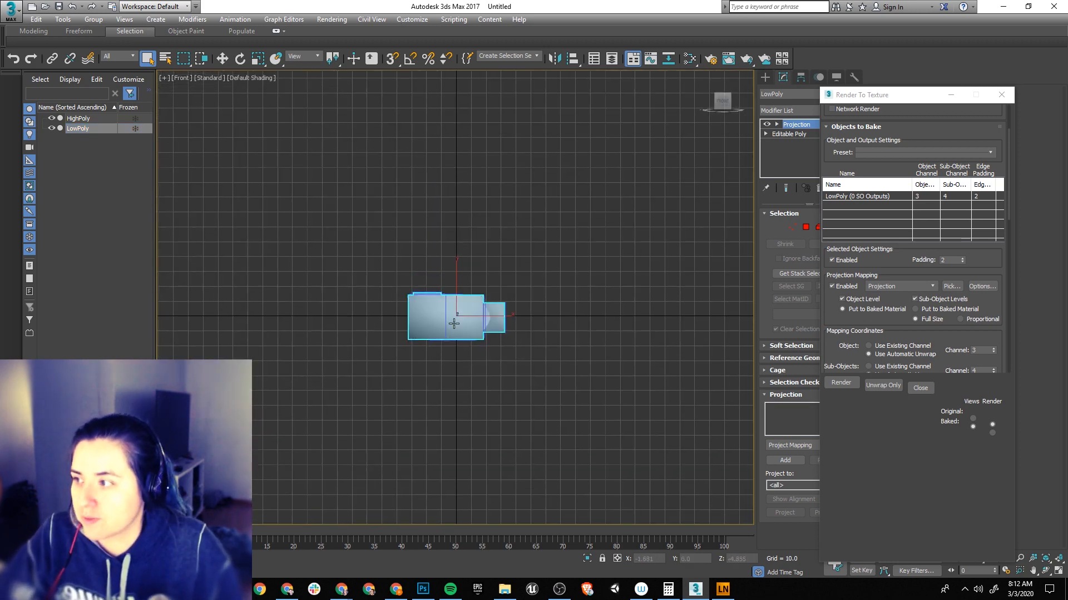
key(z)
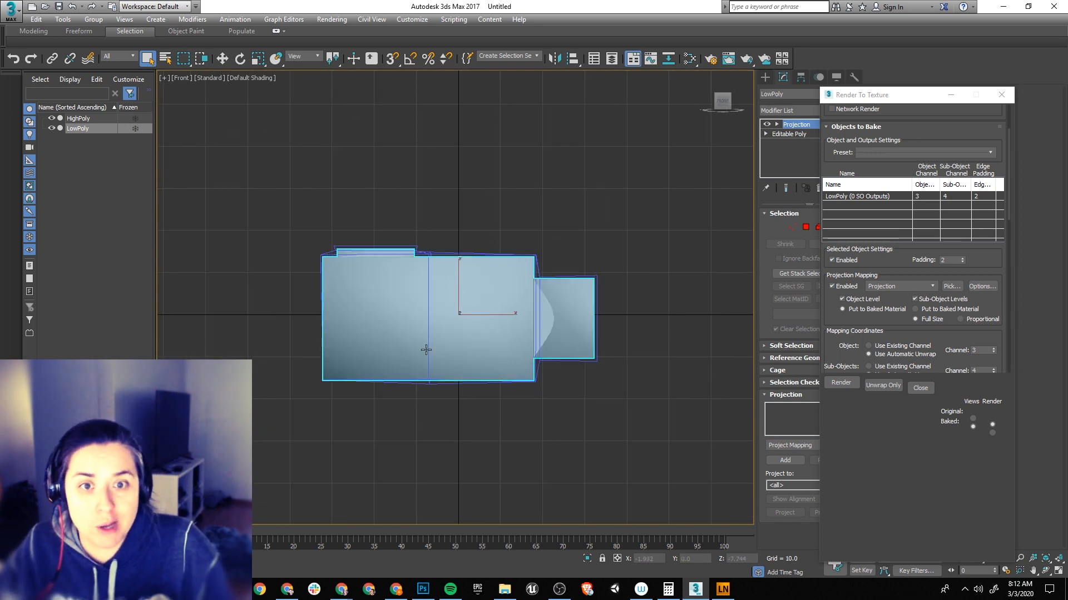
alt+middle_drag(556, 360, 510, 375)
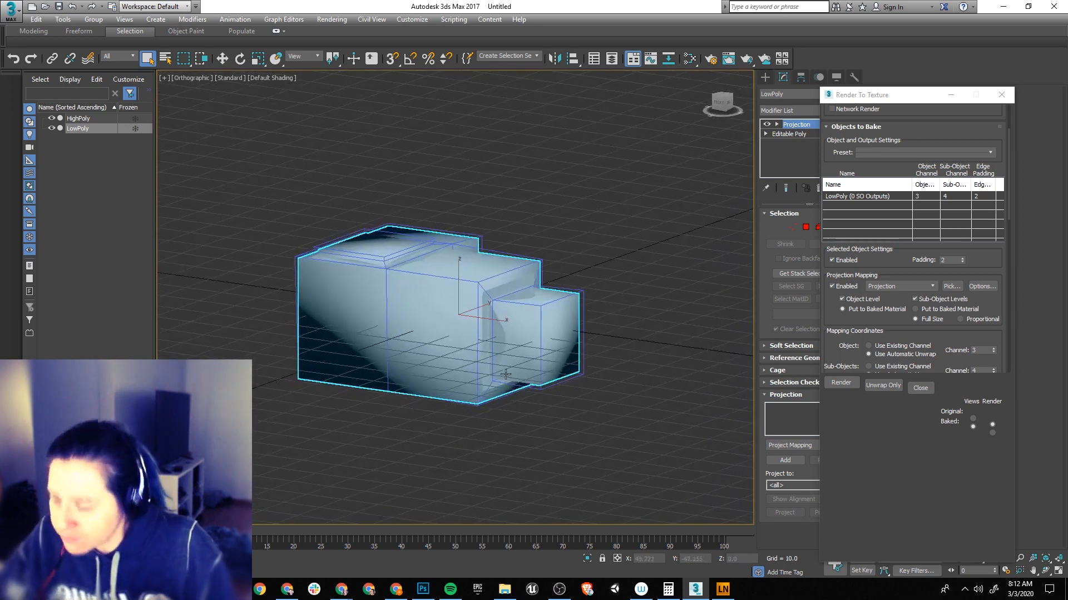
scroll(467, 321, up, 2)
middle_drag(361, 274, 411, 279)
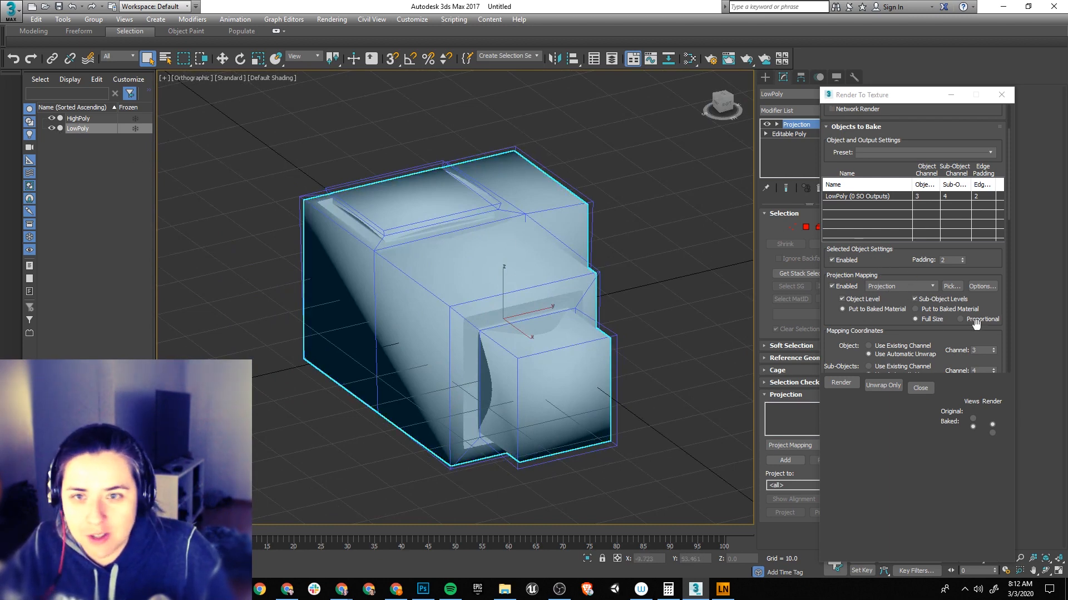
Step: Set LowPoly's object mapping coordinates to use existing channel 1 for the texture bake
scroll(862, 294, down, 1)
scroll(862, 294, down, 1)
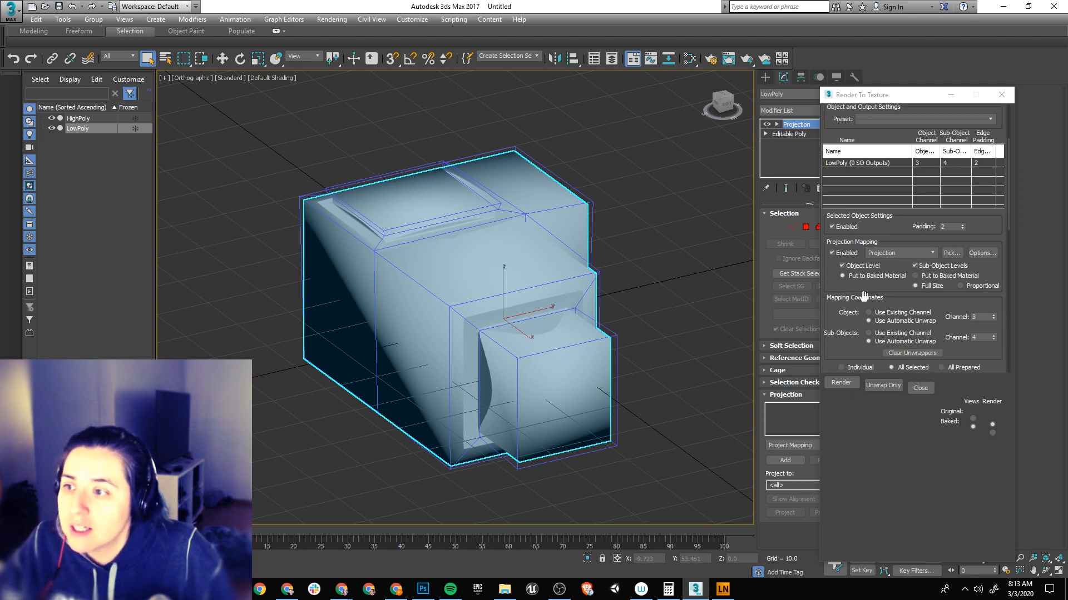
scroll(867, 289, down, 2)
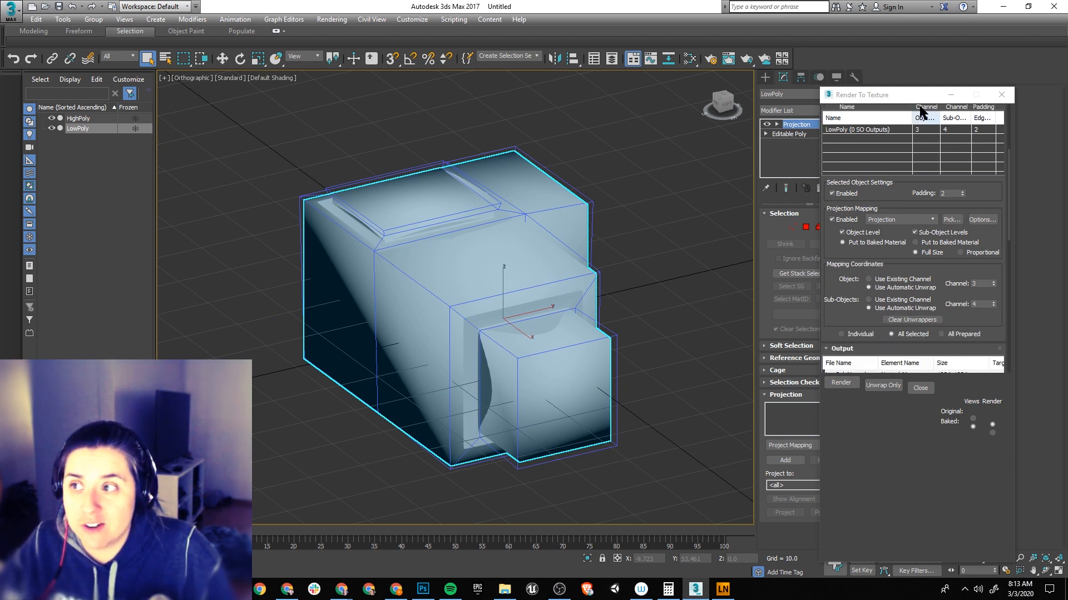
drag(882, 99, 556, 79)
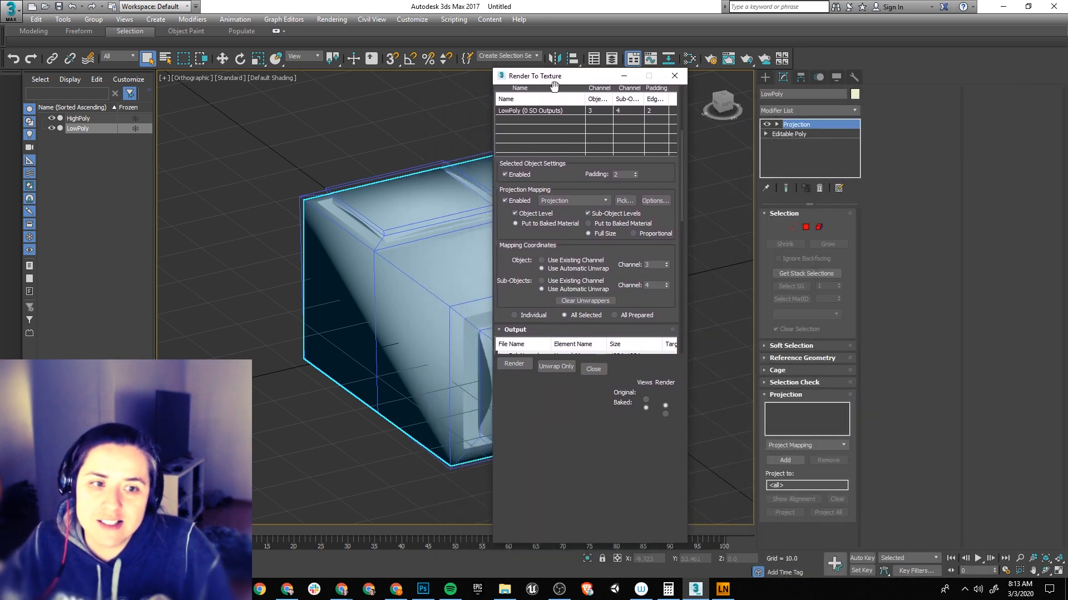
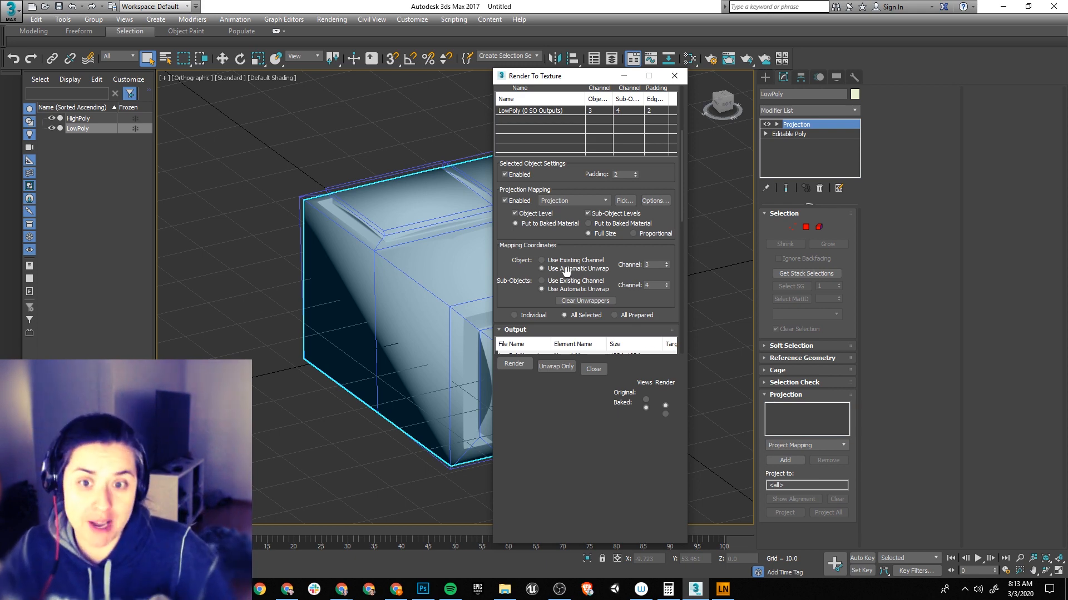
click(541, 261)
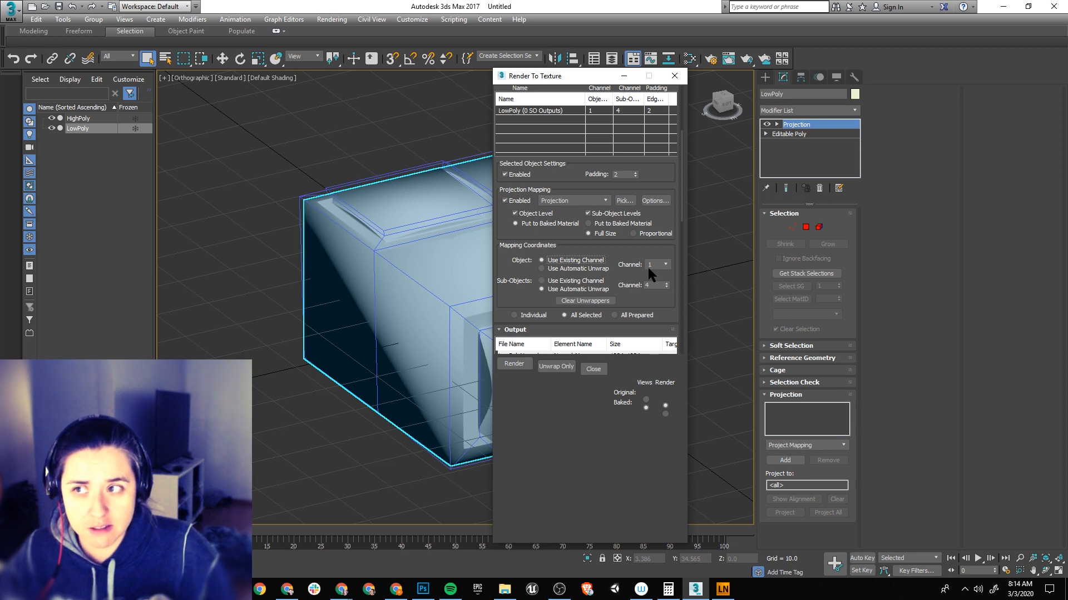
click(605, 302)
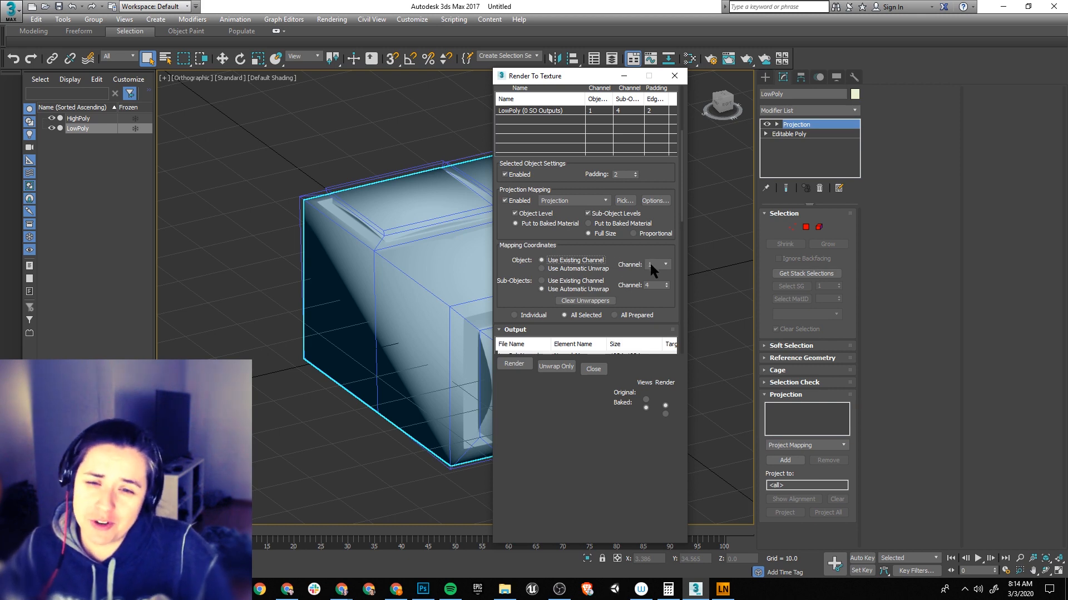
click(765, 134)
scroll(783, 156, down, 1)
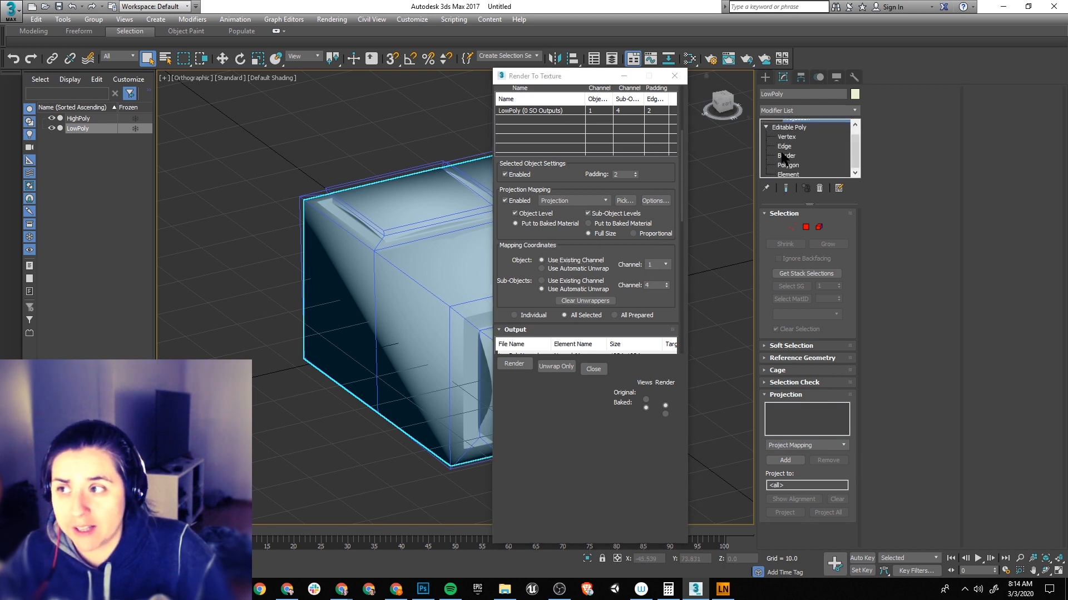
click(785, 126)
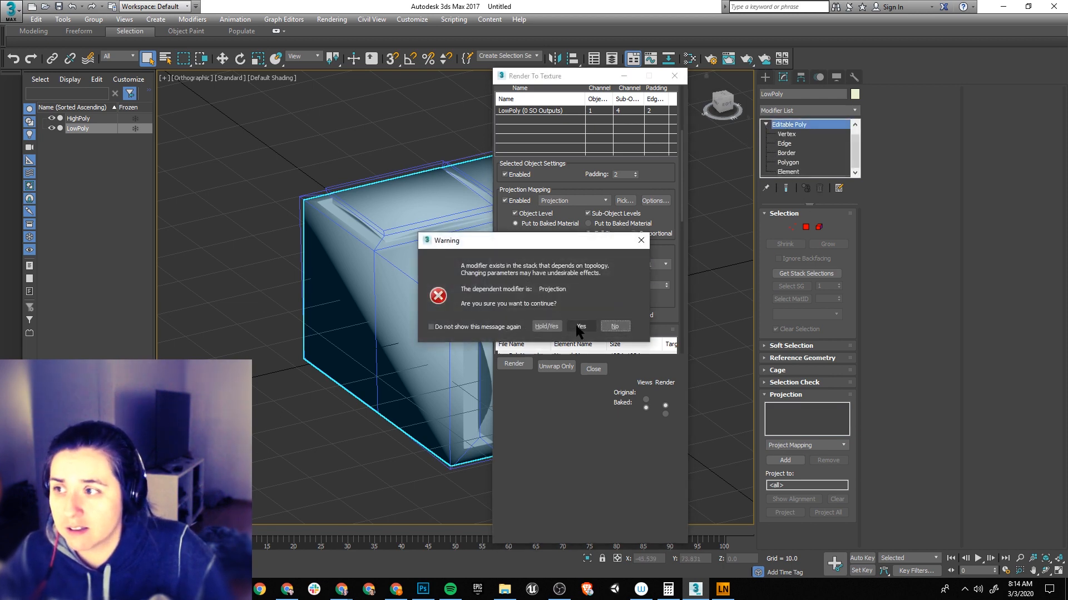
click(580, 327)
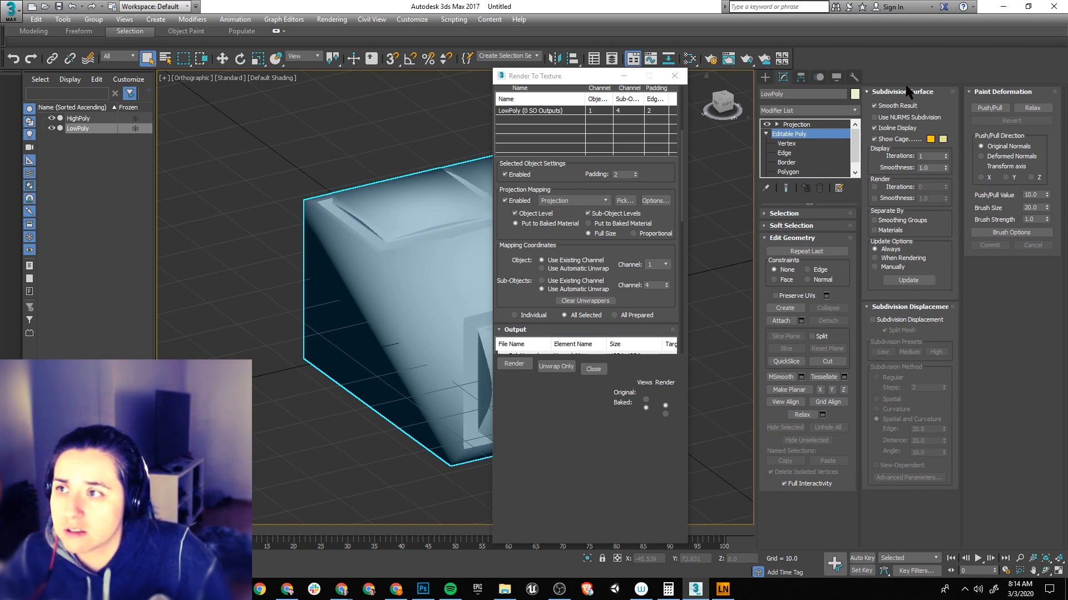
click(870, 91)
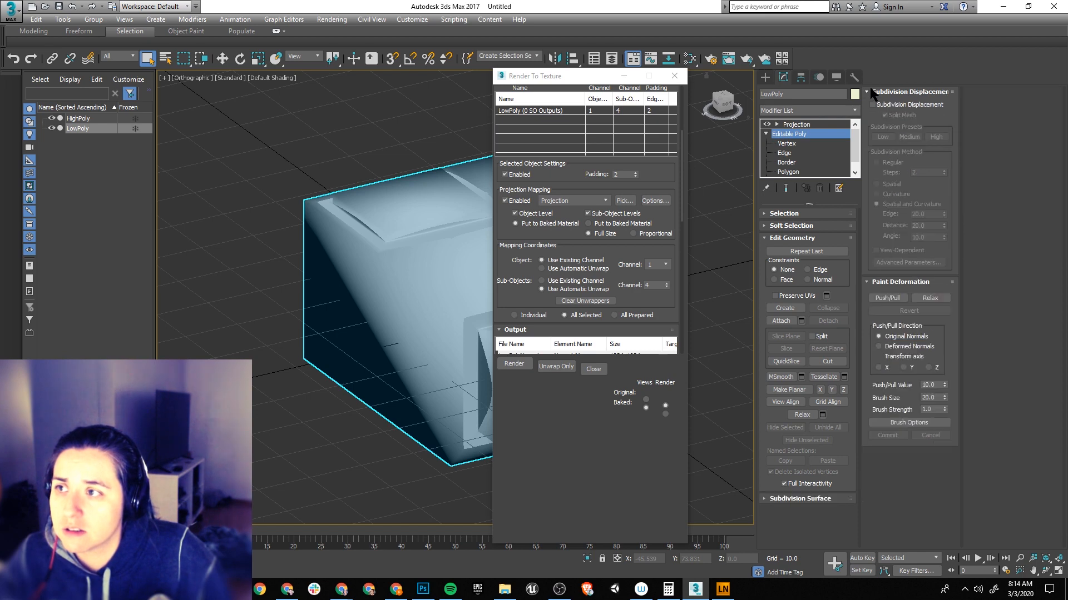
click(892, 284)
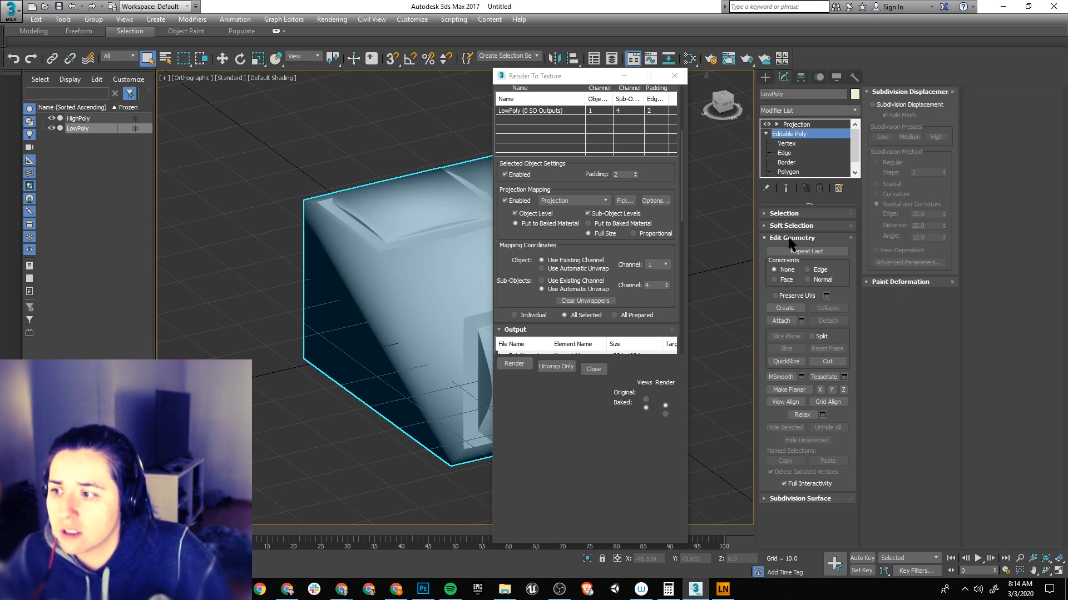
click(789, 239)
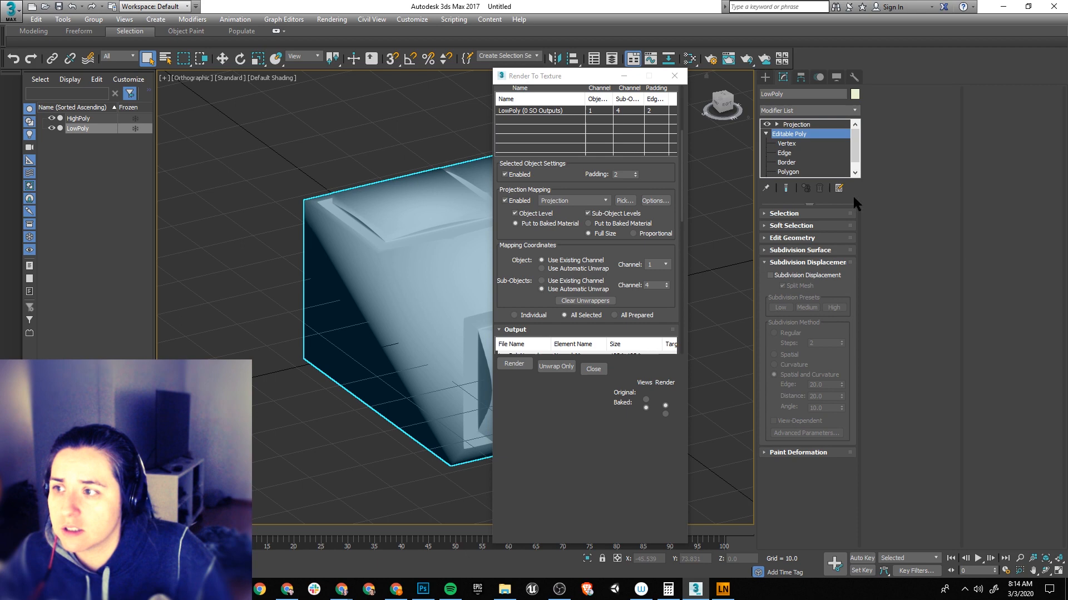
click(796, 263)
click(794, 238)
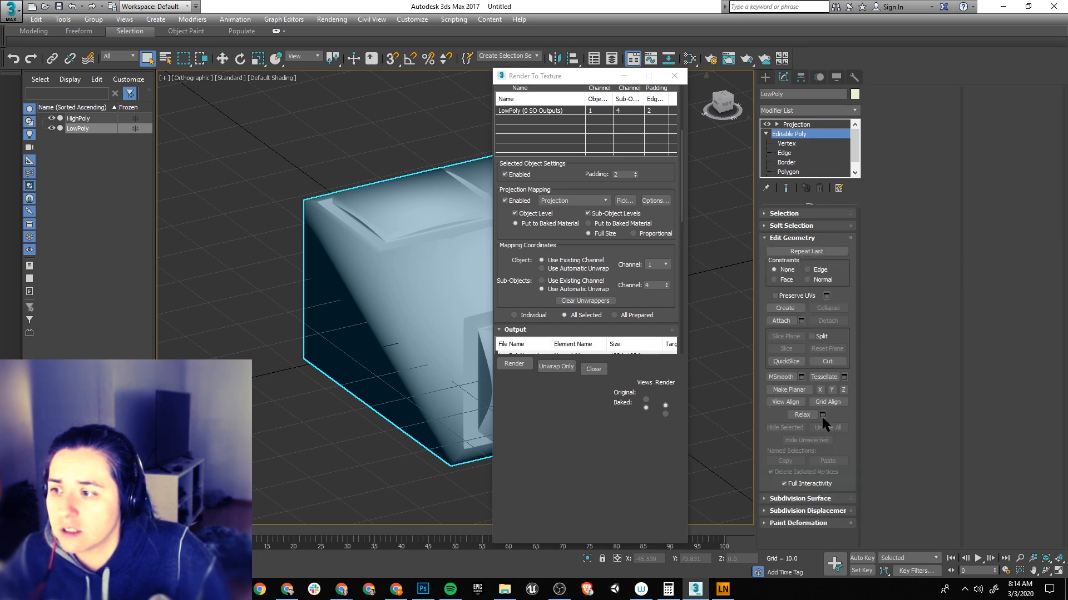
click(800, 227)
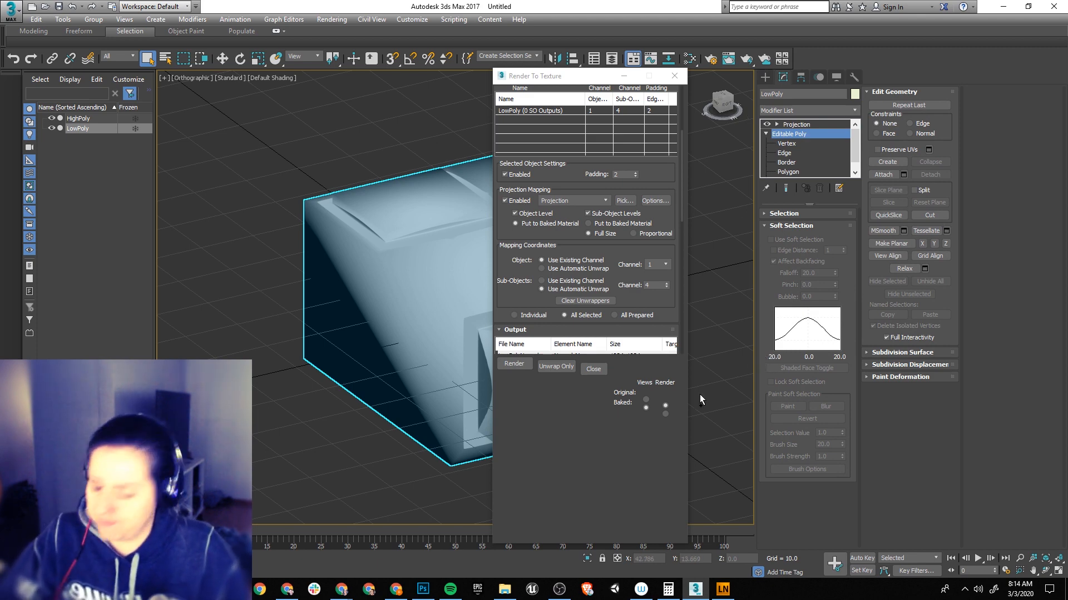
key(ctrl+z)
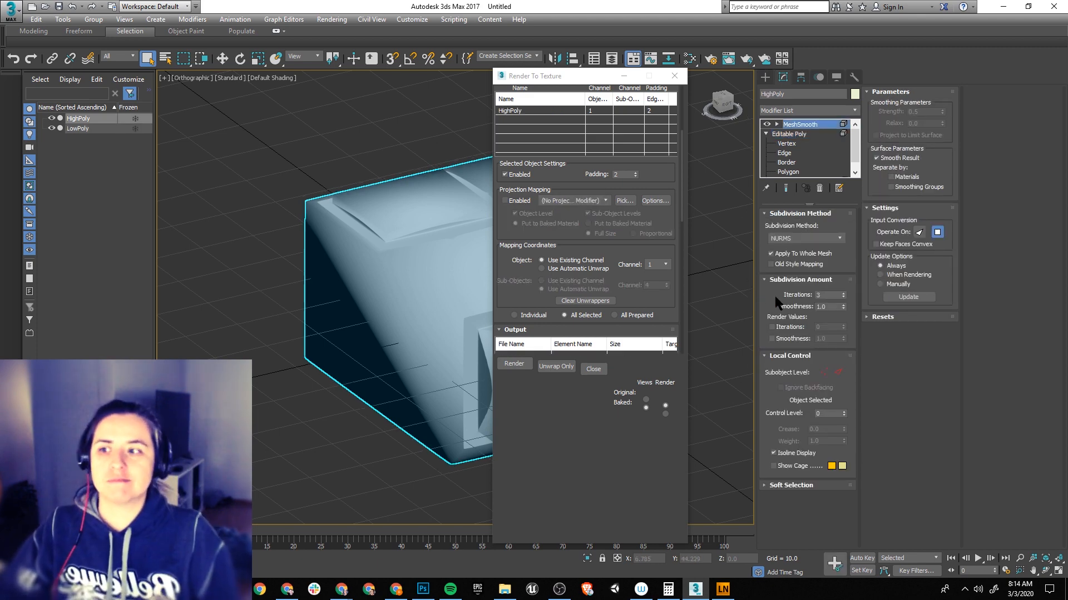
key(ctrl+z)
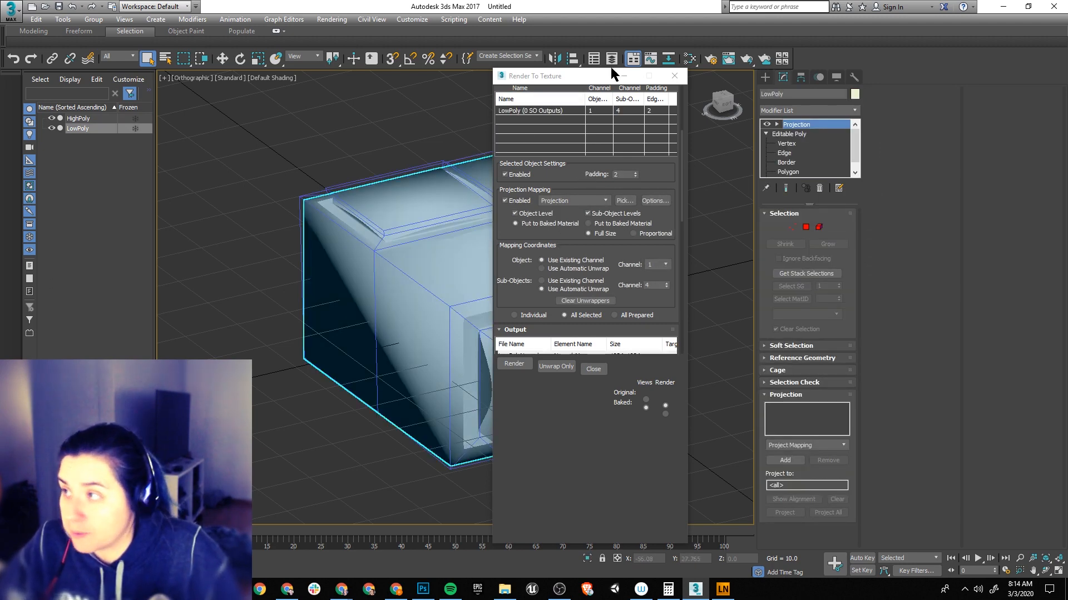
Step: Set the sub-object mapping coordinates to use existing channel 1, and select the NormalsMap output element
drag(545, 81, 743, 73)
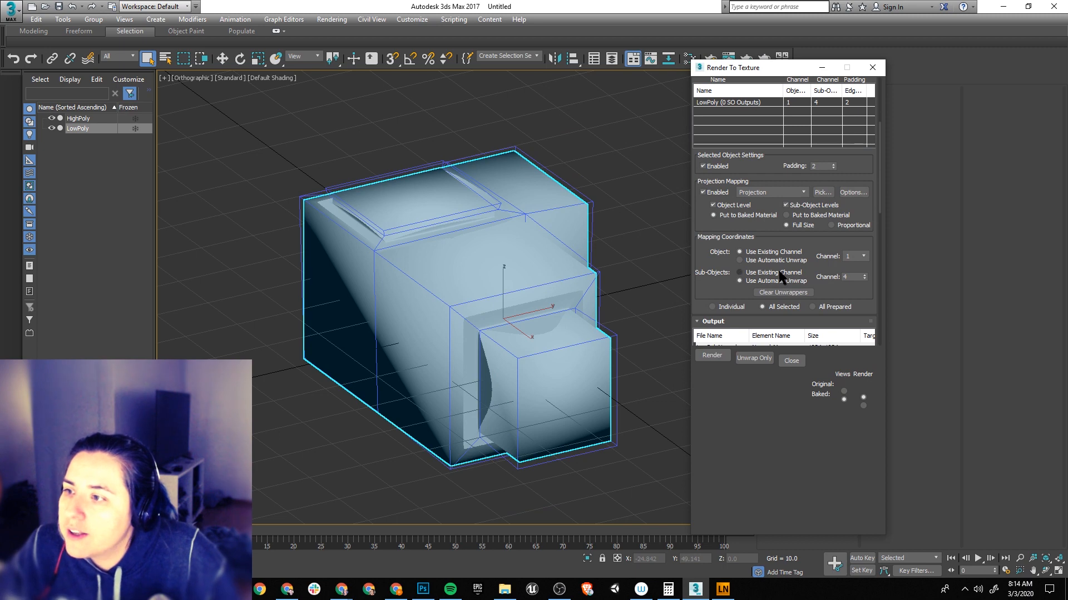
click(769, 273)
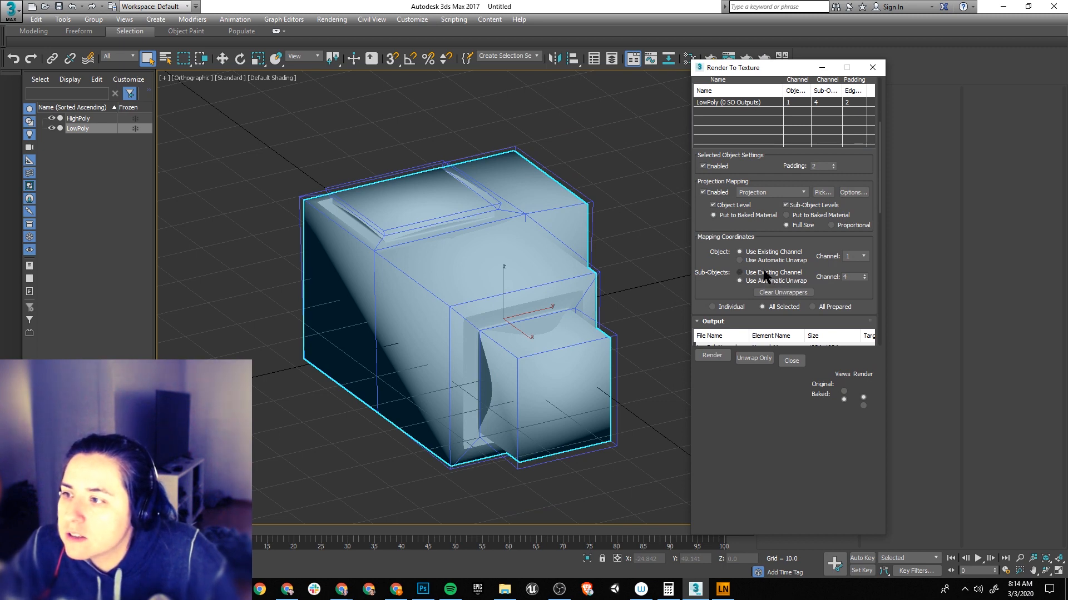
scroll(795, 267, down, 3)
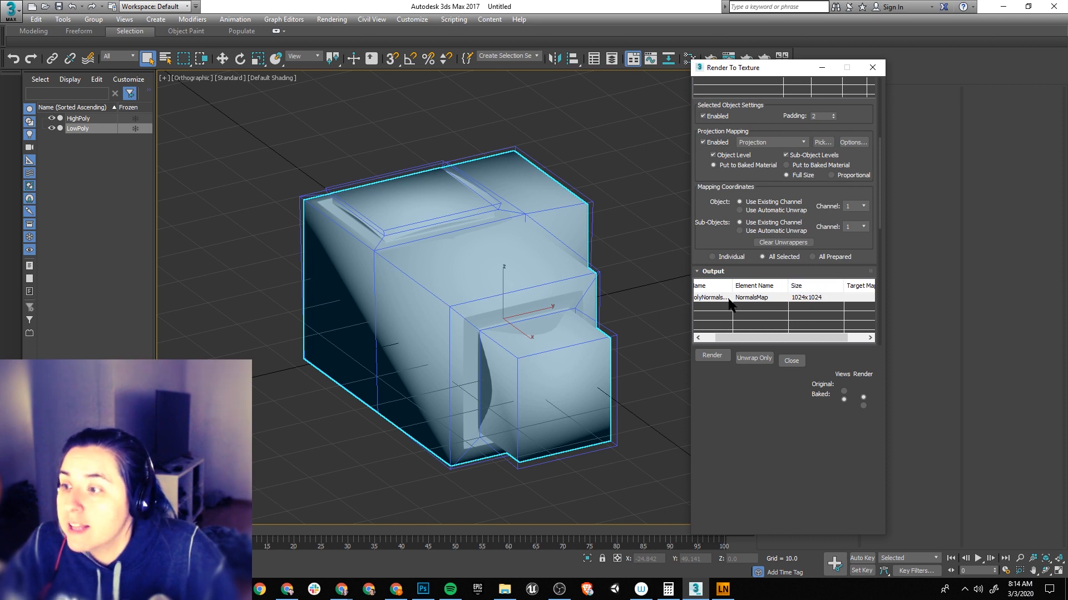
click(720, 296)
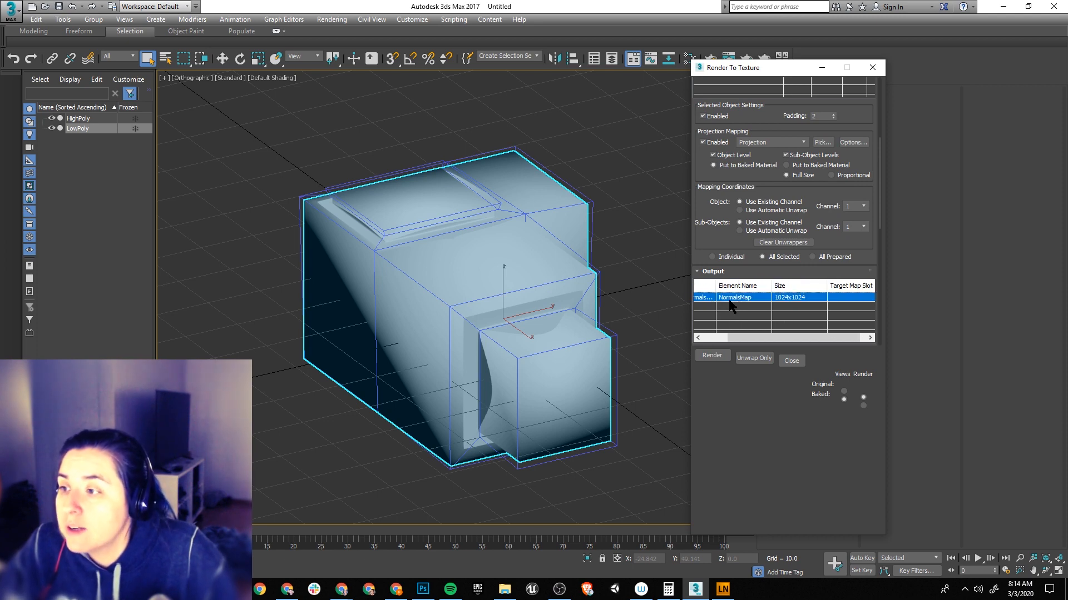
Step: Reopen the Render To Texture settings and delete LowPoly's existing NormalsMap output element
click(790, 361)
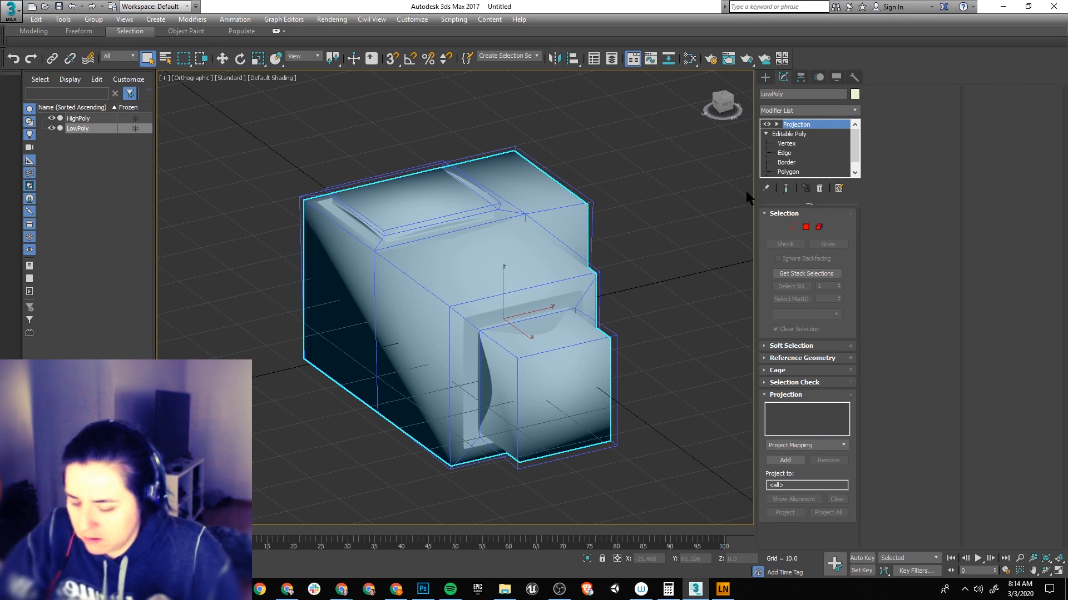
key(0)
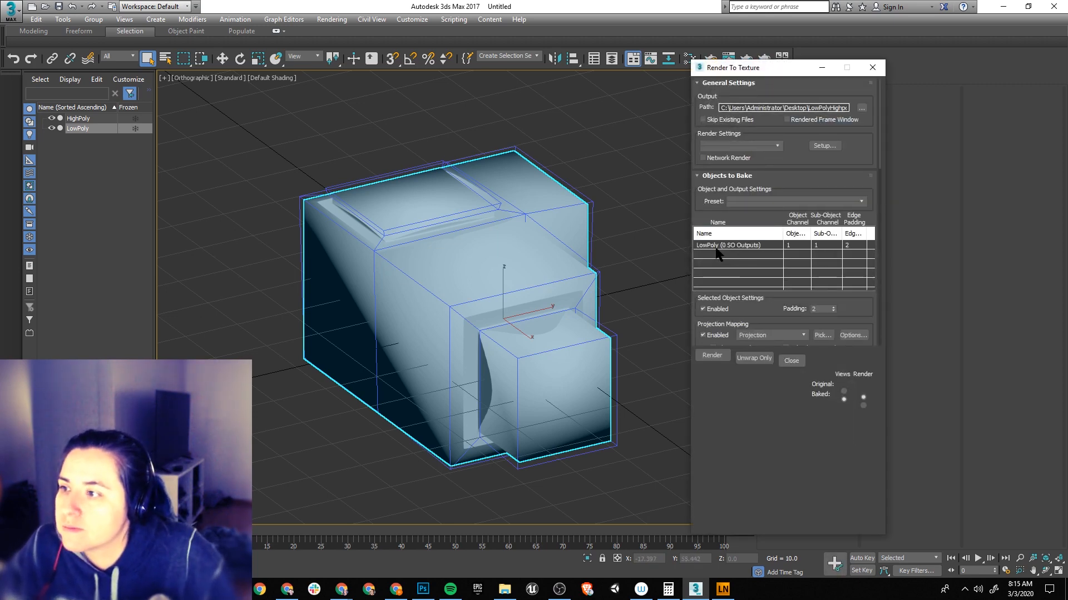
scroll(767, 288, down, 2)
scroll(769, 291, down, 6)
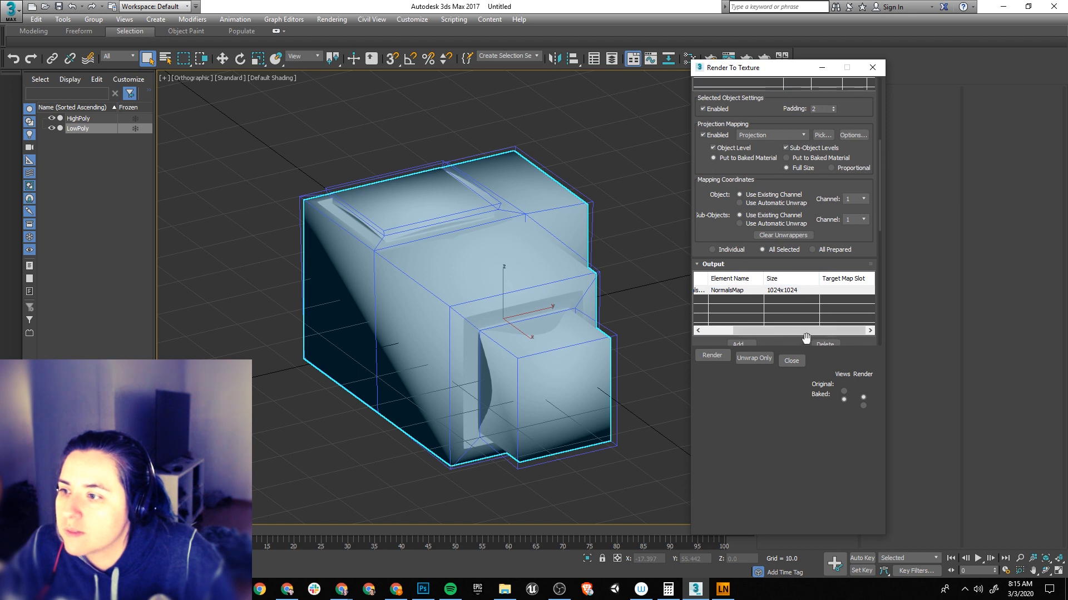
click(827, 342)
Step: Add a NormalsMap texture element to LowPoly's bake output list
drag(809, 68, 629, 50)
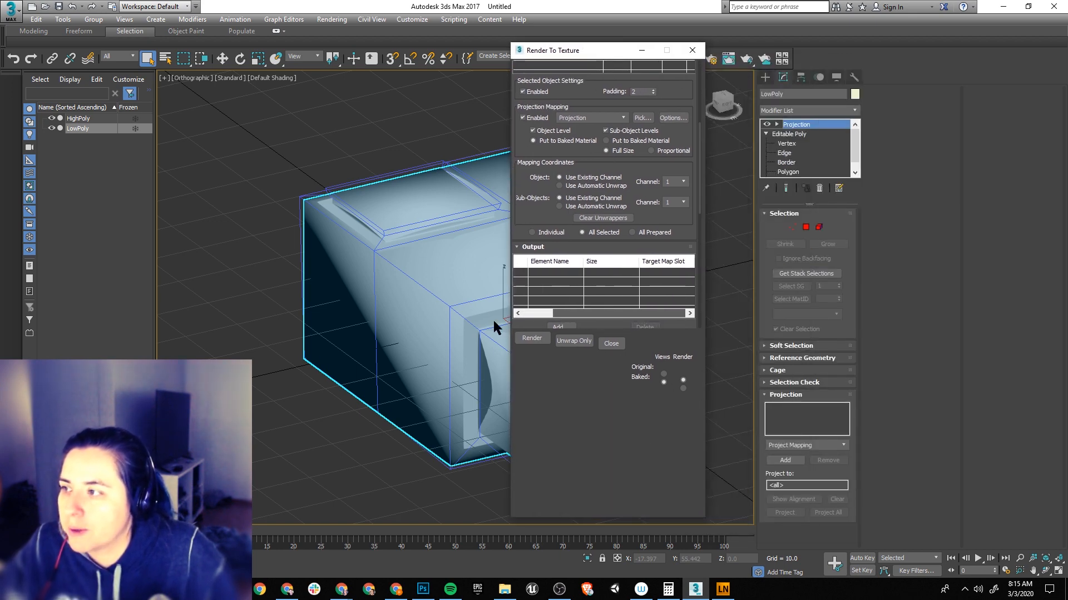
drag(555, 313, 519, 313)
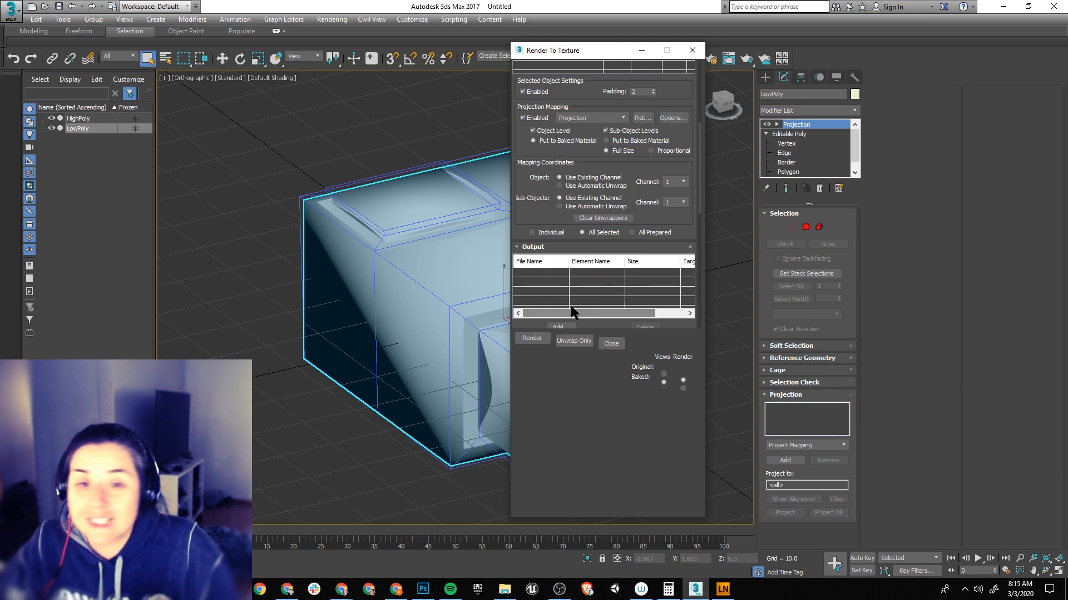
scroll(606, 261, down, 1)
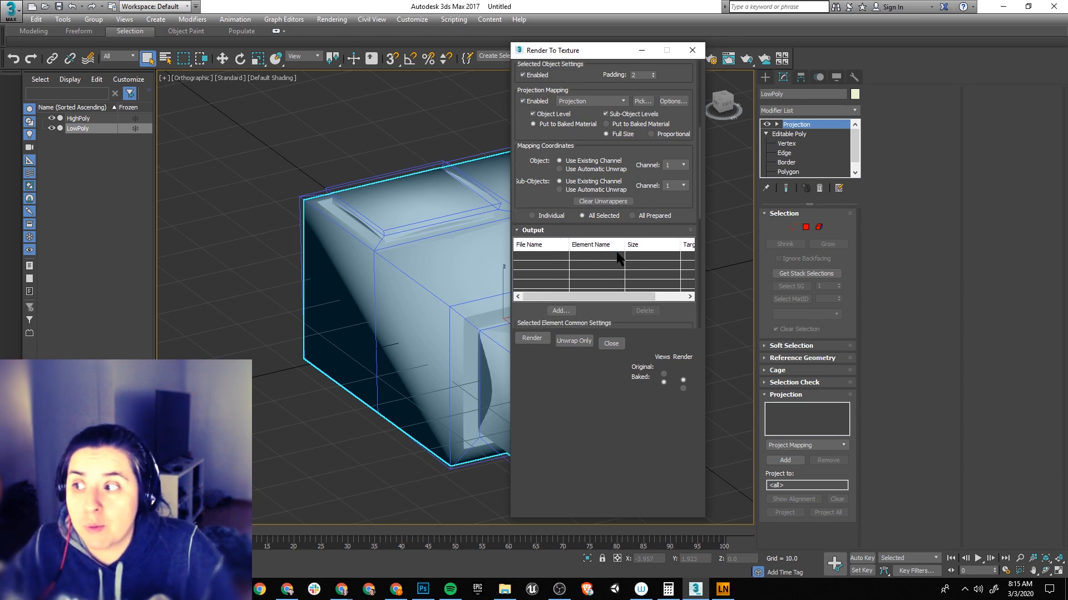
click(558, 312)
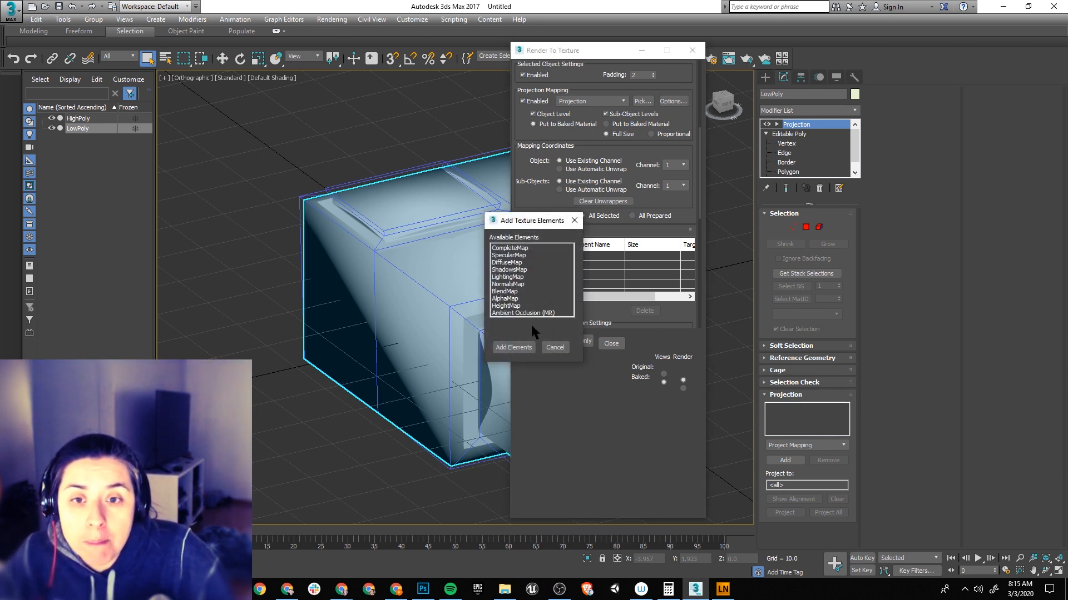
click(510, 278)
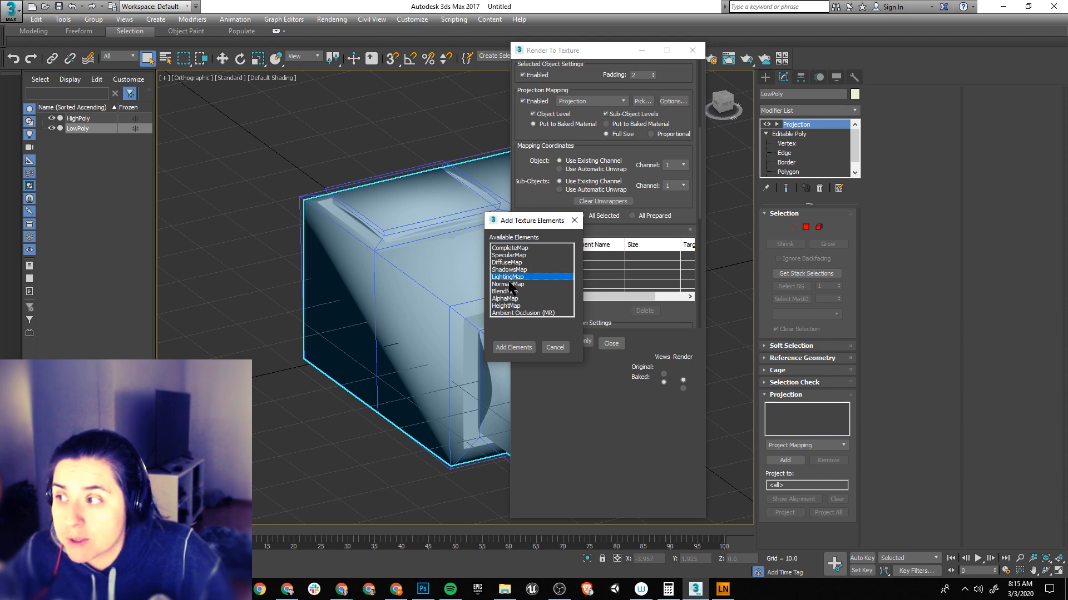
click(509, 284)
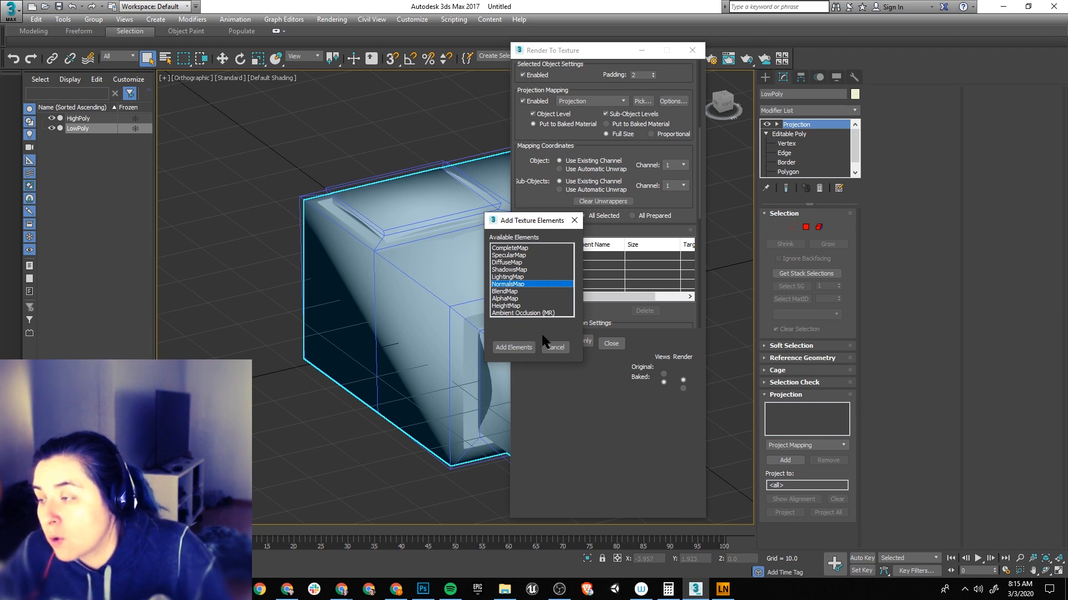
click(507, 314)
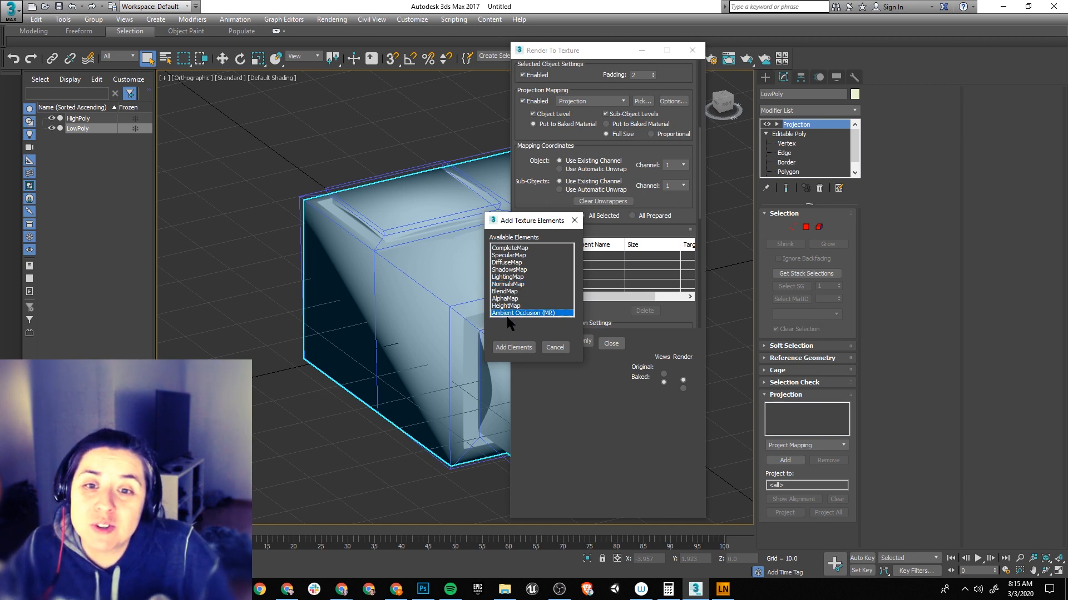
click(508, 284)
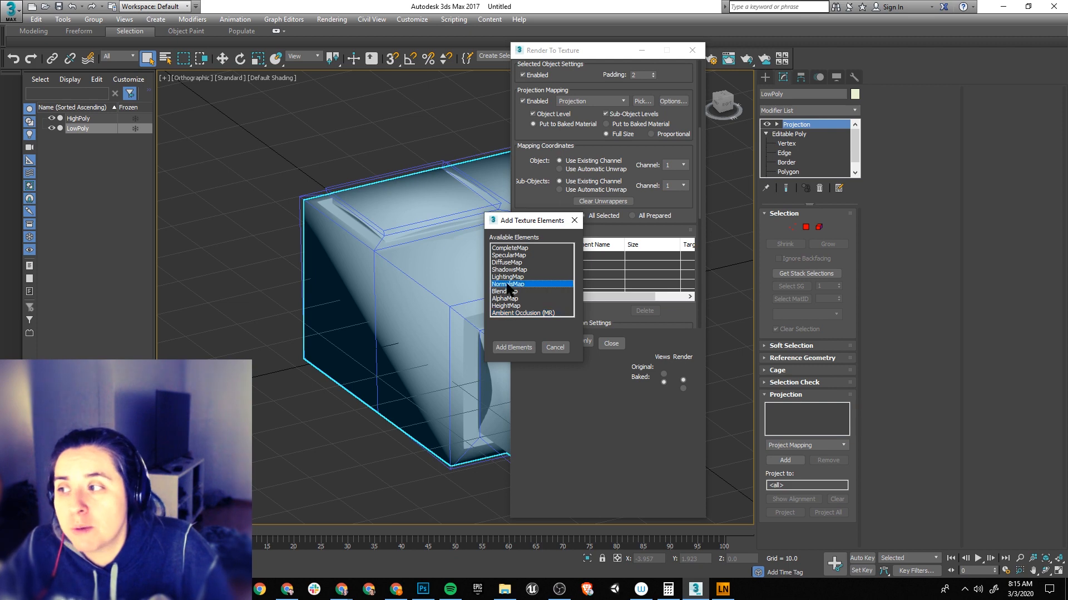
click(515, 349)
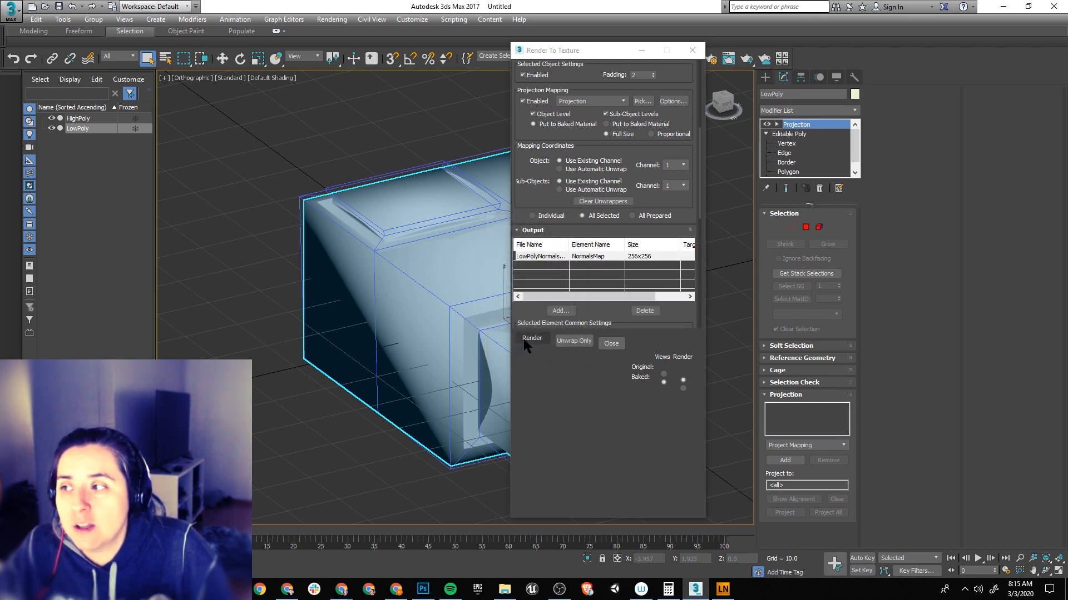
Step: Set the NormalsMap element's target map slot to Specular Level and review its map size and baked material settings
click(651, 257)
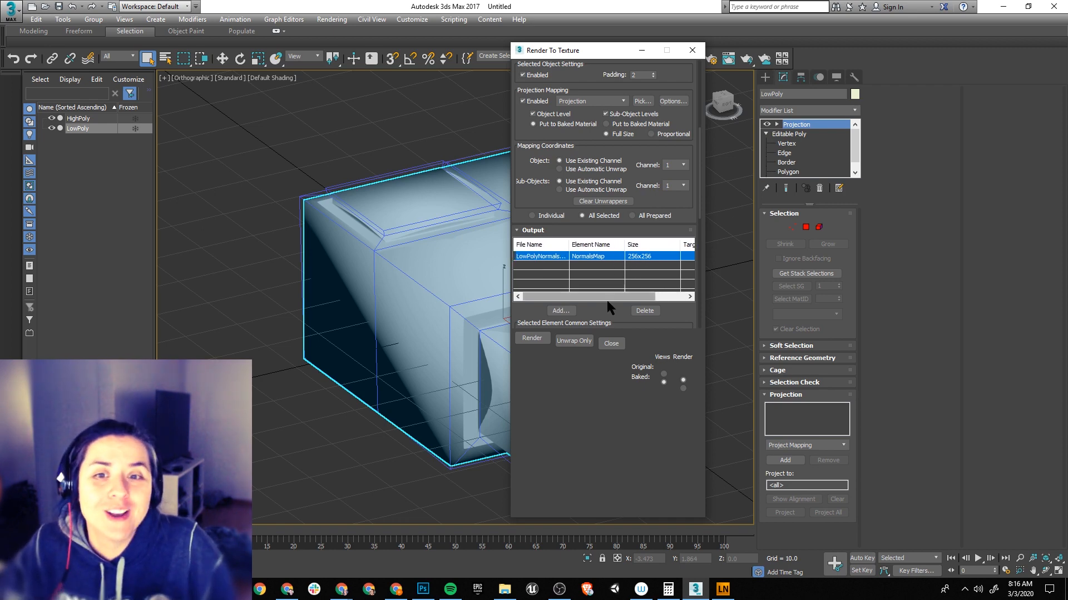
scroll(640, 256, down, 2)
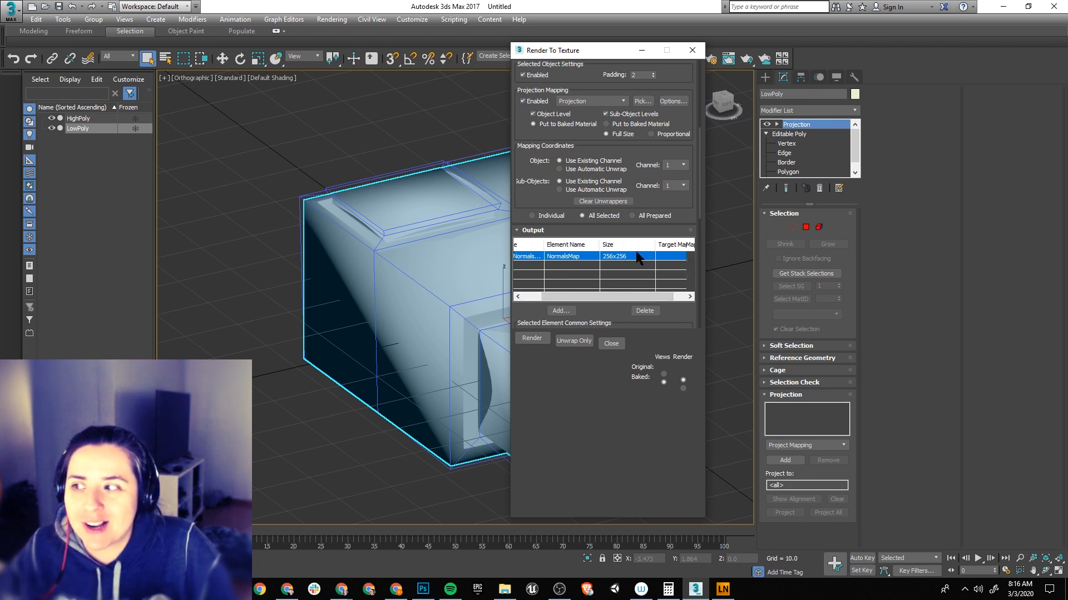
scroll(609, 301, down, 1)
scroll(606, 281, down, 4)
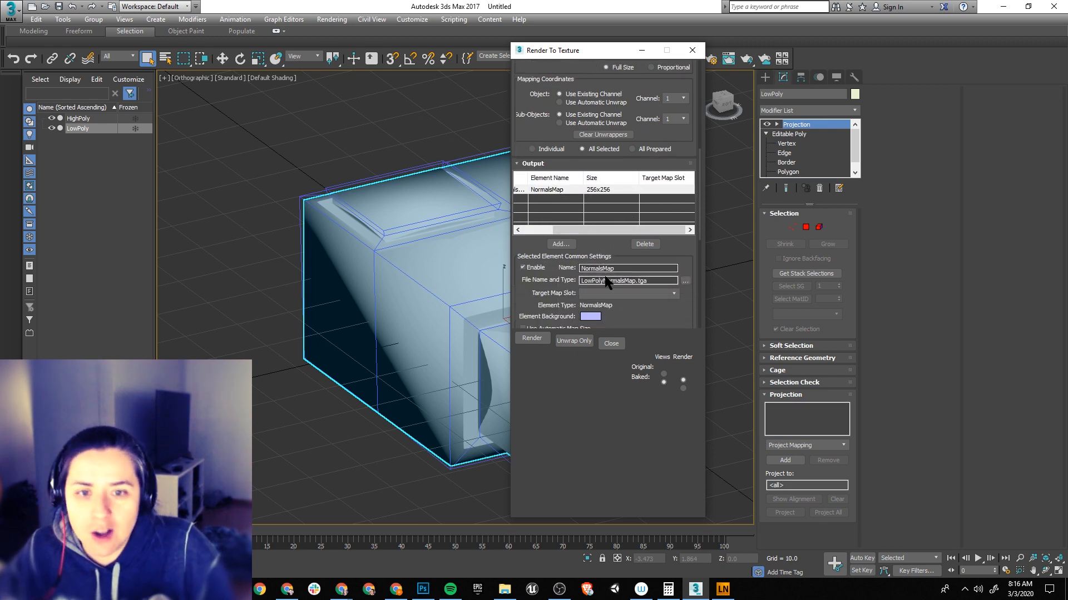
scroll(641, 302, down, 1)
scroll(644, 298, down, 2)
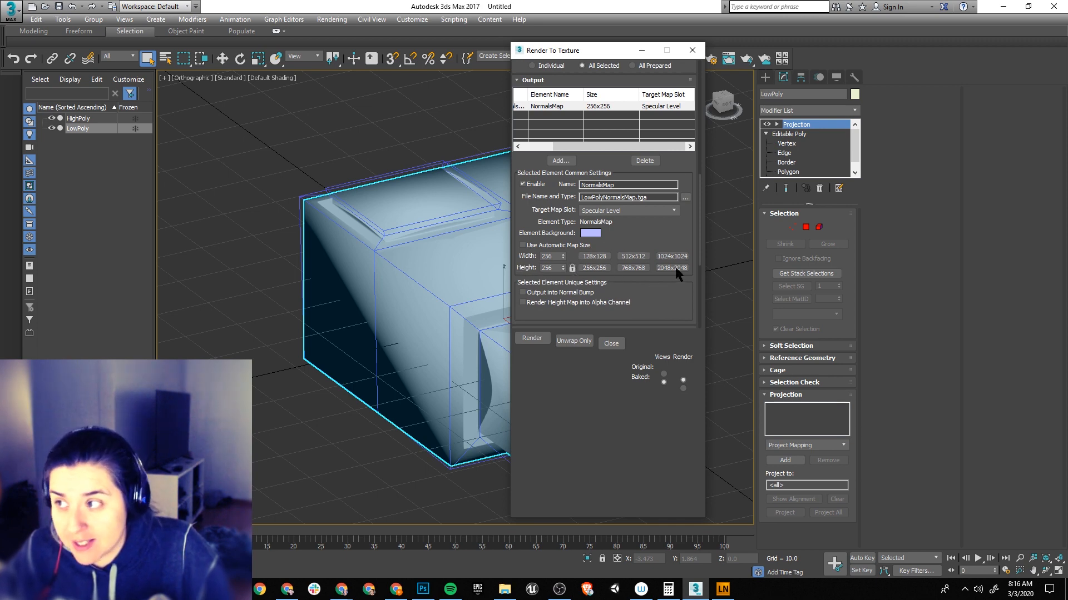
scroll(618, 284, down, 2)
scroll(623, 292, down, 3)
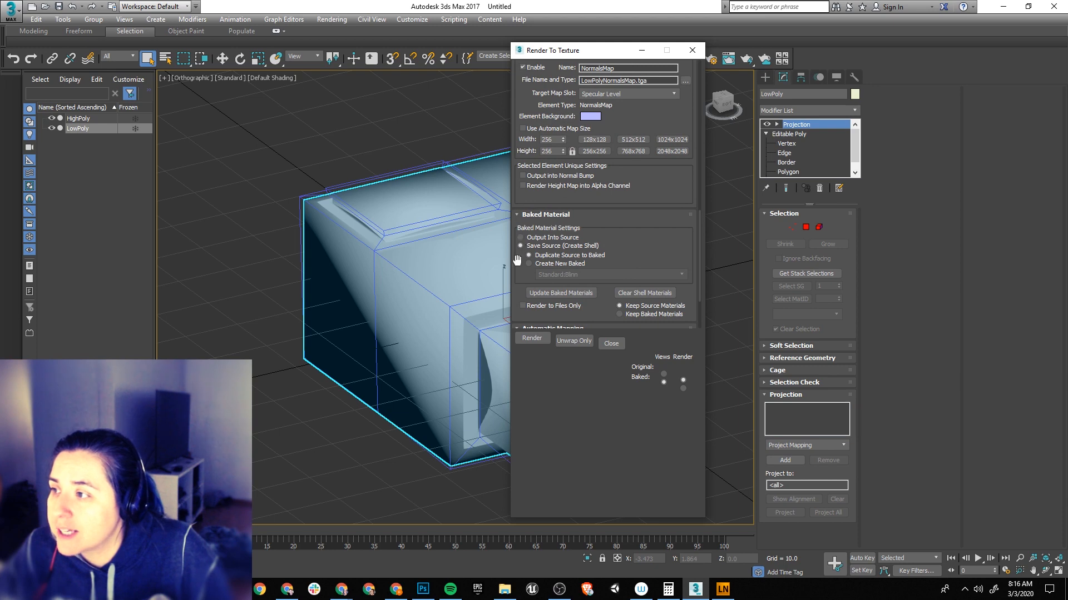
scroll(581, 266, down, 2)
scroll(581, 266, down, 3)
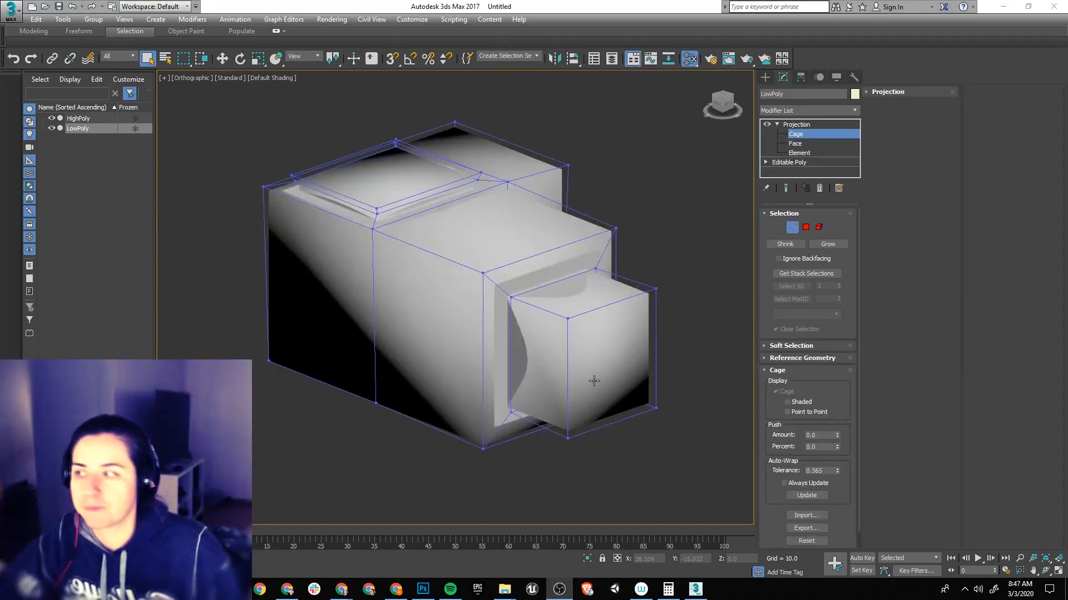
Step: Render LowPoly's texture bake with Render To Texture, view the rendered frame, and close its window
middle_drag(554, 357, 572, 365)
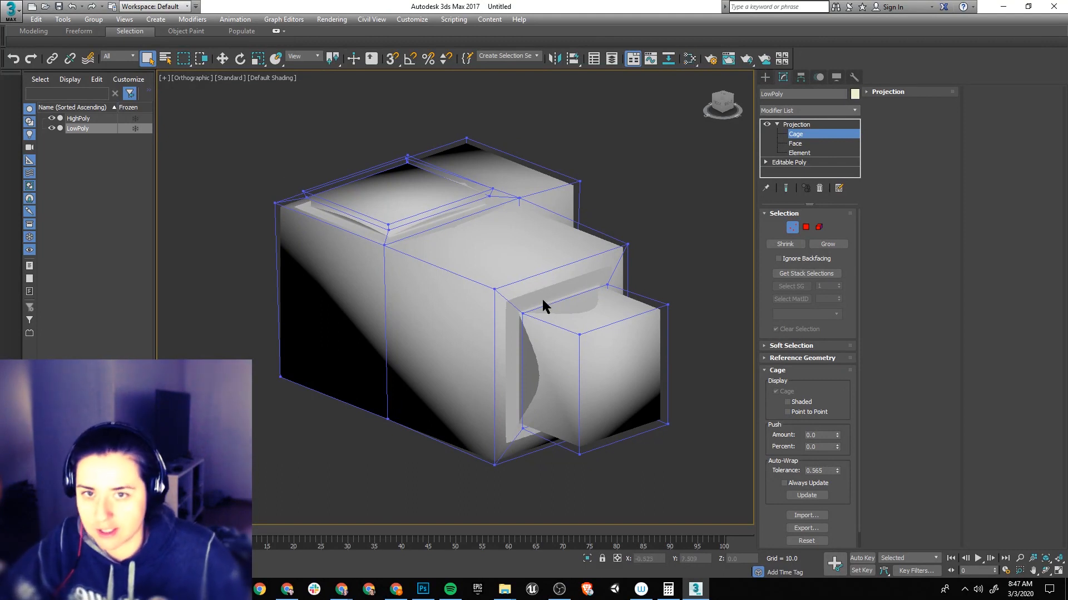
alt+middle_drag(516, 329, 619, 273)
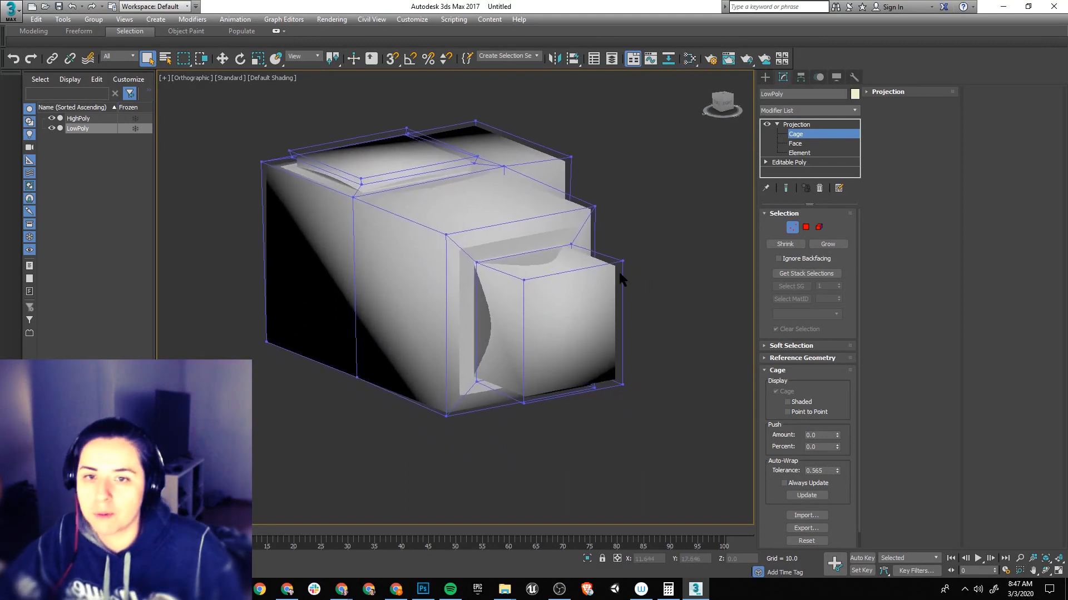
middle_drag(524, 239, 523, 248)
key(0)
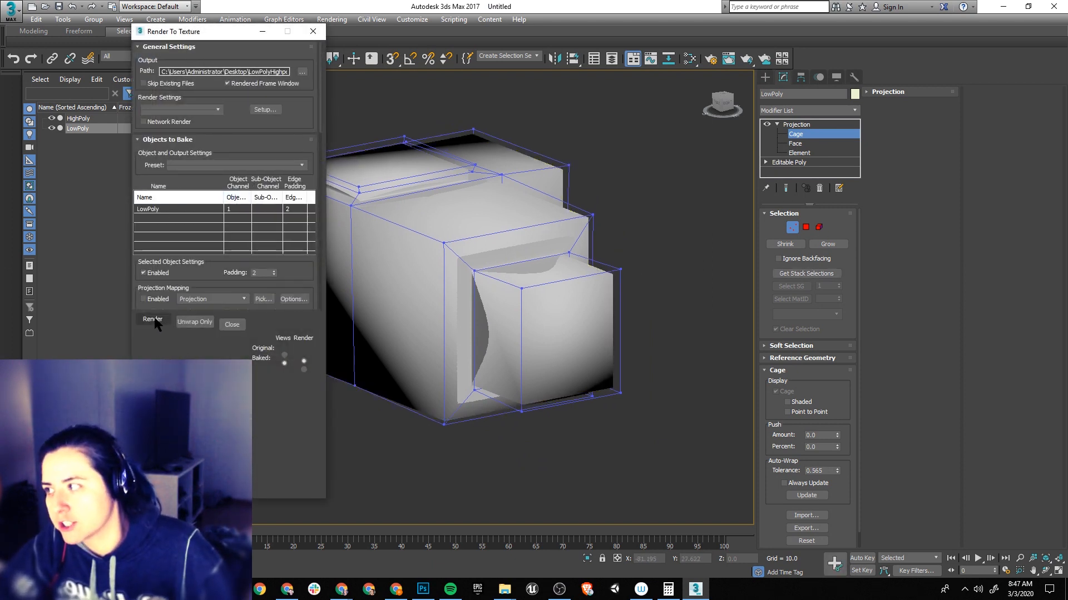
middle_drag(496, 173, 584, 191)
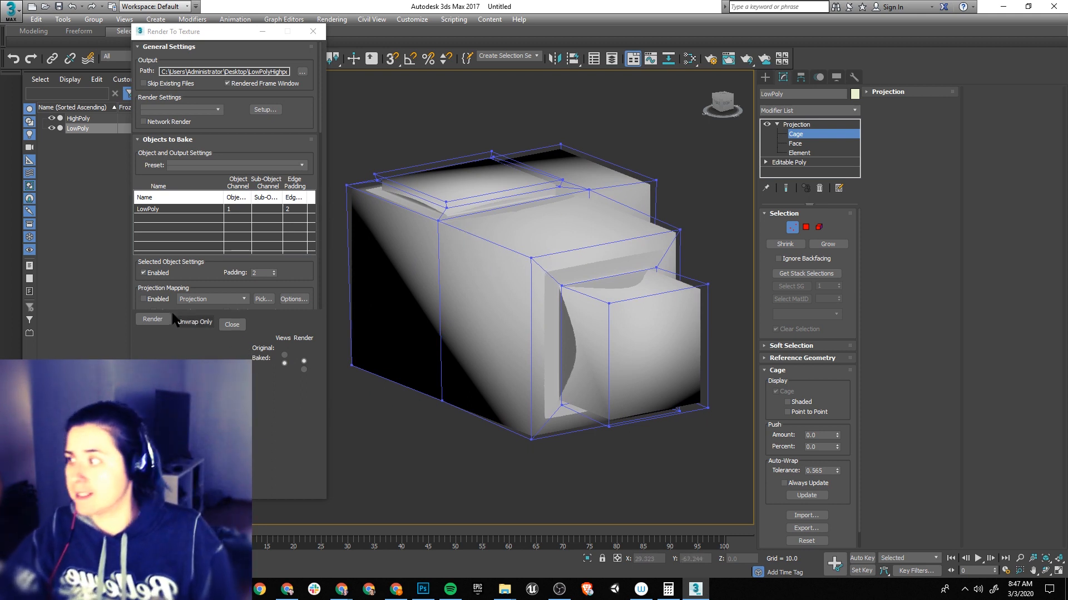
click(152, 319)
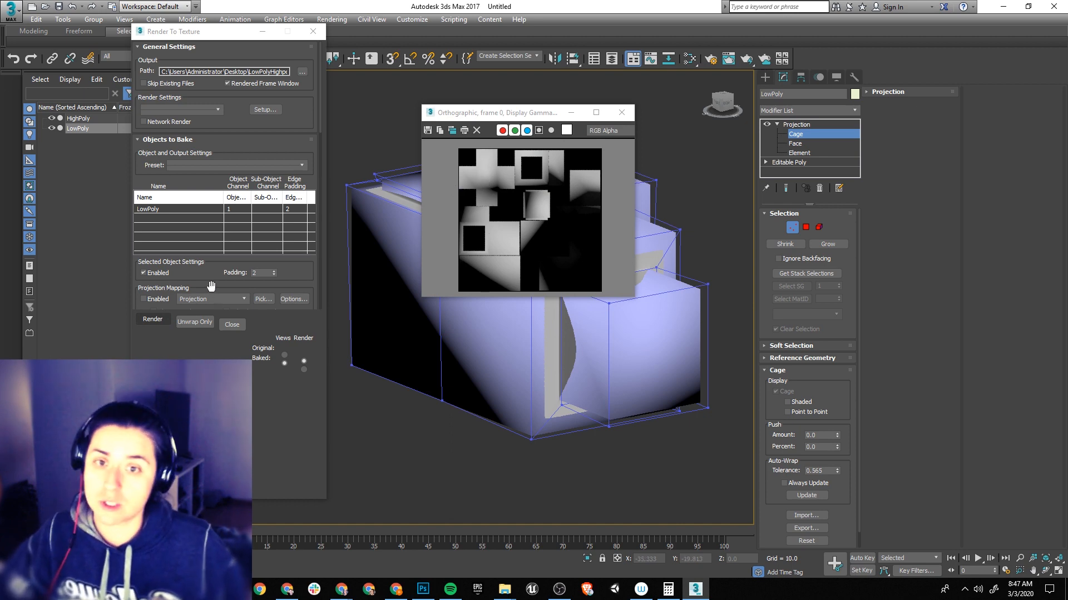
scroll(331, 268, up, 2)
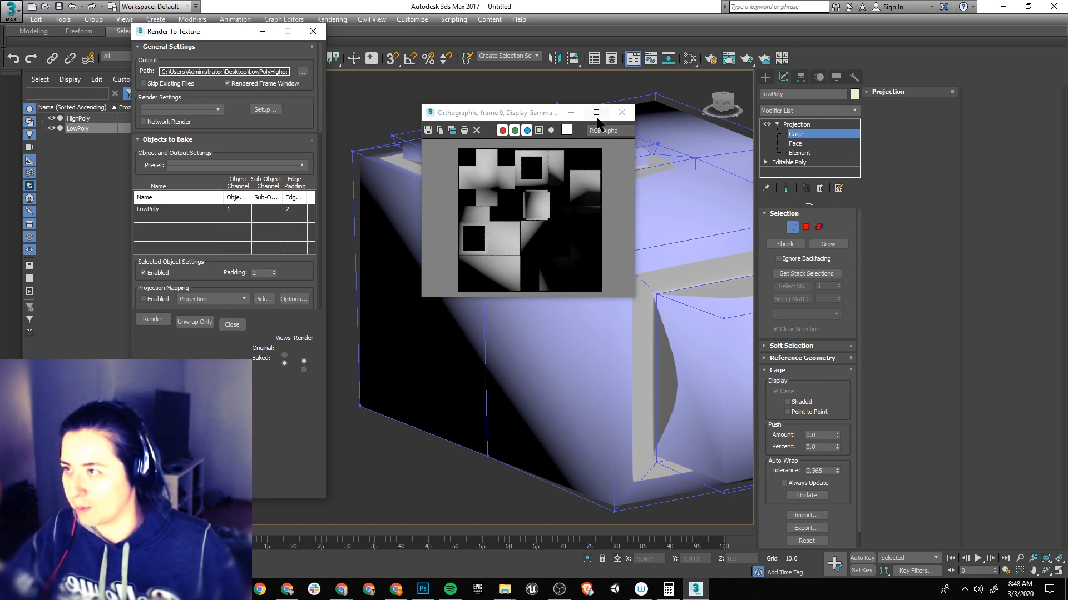
click(622, 116)
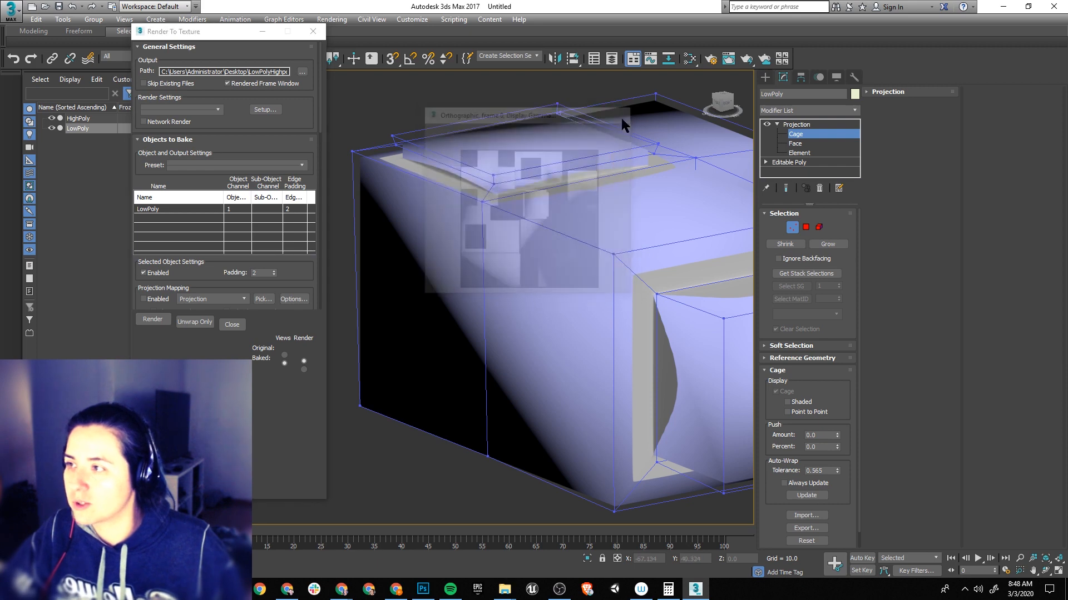
Step: Examine the baked LowPoly model and its cage around the protruding block from front and side angles
middle_drag(640, 249, 513, 212)
click(696, 160)
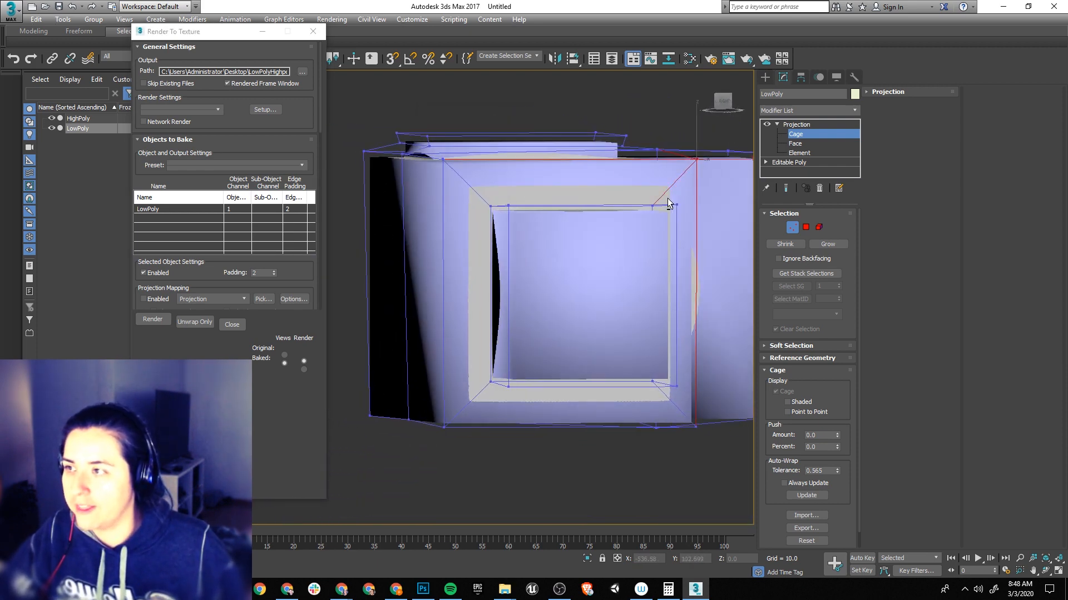
alt+middle_drag(670, 203, 507, 257)
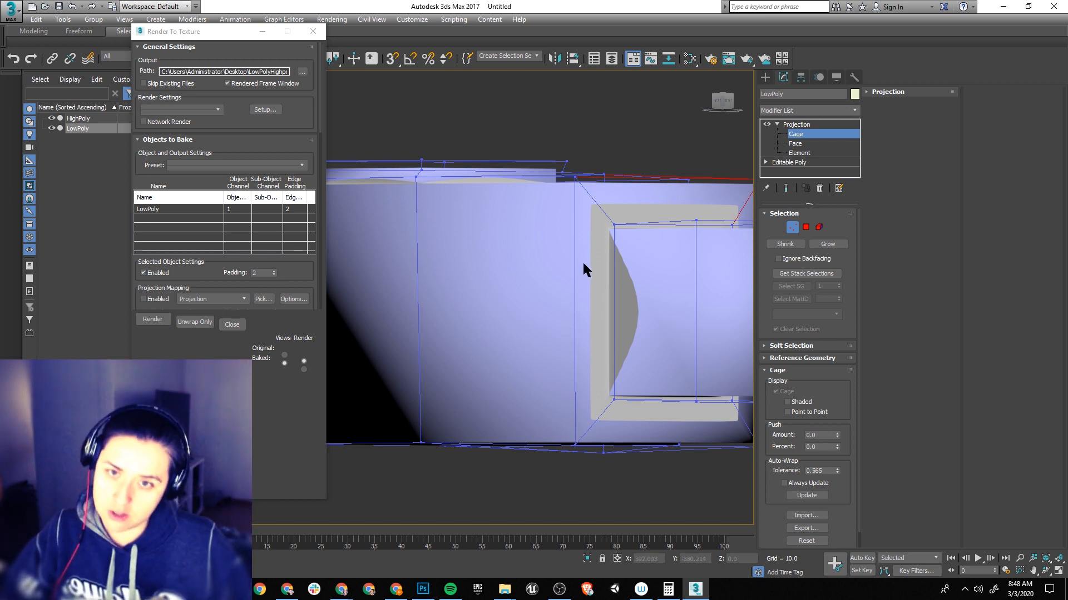
scroll(556, 231, down, 3)
alt+middle_drag(555, 231, 601, 257)
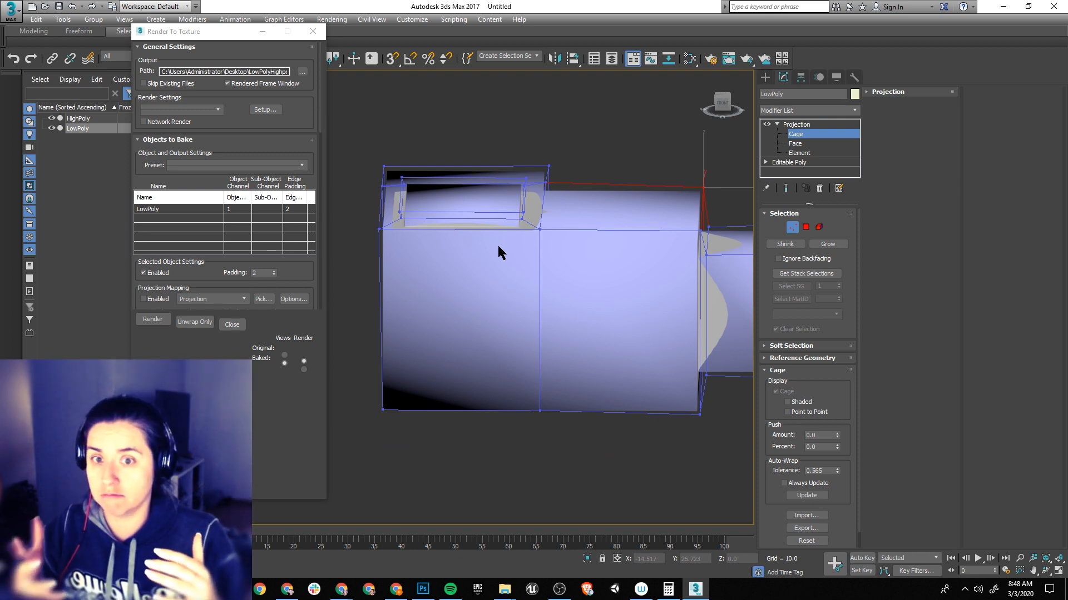
alt+middle_drag(446, 105, 458, 187)
scroll(559, 271, down, 2)
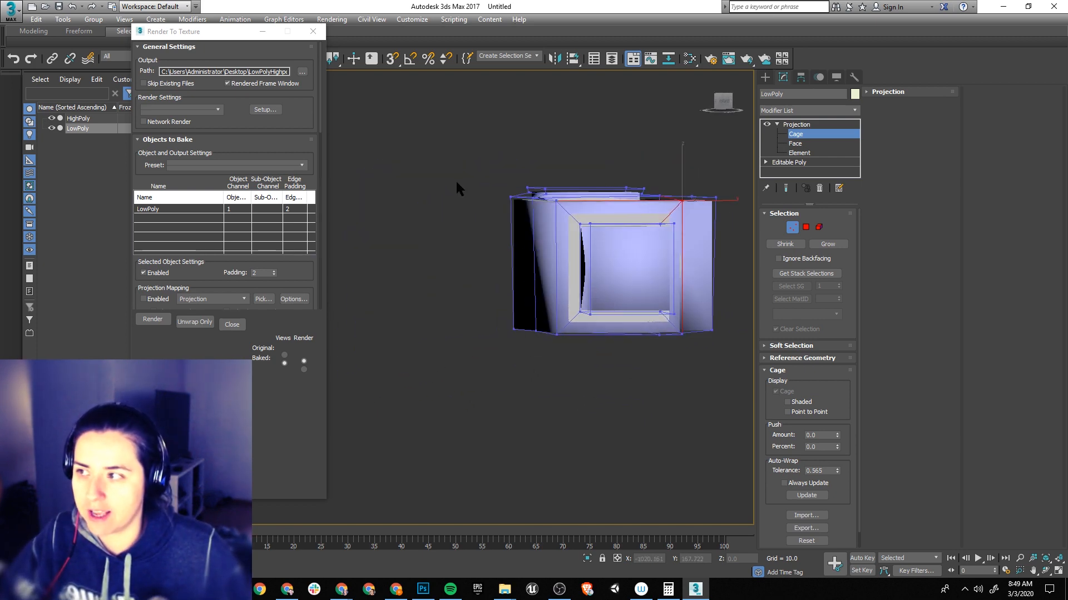
Step: Select all the vertices of LowPoly's projection cage at the Cage sub-object level
drag(473, 177, 769, 384)
alt+middle_drag(662, 356, 643, 367)
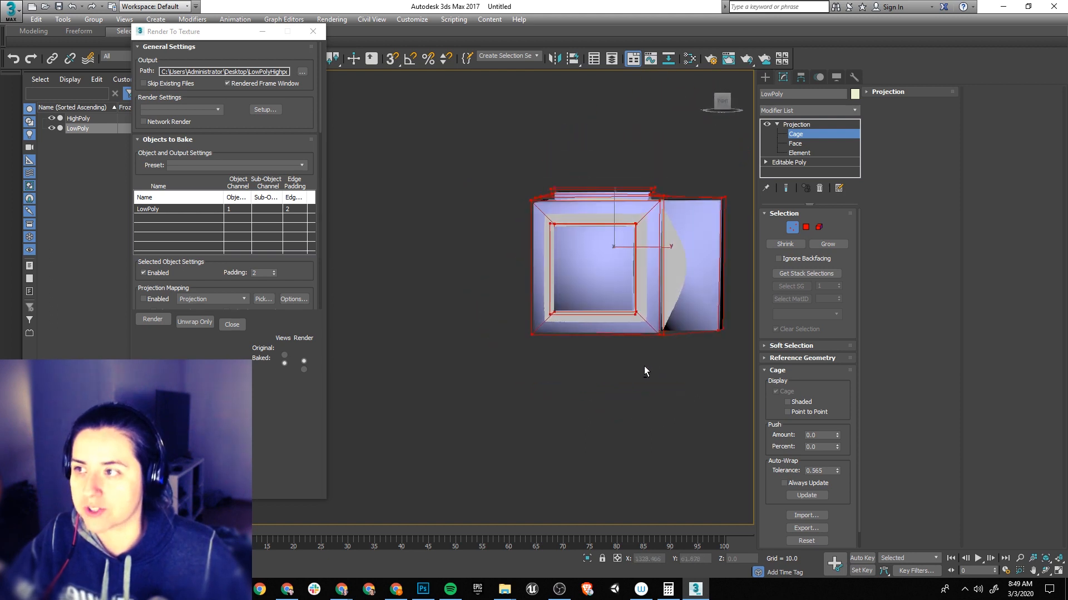
click(795, 135)
click(794, 136)
mouse_move(636, 308)
alt+middle_down()
mouse_move(656, 308)
mouse_move(640, 301)
alt+middle_up()
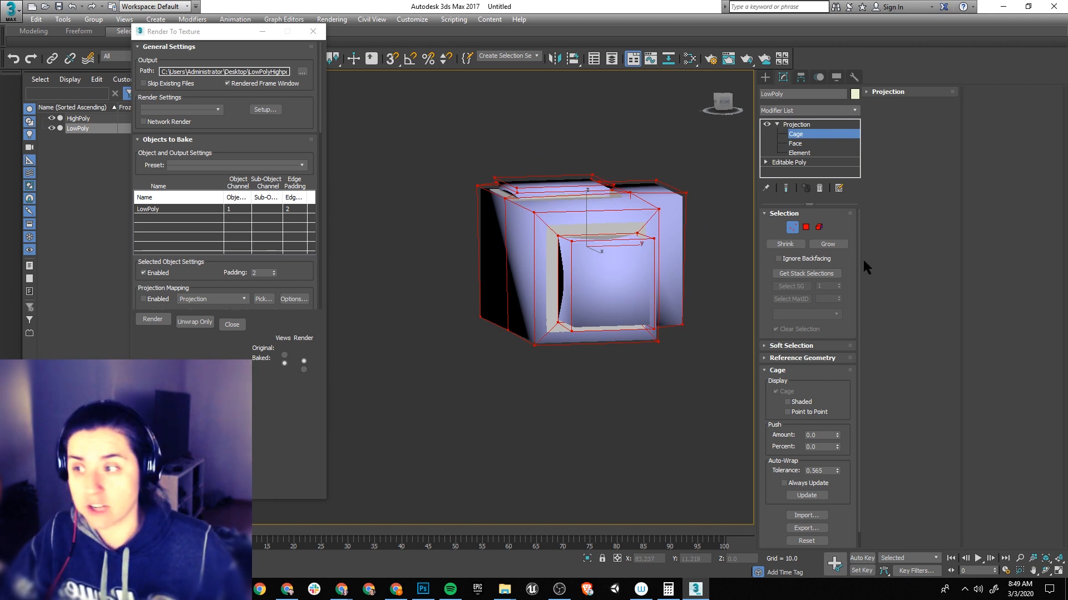
Step: Turn on shaded display for the projection cage and examine how it surrounds the model
scroll(822, 317, down, 1)
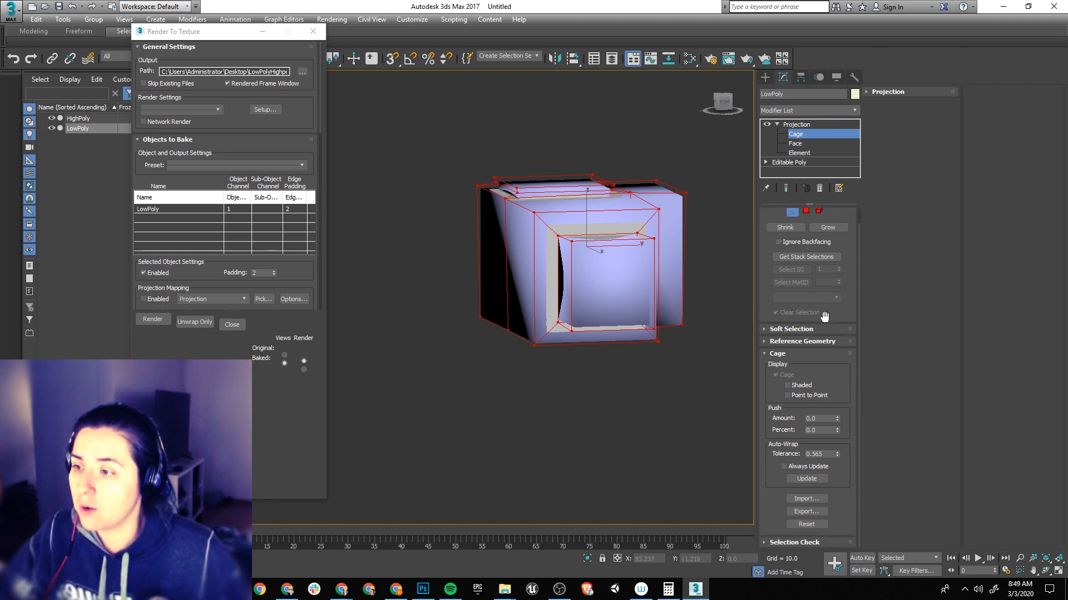
click(787, 385)
mouse_move(616, 343)
middle_down()
mouse_move(601, 375)
mouse_move(652, 373)
middle_up()
scroll(651, 368, up, 3)
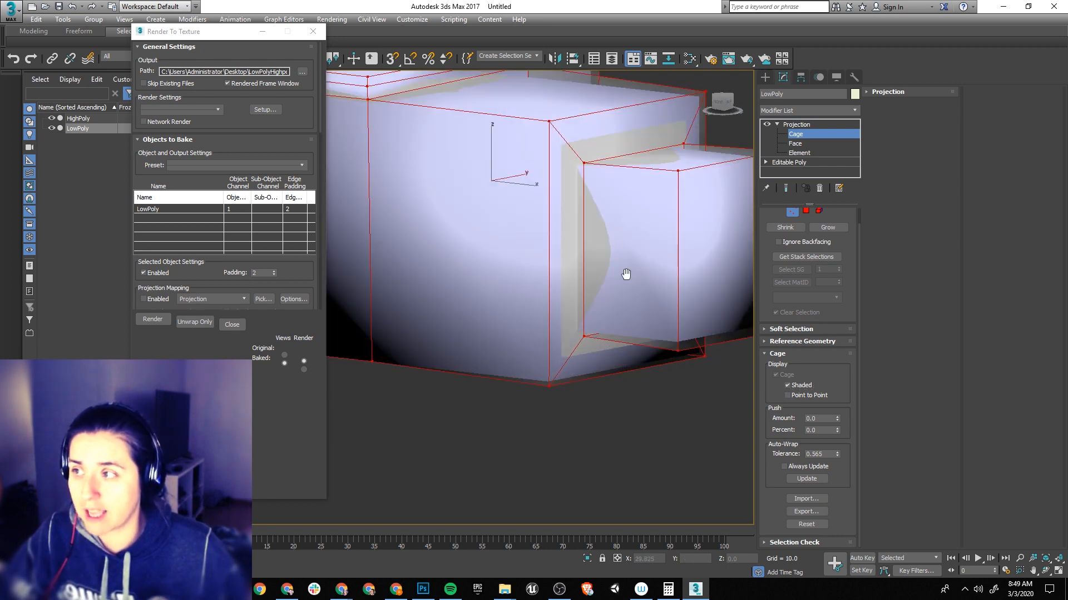
middle_drag(626, 274, 593, 413)
alt+middle_drag(589, 303, 620, 337)
middle_drag(539, 335, 563, 329)
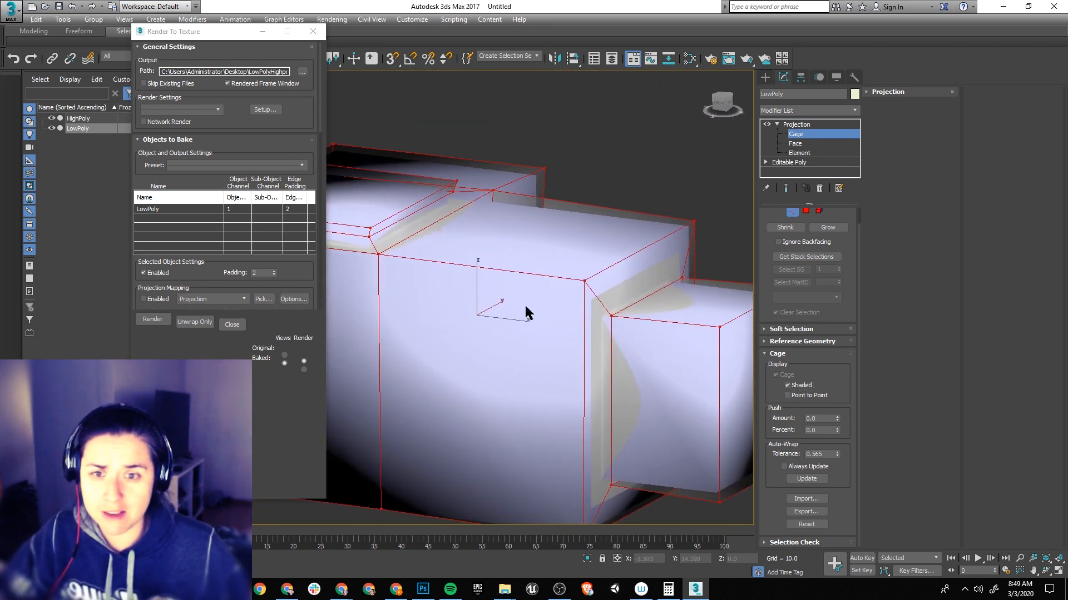
scroll(548, 245, down, 3)
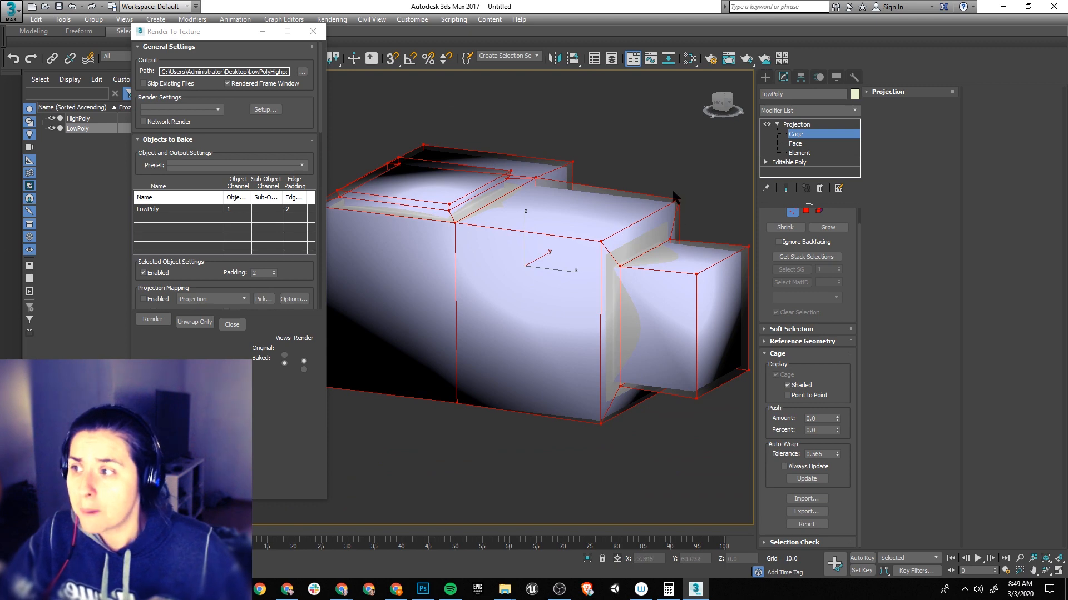
Step: Try moving the single cage vertex at the body's upper corner above the protruding block, and undo the move
click(677, 200)
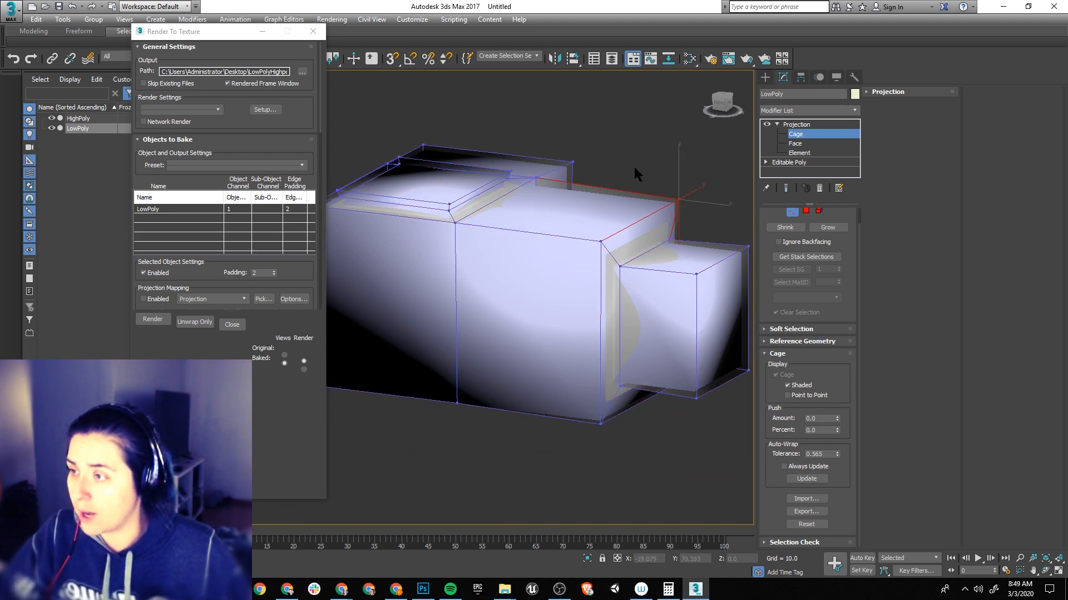
click(795, 143)
click(791, 211)
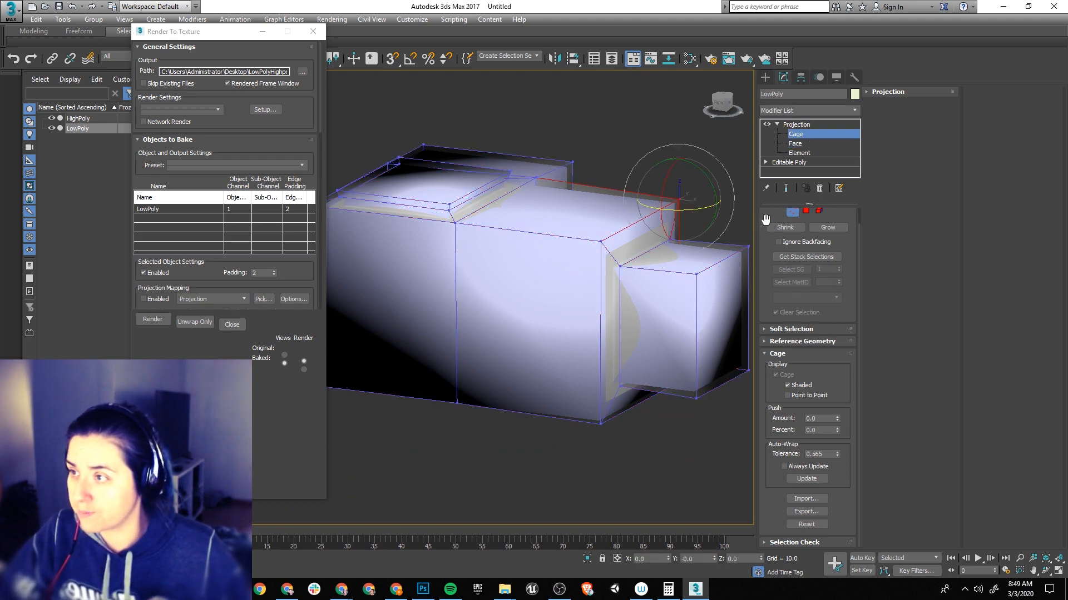
drag(689, 185, 663, 201)
alt+middle_drag(662, 212, 540, 226)
scroll(649, 249, up, 3)
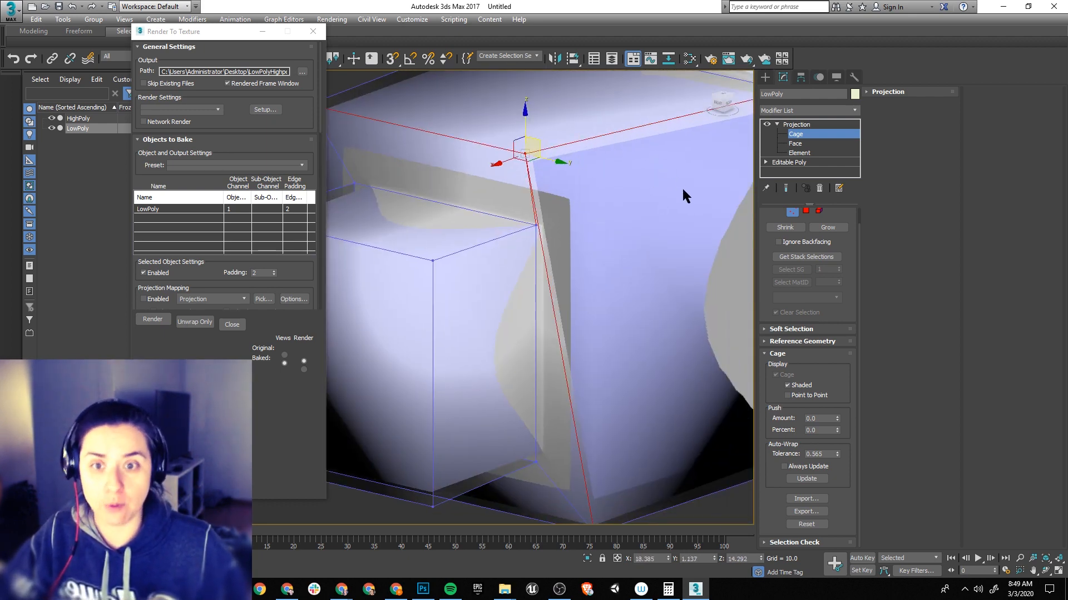
key(ctrl+z)
Step: Select all the vertices of LowPoly's projection cage and reset the cage
alt+middle_drag(604, 255, 525, 321)
scroll(521, 323, down, 3)
scroll(522, 325, down, 3)
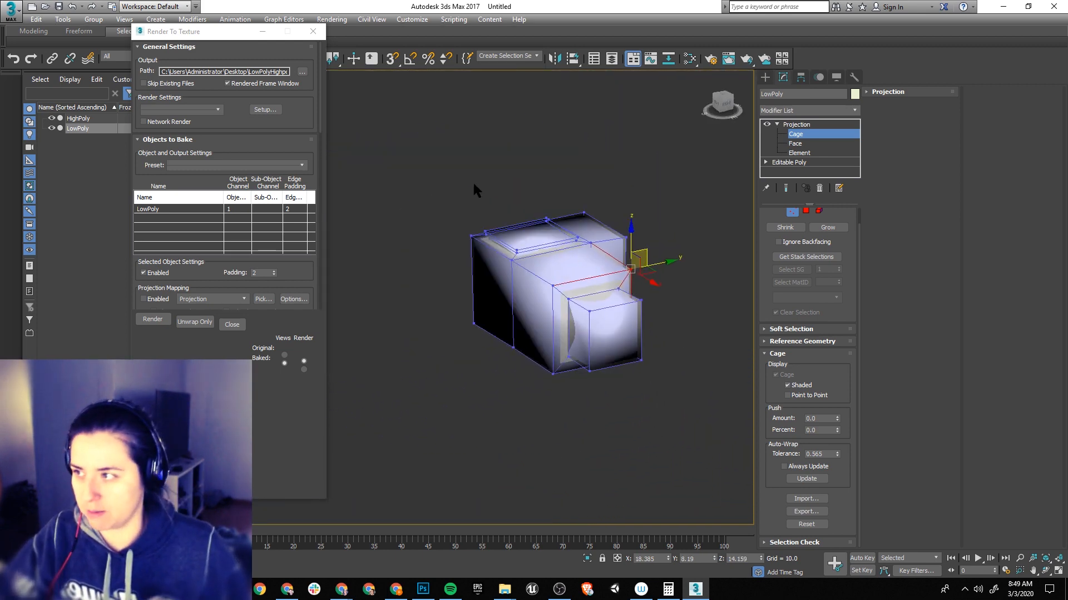
drag(475, 186, 667, 418)
mouse_move(617, 445)
alt+middle_down()
mouse_move(626, 348)
mouse_move(621, 426)
alt+middle_up()
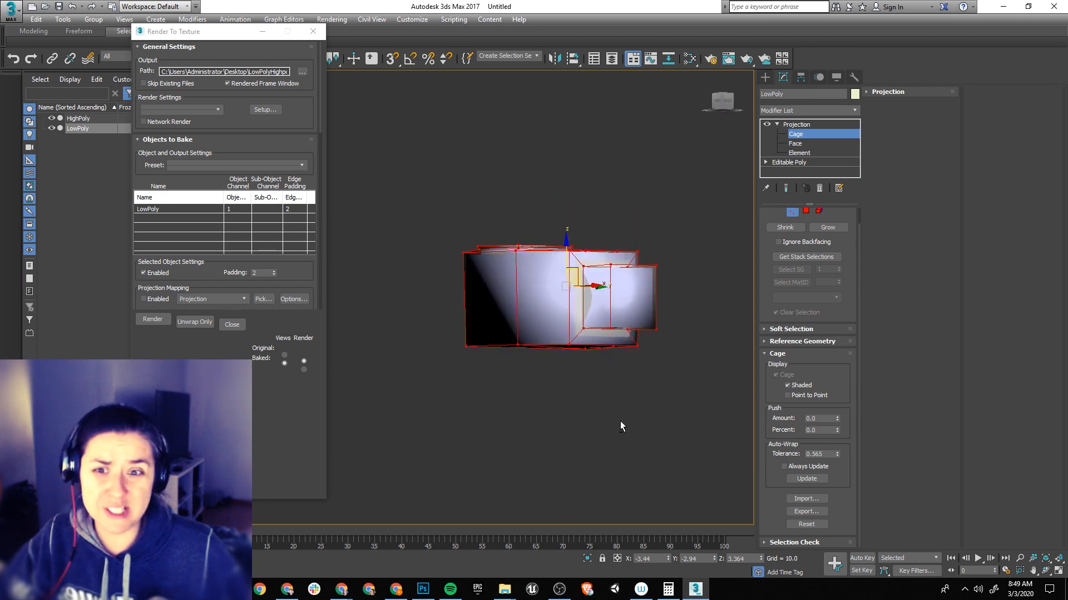
alt+middle_drag(686, 351, 652, 372)
scroll(652, 372, up, 5)
alt+middle_drag(533, 279, 638, 367)
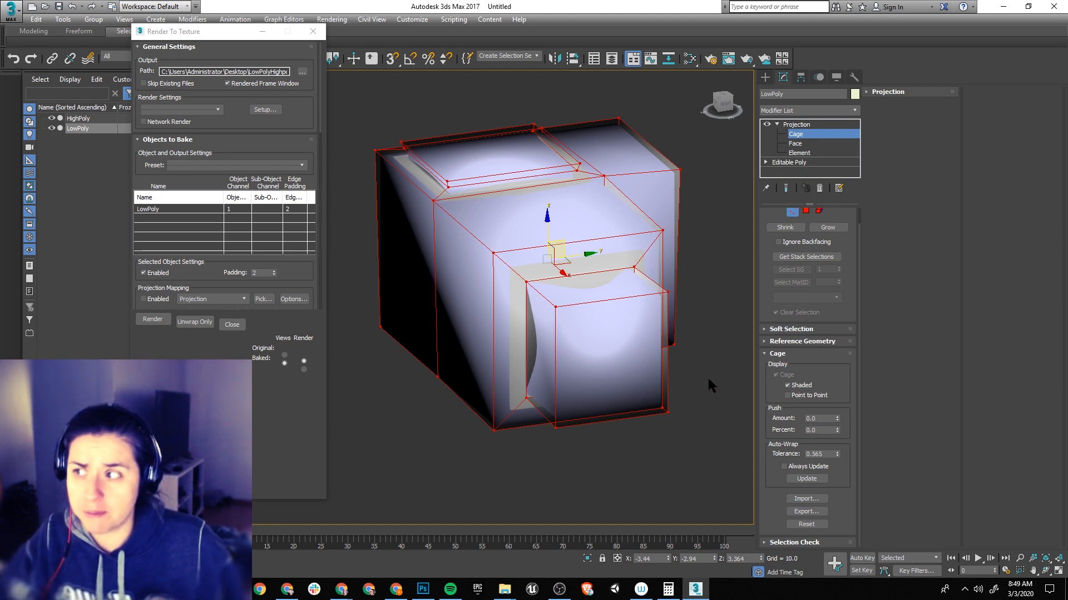
click(774, 376)
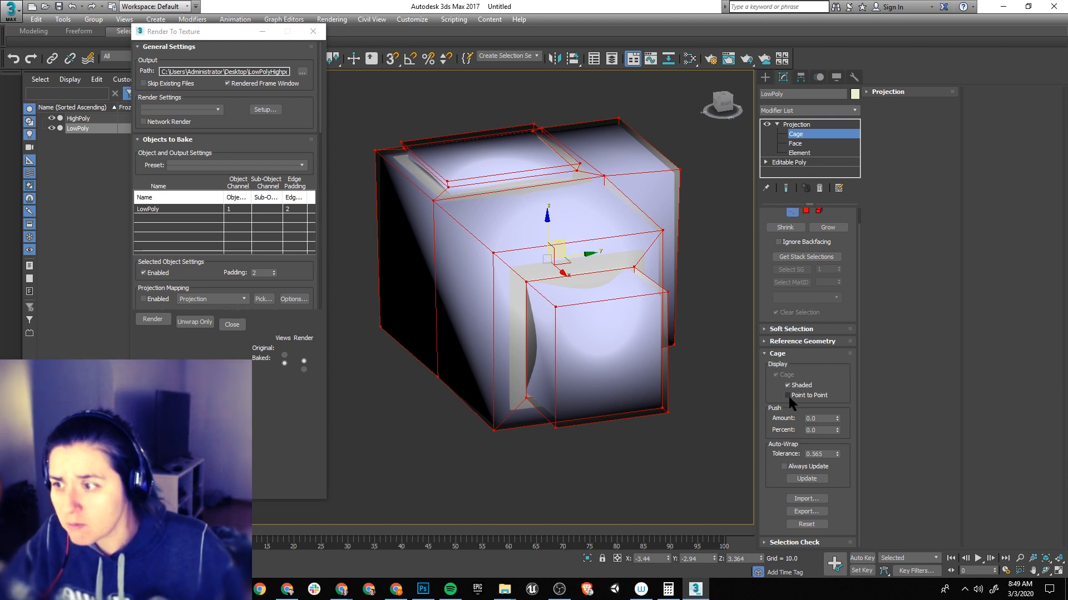
click(804, 524)
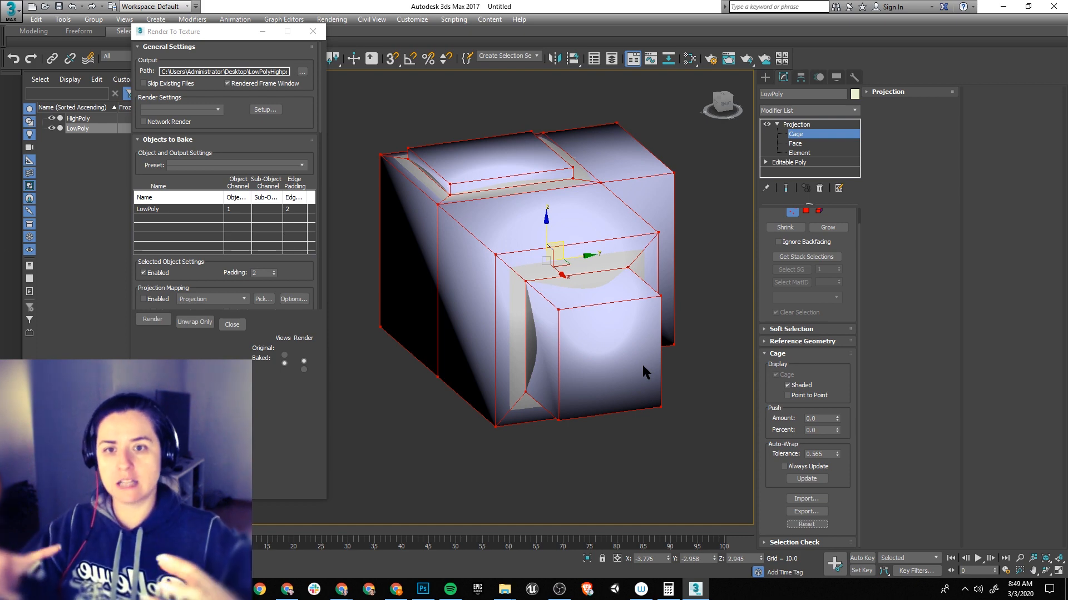
Step: From the front view, select the cage vertices along the upper edge where the protruding block meets the body
alt+middle_drag(537, 311, 528, 262)
scroll(575, 194, up, 10)
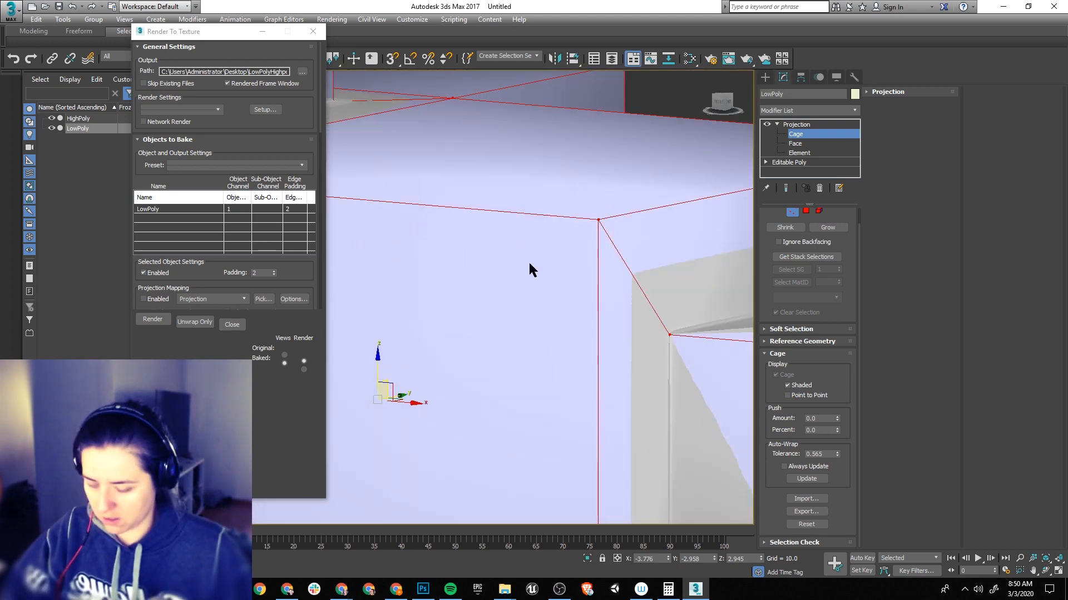
click(714, 104)
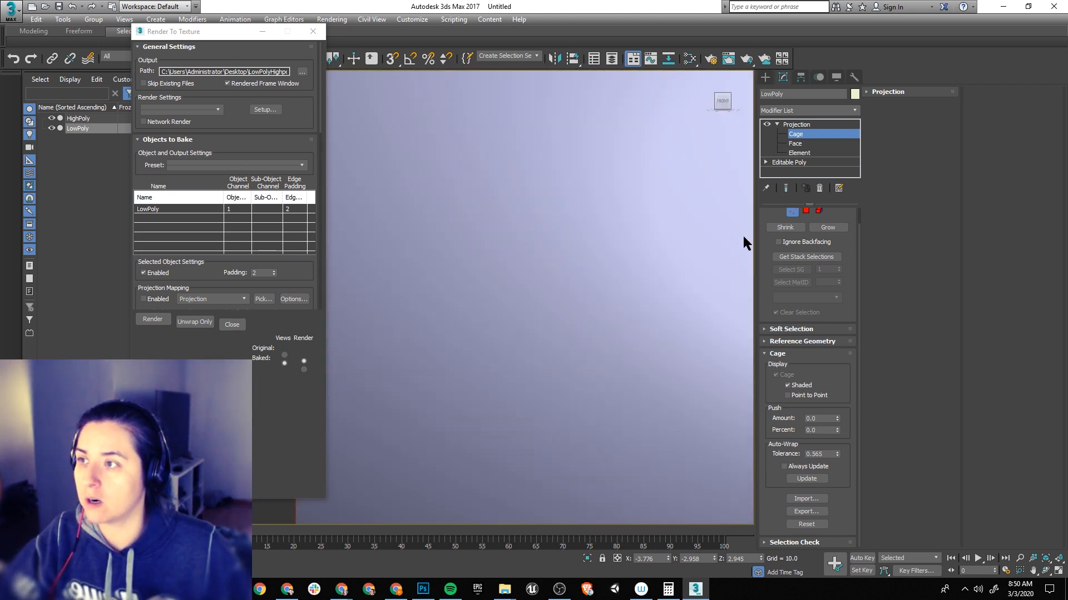
middle_drag(636, 324, 513, 282)
scroll(613, 174, up, 6)
scroll(514, 283, up, 3)
drag(472, 203, 491, 259)
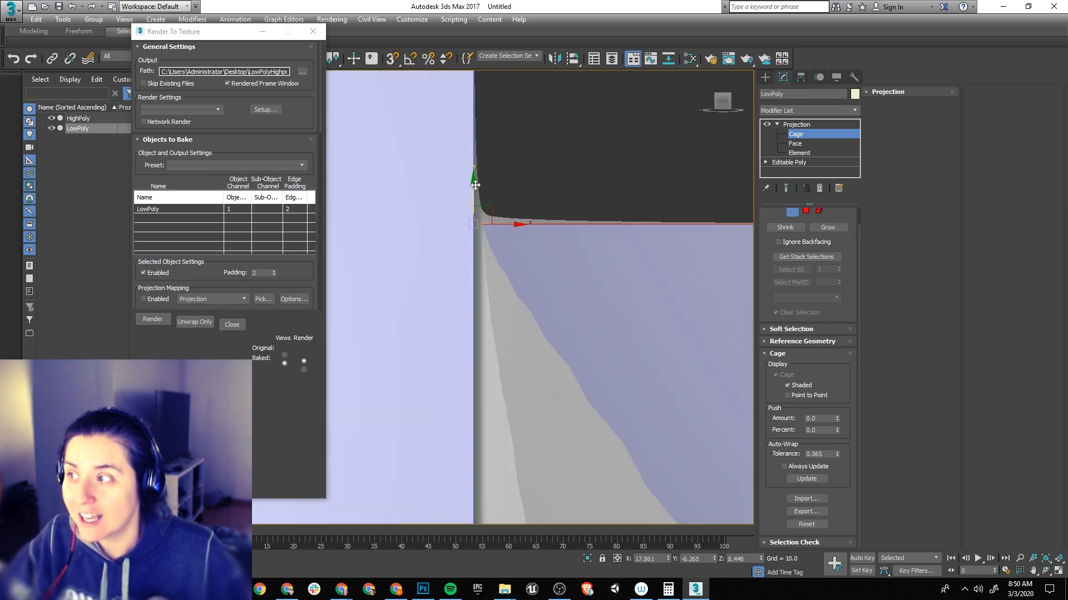
alt+middle_drag(591, 240, 587, 241)
middle_drag(671, 248, 779, 220)
scroll(550, 328, down, 3)
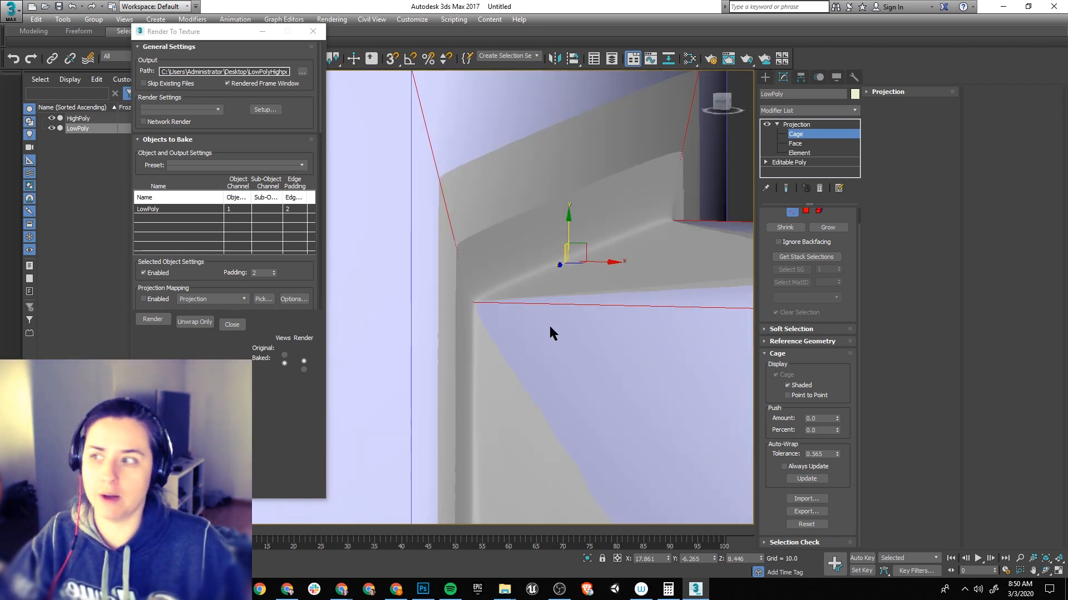
Step: Render LowPoly's texture bake, and add HighPoly as the projection mapping target
click(149, 320)
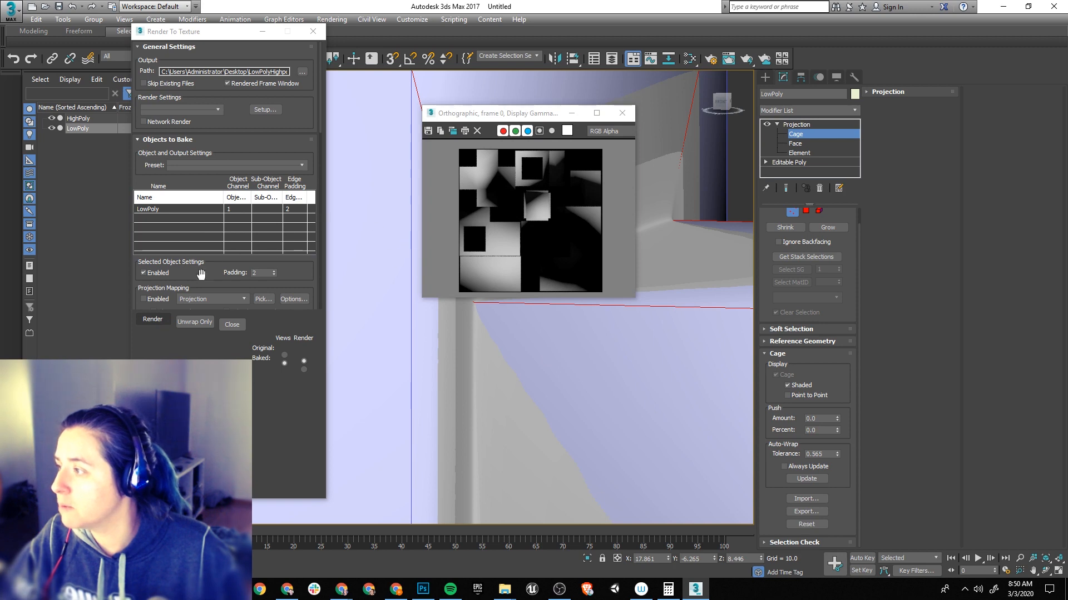
scroll(200, 278, down, 1)
click(262, 283)
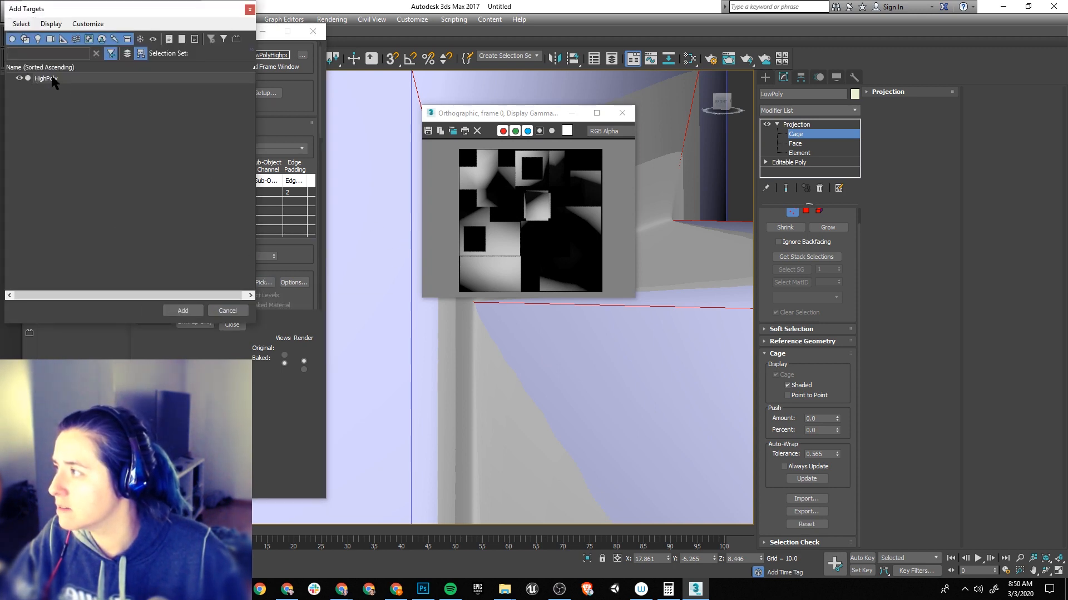
click(55, 81)
click(183, 310)
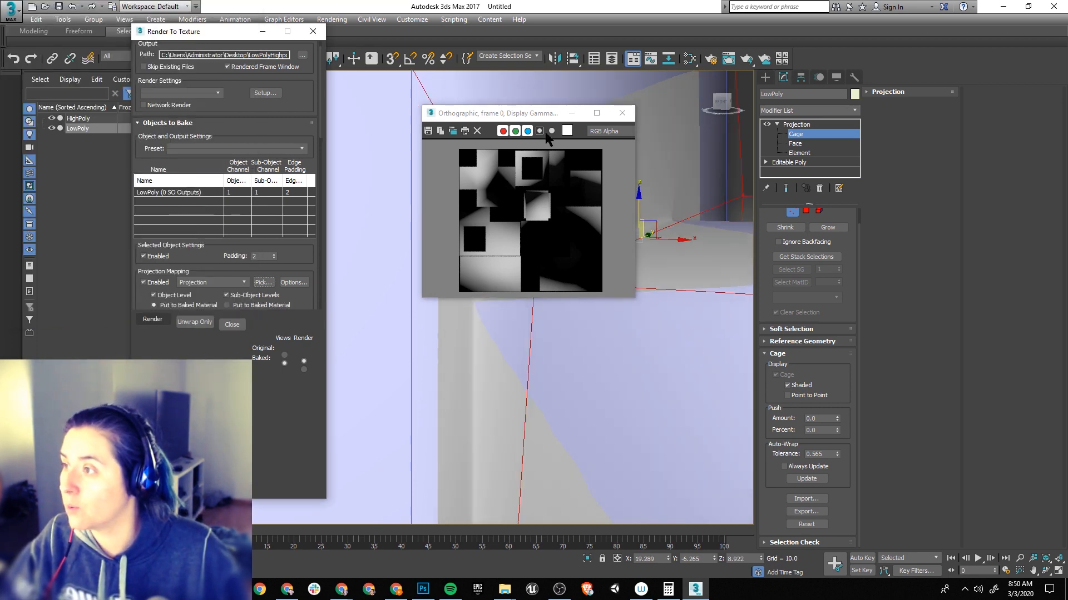
Step: Close the old rendered frame, render the bake again with projection enabled, and compare the result with the cage around the protruding block
click(622, 113)
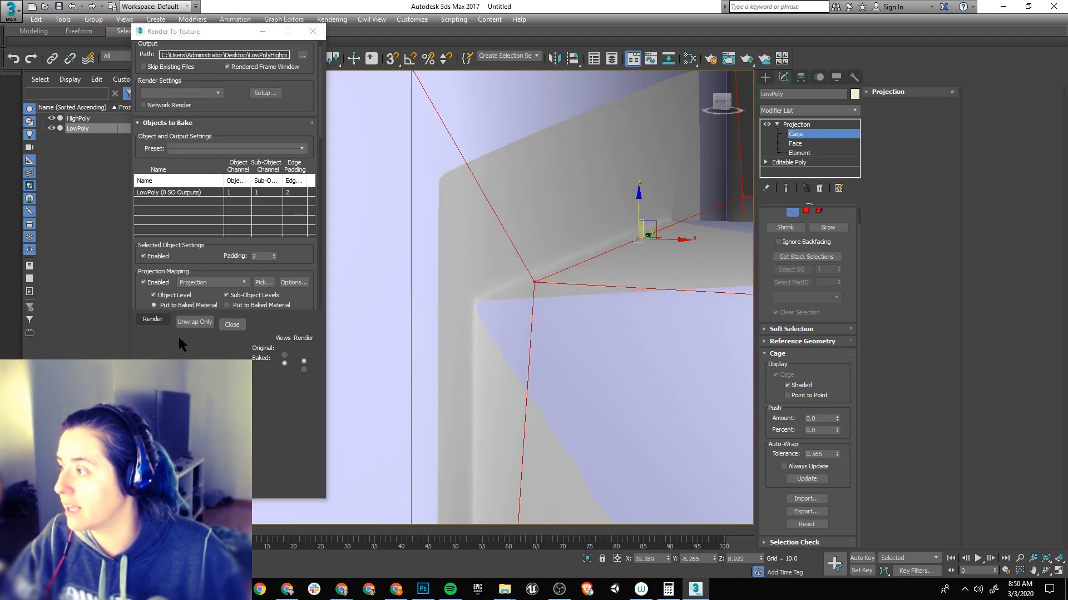
click(154, 320)
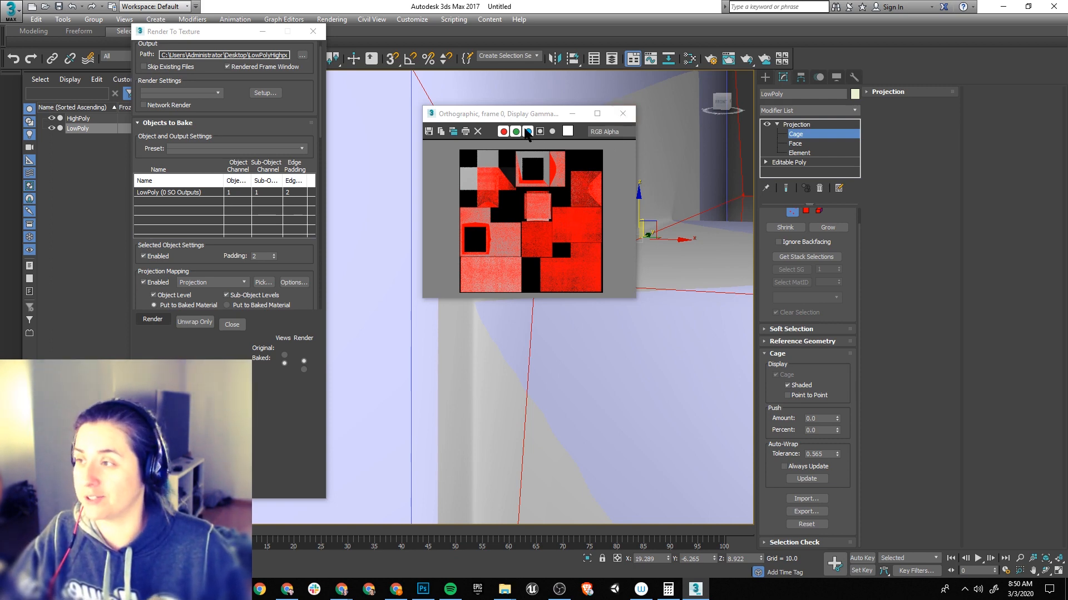
drag(517, 118, 720, 100)
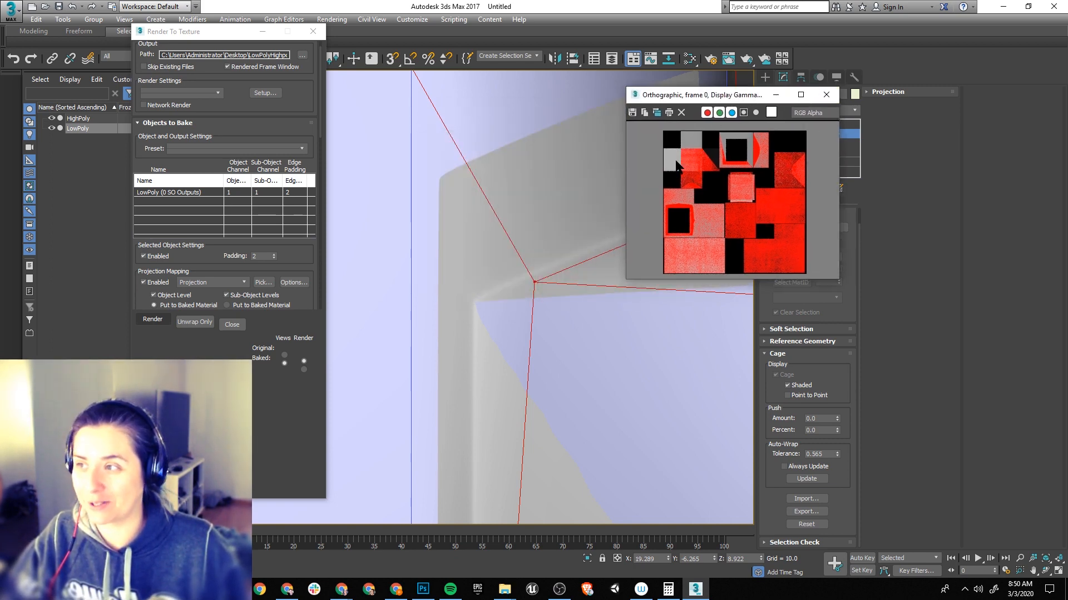
middle_drag(497, 279, 518, 375)
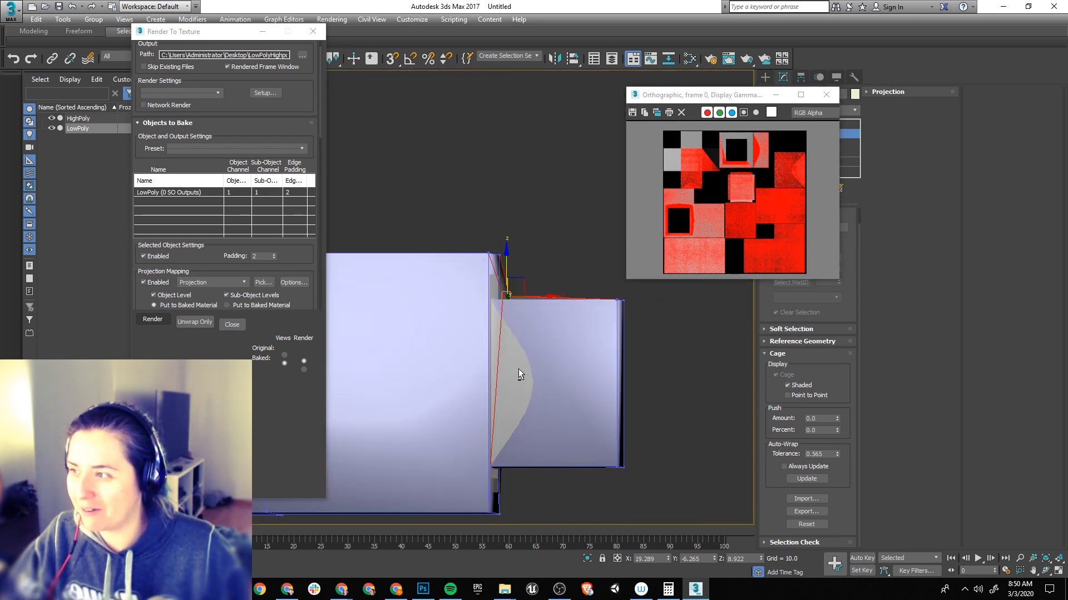
Step: Undo the last cage vertex move, and reset the cage with all its vertices selected
key(ctrl+z)
alt+middle_drag(597, 313, 520, 333)
scroll(519, 334, down, 5)
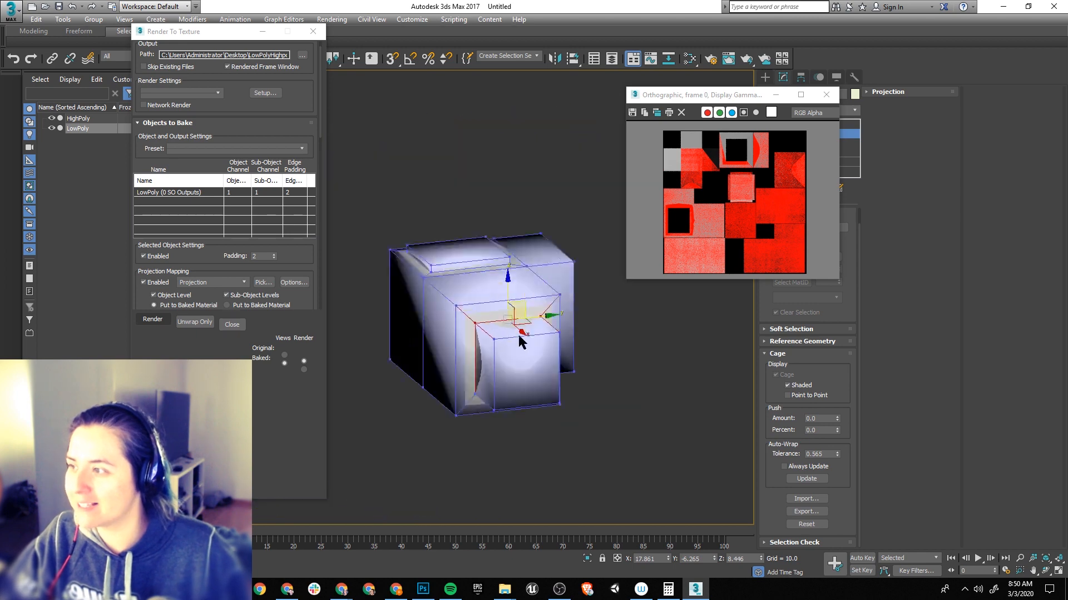
key(ctrl+a)
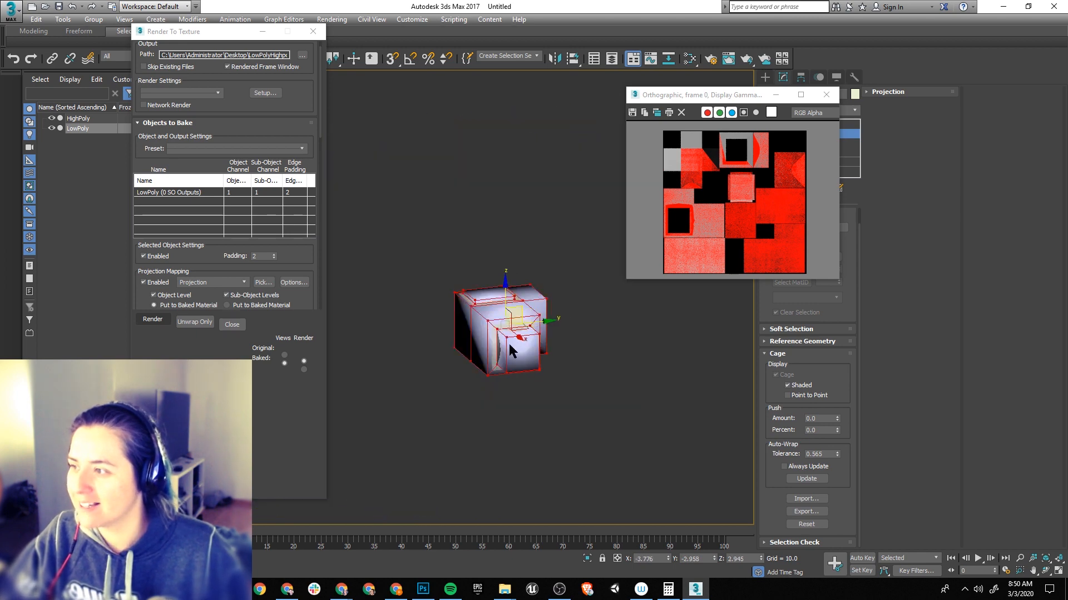
click(828, 96)
key(z)
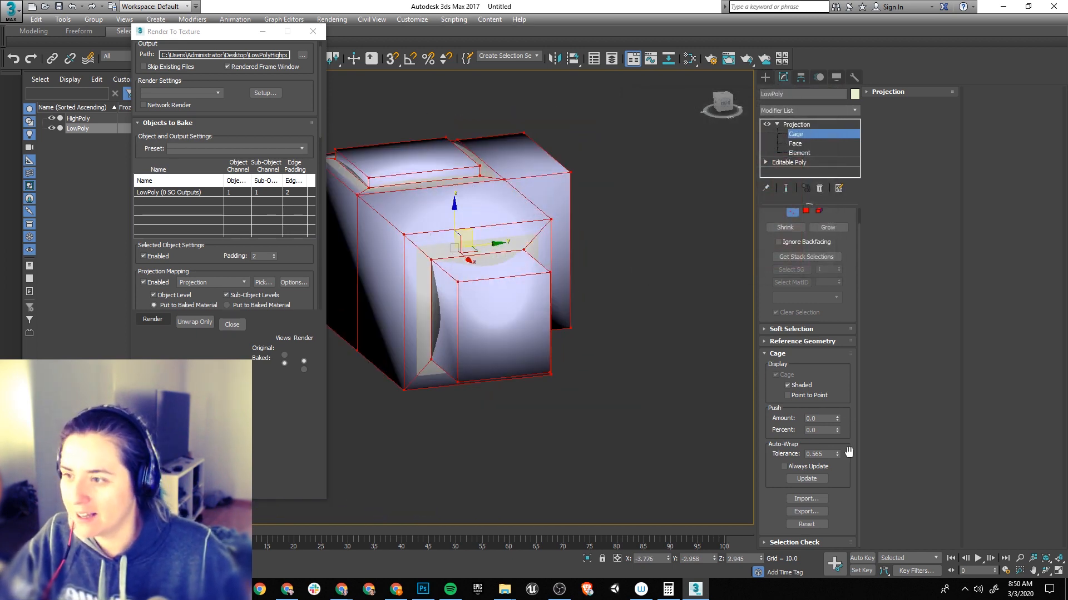
click(807, 524)
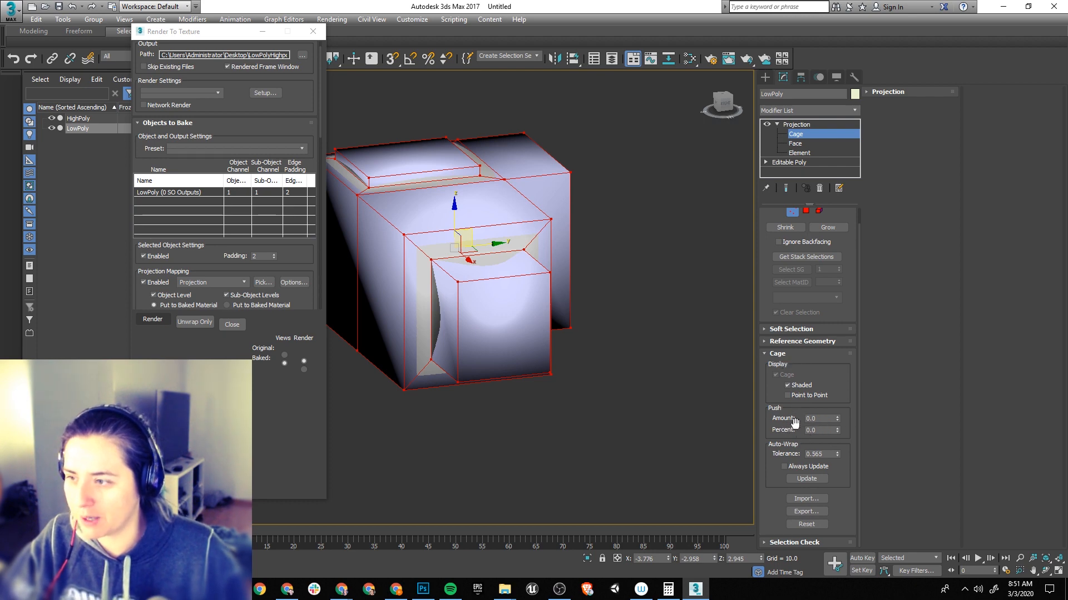
Step: Try pushing all the cage vertices in and out by 0.01, and reset the cage
scroll(514, 300, up, 3)
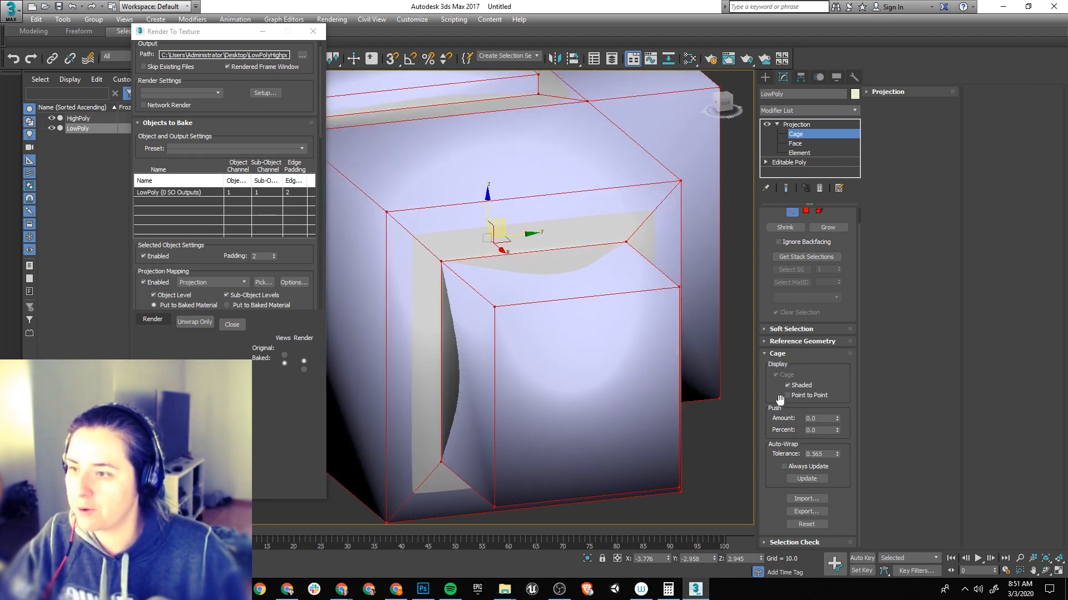
scroll(752, 447, up, 2)
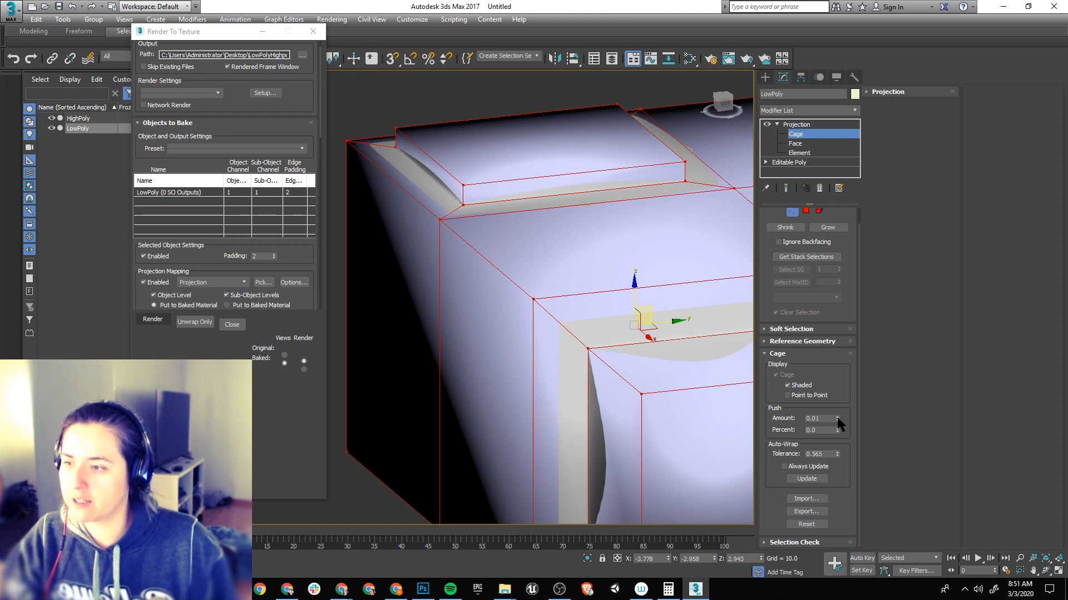
drag(838, 417, 837, 418)
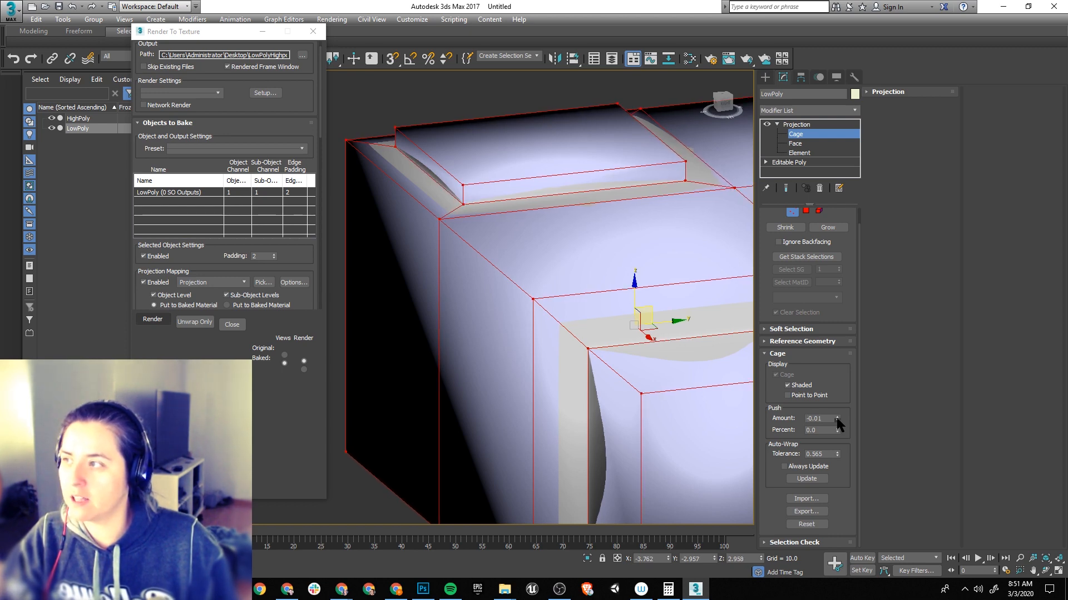
click(837, 421)
click(836, 421)
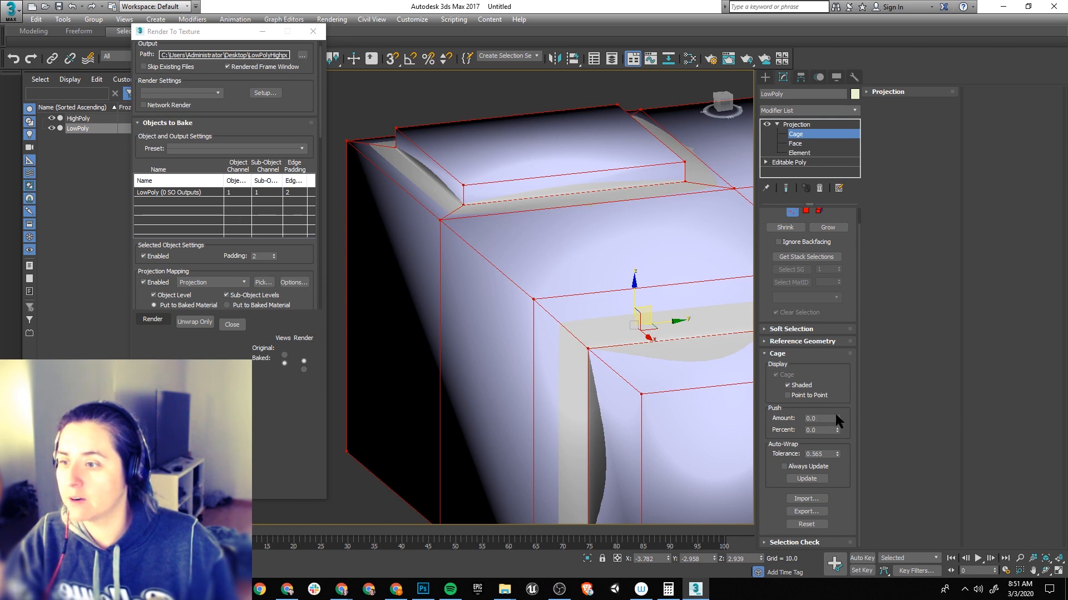
middle_drag(498, 300, 486, 333)
scroll(359, 263, up, 5)
middle_drag(501, 196, 555, 384)
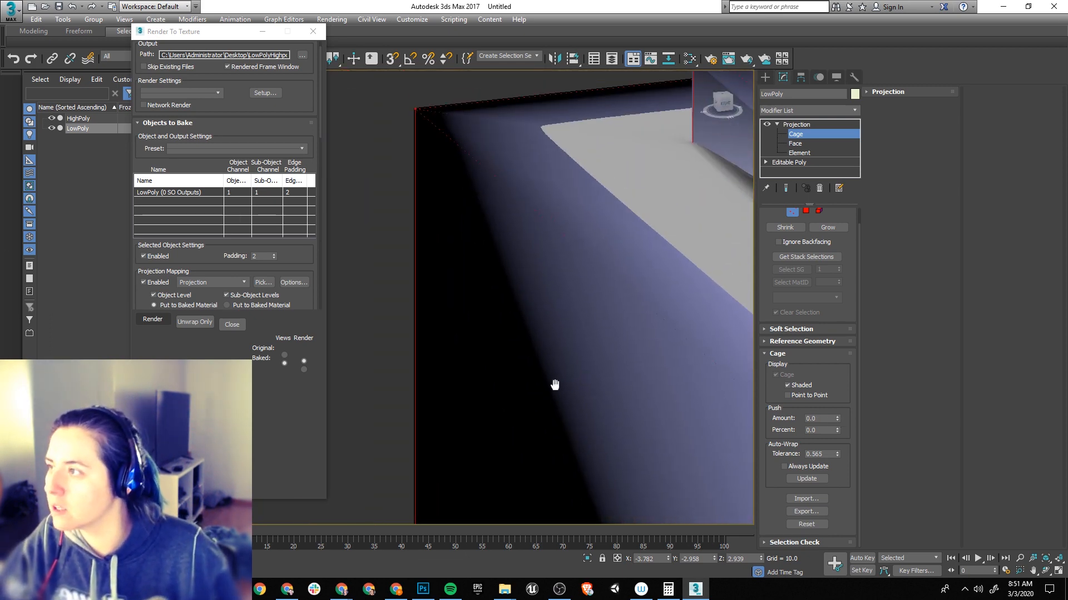
scroll(502, 356, down, 3)
click(809, 524)
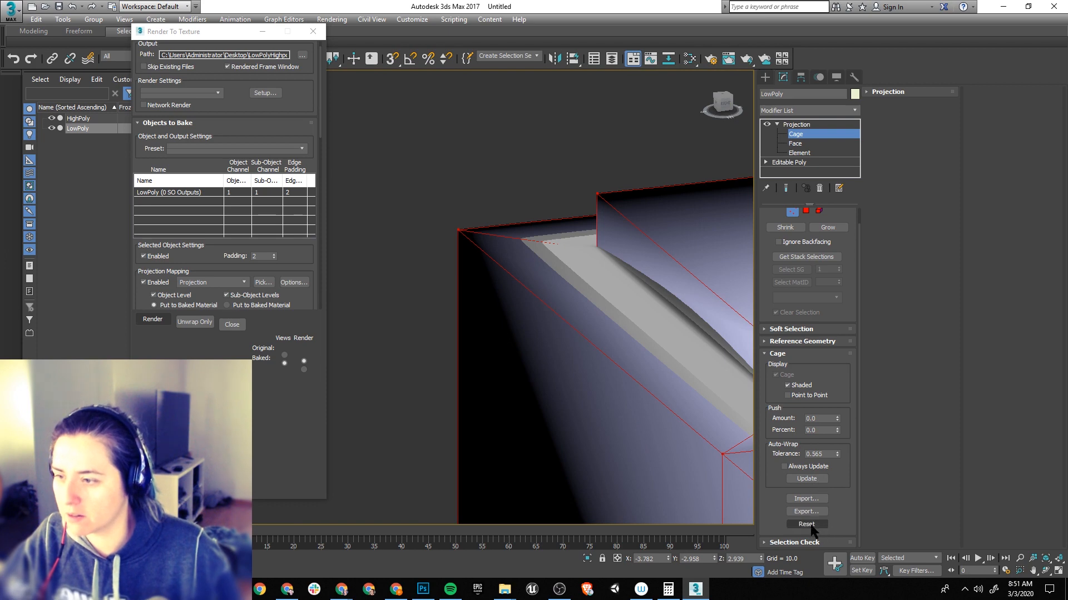
Step: Push the whole cage slightly outward in small increments, and examine how it encloses the model
middle_drag(579, 383, 465, 311)
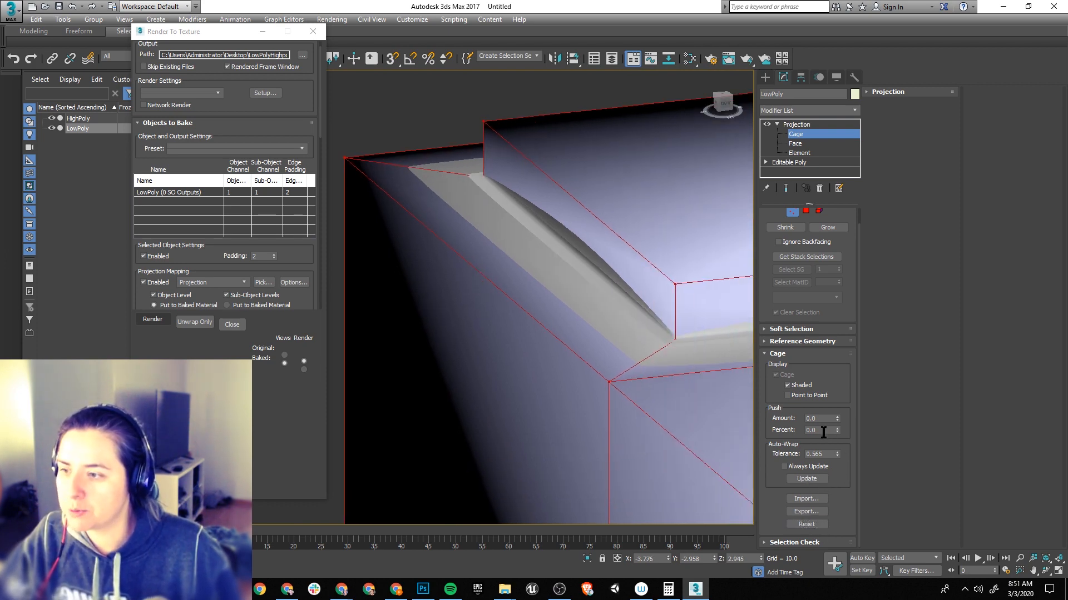
drag(838, 417, 839, 416)
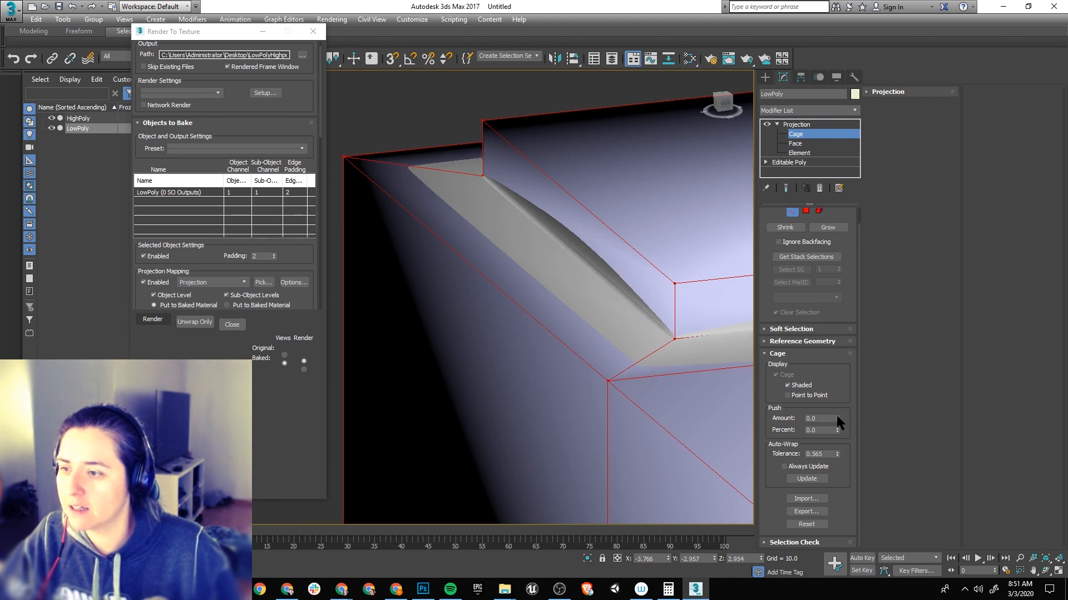
click(836, 416)
click(837, 415)
click(836, 415)
click(836, 415)
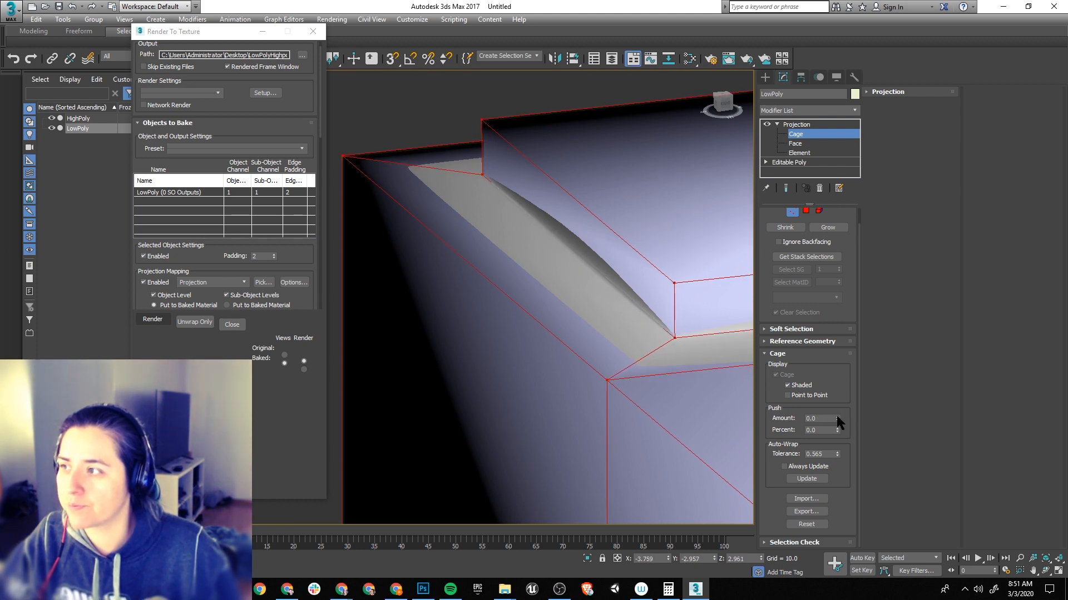
click(837, 416)
click(836, 415)
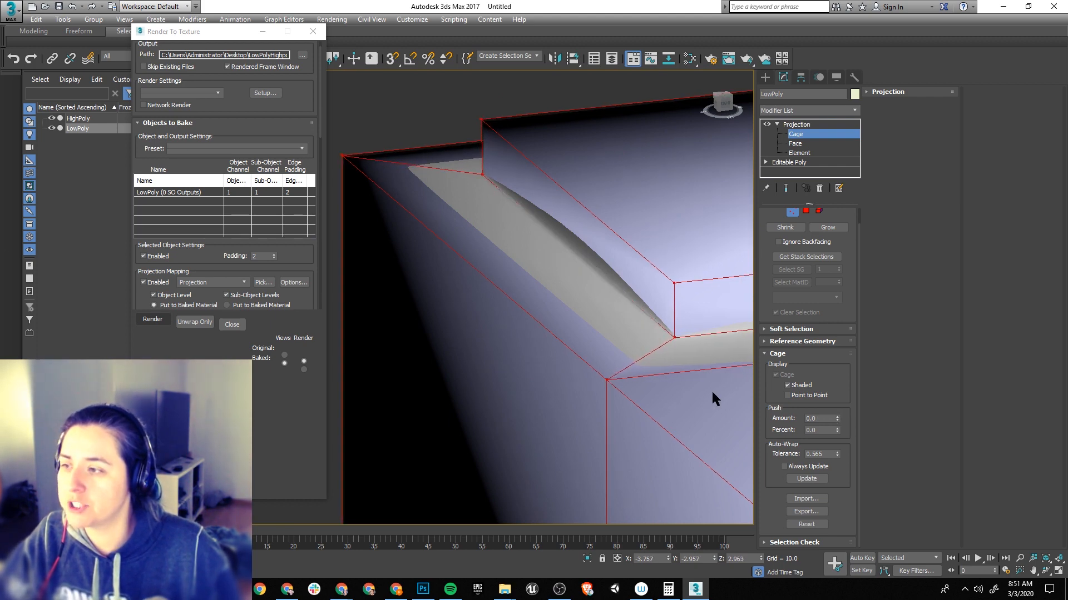
alt+middle_drag(712, 393, 607, 303)
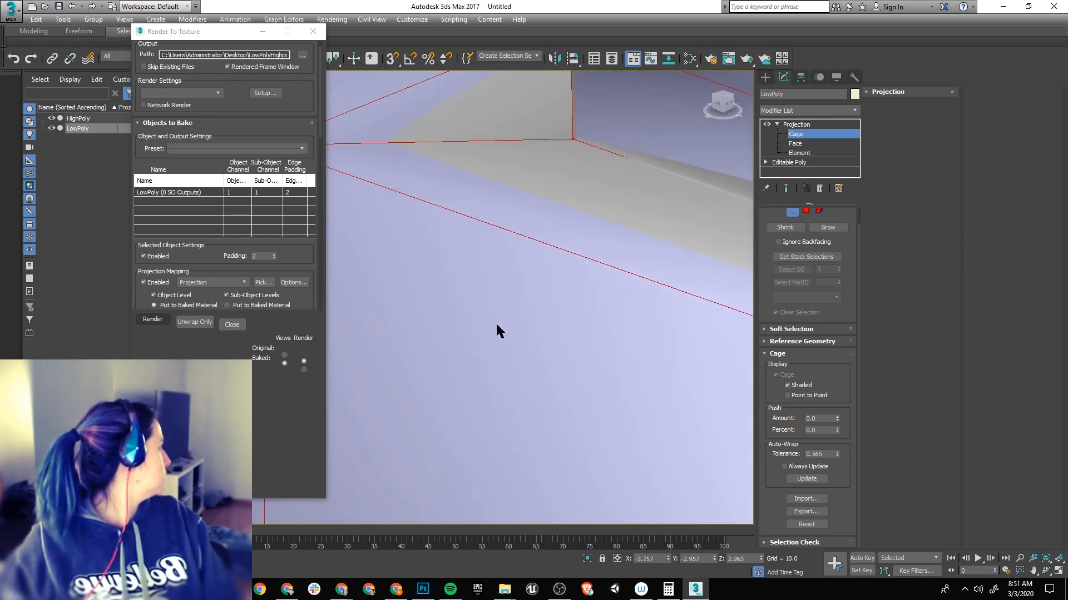
middle_drag(576, 171, 602, 249)
scroll(563, 247, down, 2)
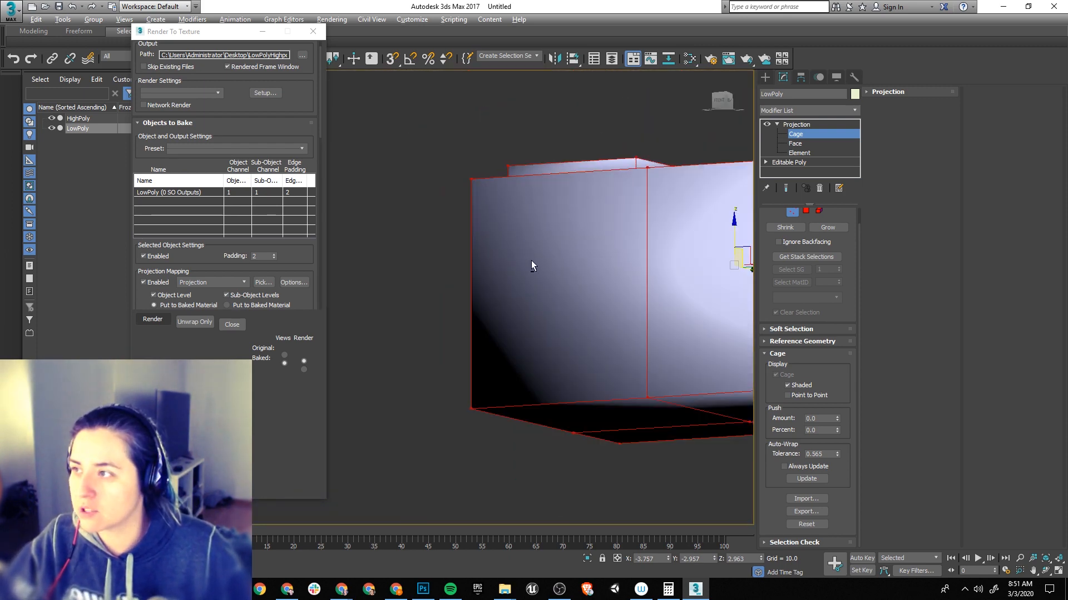
Step: Render the bake again, and compare the rendered frame with the cage around the protruding block and the inner corners
alt+middle_drag(531, 260, 605, 239)
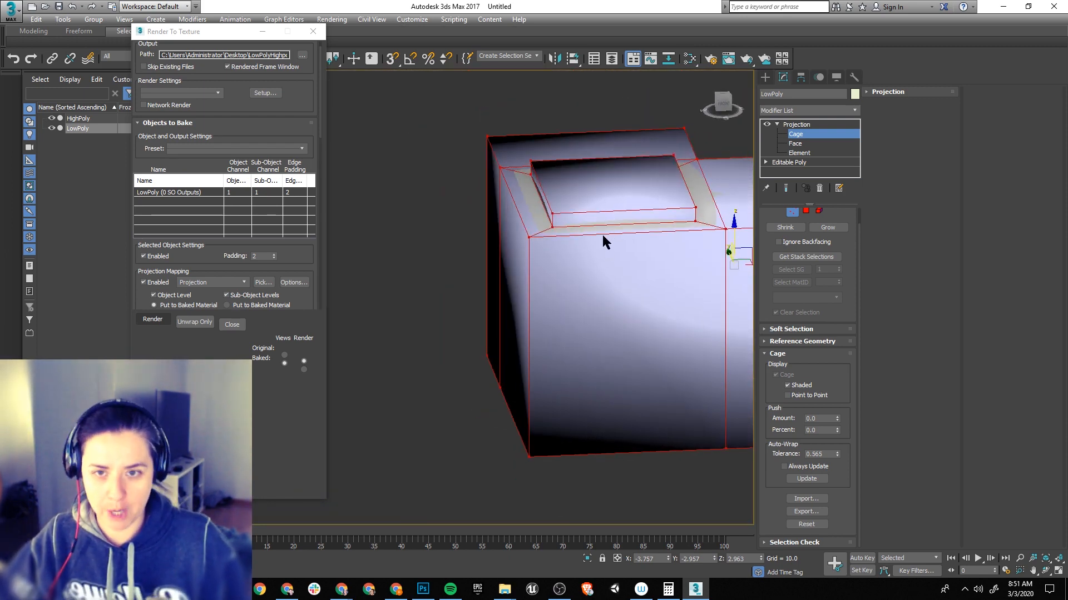
click(152, 320)
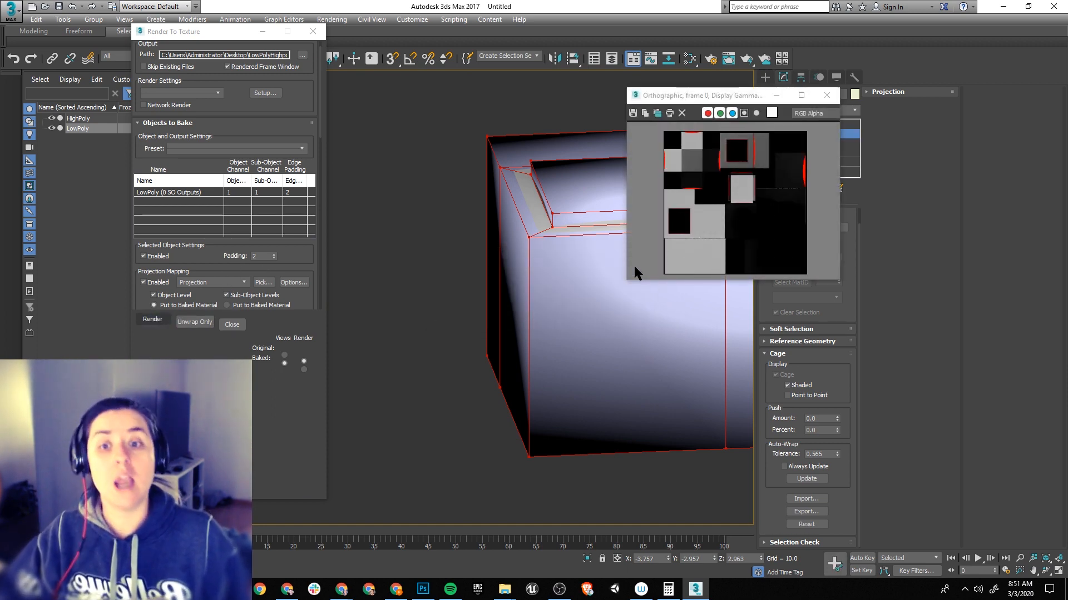
alt+middle_drag(565, 231, 462, 206)
scroll(552, 294, down, 3)
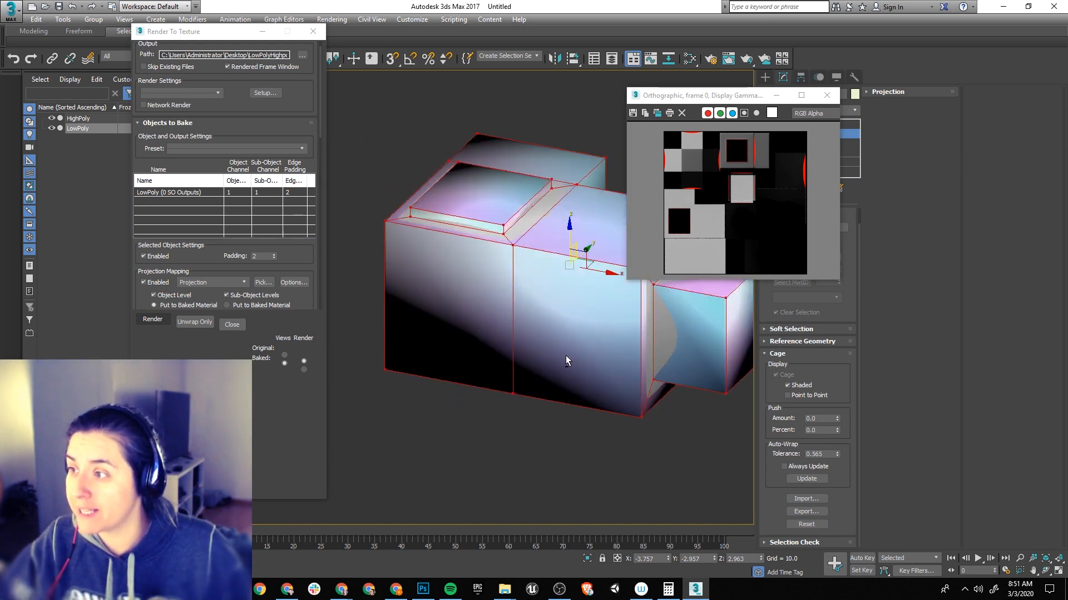
alt+middle_drag(566, 355, 510, 222)
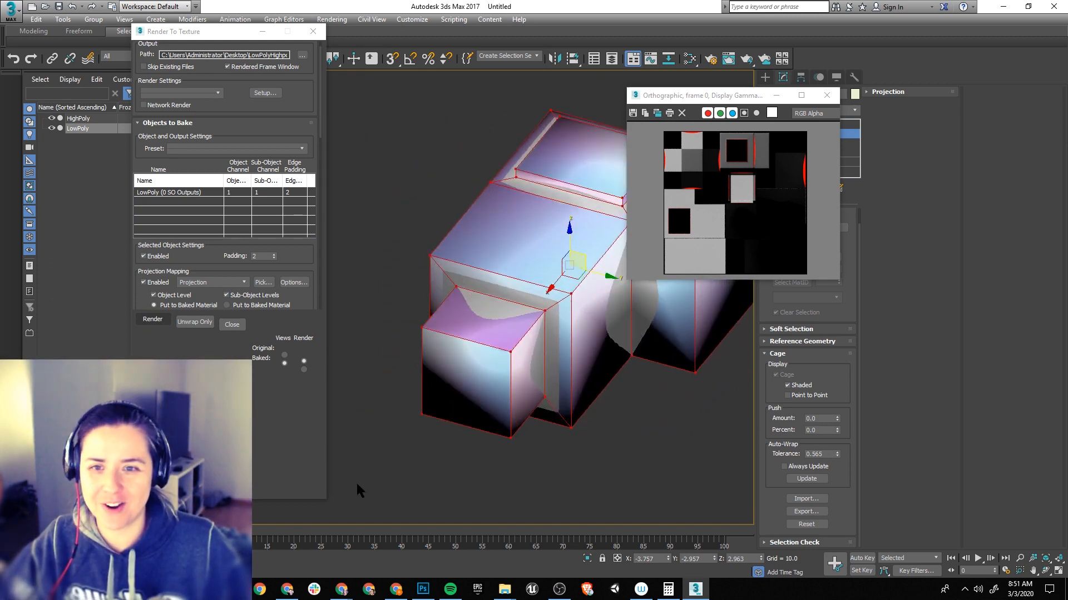
drag(698, 102, 300, 133)
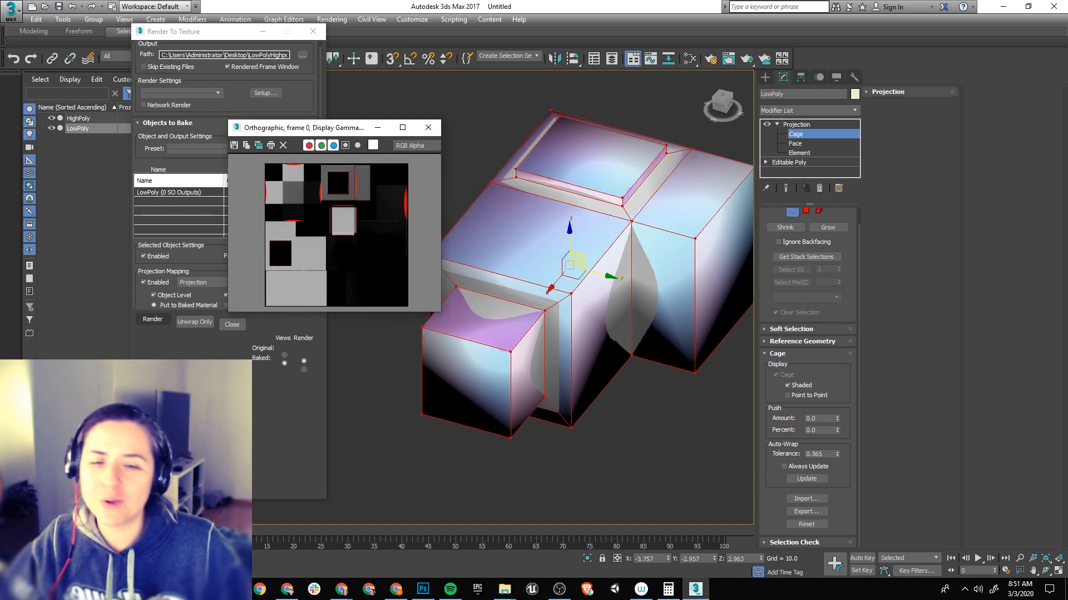
alt+middle_drag(553, 281, 622, 360)
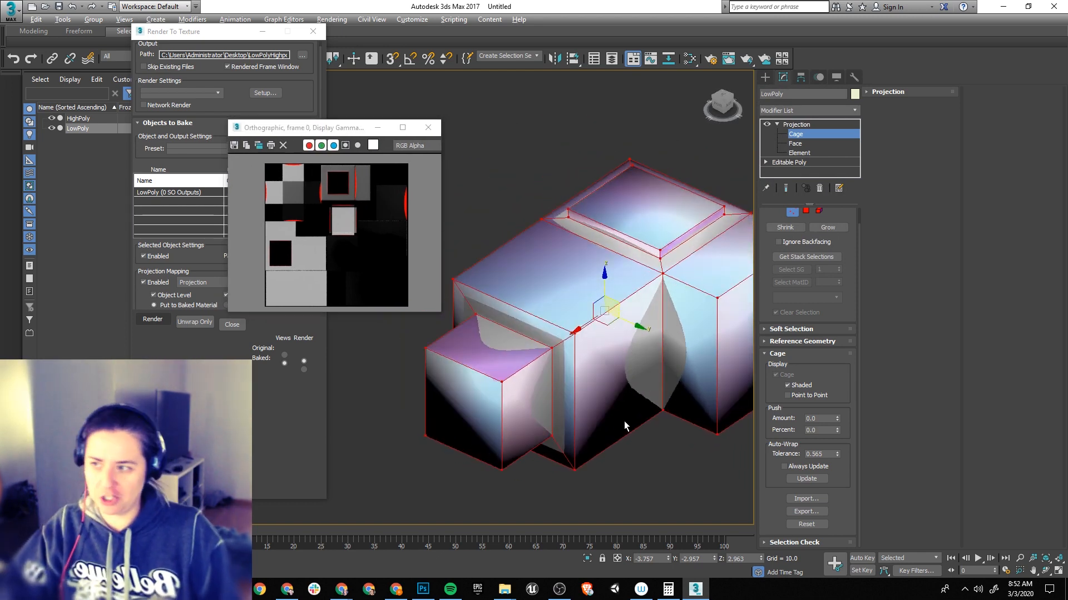
scroll(624, 422, up, 5)
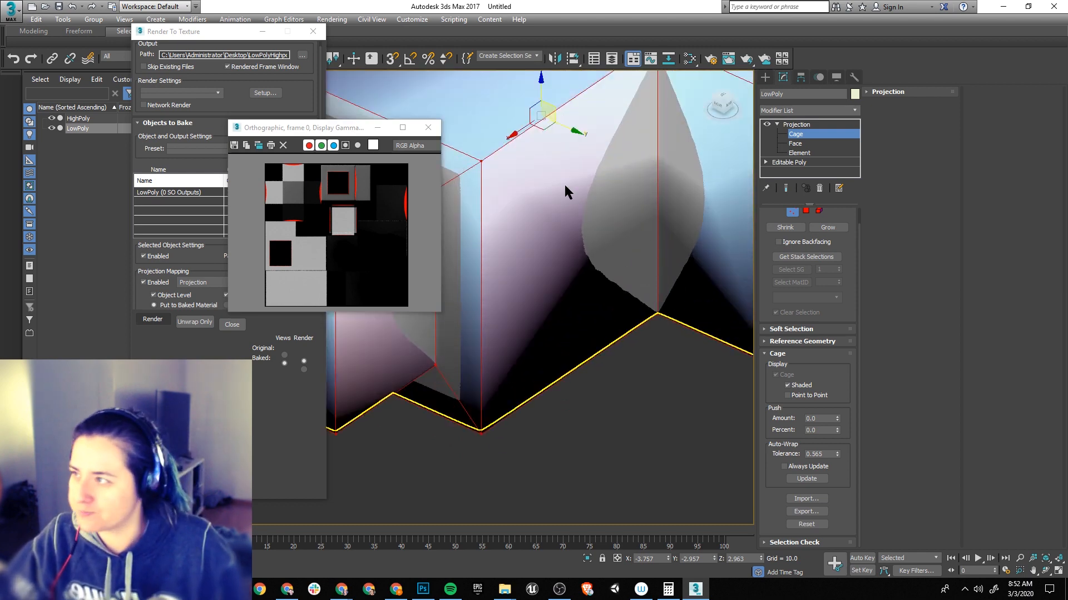
alt+middle_drag(564, 187, 595, 202)
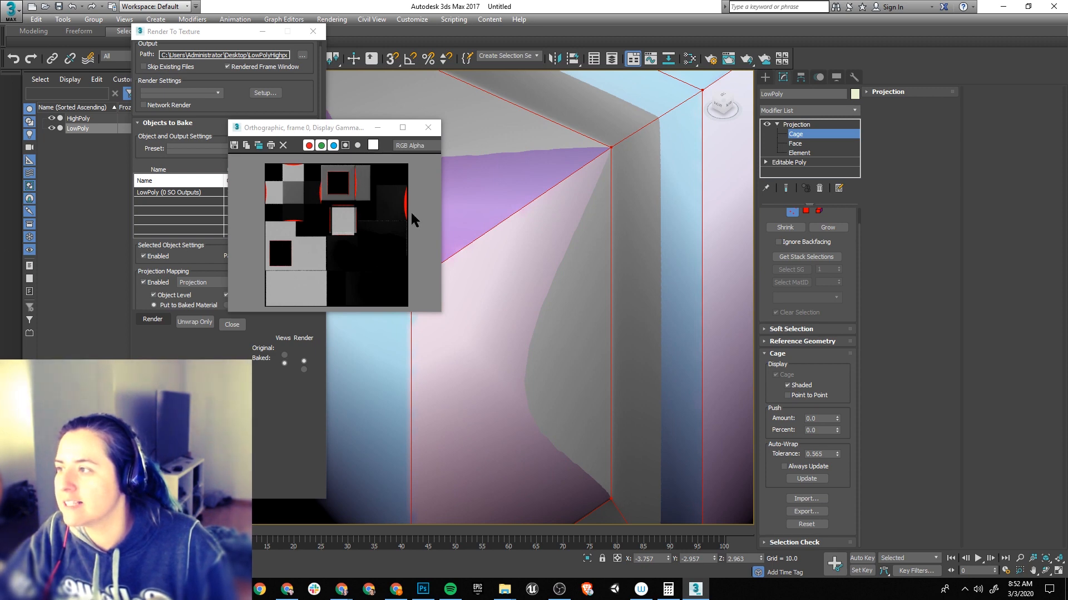
scroll(549, 217, down, 5)
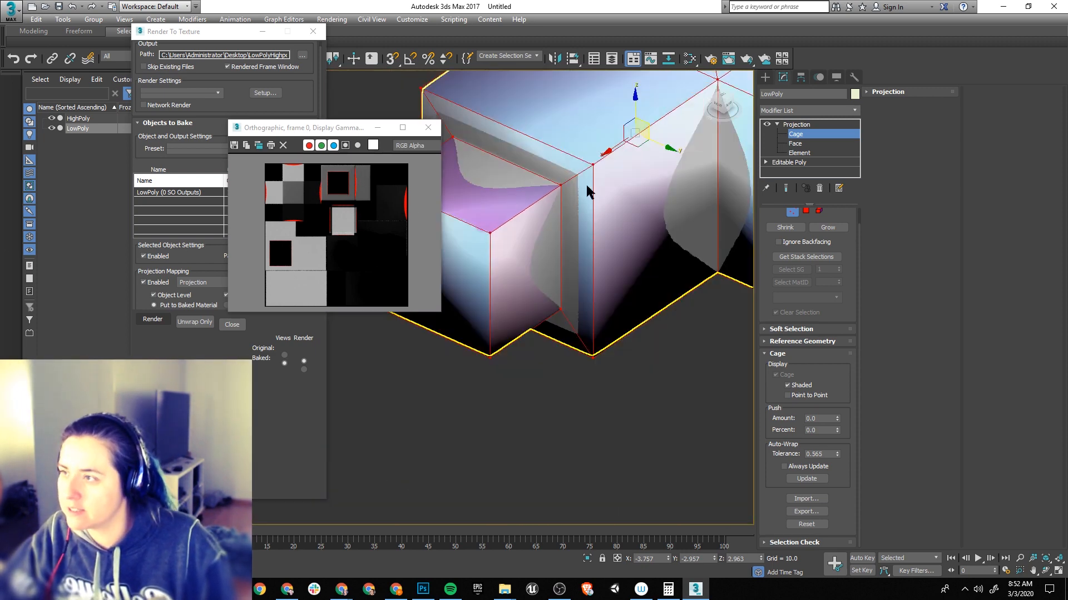
Step: Select the cage vertices along the main body's vertical corner edge, and push them outward in 0.01 increments while checking the top view
drag(593, 196, 594, 198)
ctrl+drag(602, 381, 603, 382)
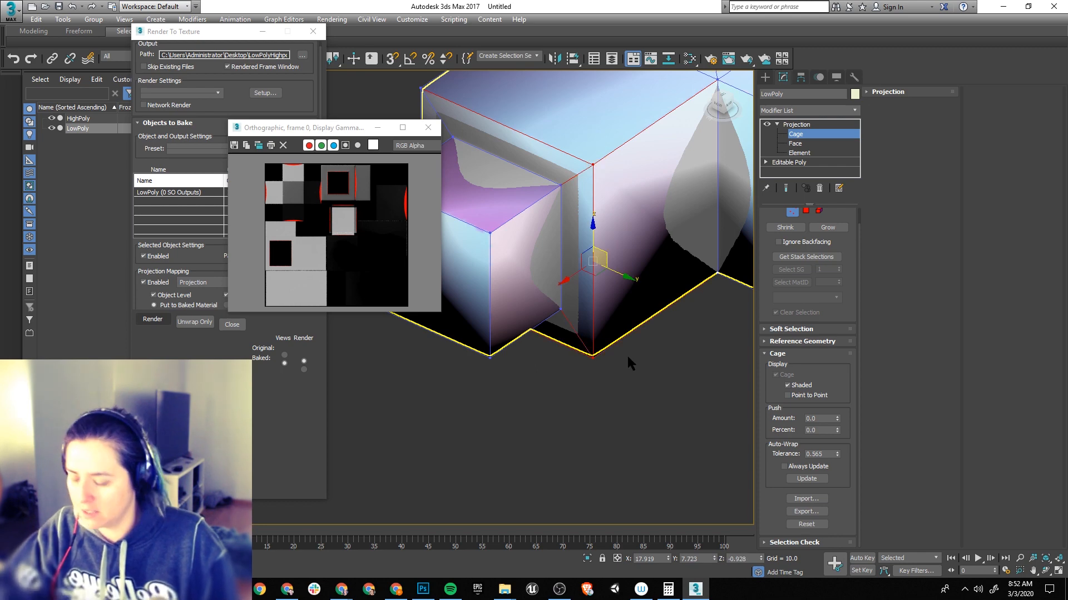
key(t)
key(z)
scroll(556, 244, up, 6)
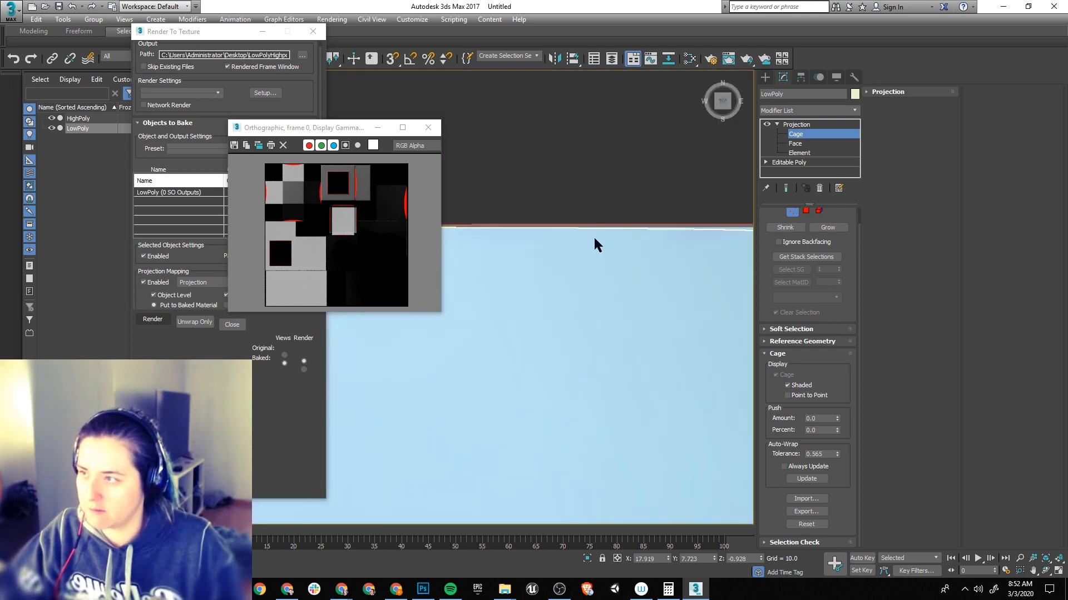
middle_drag(622, 257, 505, 220)
scroll(550, 200, up, 2)
middle_drag(645, 328, 611, 307)
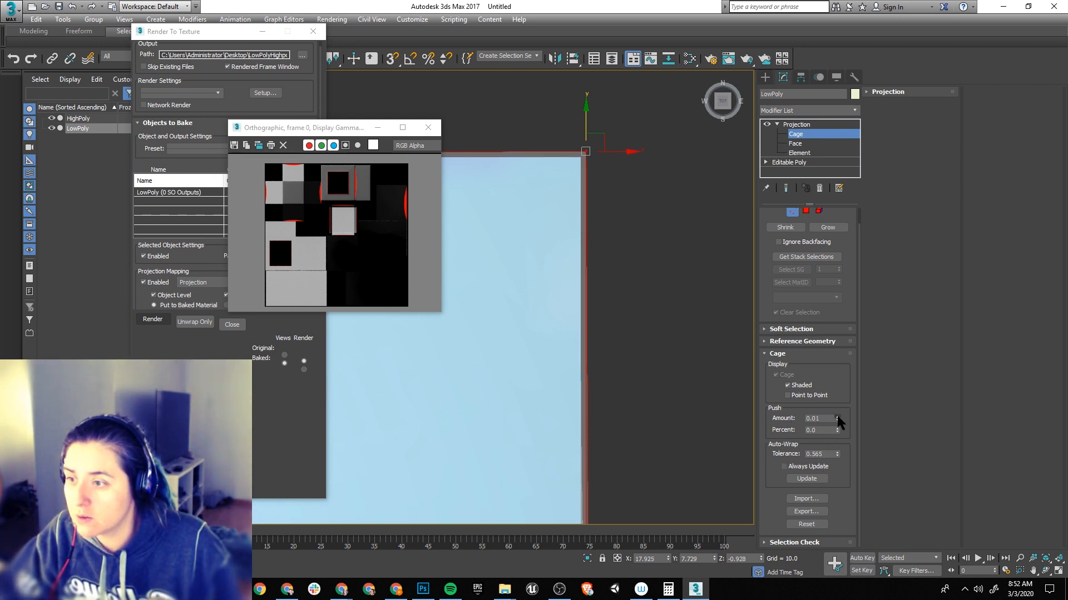
mouse_move(603, 272)
middle_down()
mouse_move(606, 383)
mouse_move(583, 267)
middle_up()
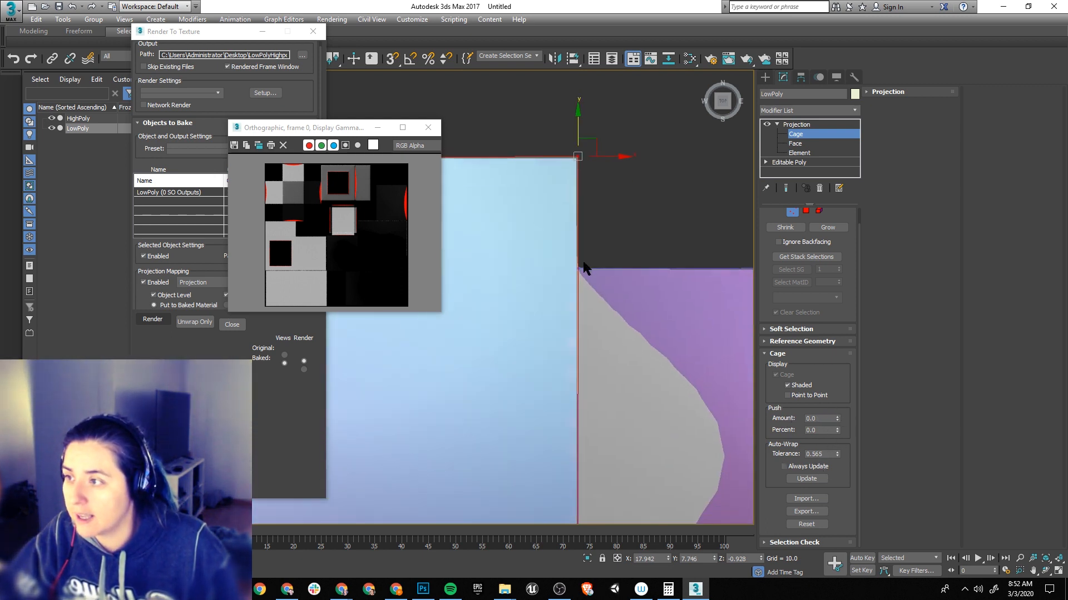
Step: Move the cage vertices where the protruding block meets the body outward along Y to 2.636
scroll(588, 291, up, 4)
scroll(546, 286, up, 4)
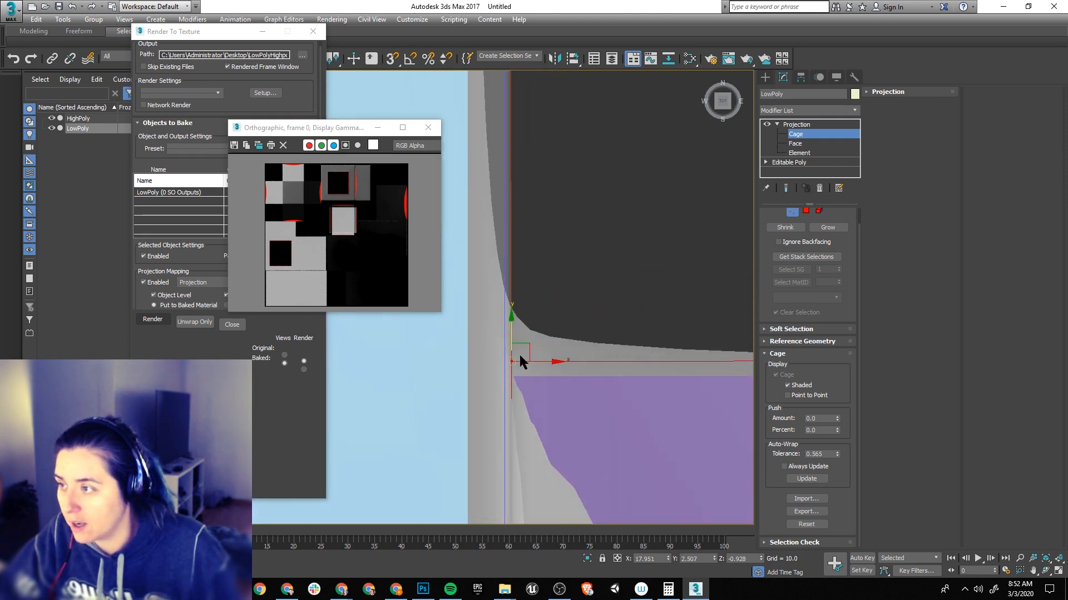
drag(510, 328, 504, 273)
Step: Move the cage vertices at the block's opposite junction with the body outward along Y to -15.164
scroll(533, 409, down, 6)
middle_drag(608, 458, 608, 284)
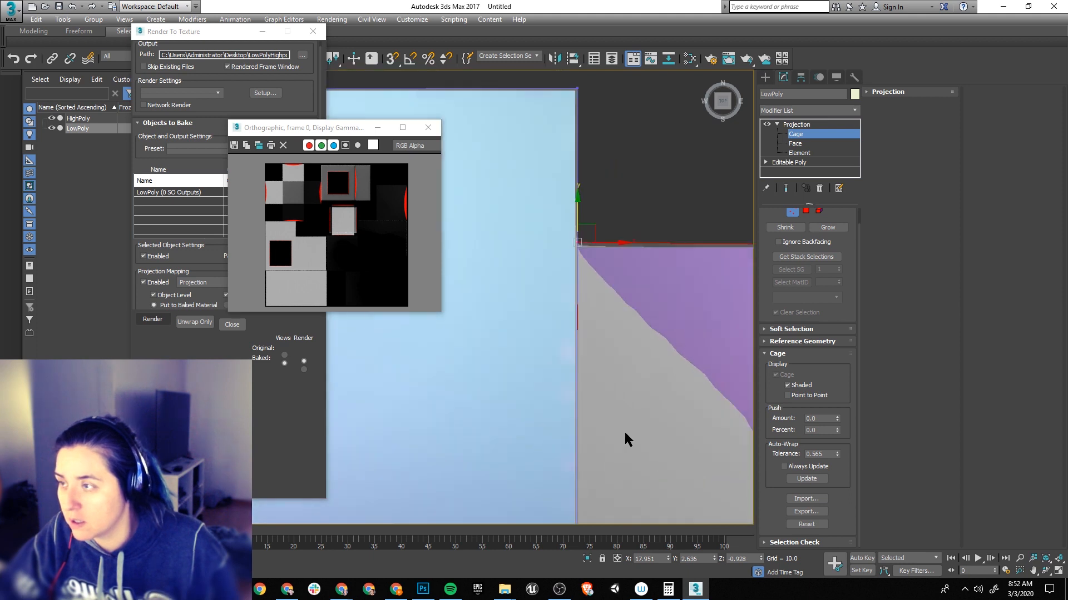
middle_drag(624, 431, 583, 72)
scroll(572, 326, up, 6)
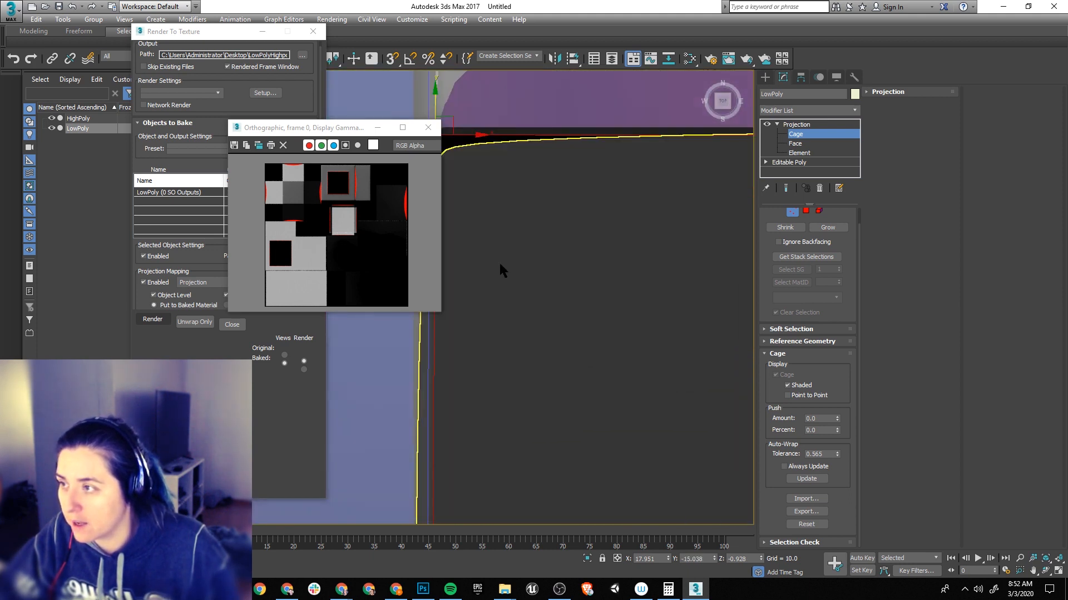
middle_drag(456, 153, 590, 207)
drag(568, 147, 577, 179)
Step: Render the bake again, and move the rendered frame clear of the bake settings
alt+middle_drag(666, 271, 662, 383)
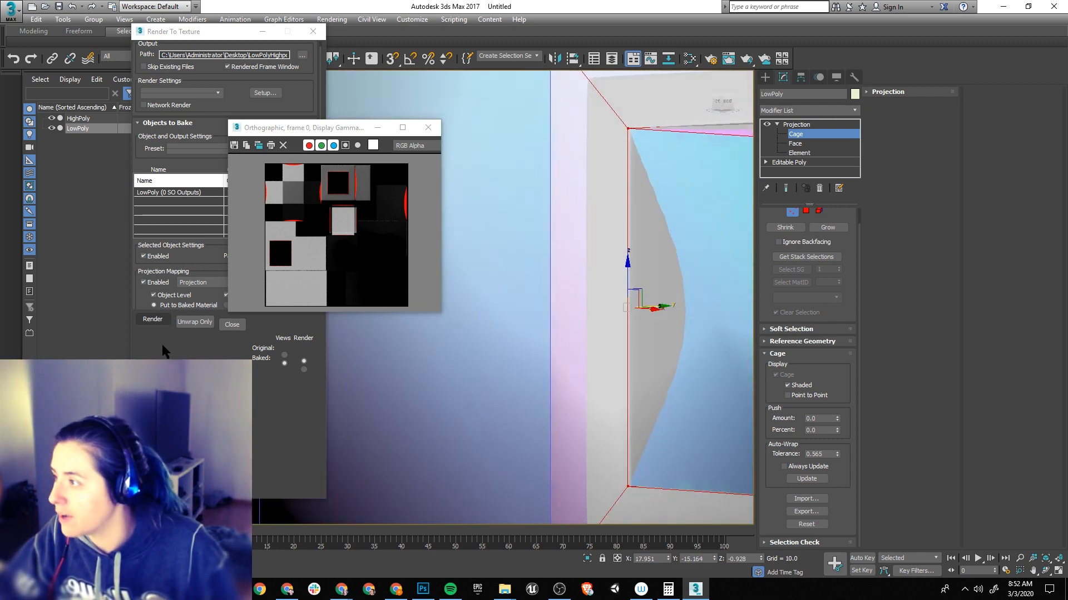
click(153, 320)
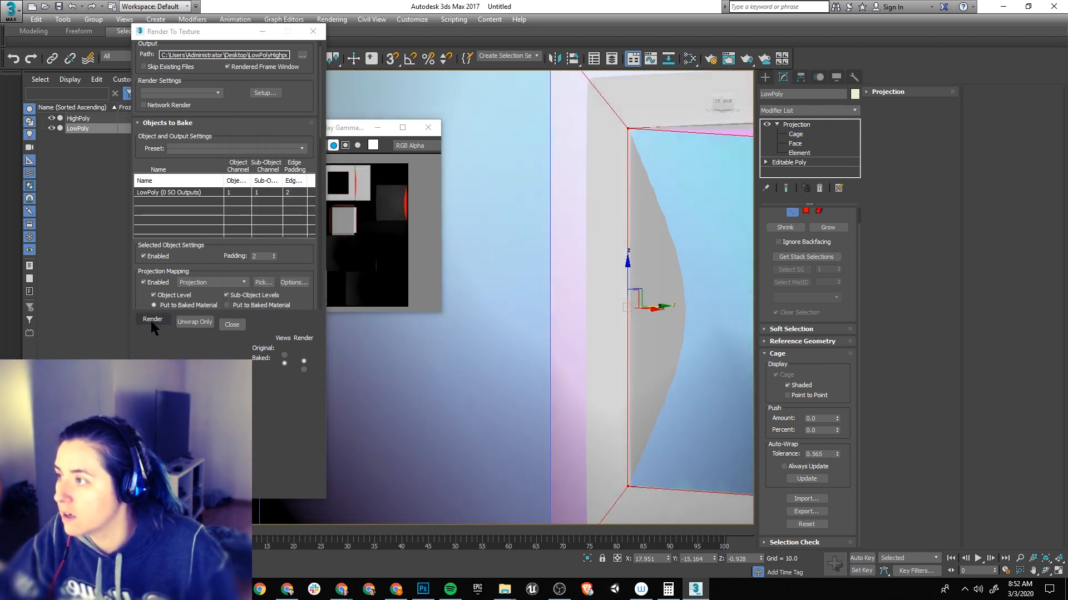
drag(364, 129, 426, 115)
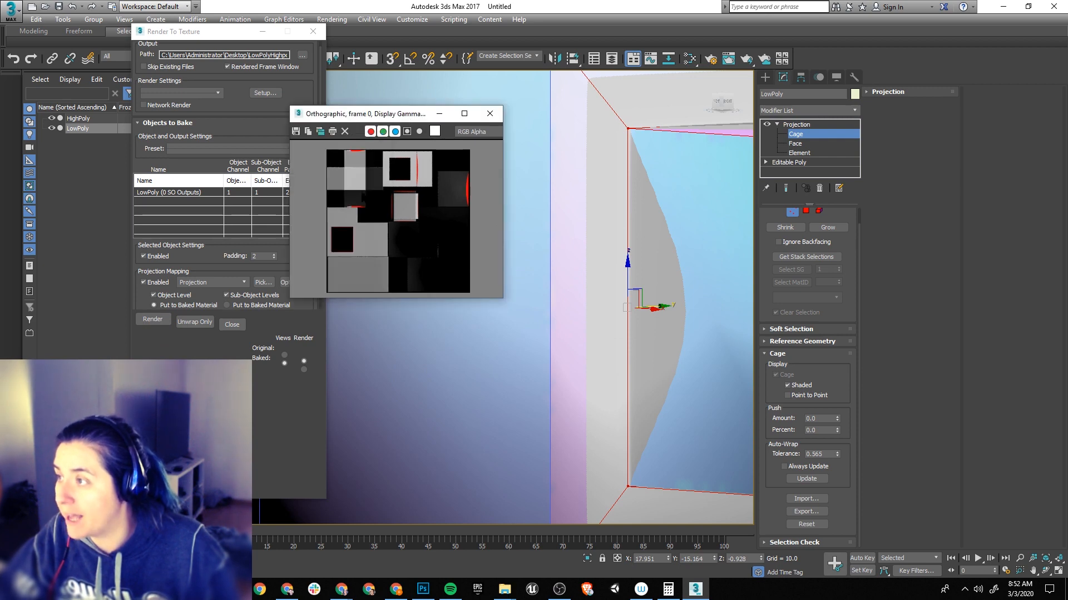
Step: Select the two lower cage vertices where the protruding block meets the body, and move them down to Z -10.431 in the front view
scroll(593, 304, down, 5)
alt+middle_drag(665, 321, 631, 286)
scroll(625, 305, up, 6)
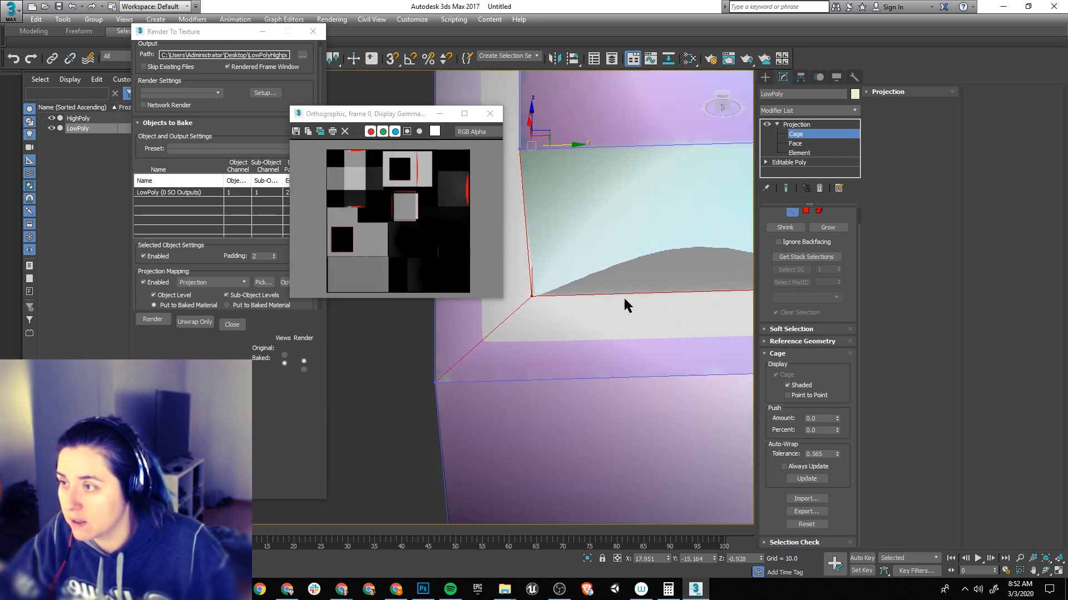
middle_drag(490, 281, 618, 300)
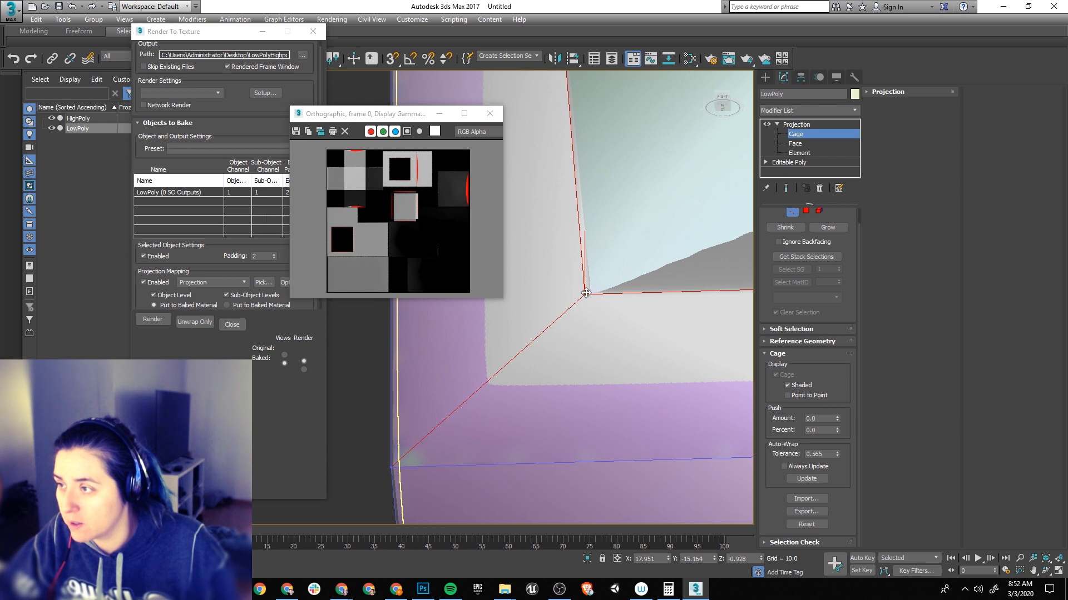
alt+middle_drag(686, 341, 662, 275)
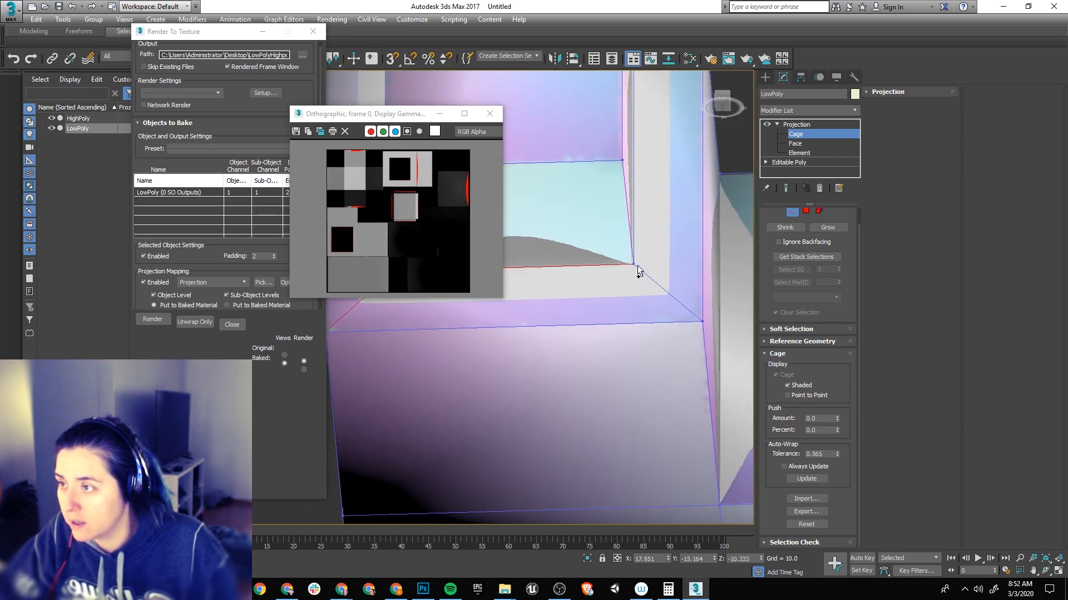
click(637, 266)
click(721, 96)
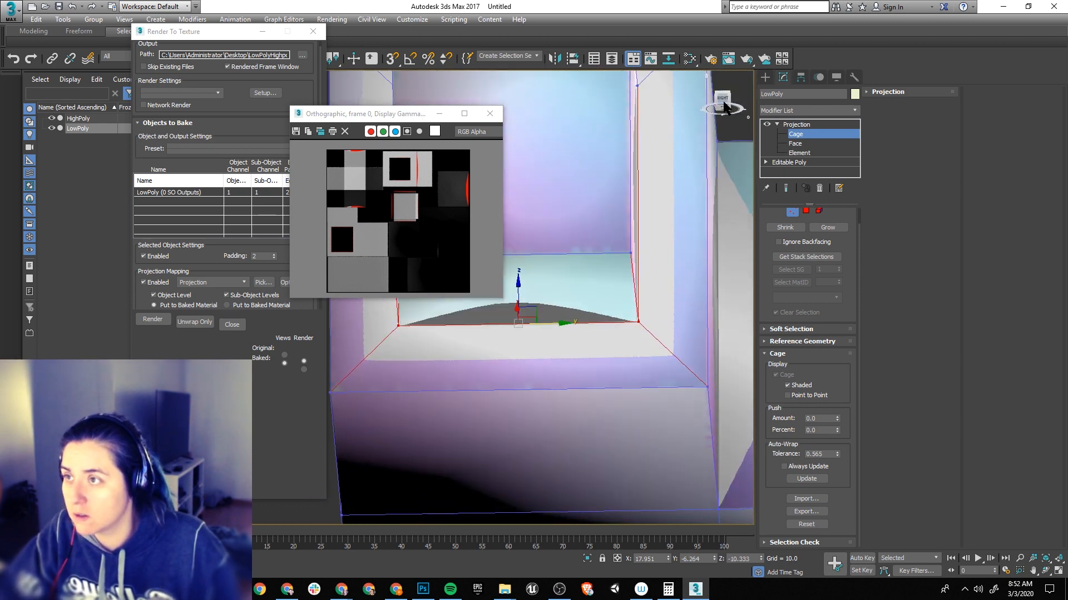
click(709, 98)
scroll(515, 351, up, 3)
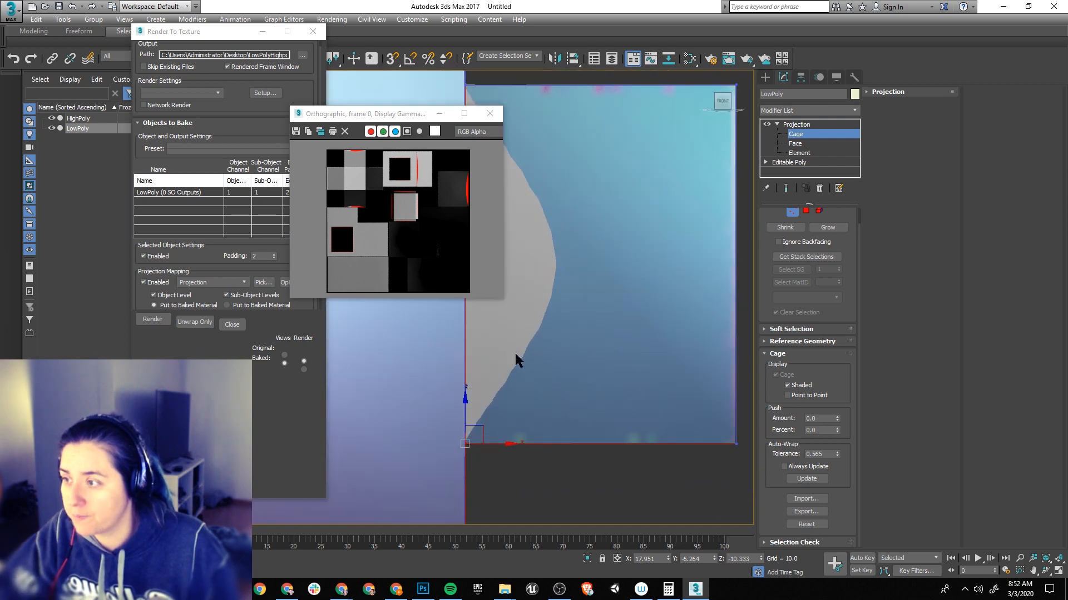
middle_drag(515, 470, 571, 348)
scroll(550, 355, up, 4)
middle_drag(619, 213, 753, 194)
scroll(607, 194, up, 2)
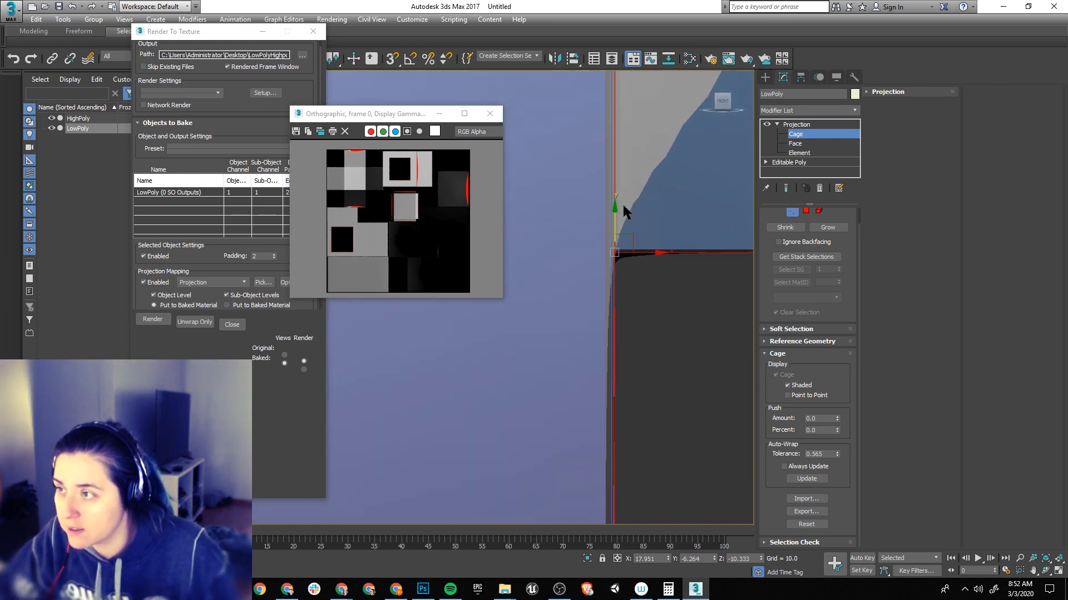
drag(614, 210, 616, 230)
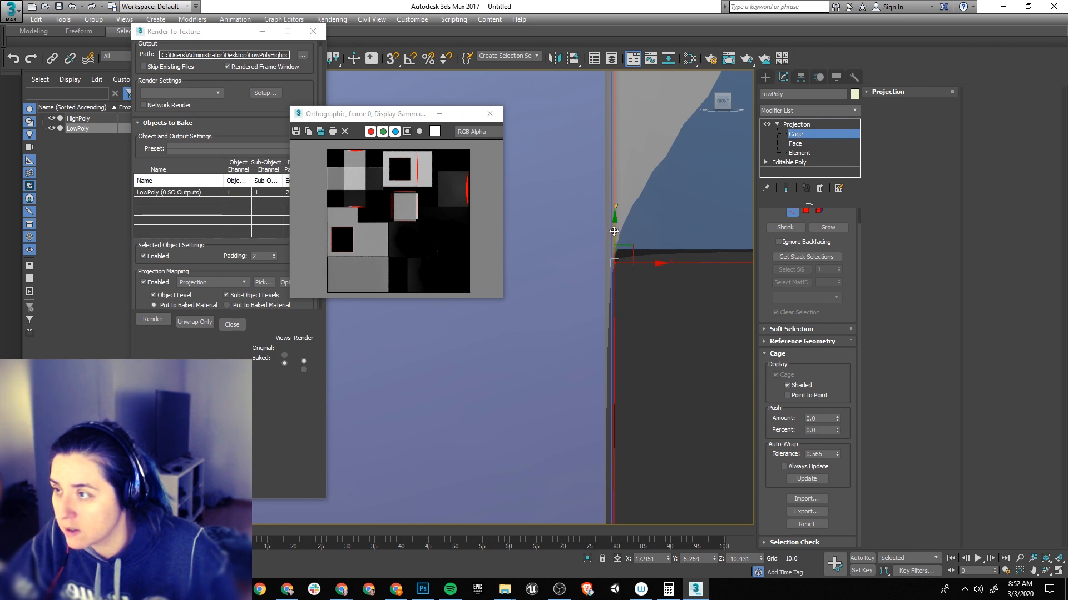
Step: Select the upper cage vertices where the protruding block meets the body, and move them up to Z 8.603
middle_drag(613, 231, 616, 434)
scroll(628, 183, down, 4)
middle_drag(647, 98, 634, 261)
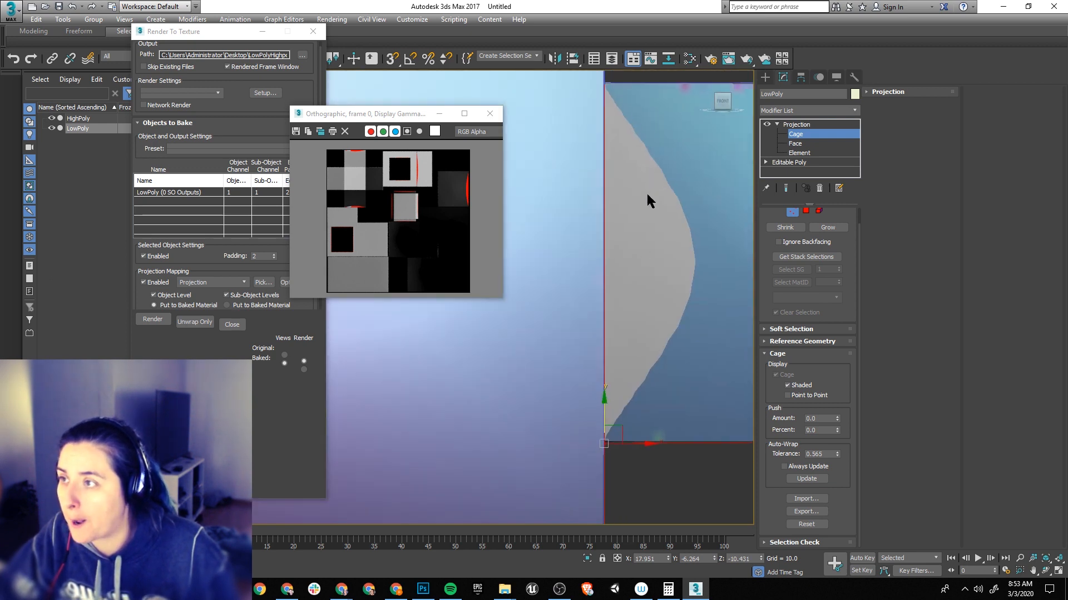
middle_drag(646, 192, 641, 306)
drag(589, 183, 607, 204)
scroll(607, 186, up, 9)
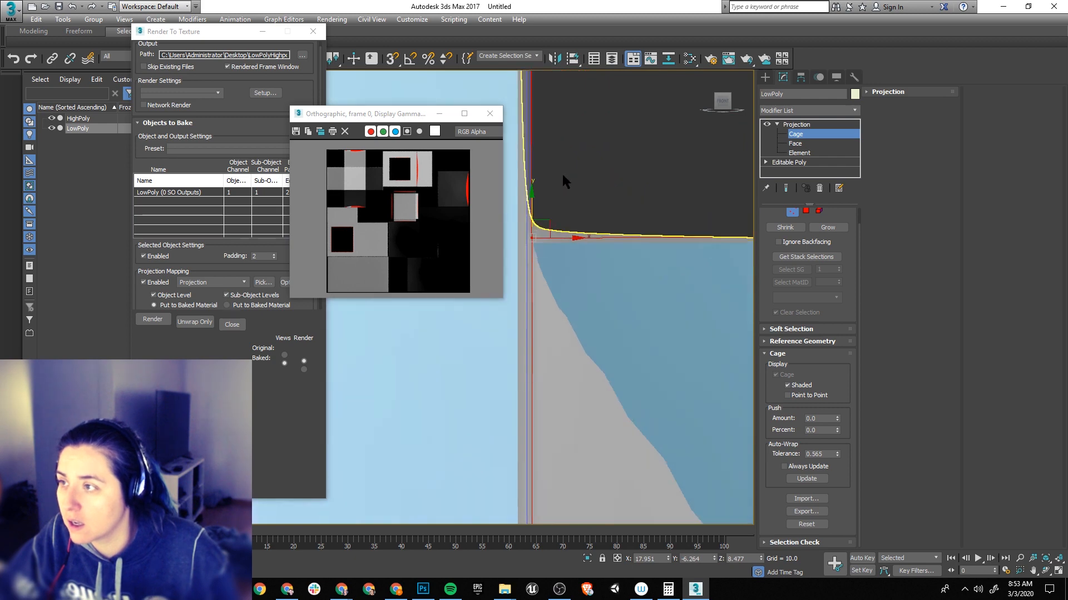
middle_drag(562, 171, 664, 224)
drag(620, 289, 619, 233)
Step: Render the bake with the adjusted junction vertices, and inspect the red areas in the rendered frame up close
alt+middle_drag(681, 345, 655, 357)
scroll(656, 358, down, 10)
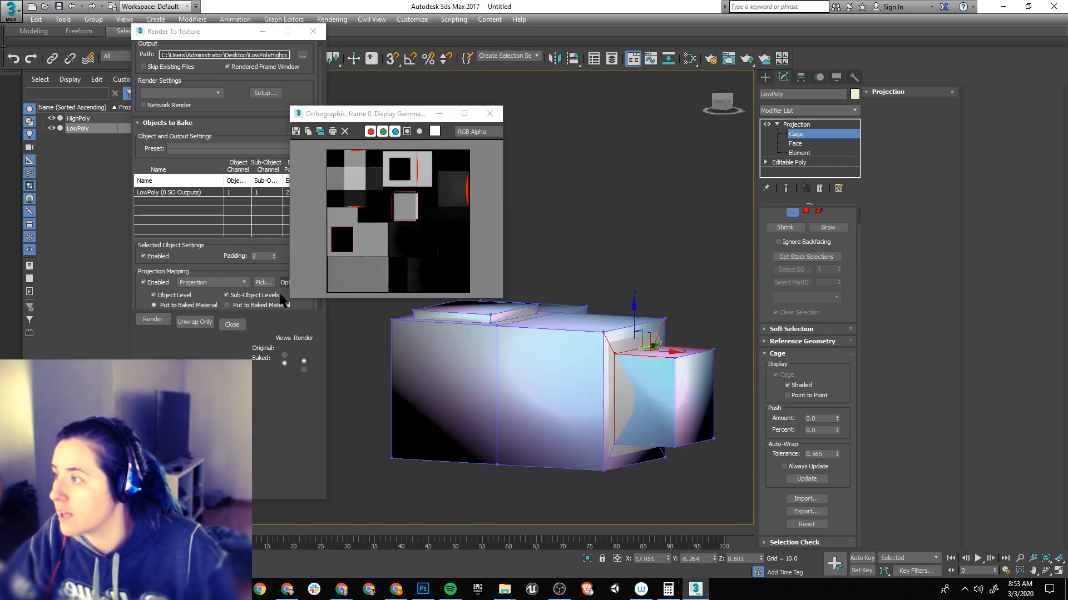
click(161, 318)
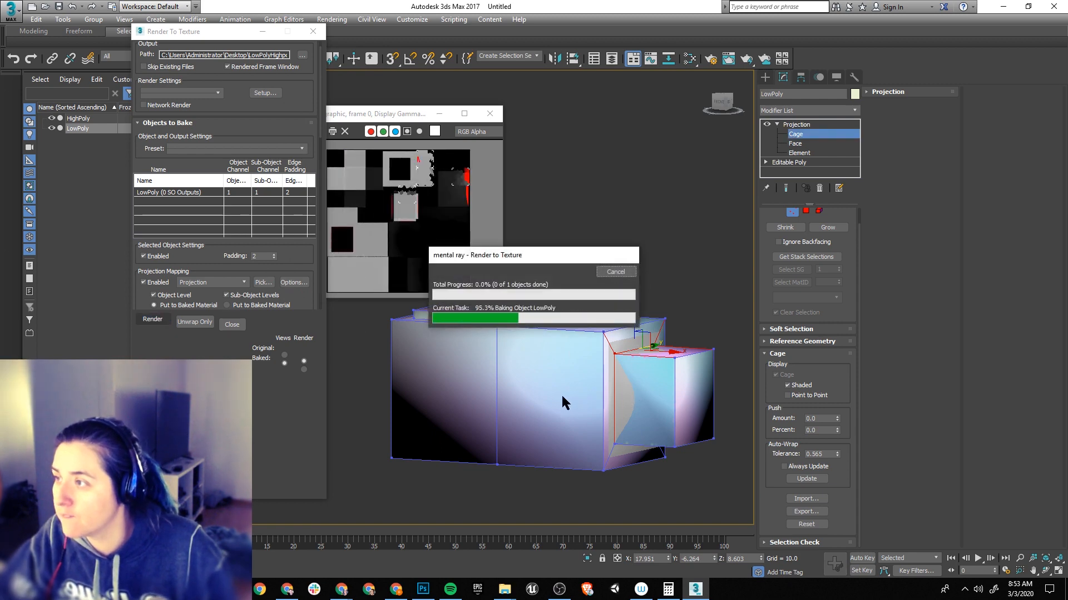
middle_drag(585, 357, 587, 347)
scroll(681, 417, down, 2)
alt+middle_drag(690, 418, 549, 412)
scroll(419, 206, up, 2)
scroll(684, 359, down, 2)
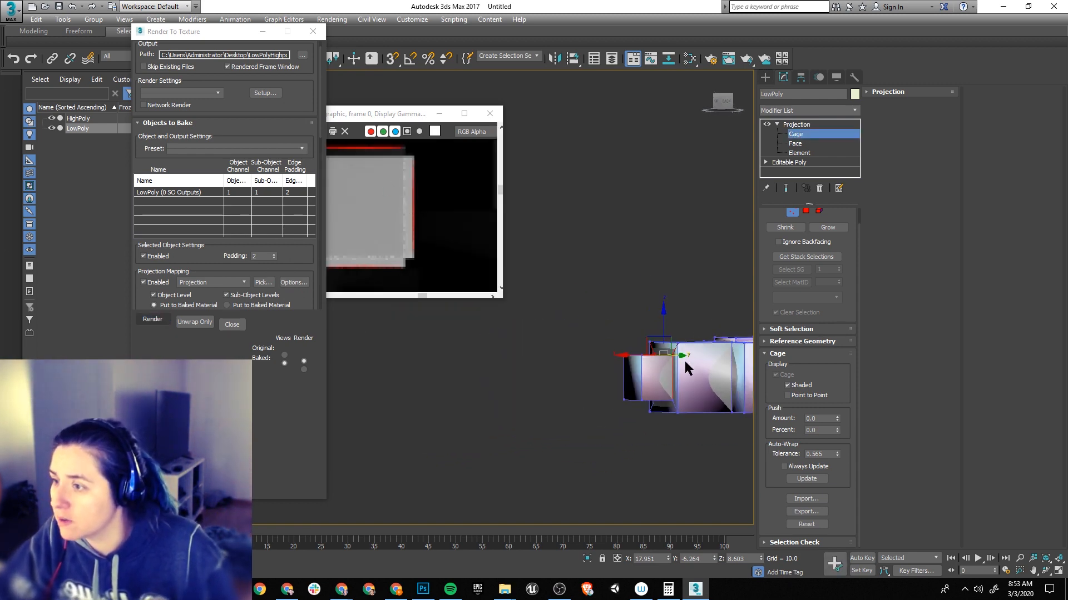
Step: Select all the cage vertices, and push the whole cage slightly outward
middle_drag(683, 359, 553, 332)
scroll(553, 332, down, 2)
drag(528, 301, 624, 370)
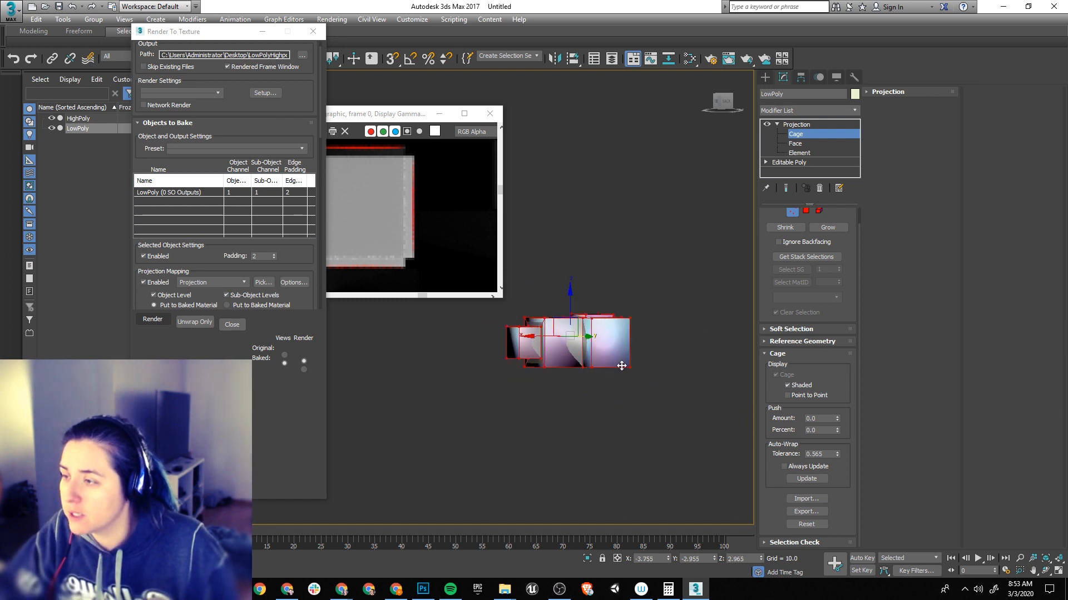
click(837, 420)
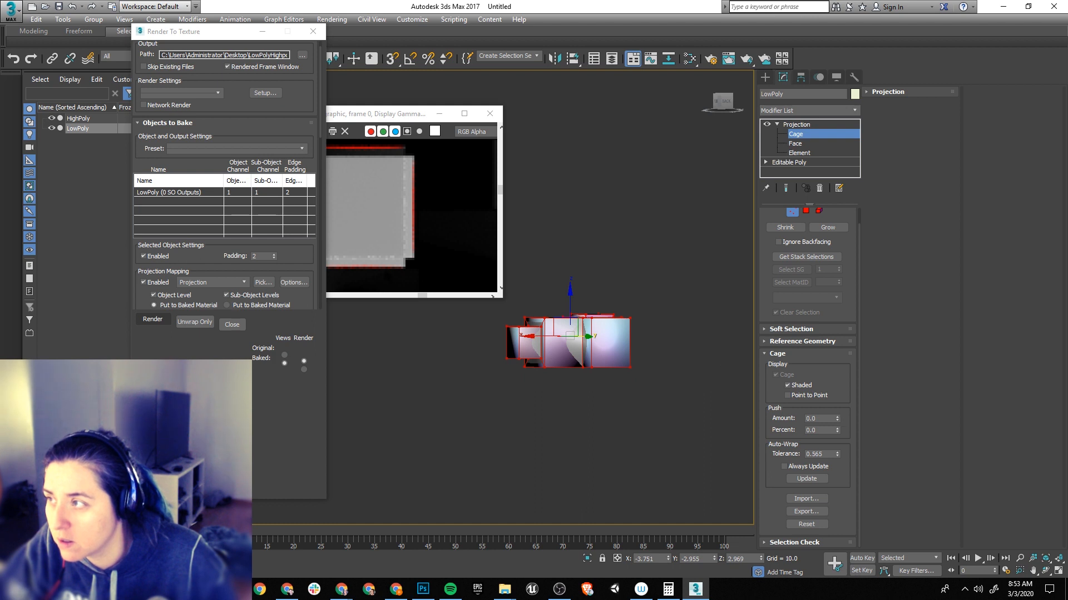
Step: Render the bake with the enlarged cage, and examine the cage around the protruding block against the new result
click(153, 321)
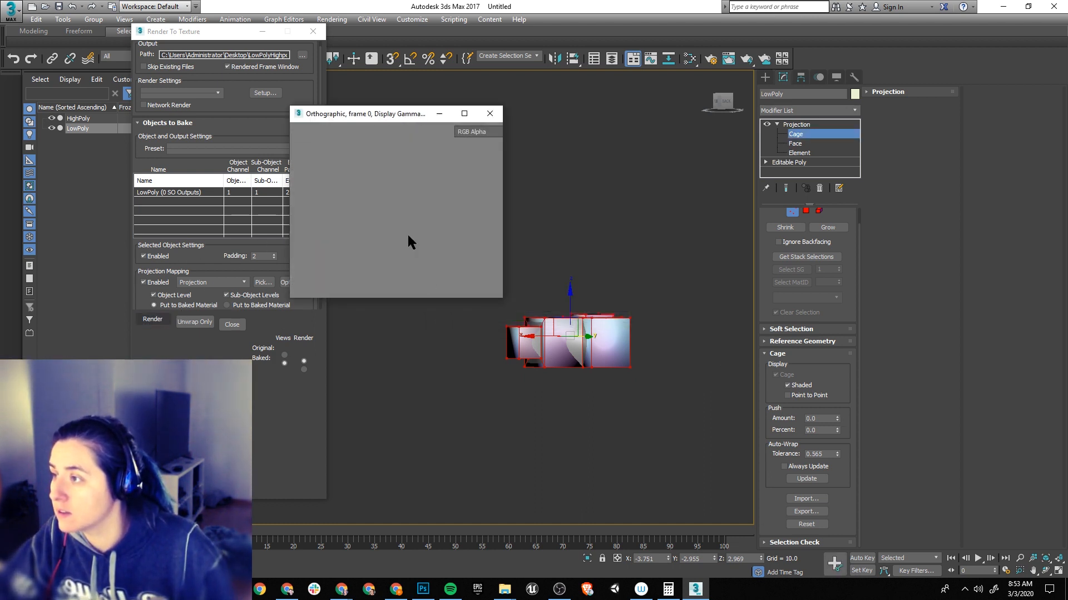
alt+middle_drag(598, 278, 642, 367)
scroll(642, 368, up, 5)
middle_drag(554, 358, 742, 282)
scroll(655, 266, up, 5)
scroll(653, 237, down, 5)
scroll(625, 309, up, 4)
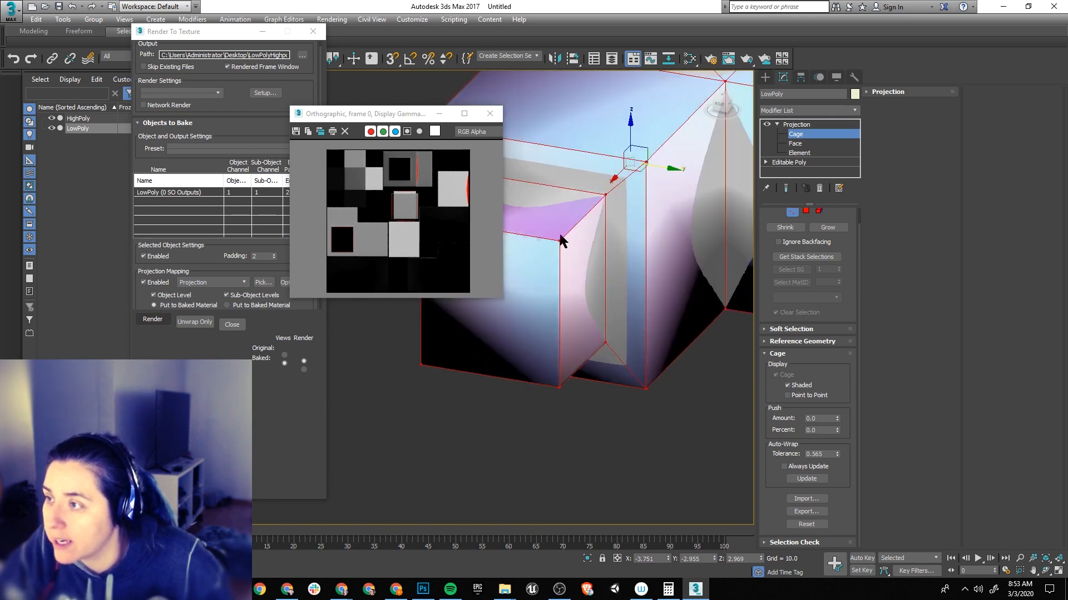
Step: Select the body's corner cage vertices beside the protruding block, and move them slightly outward to X 17.97, Y 7.762 in the top view
drag(645, 154, 643, 198)
right_click(642, 203)
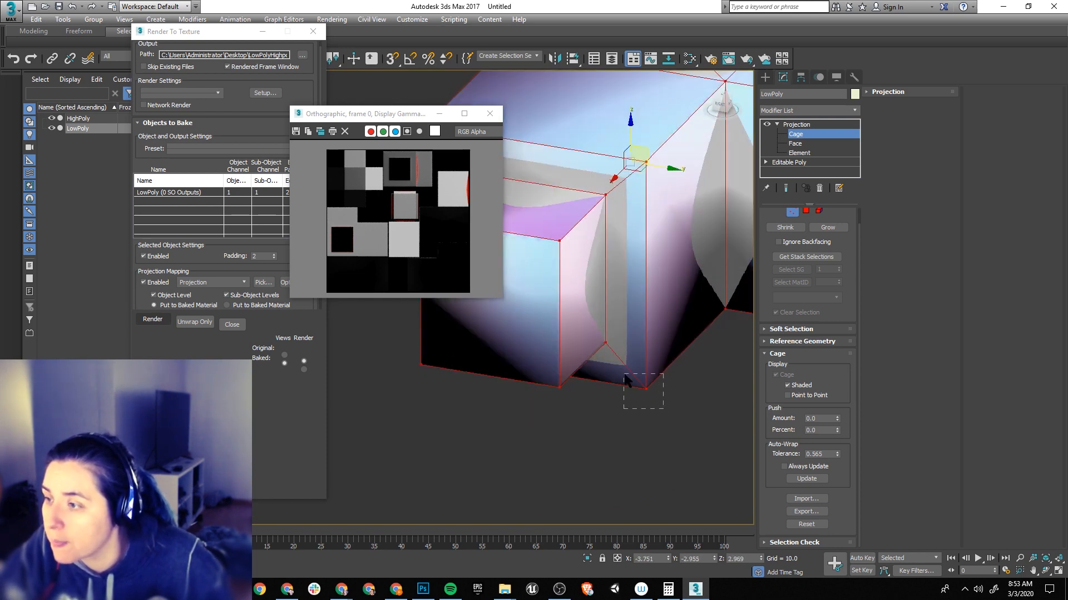
drag(624, 375, 622, 372)
ctrl+drag(621, 157, 659, 179)
alt+middle_drag(651, 215, 641, 299)
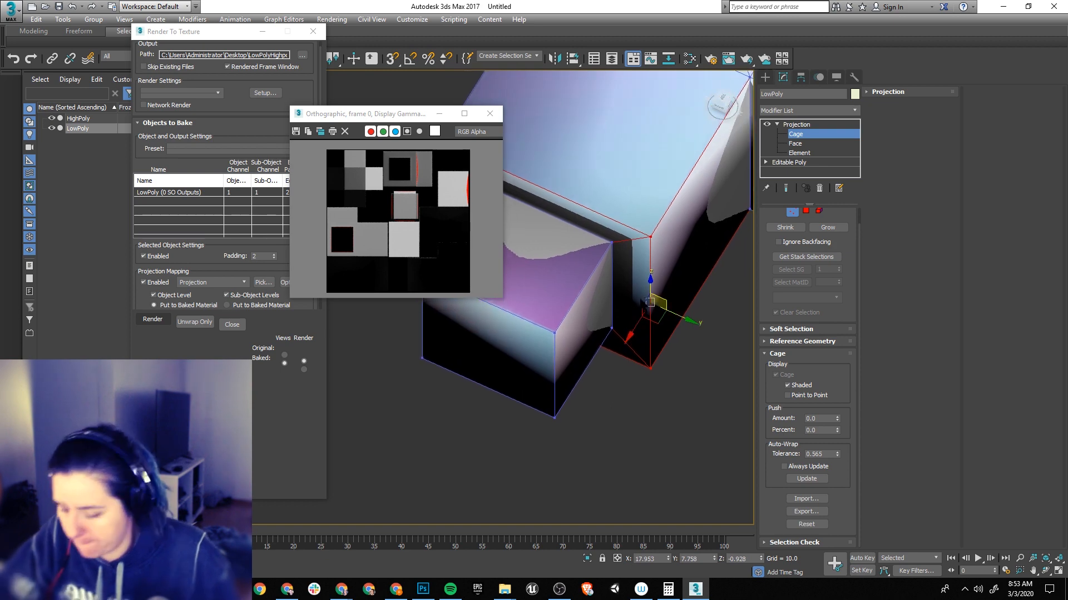
key(t)
scroll(648, 362, up, 8)
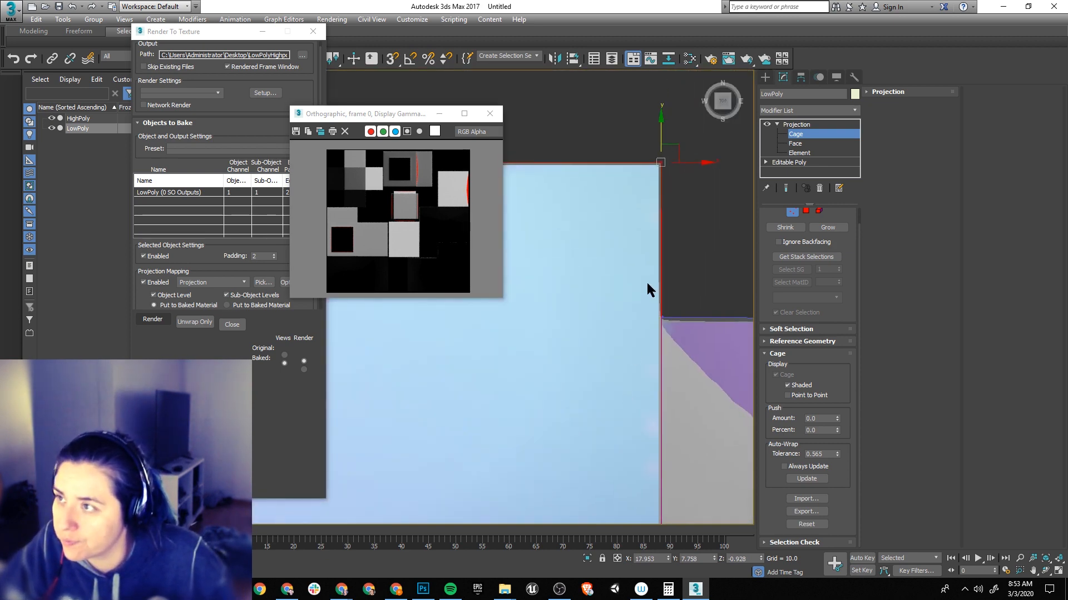
scroll(659, 175, up, 7)
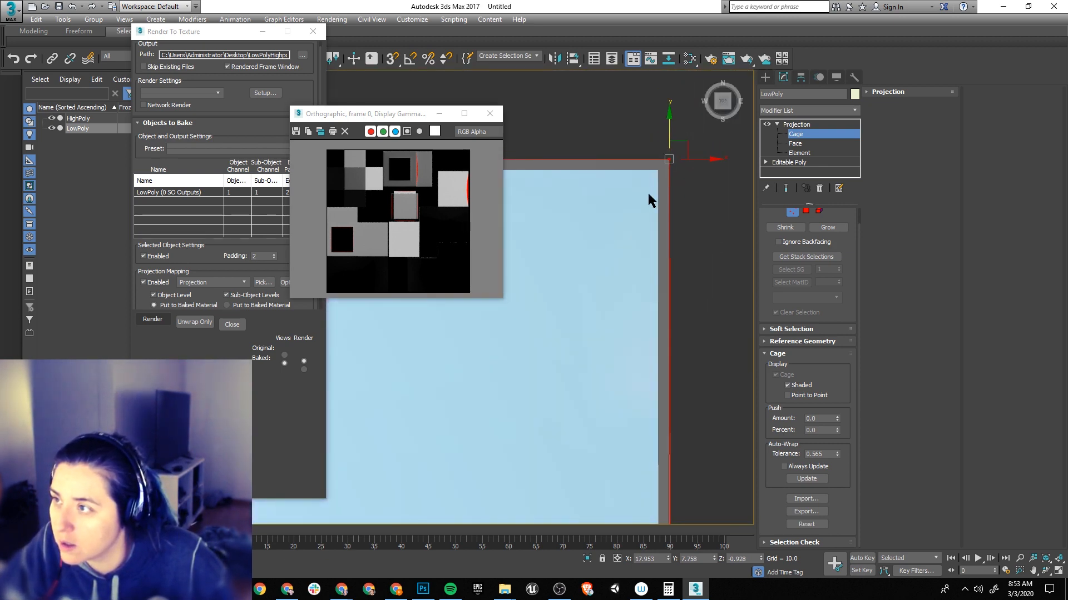
scroll(717, 195, down, 10)
scroll(659, 272, up, 10)
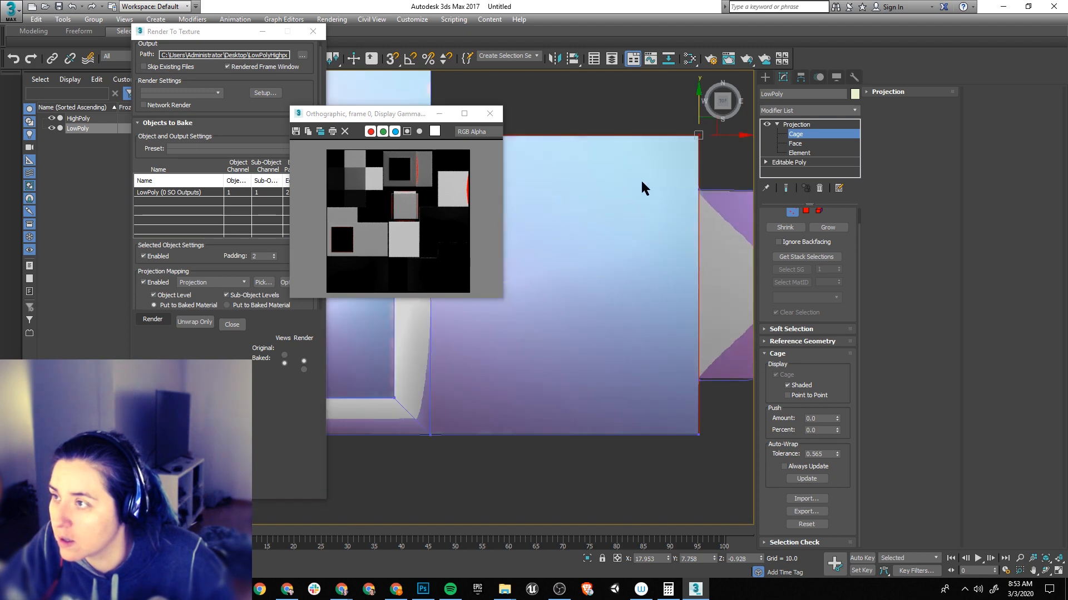
scroll(682, 155, down, 4)
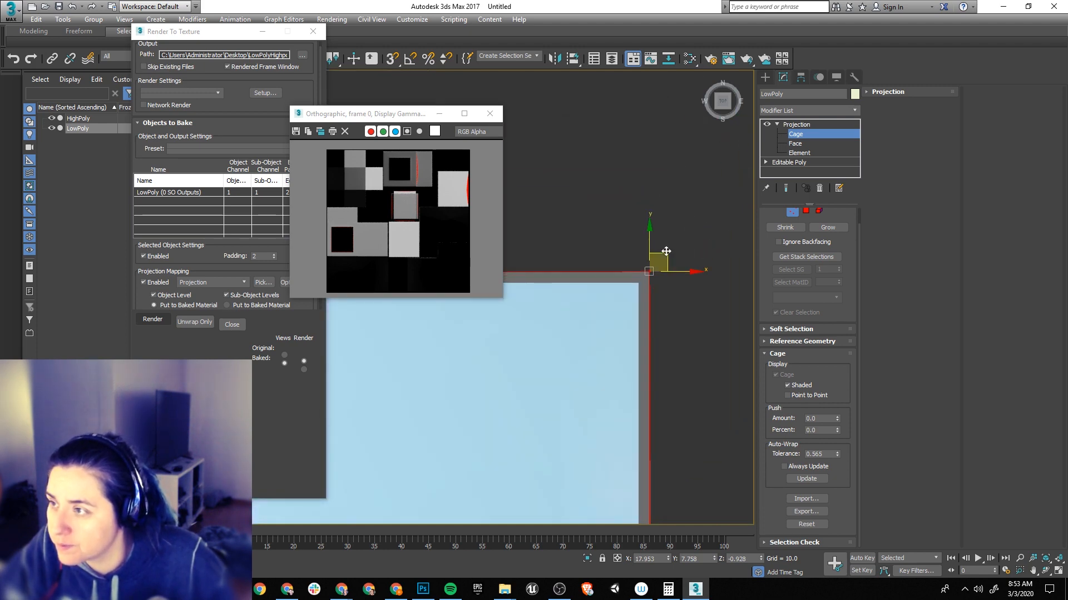
drag(667, 251, 668, 250)
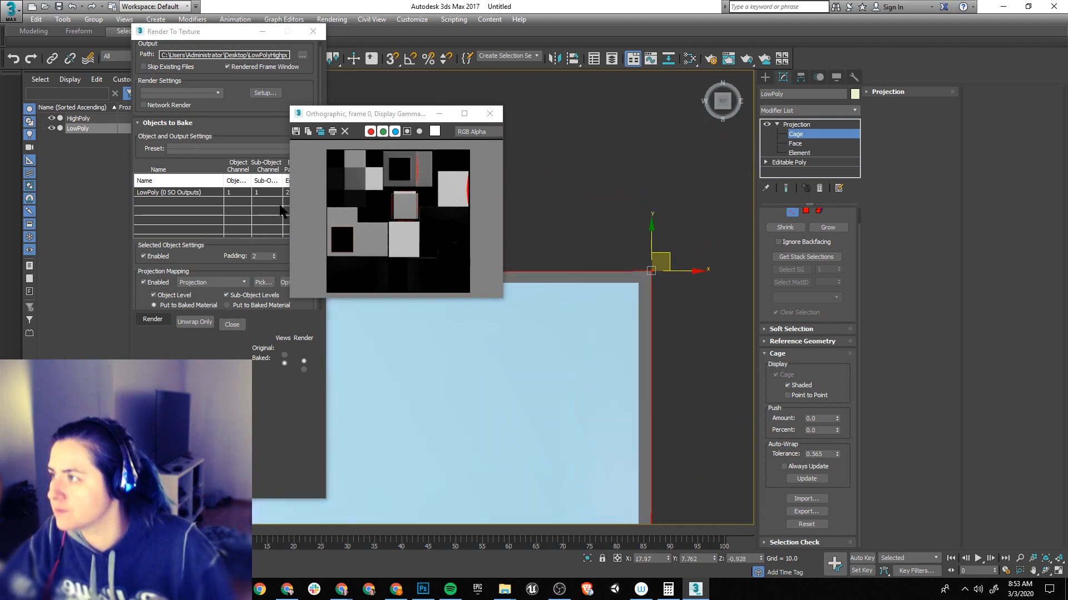
Step: Render the bake with the moved corner vertices, and set the NormalsMap output size to 512x512
click(153, 320)
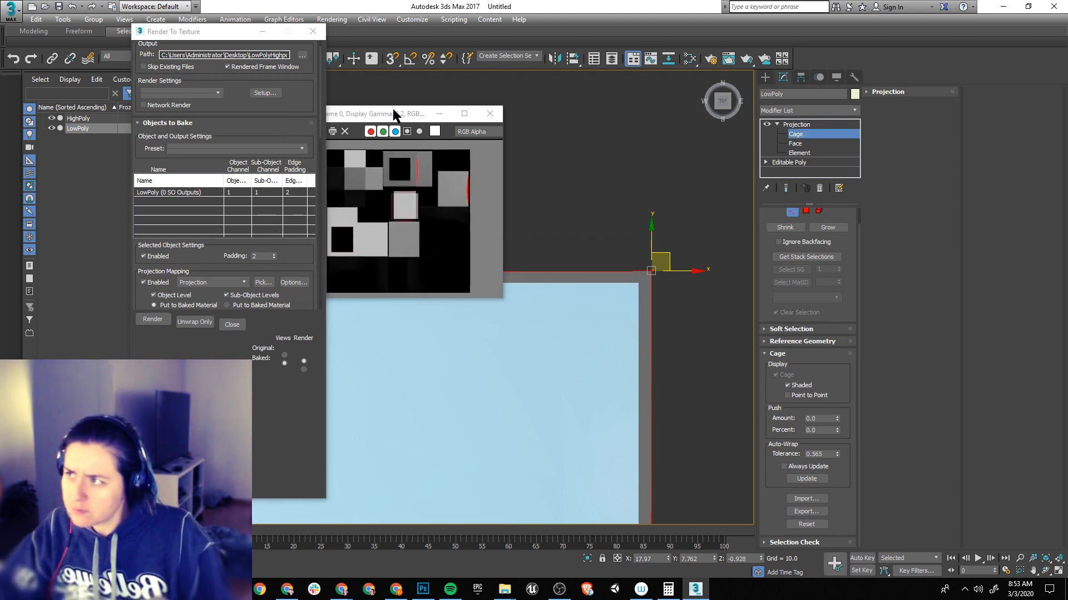
drag(393, 110, 546, 69)
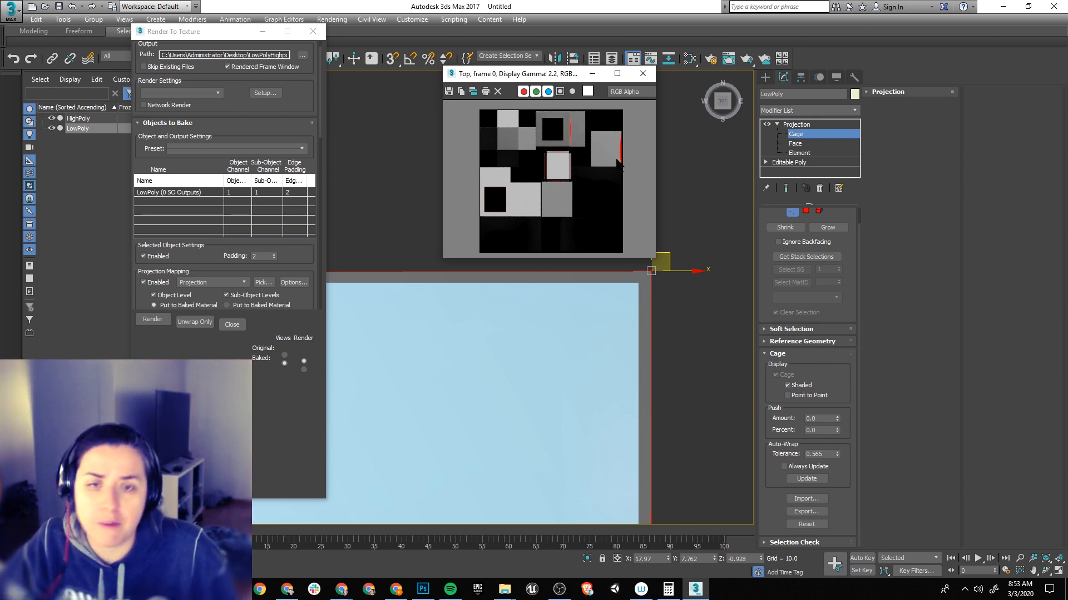
scroll(162, 271, down, 5)
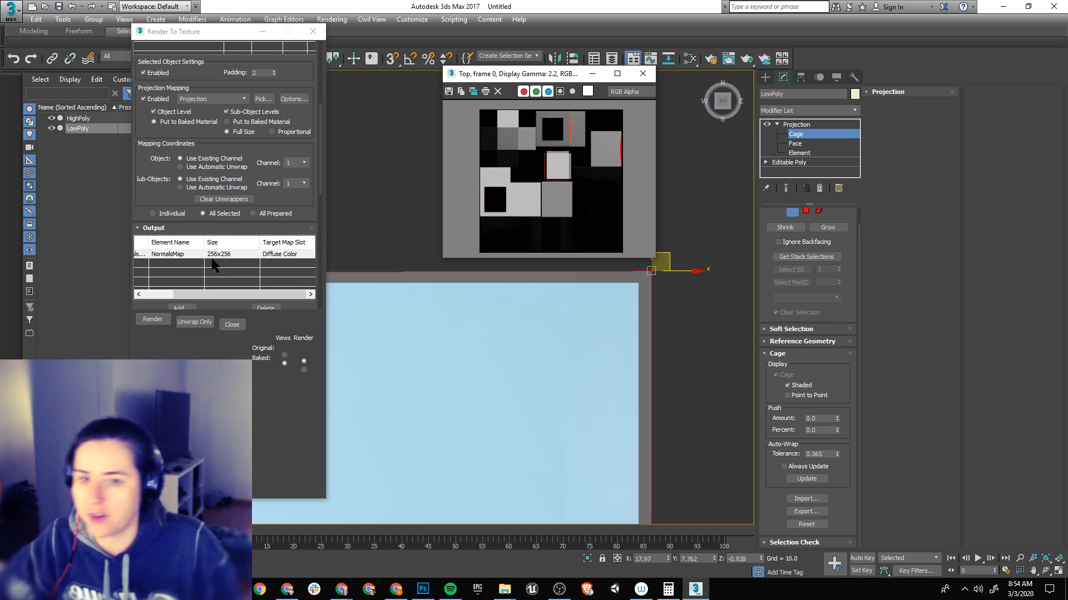
drag(216, 303, 252, 184)
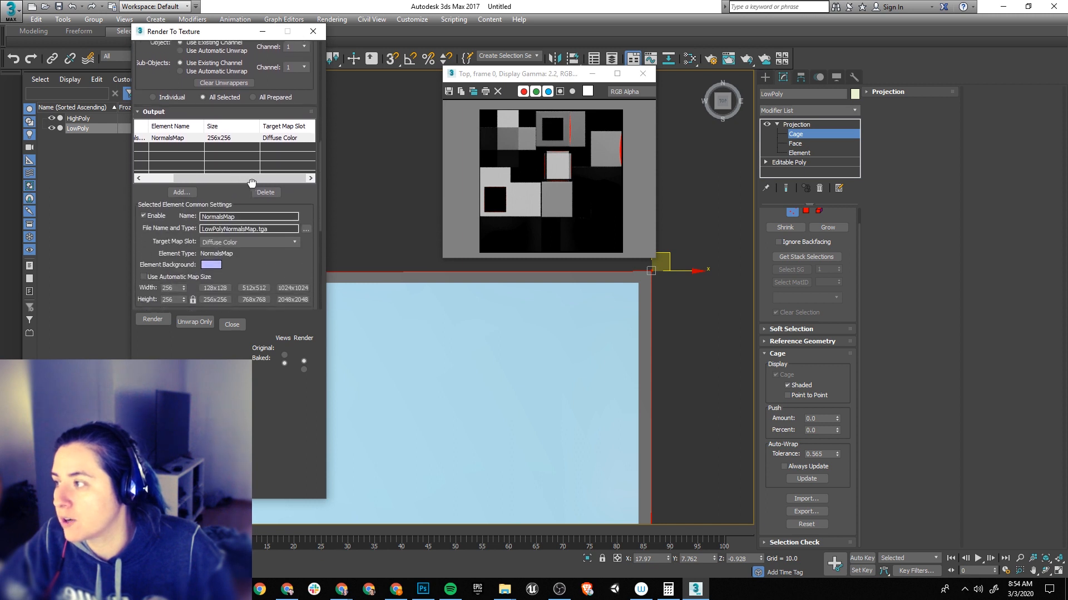
scroll(252, 184, down, 3)
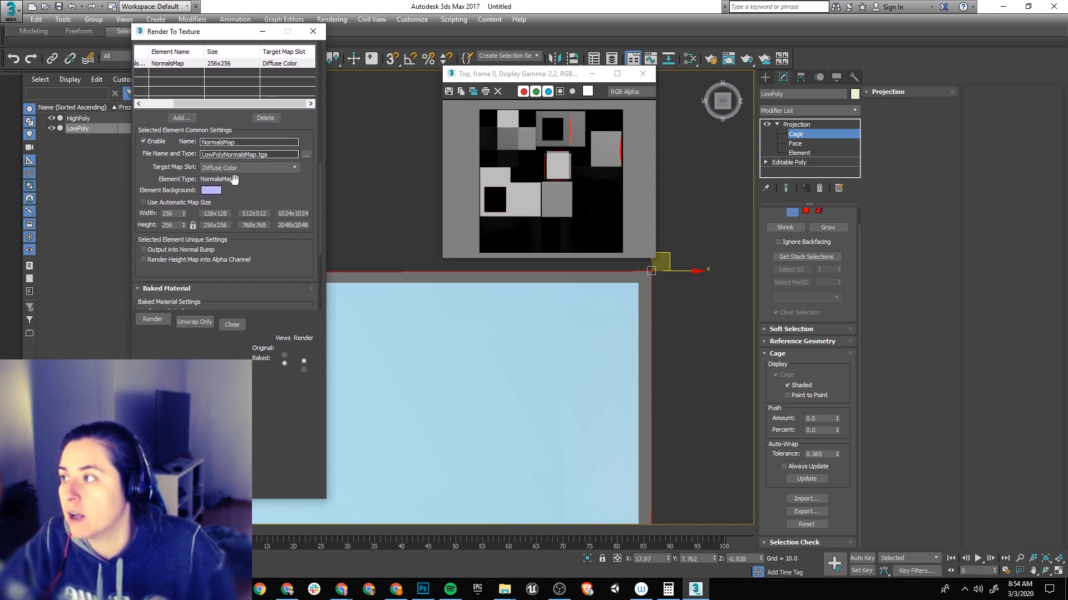
scroll(235, 179, up, 1)
click(253, 230)
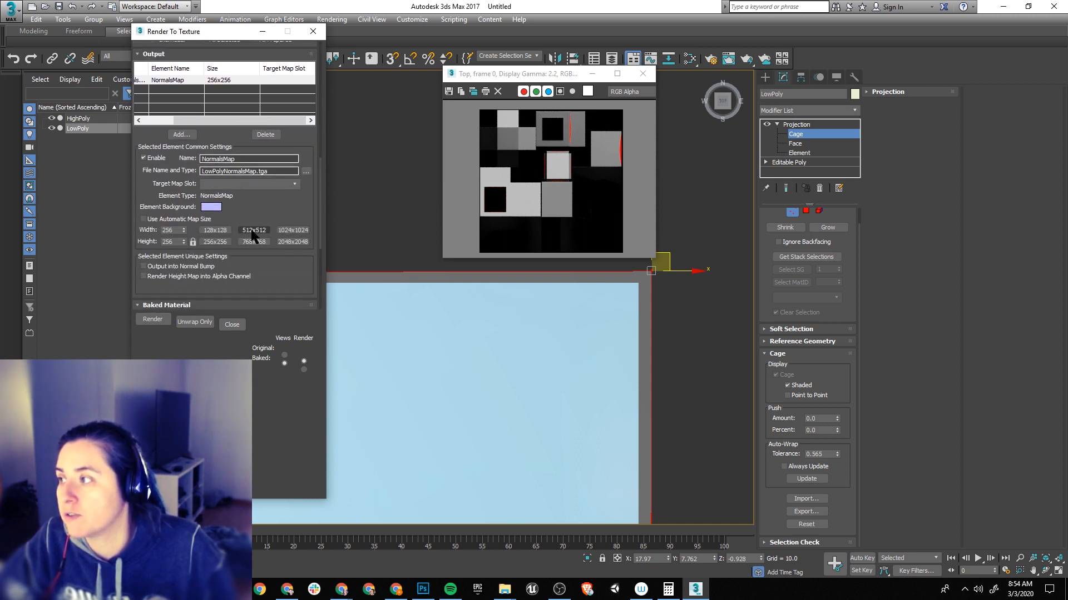
Step: Render the bake at 512x512 despite the missing target map slot, and inspect the red strip in the rendered frame up close
click(157, 318)
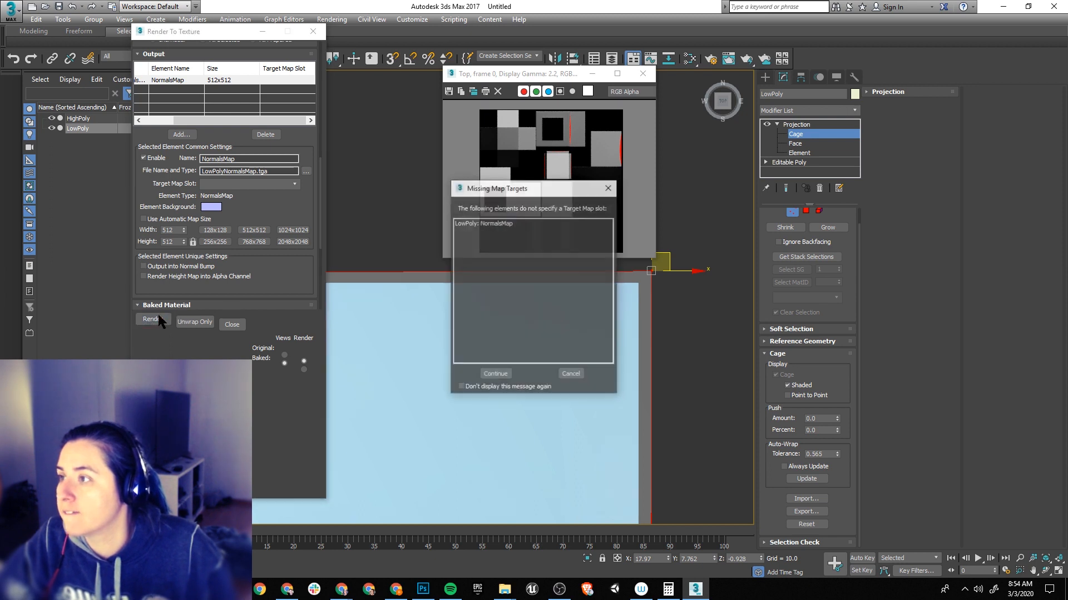
click(502, 375)
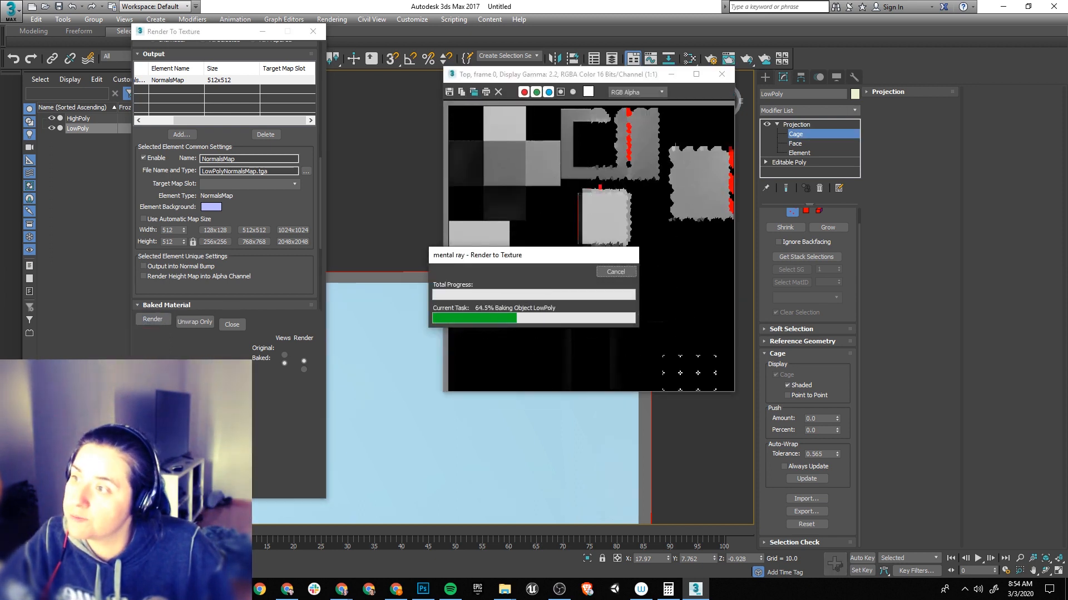
scroll(625, 144, up, 3)
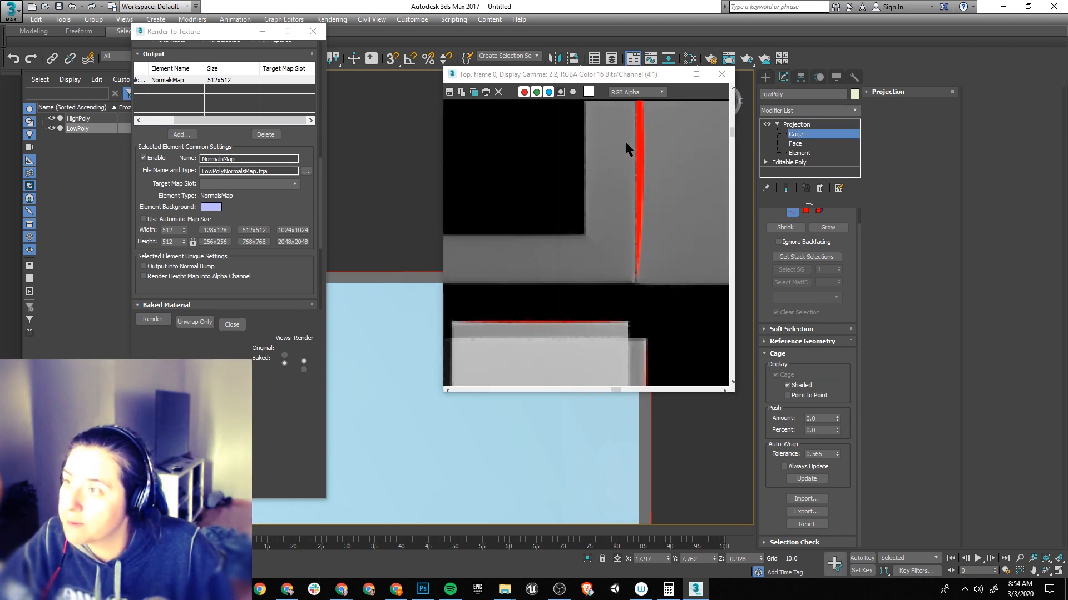
drag(670, 73, 372, 105)
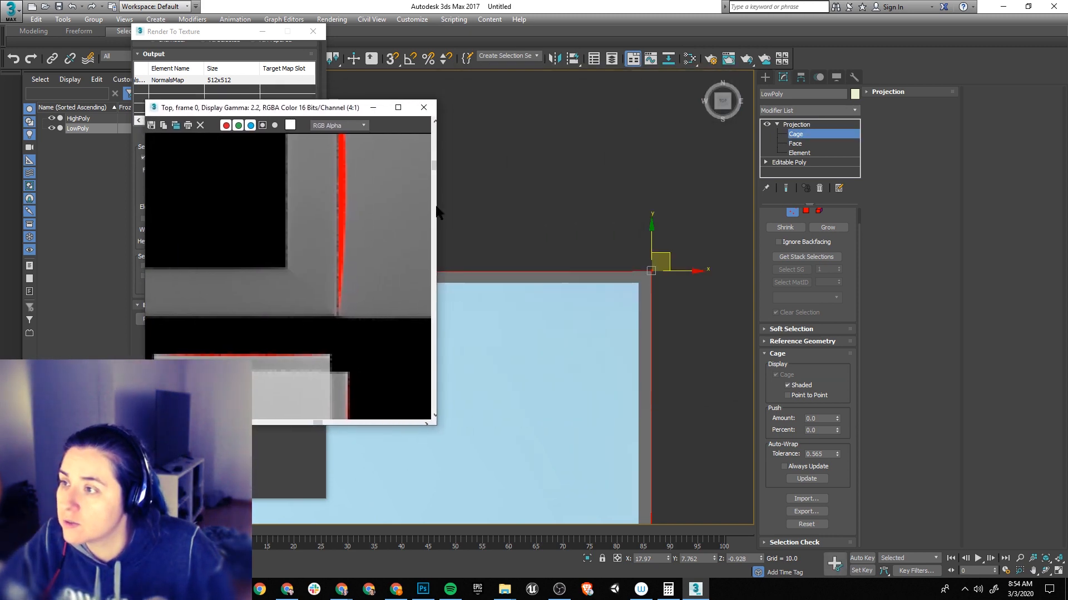
Step: Adjust the cage vertices where the protruding block meets the body's side in the top view, to X 18.058, Y 2.642
scroll(690, 310, up, 4)
scroll(590, 342, down, 3)
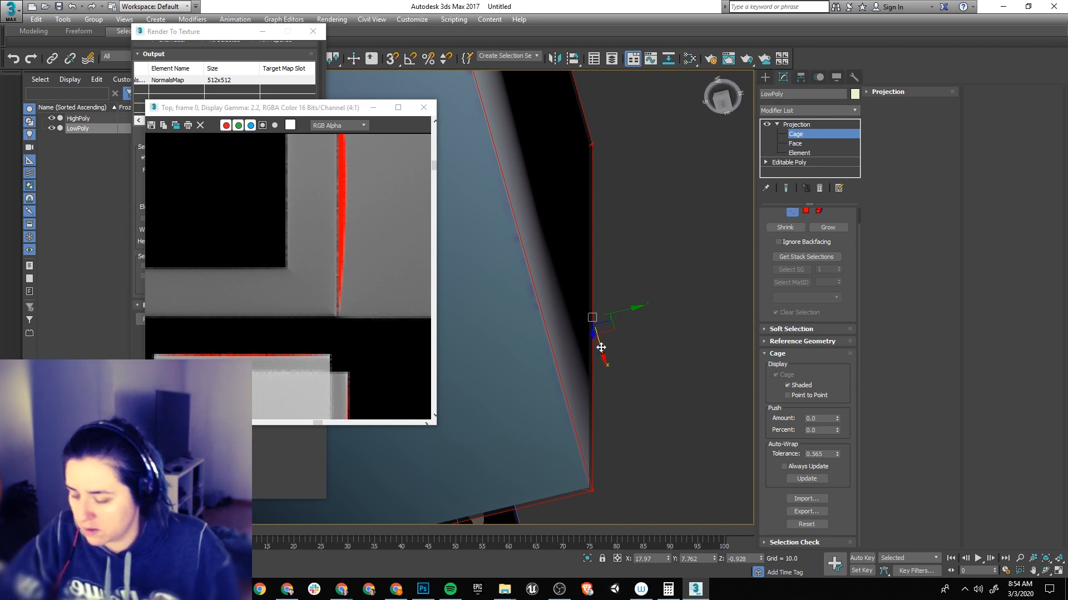
key(t)
middle_drag(520, 273, 610, 366)
scroll(619, 383, up, 8)
drag(598, 386, 591, 358)
Step: Render the bake again with the adjusted side vertices, and inspect the whole rendered map for red areas
drag(239, 109, 475, 81)
click(152, 319)
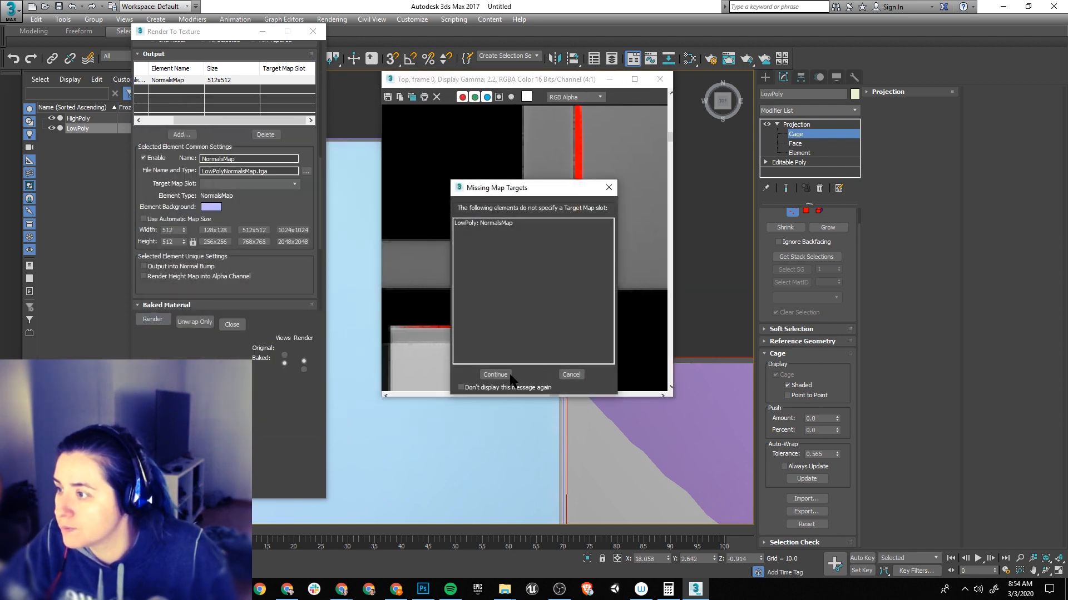
click(507, 375)
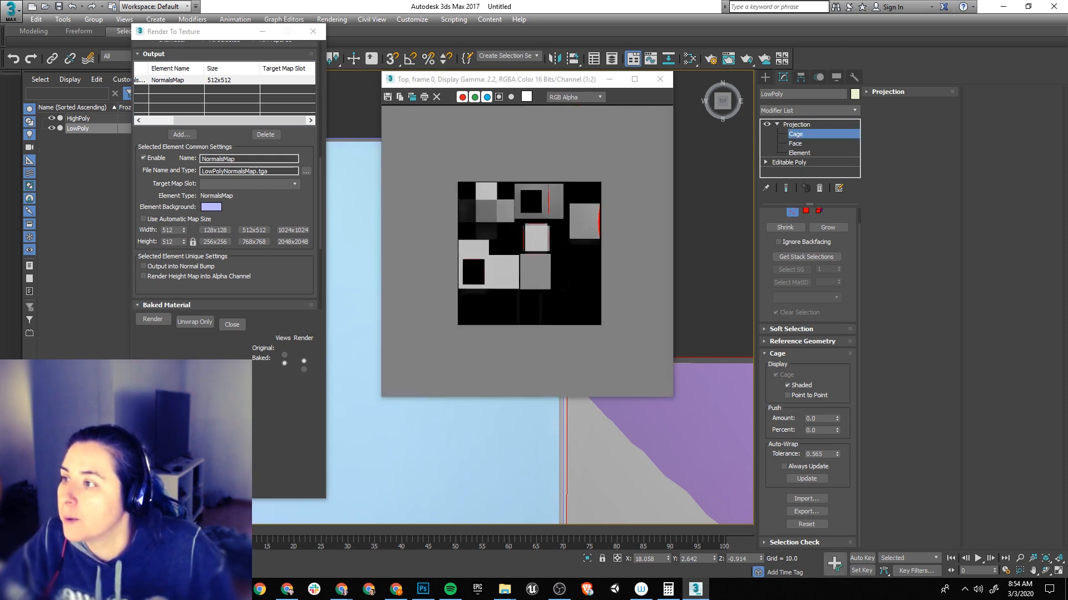
scroll(565, 217, up, 1)
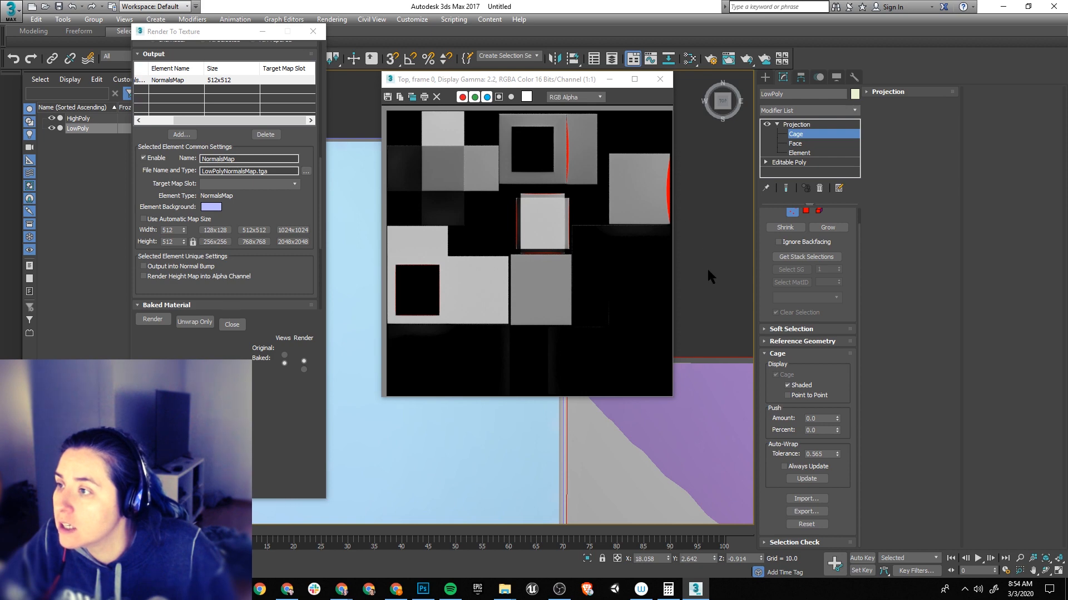
Step: Close the rendered frame, select the cage vertices around the base of the raised block in the front view, and push them slightly outward
click(660, 79)
scroll(516, 338, up, 4)
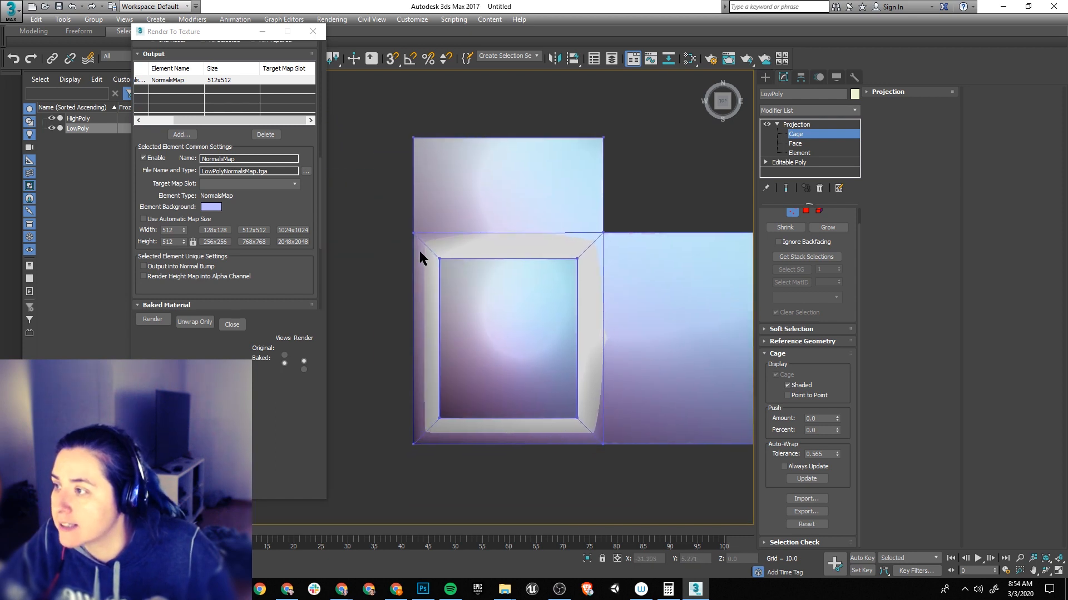
drag(592, 428, 592, 428)
alt+middle_drag(592, 428, 556, 387)
scroll(497, 283, up, 4)
middle_drag(556, 387, 573, 321)
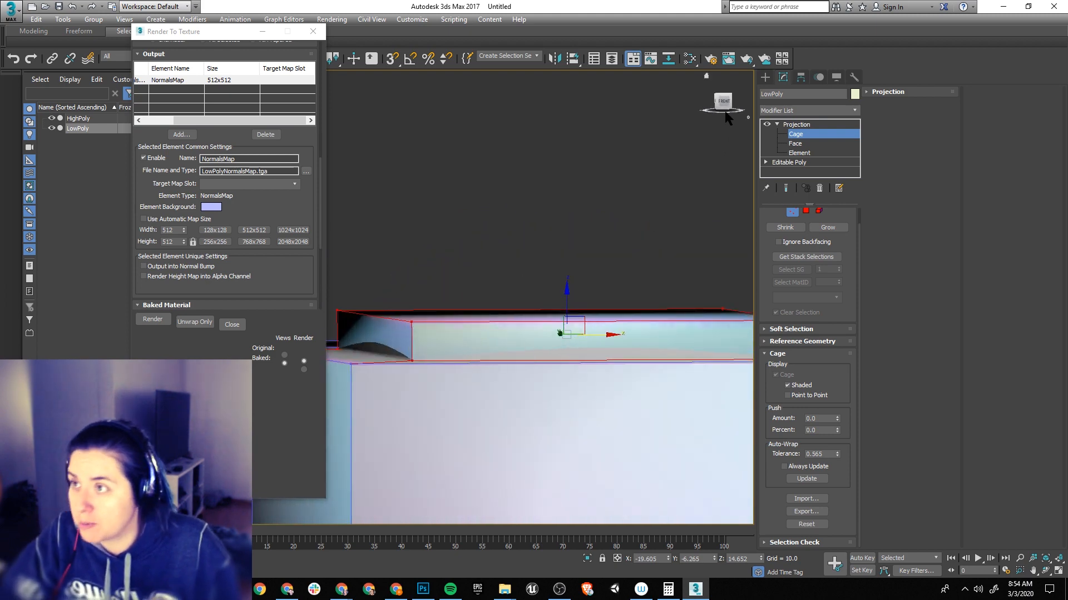
click(723, 100)
middle_drag(381, 343, 388, 284)
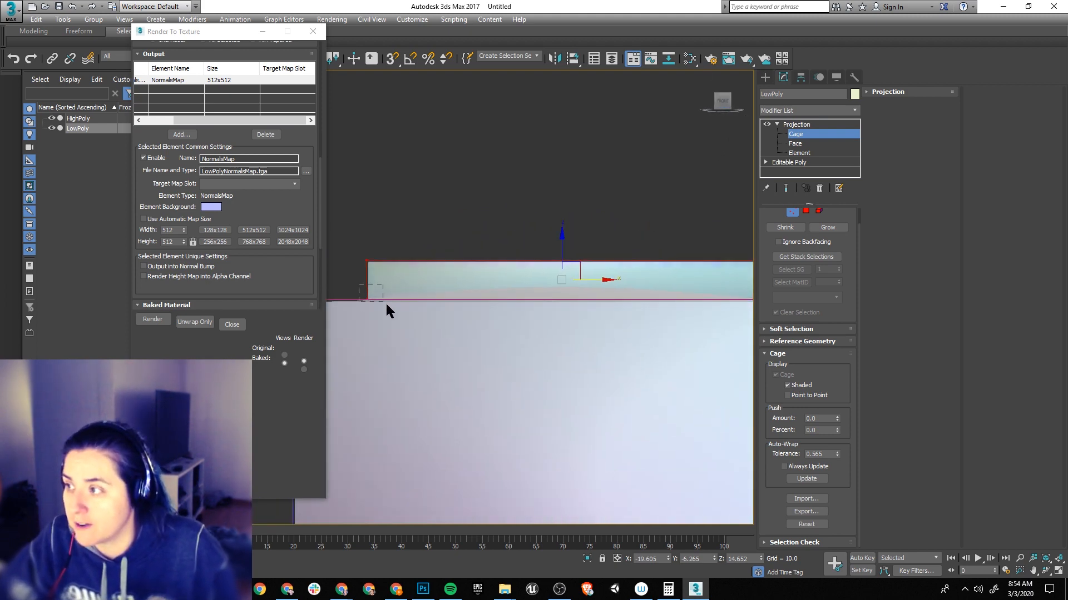
drag(386, 303, 389, 308)
middle_drag(555, 331, 443, 322)
ctrl+drag(612, 282, 661, 311)
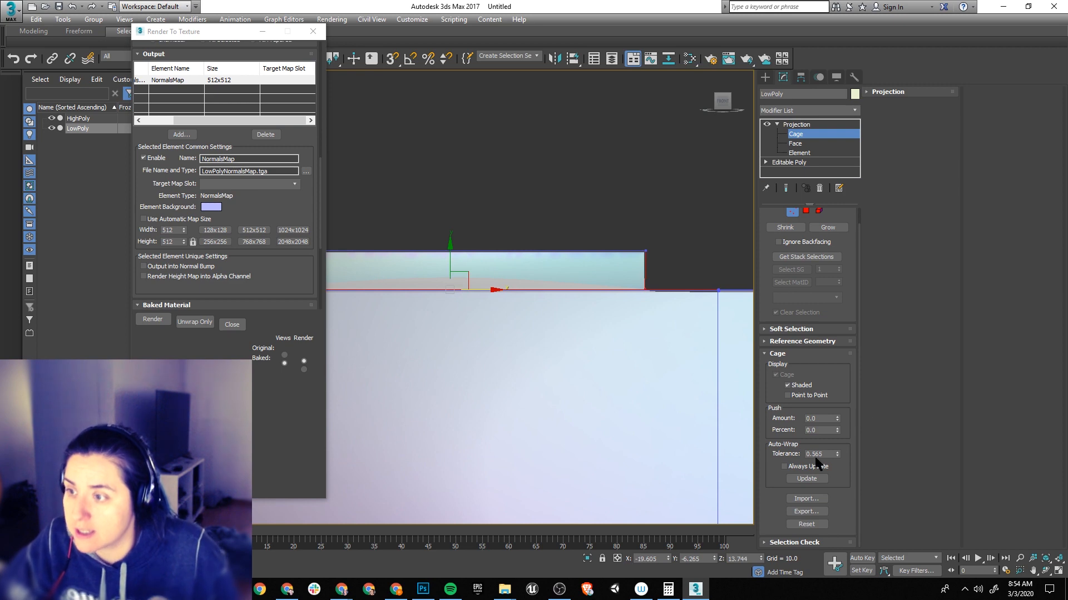
right_click(836, 417)
Step: Move the base cage vertices on the raised block's right side slightly outward along X in the front view
scroll(580, 200, up, 5)
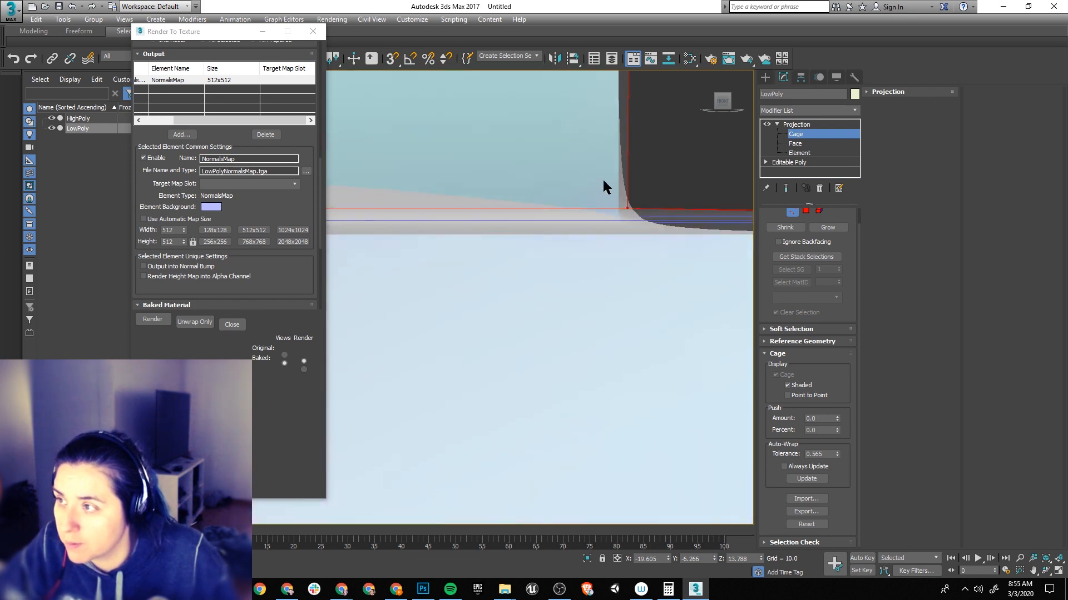
drag(658, 207, 669, 208)
middle_drag(467, 233, 638, 267)
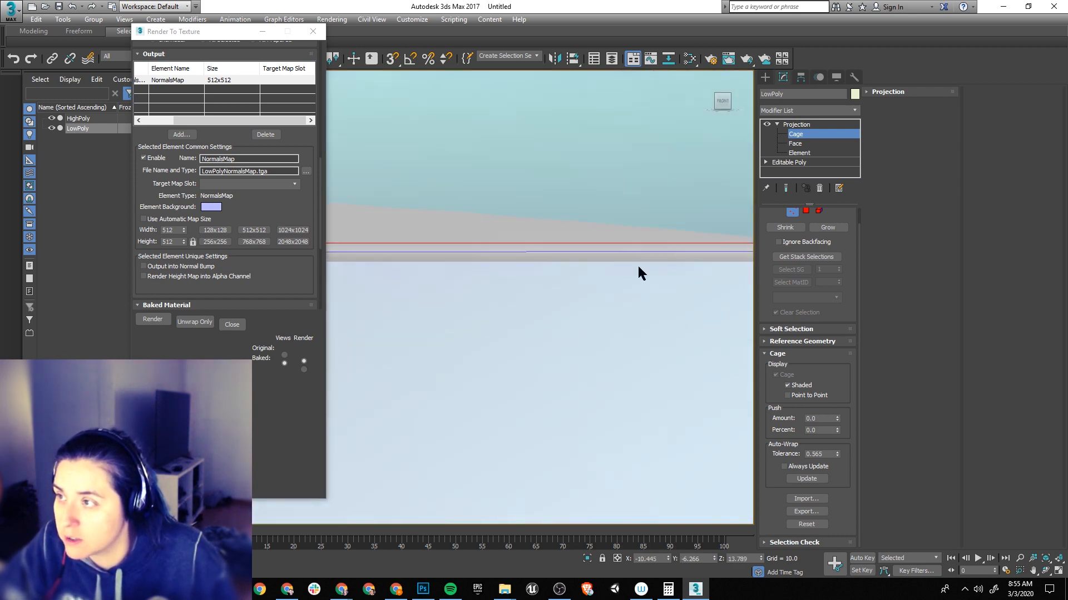
Step: Select the base cage vertices on the raised block's opposite side in the front view, and move them slightly outward along X
scroll(436, 263, down, 5)
middle_drag(437, 262, 708, 251)
scroll(435, 260, up, 3)
middle_drag(436, 259, 588, 259)
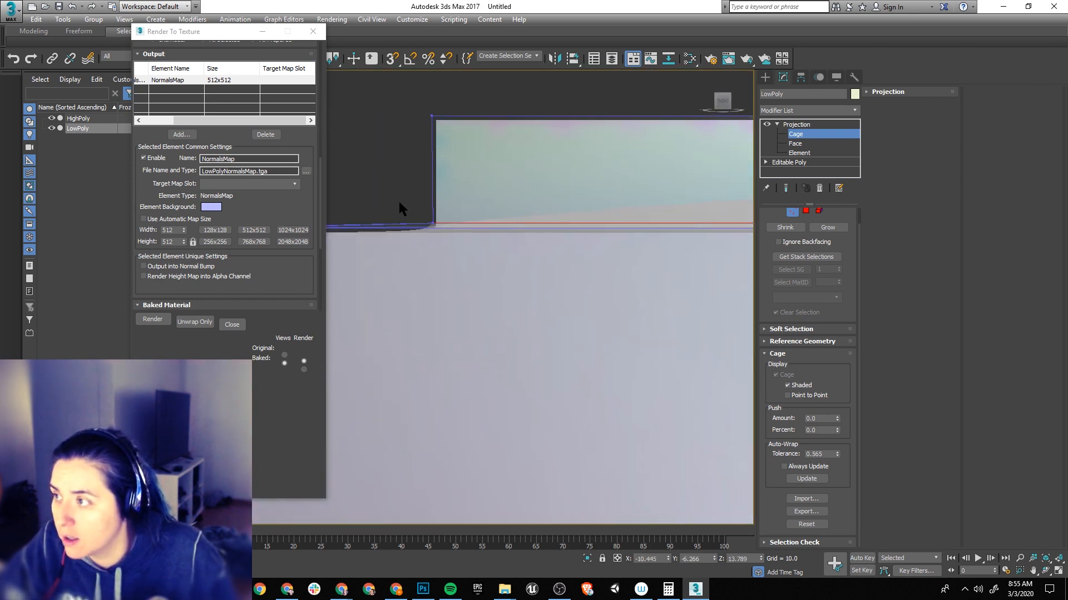
scroll(398, 200, up, 2)
click(461, 246)
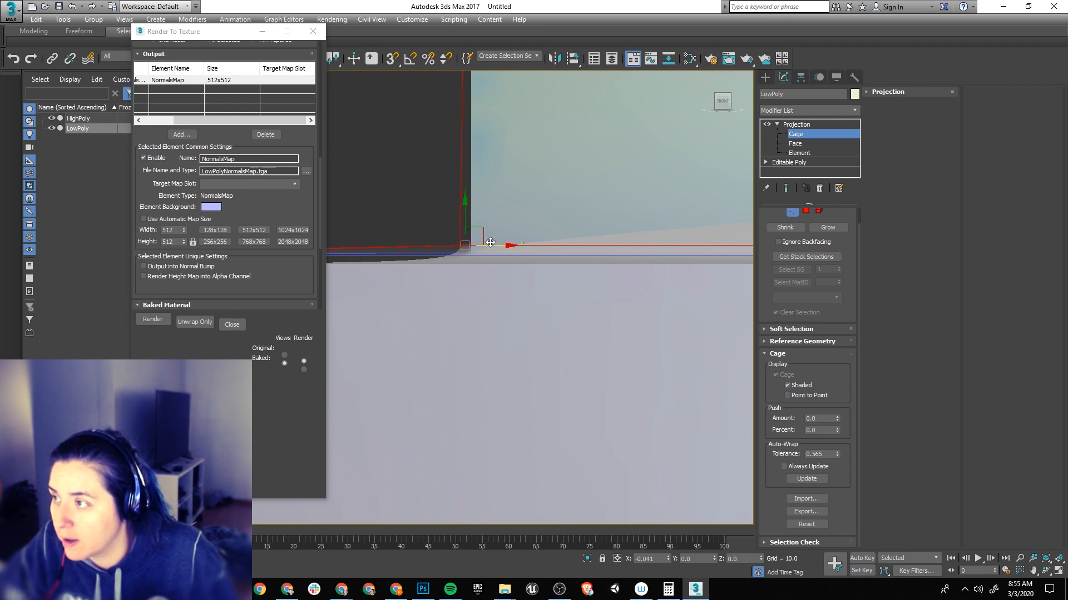
drag(493, 243, 487, 243)
Step: Move the base cage vertices at the raised block's left corner slightly outward in the left view
click(709, 99)
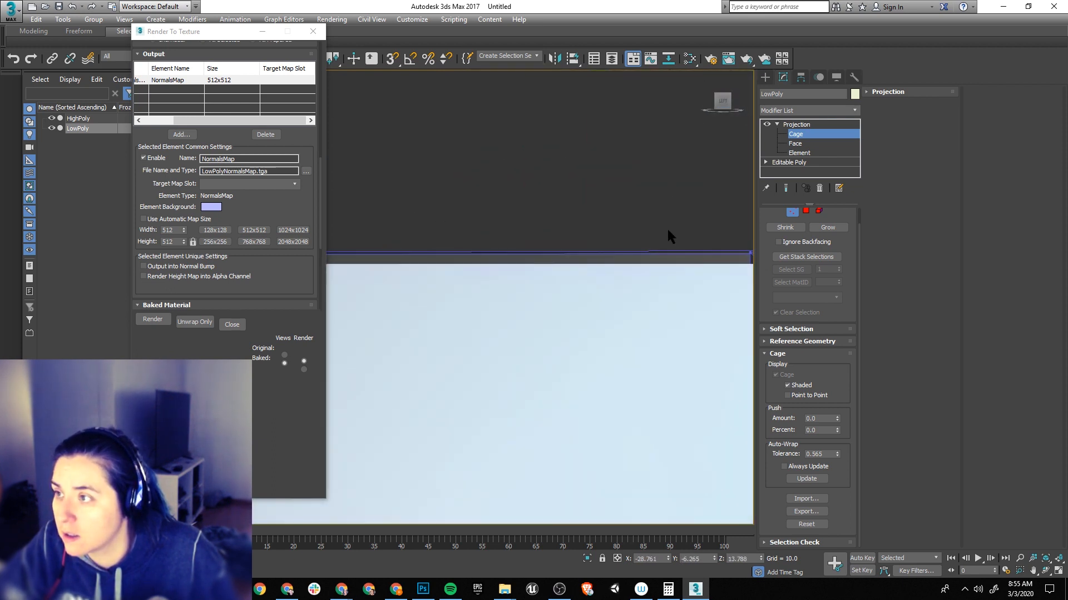
middle_drag(534, 141, 605, 240)
scroll(524, 154, up, 5)
middle_drag(524, 155, 550, 222)
drag(532, 159, 526, 160)
Step: Select the base cage vertices at the raised block's other corner in the left view, and move them outward to Y -16.867
scroll(593, 205, down, 4)
middle_drag(650, 228, 444, 224)
middle_drag(683, 196, 390, 217)
scroll(570, 209, up, 1)
scroll(570, 210, up, 2)
click(606, 227)
scroll(617, 233, up, 5)
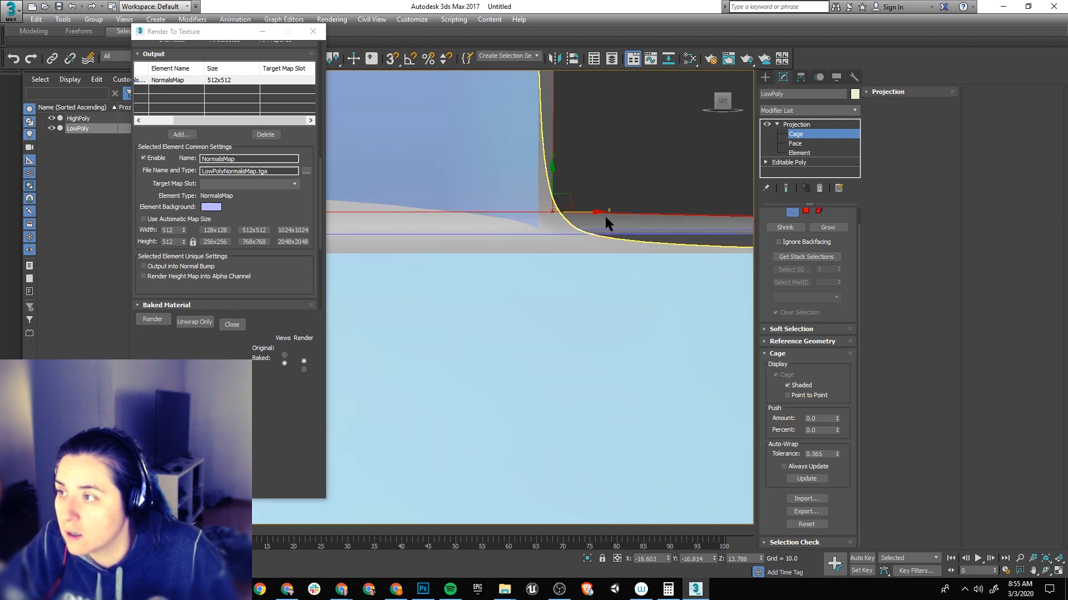
drag(596, 214, 609, 208)
scroll(609, 414, down, 3)
scroll(551, 353, down, 3)
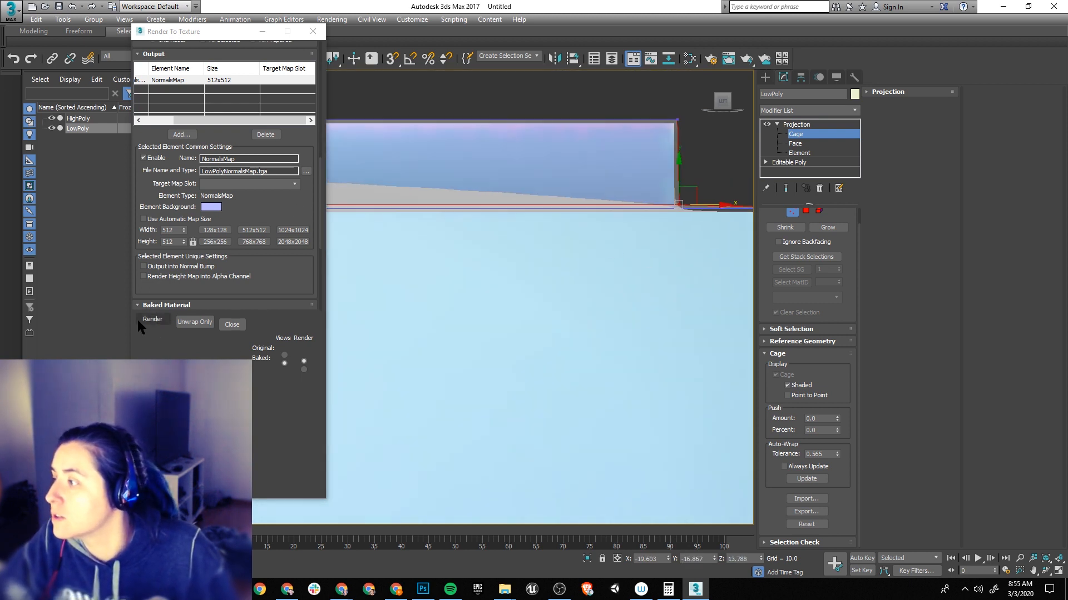
Step: Render the bake with the adjusted raised-block cage, and set the NormalsMap output size to 2048x2048
click(140, 318)
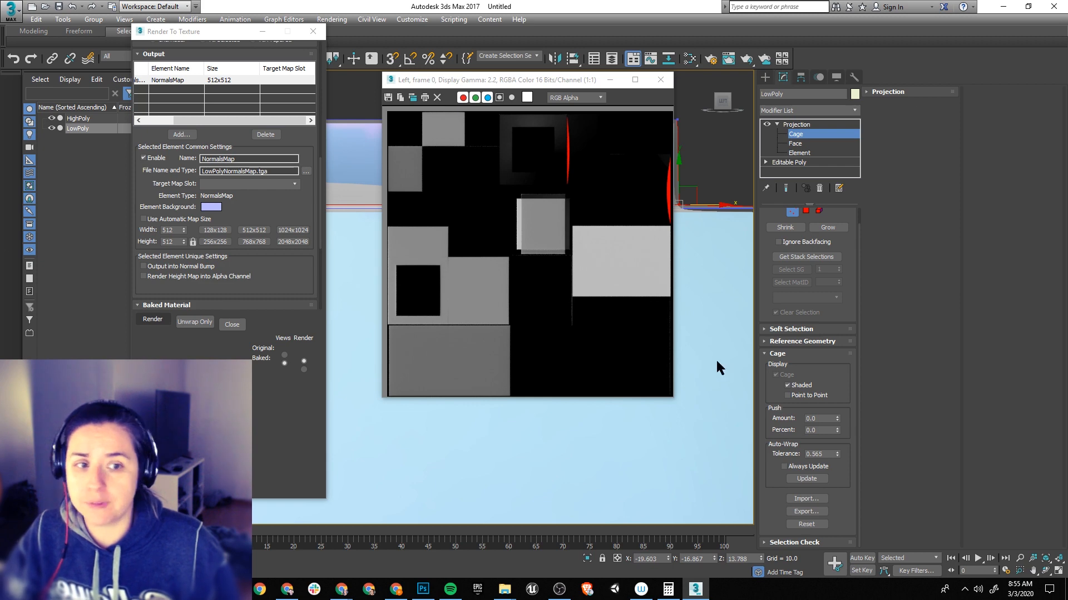
click(284, 242)
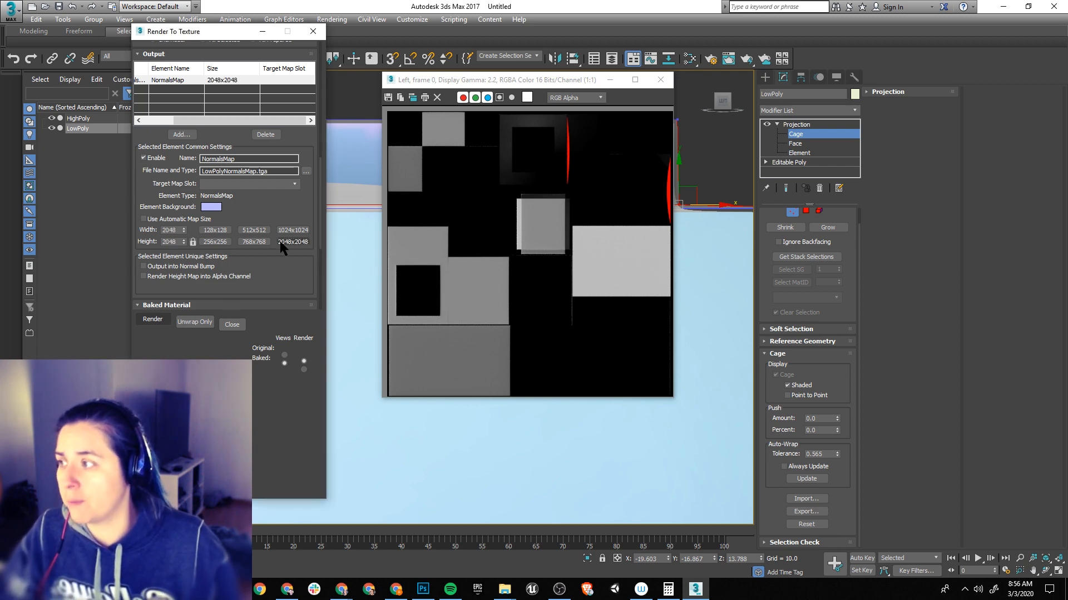
scroll(225, 278, down, 1)
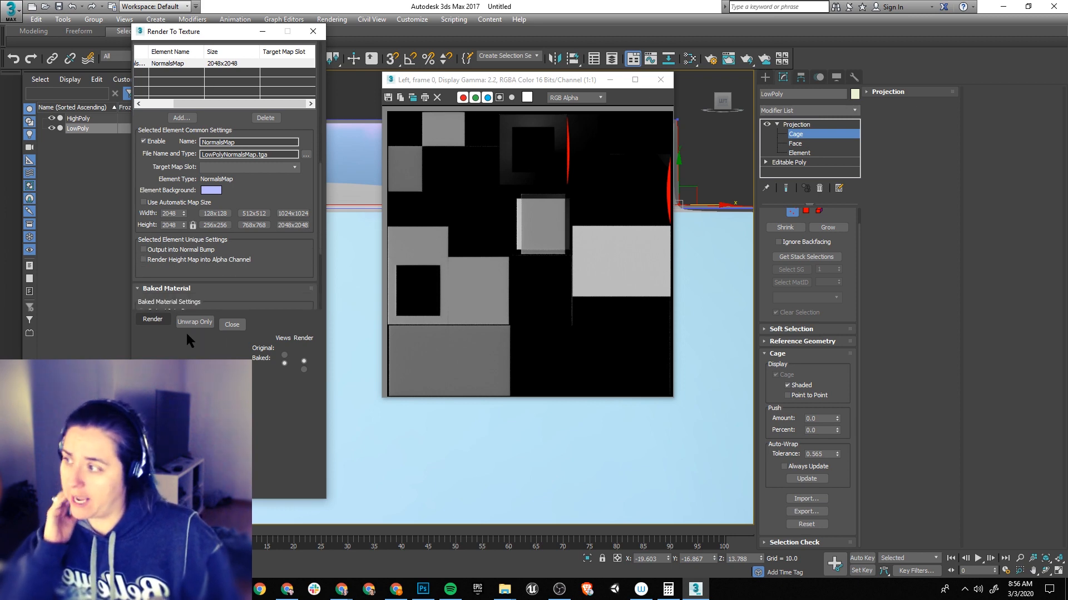
Step: Render the 2048x2048 normal map bake, inspect the rendered output, and close the render and Render To Texture windows
click(152, 320)
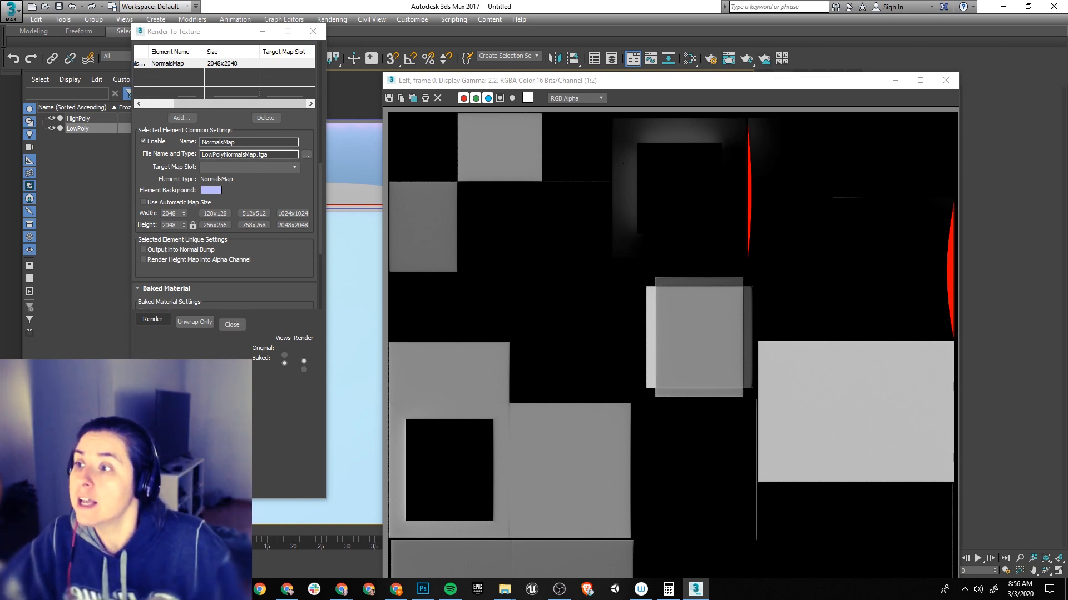
drag(706, 79, 695, 51)
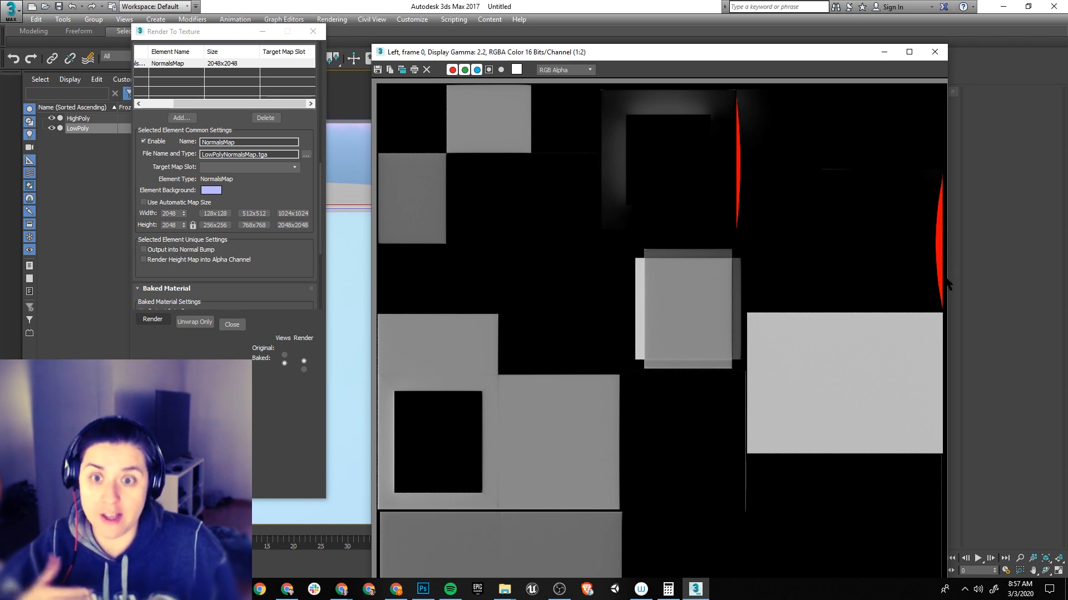
click(943, 50)
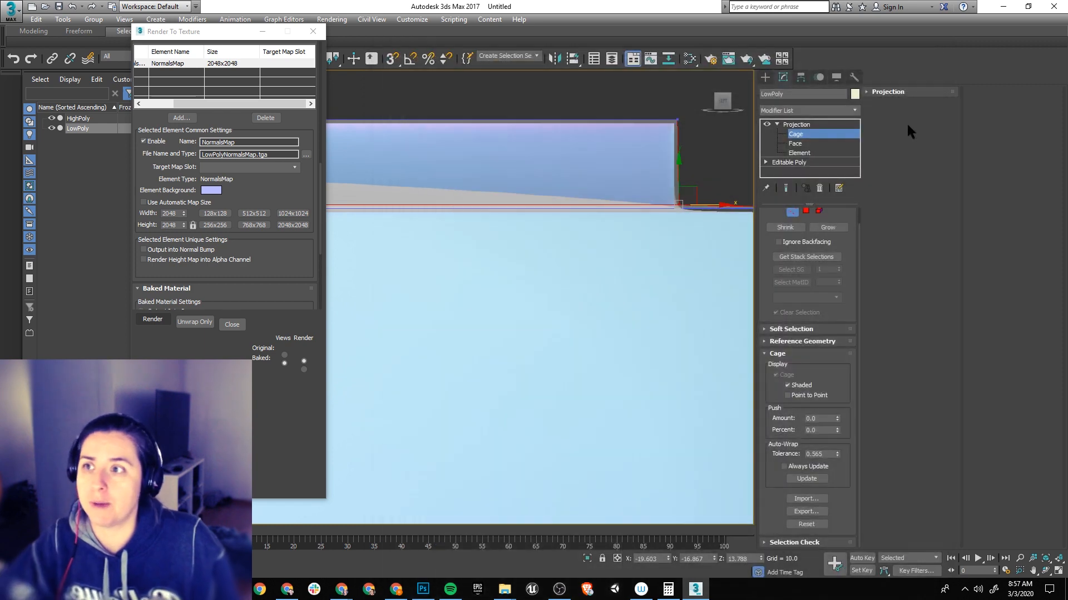
click(314, 32)
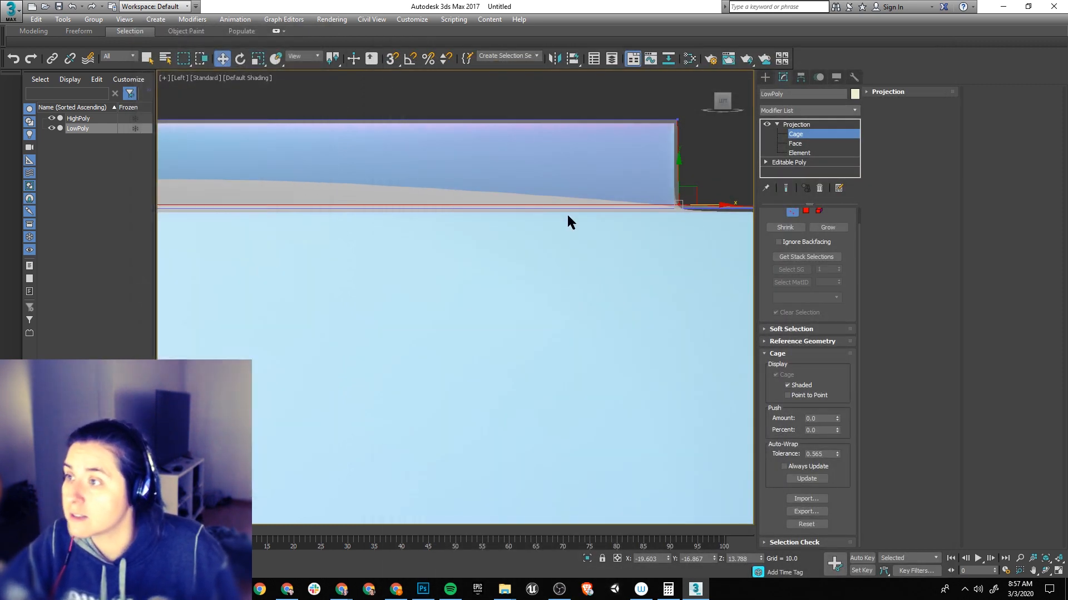
Step: Collapse LowPoly's entire modifier stack, including the Projection modifier, into the Editable Poly
scroll(566, 212, down, 3)
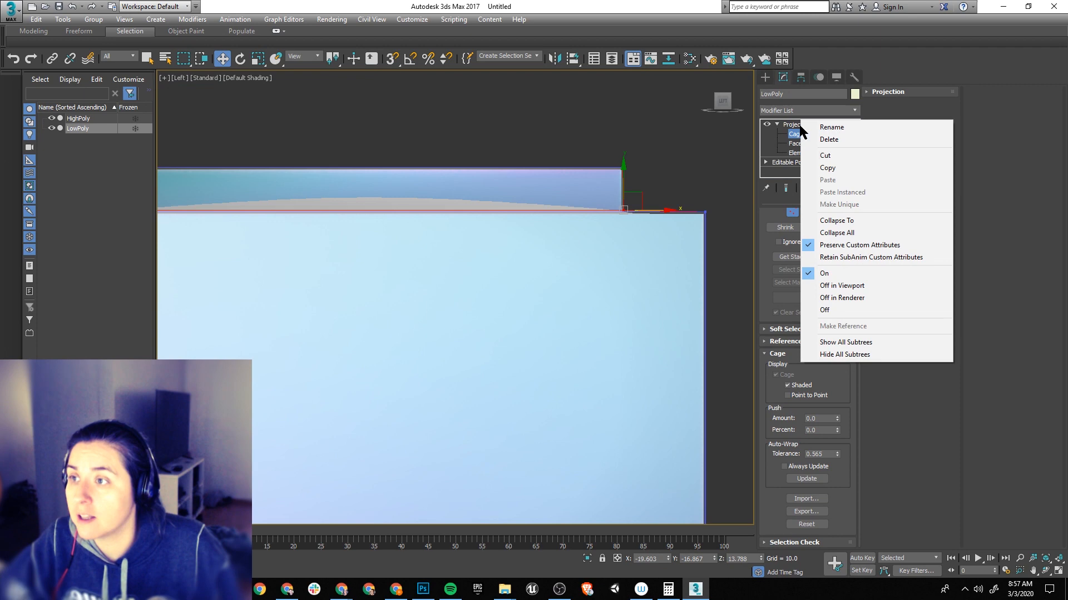
click(837, 232)
click(585, 328)
middle_drag(582, 331, 591, 283)
Step: Open the Slate Material Editor and assign ProjectionMaterial to the selected LowPoly object
click(689, 59)
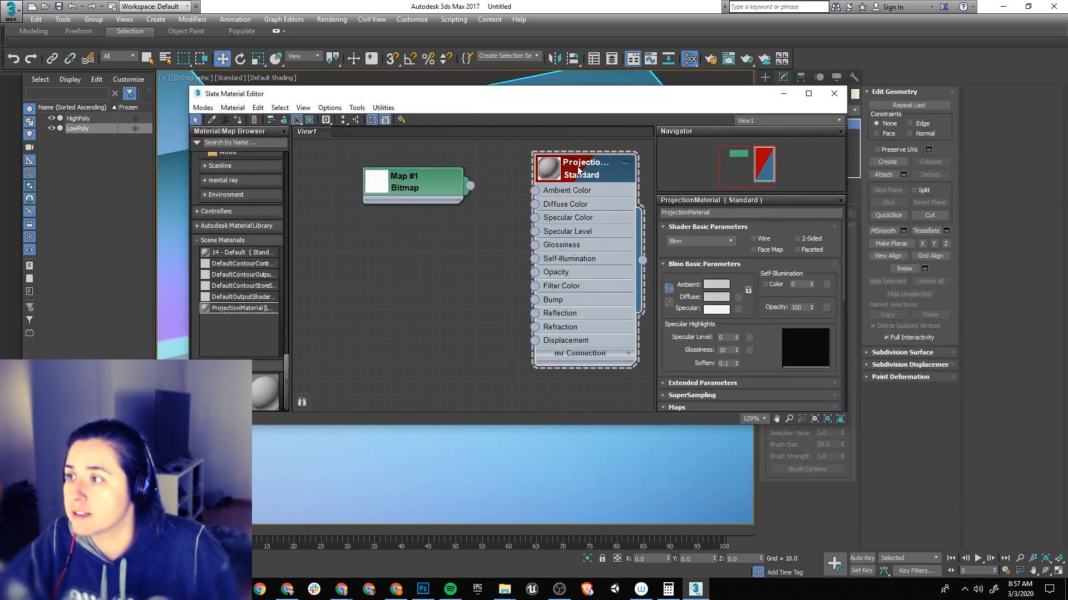
drag(452, 196, 437, 196)
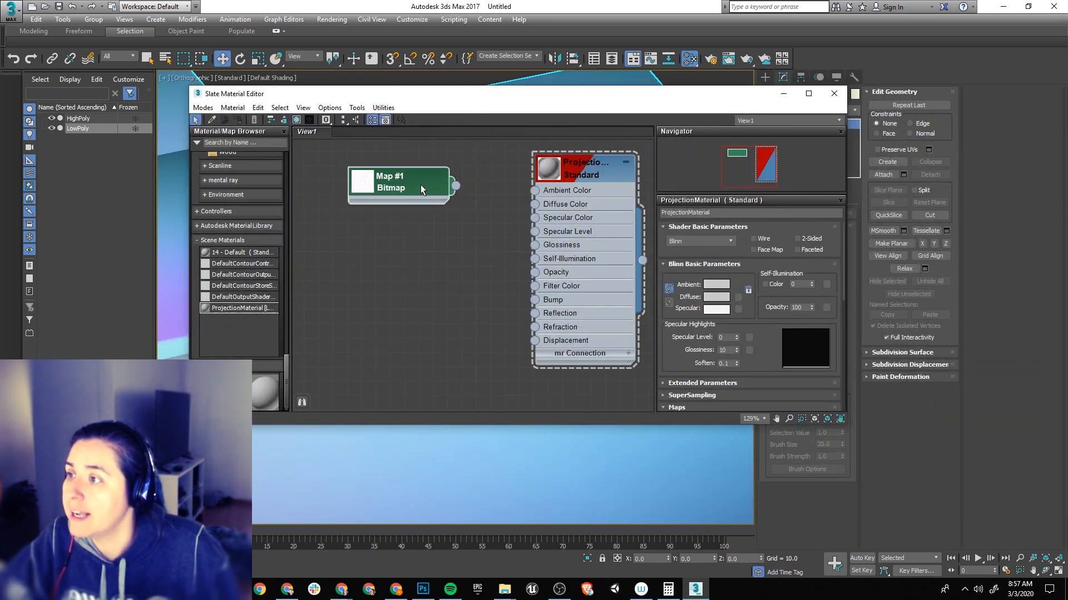
right_click(563, 162)
click(599, 179)
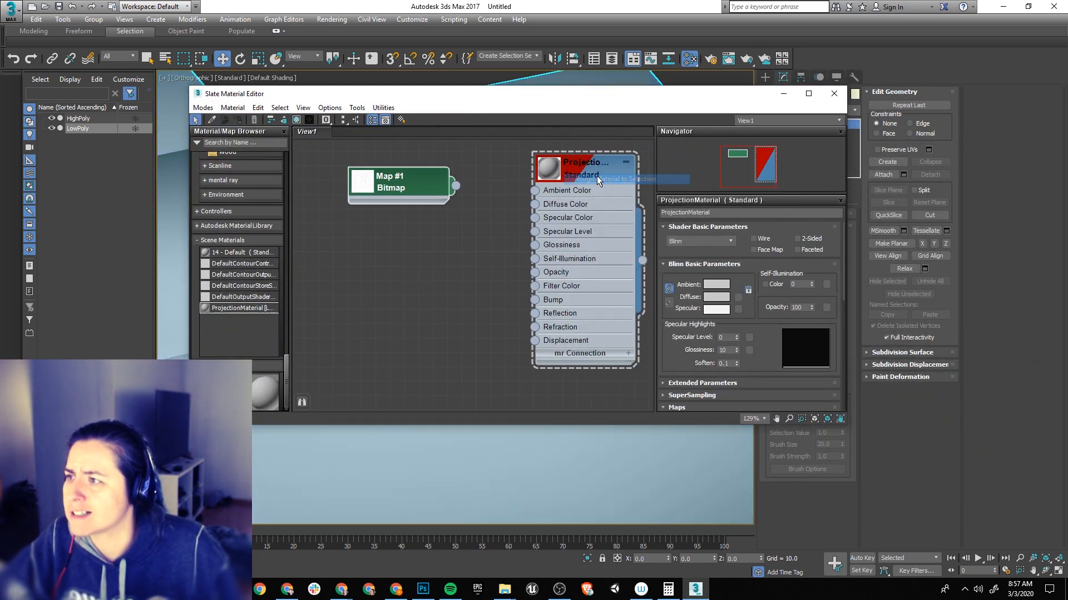
Step: Select HighPoly and move it away from LowPoly to about Y 72.9 so the two models stand apart
drag(723, 94, 1067, 50)
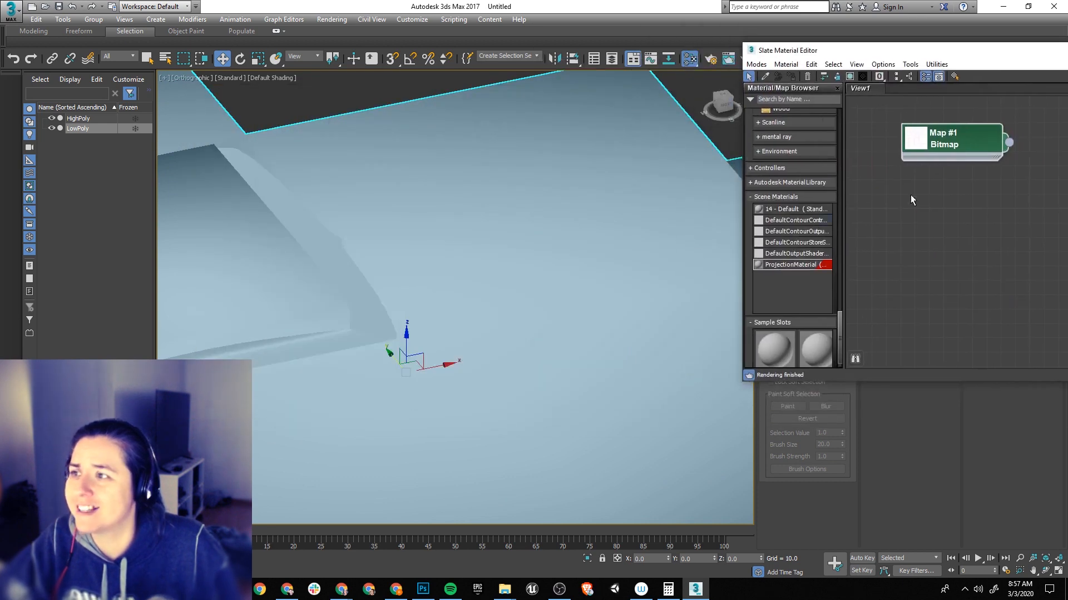
middle_drag(462, 319, 667, 234)
scroll(668, 233, down, 3)
mouse_move(624, 316)
alt+middle_down()
mouse_move(653, 300)
mouse_move(562, 319)
alt+middle_up()
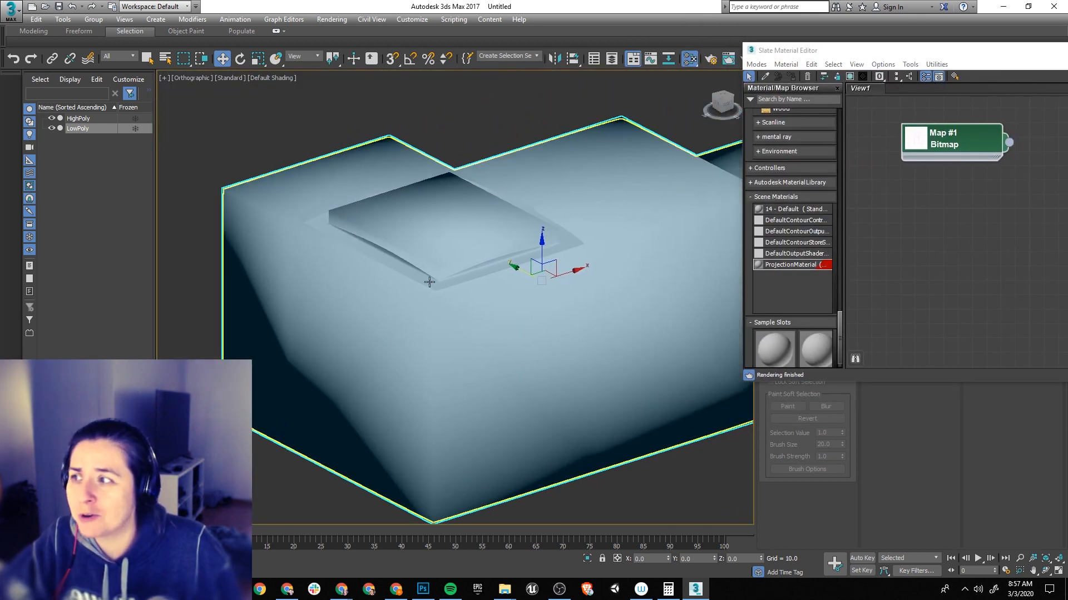
click(52, 118)
click(51, 117)
scroll(467, 256, down, 3)
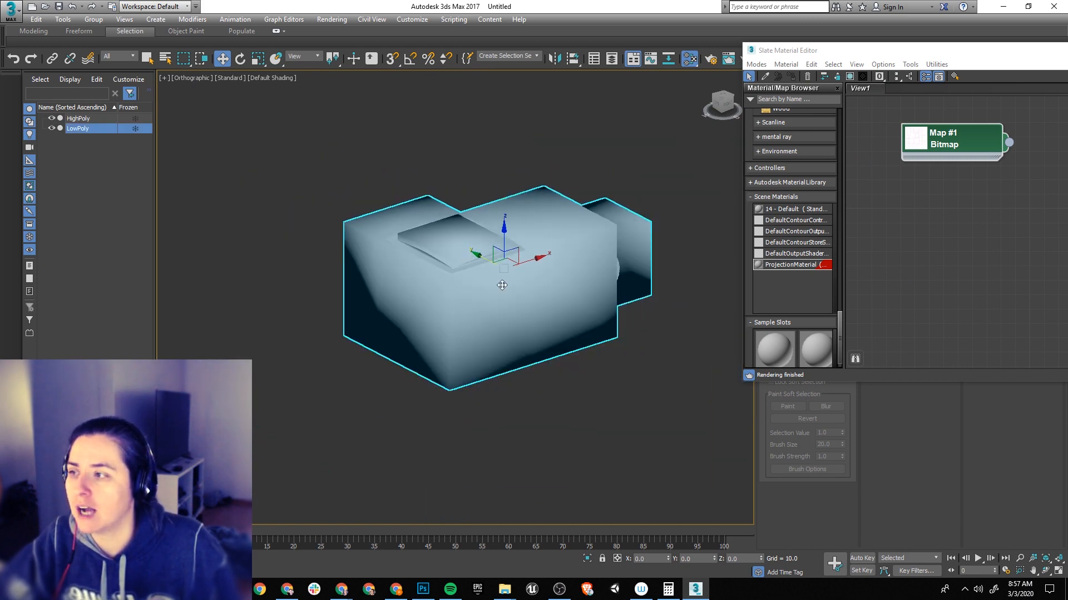
click(84, 119)
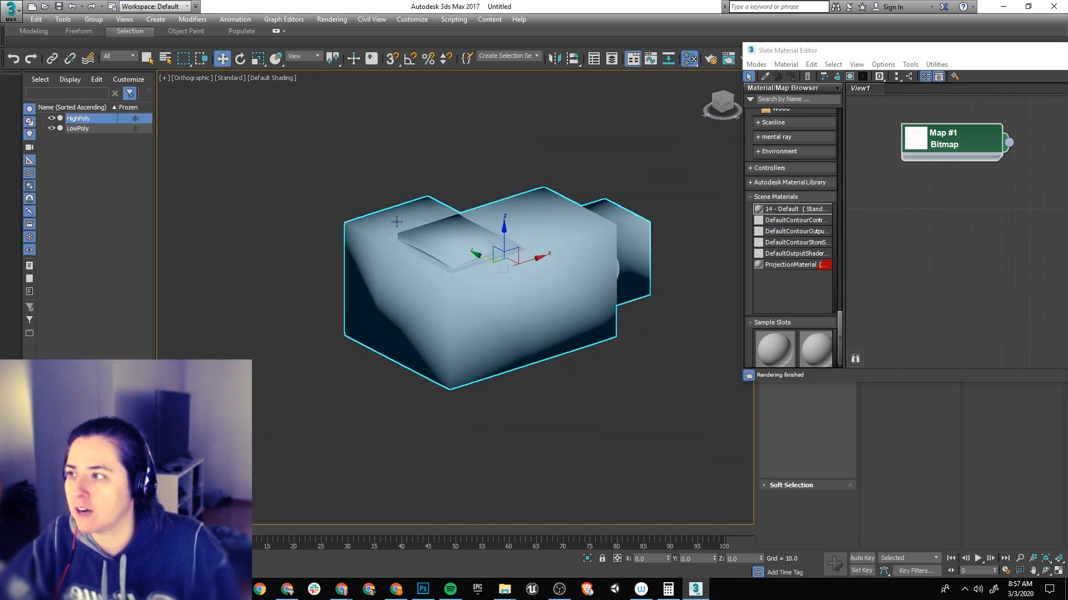
drag(480, 239, 290, 142)
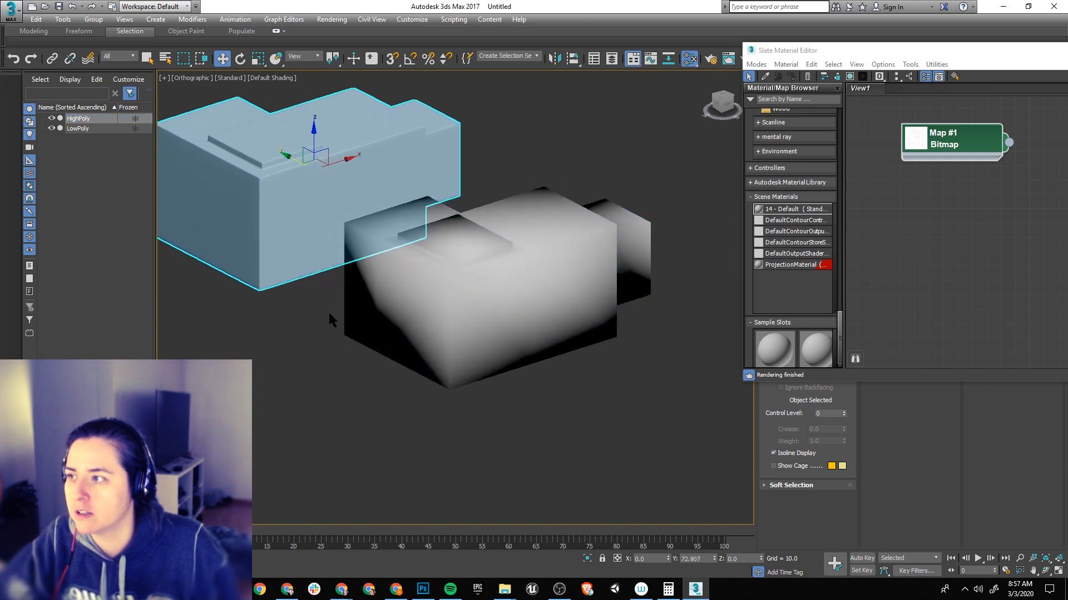
Step: Reselect LowPoly and examine its shading with the HighPoly model moved aside
click(332, 319)
click(295, 187)
click(457, 279)
alt+middle_drag(574, 341, 458, 317)
scroll(448, 264, up, 3)
Step: Add a Bitmap map using LowPolyNormalsMap.tga and connect it to ProjectionMaterial's Bump slot
drag(966, 52, 441, 92)
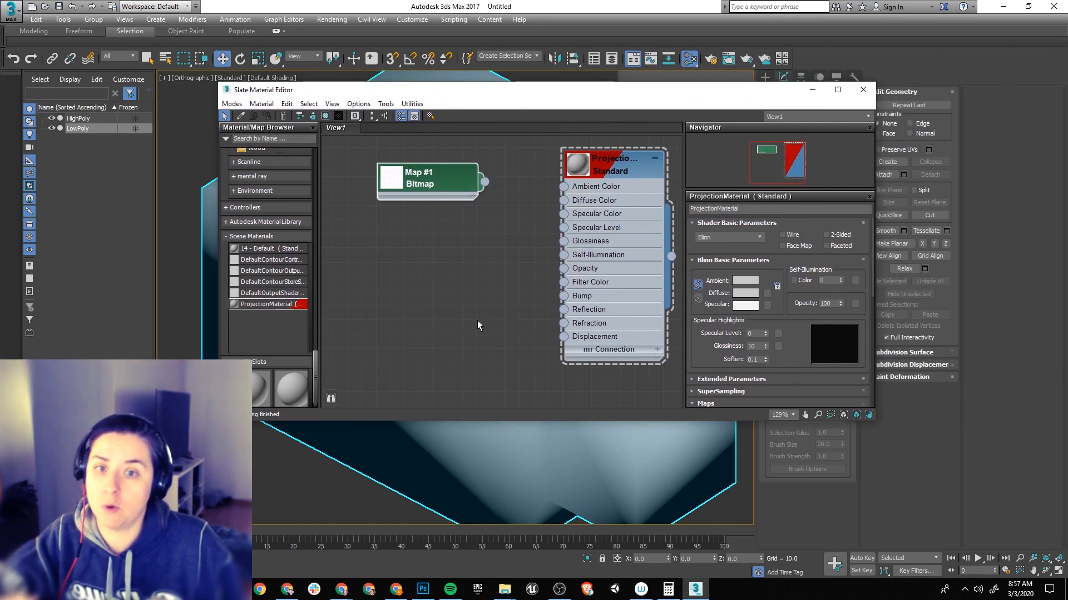
scroll(226, 212, up, 5)
scroll(225, 212, up, 6)
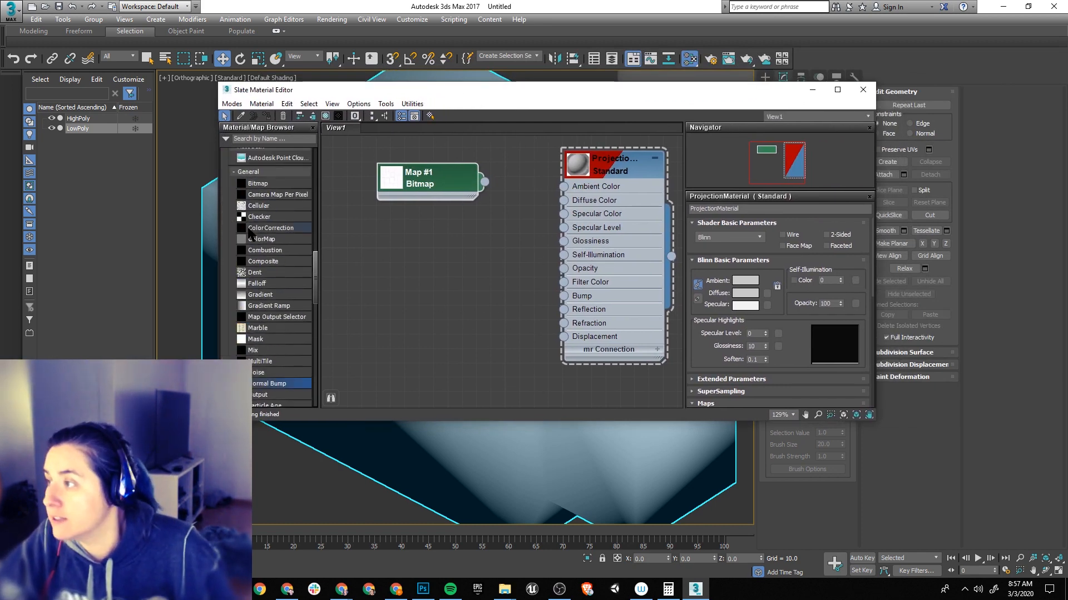
double_click(258, 183)
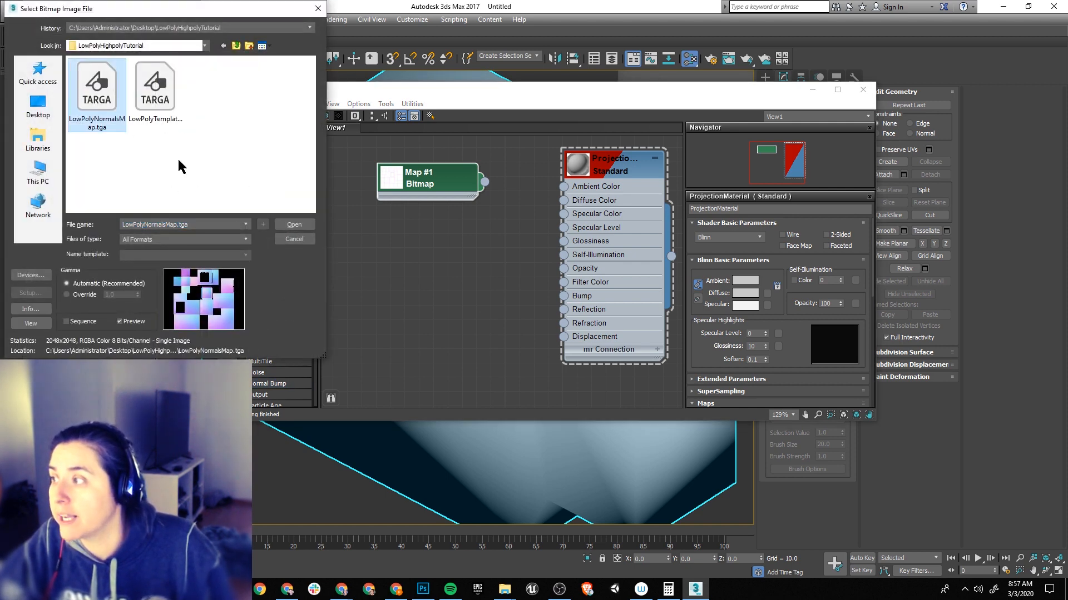
click(295, 225)
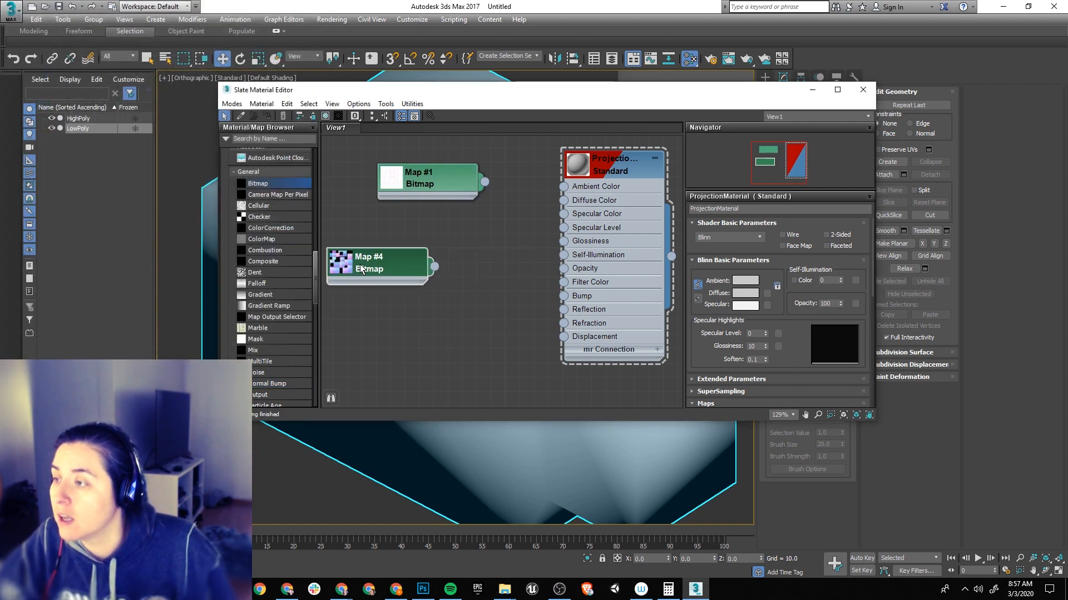
mouse_move(551, 284)
mouse_down()
mouse_move(450, 270)
mouse_move(564, 296)
mouse_up()
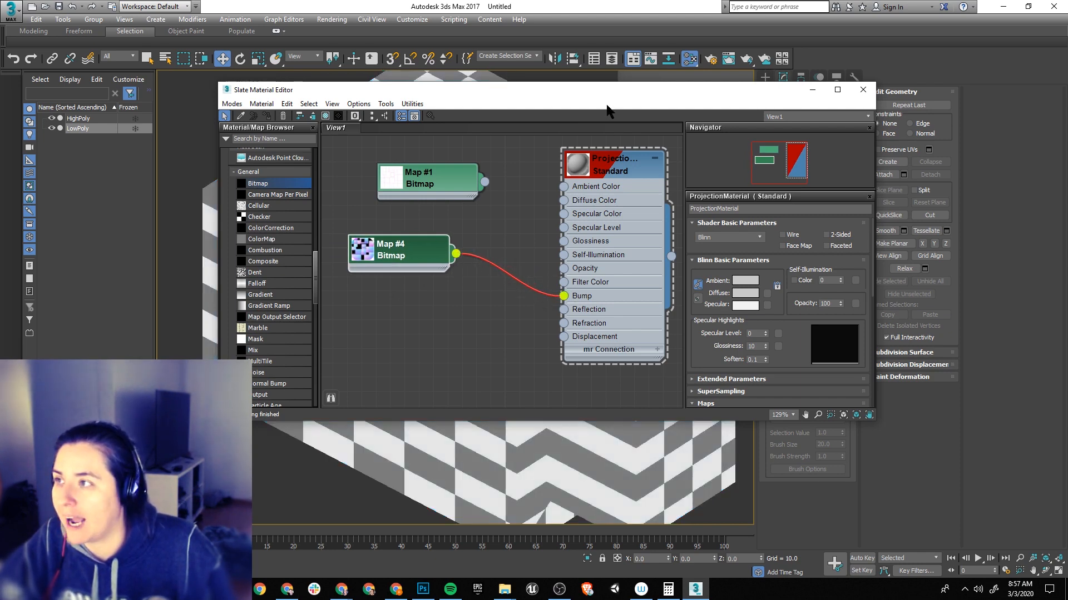
Step: Add a Normal Bump map, feed the normals bitmap into its Normal input, and connect it to ProjectionMaterial's Bump slot
drag(611, 89, 1048, 61)
scroll(355, 250, up, 4)
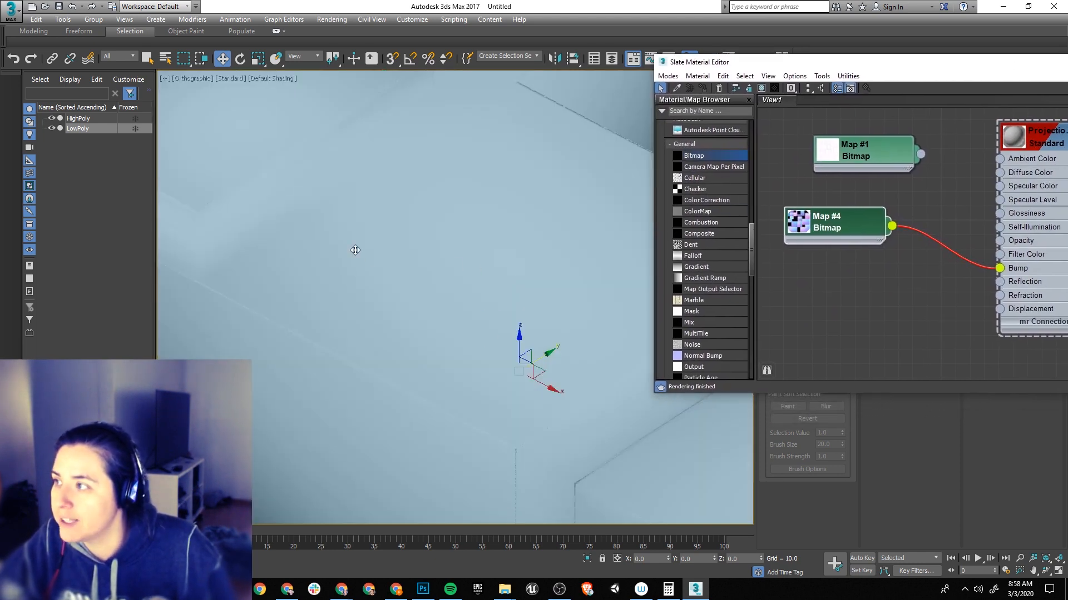
alt+middle_drag(354, 251, 361, 291)
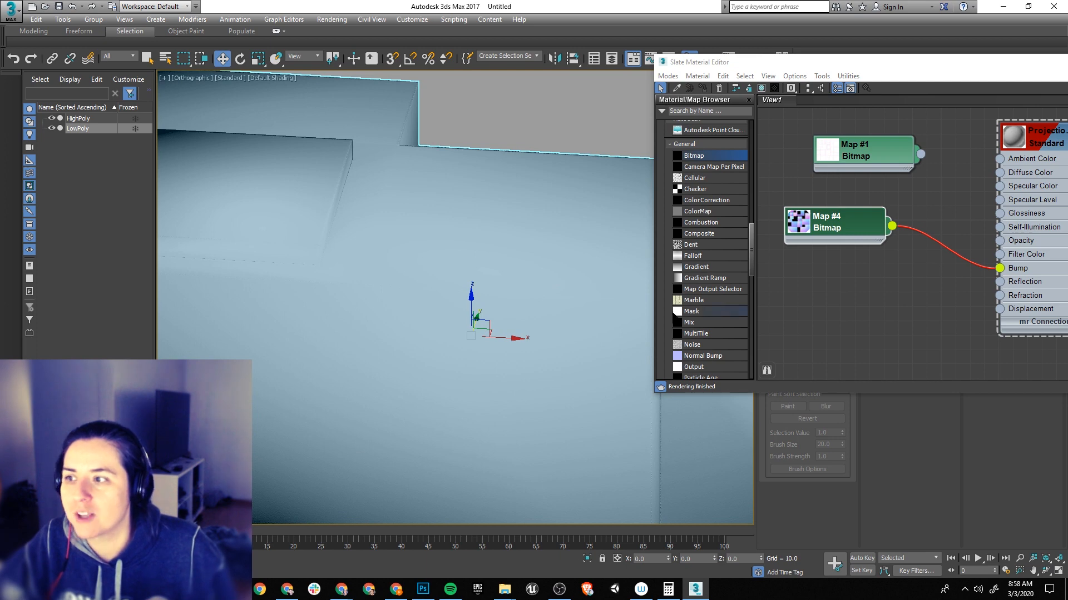
click(698, 357)
drag(855, 305, 922, 266)
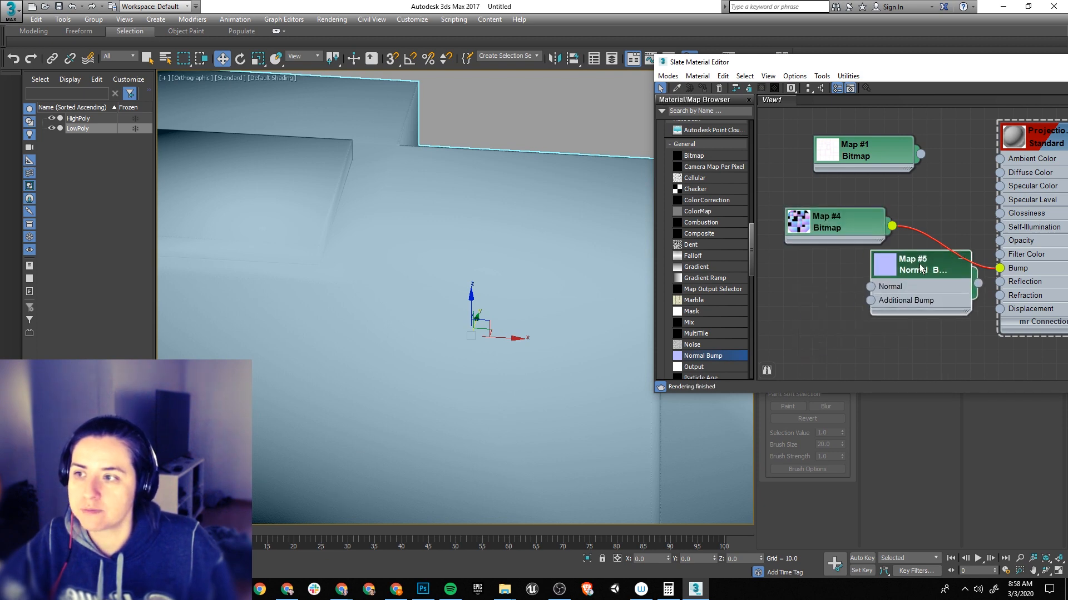
drag(844, 223, 913, 247)
click(976, 268)
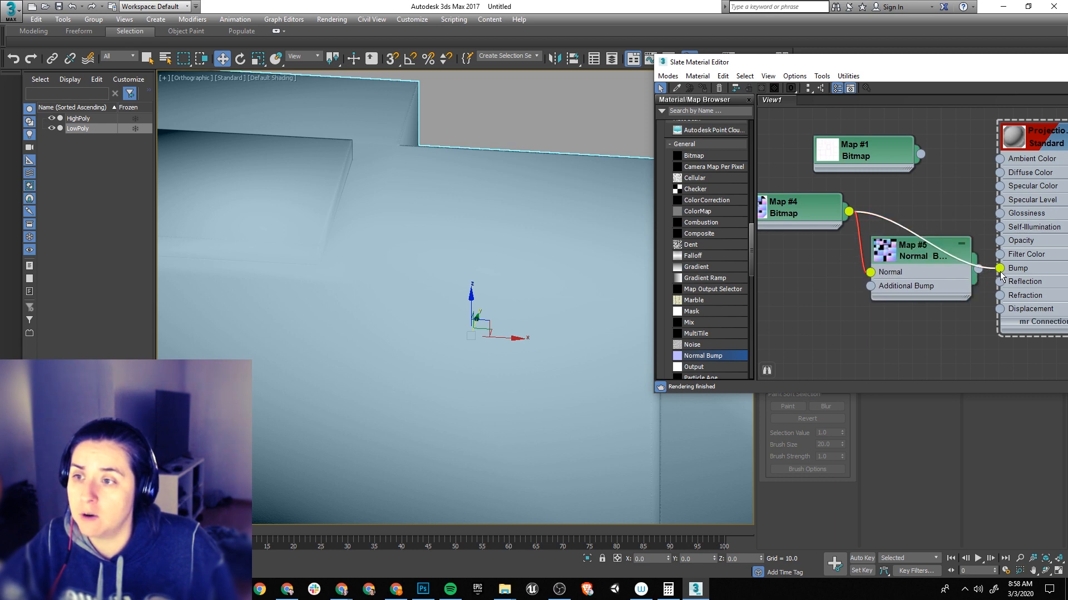
drag(978, 269, 999, 272)
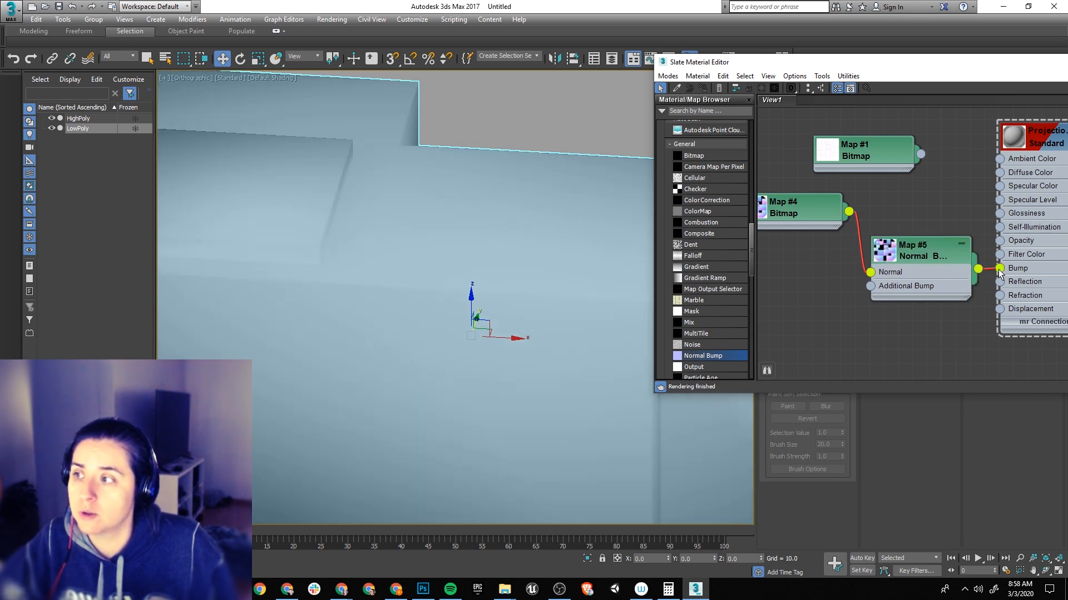
Step: Compare LowPoly's normal-mapped shading with the HighPoly model from several distances, and leave LowPoly selected
scroll(429, 313, down, 5)
alt+middle_drag(538, 359, 541, 333)
click(518, 371)
scroll(461, 296, up, 2)
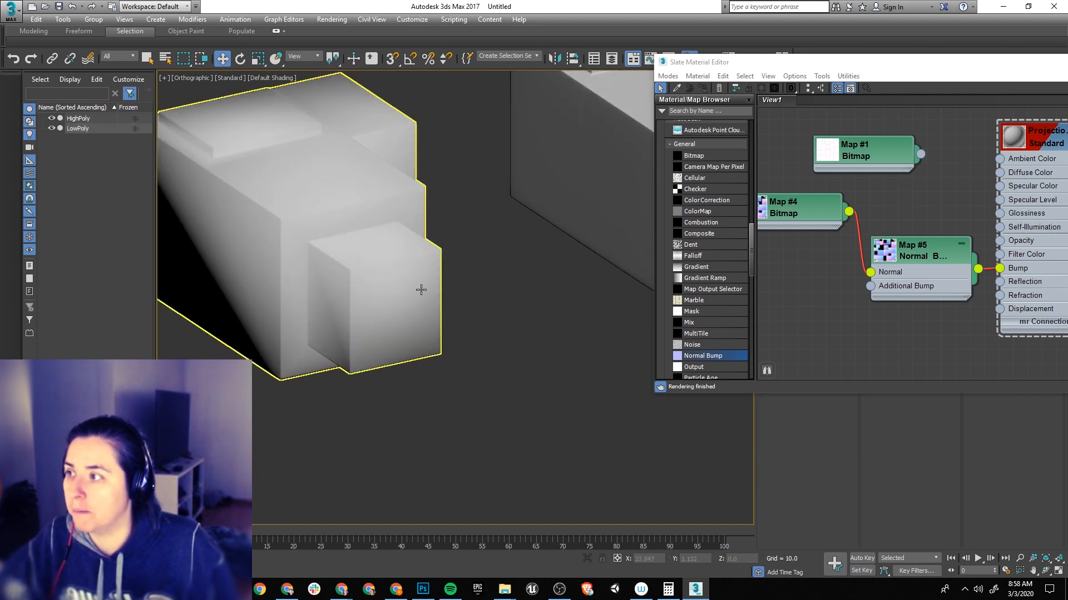
scroll(421, 291, down, 2)
scroll(523, 308, up, 4)
scroll(508, 280, down, 4)
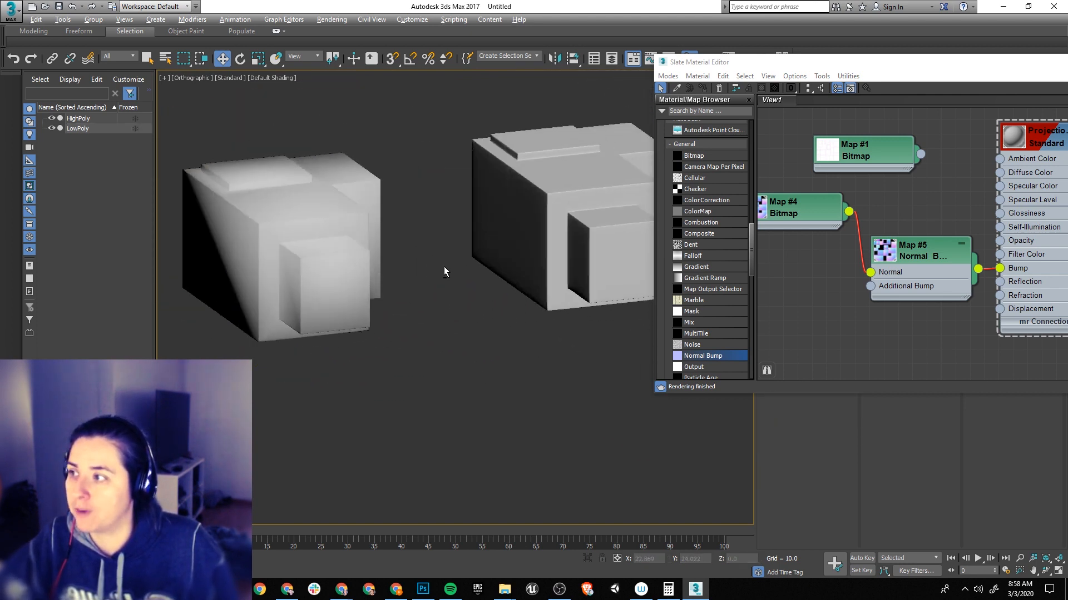
middle_drag(443, 267, 516, 280)
click(362, 241)
scroll(362, 242, up, 3)
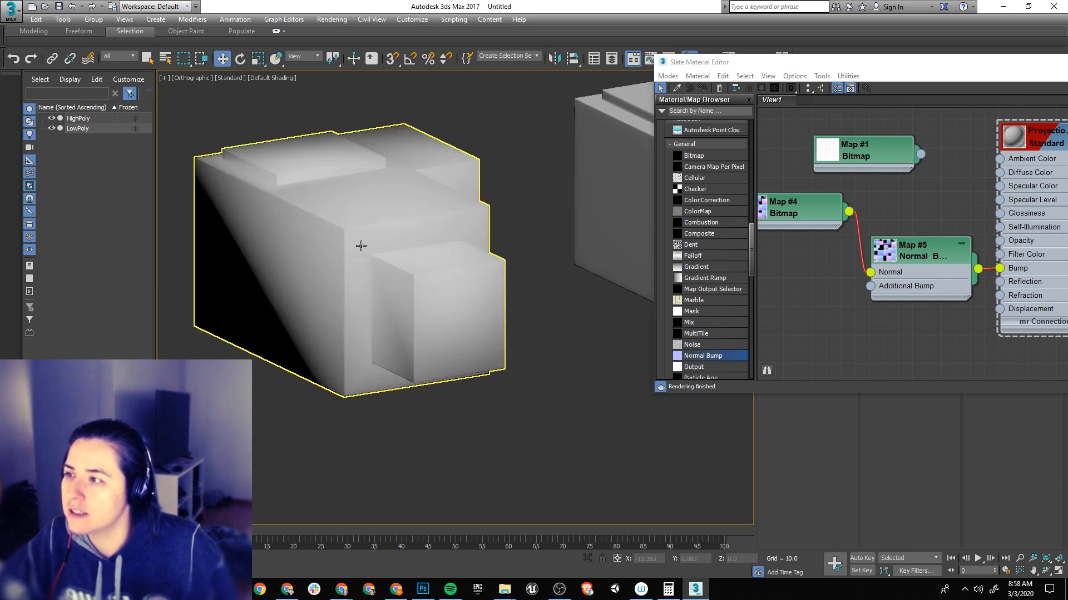
click(327, 252)
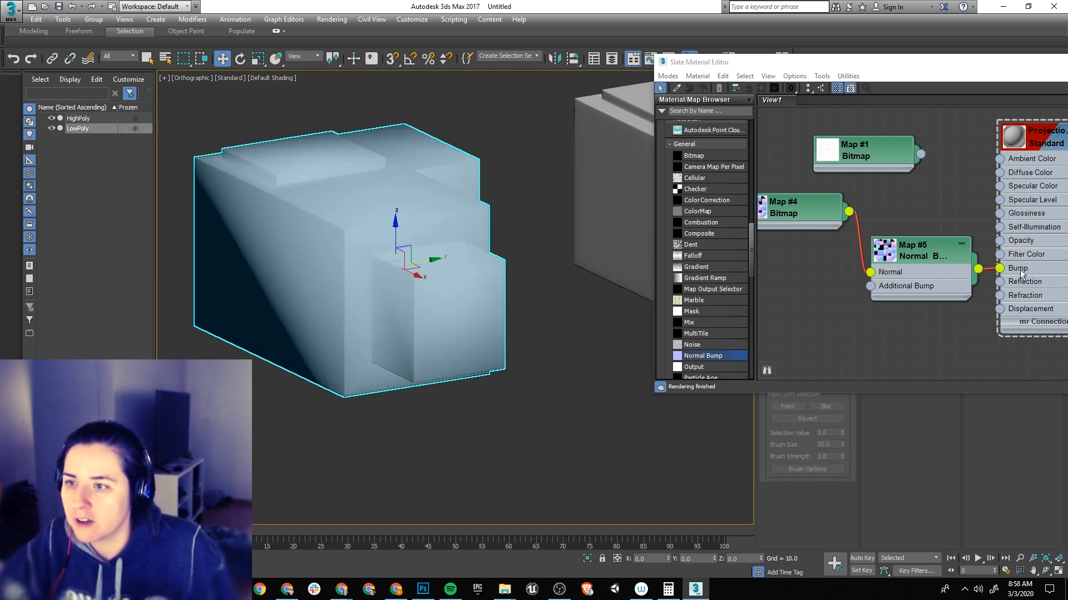
Step: Review the Normal Bump map's parameters, and set ProjectionMaterial's Bump amount to 50
drag(912, 62, 546, 149)
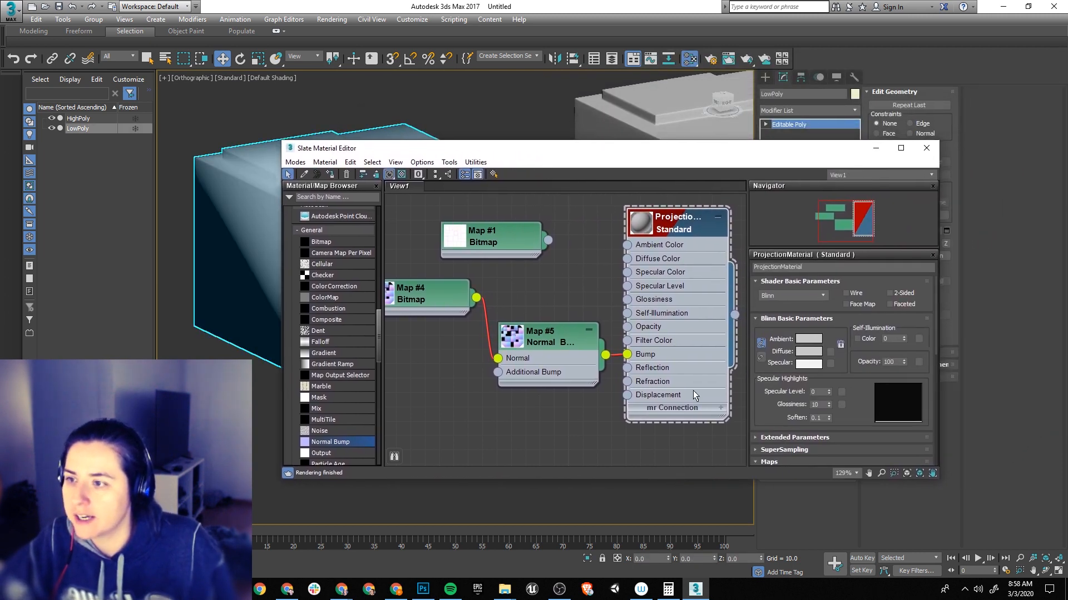
click(579, 375)
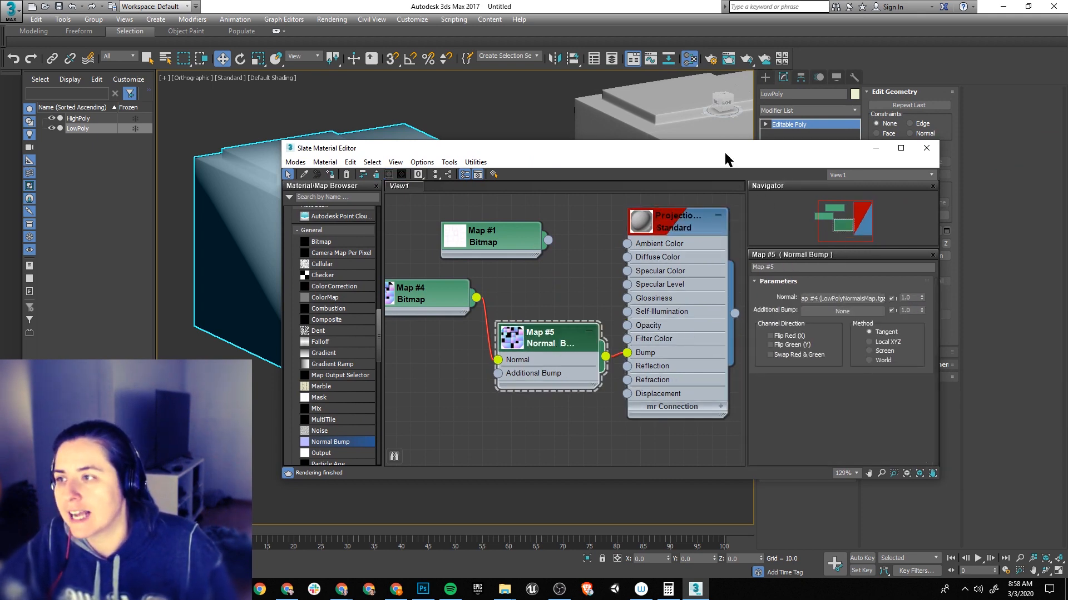
drag(725, 153, 782, 120)
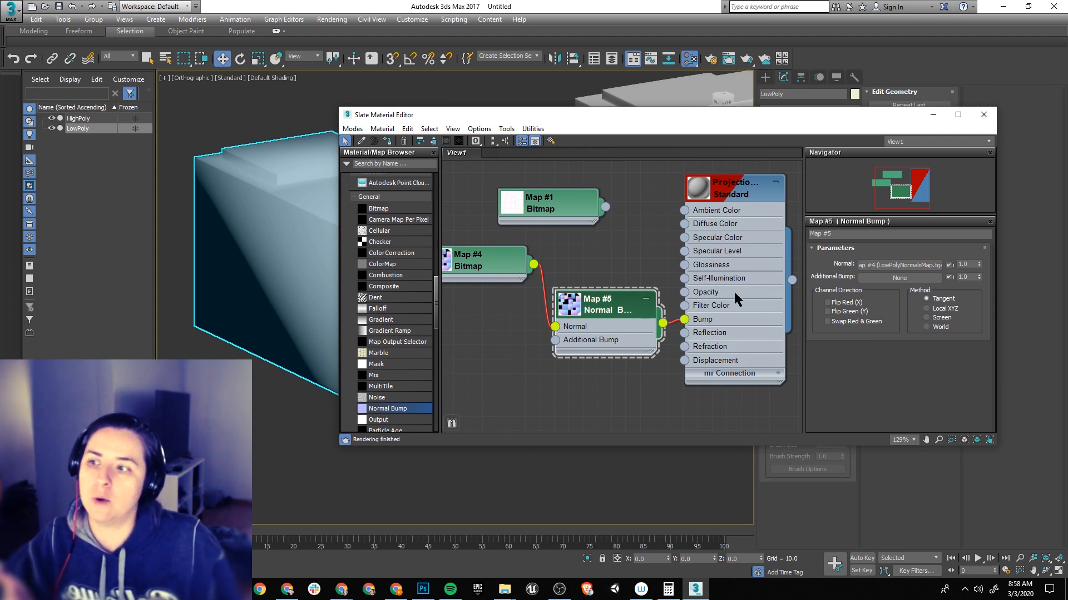
click(709, 319)
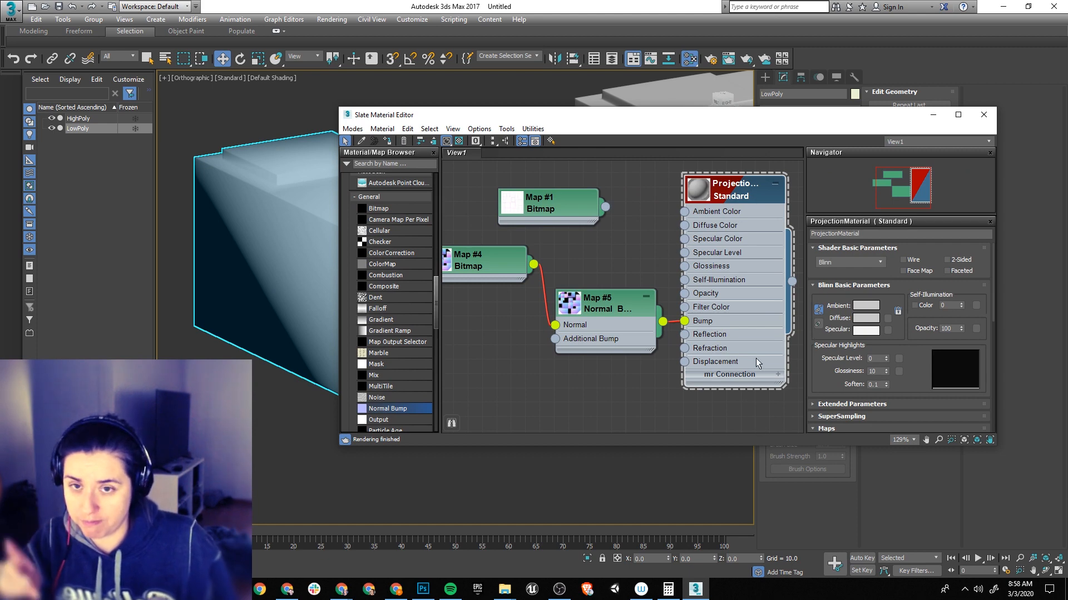
scroll(868, 342, down, 1)
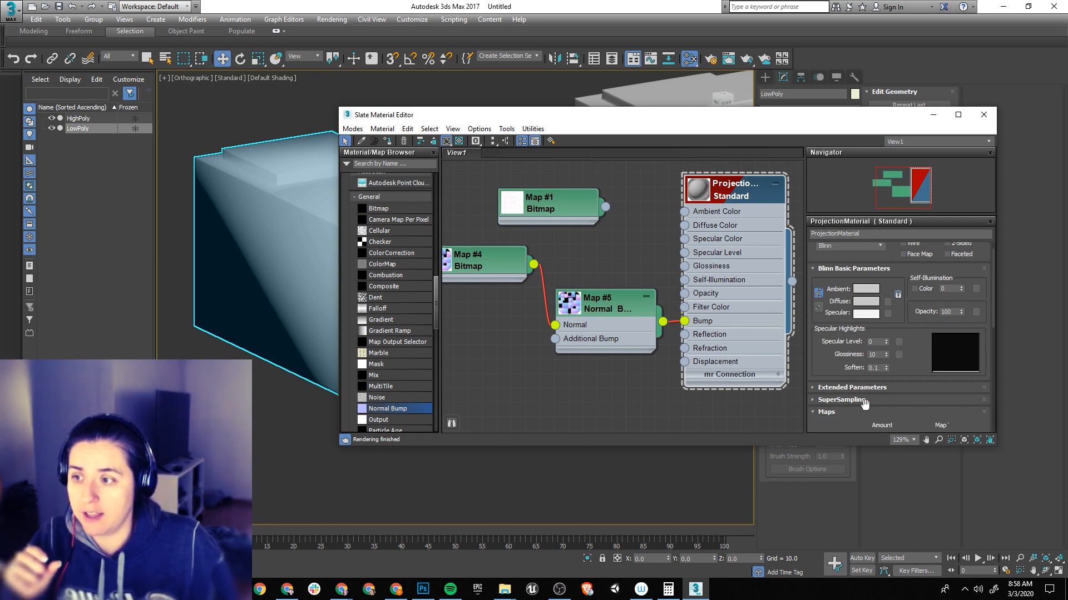
scroll(934, 317, down, 5)
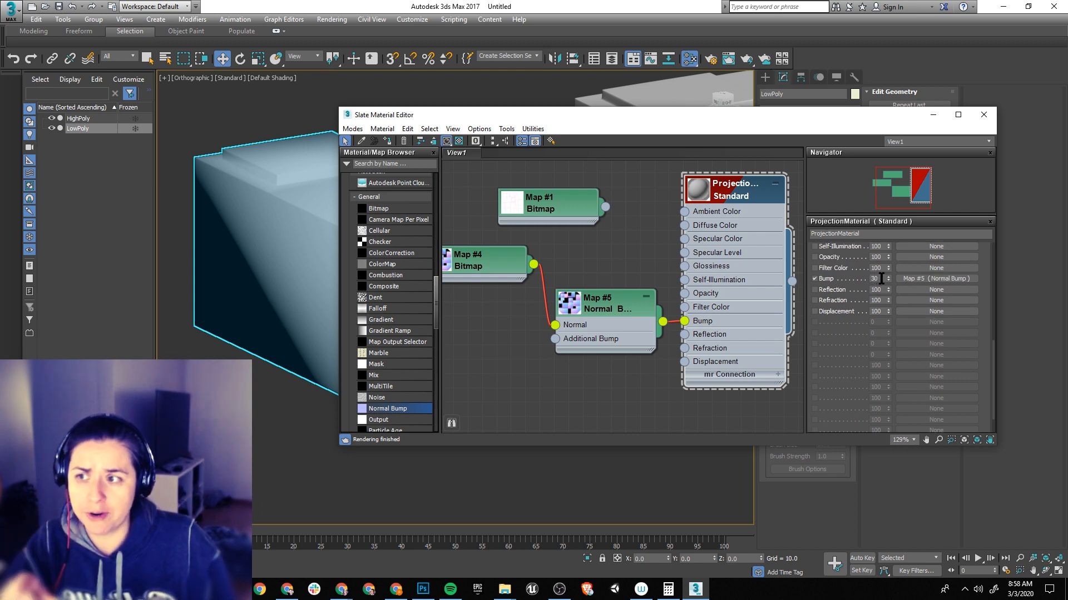
drag(830, 114, 916, 58)
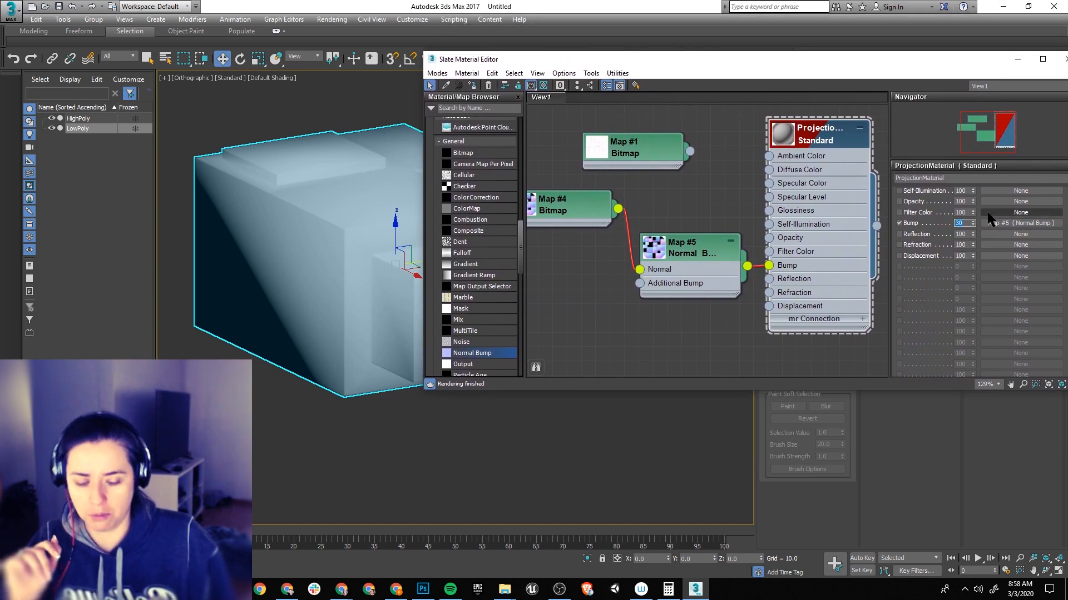
text(50)
key(Return)
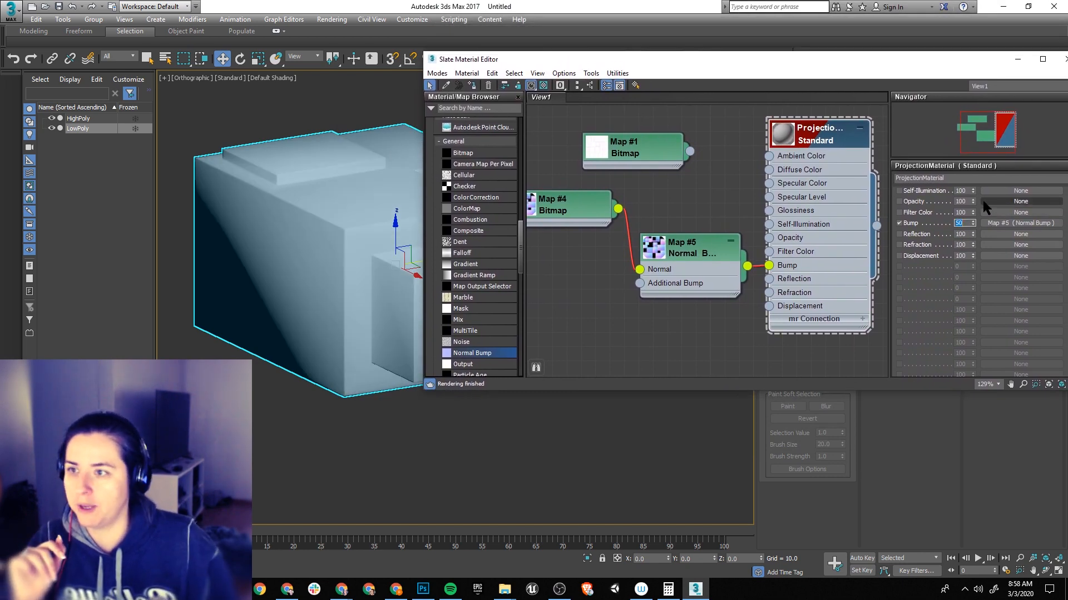
Step: Clear the selection and compare LowPoly's normal-mapped shading with the HighPoly model in the viewport
drag(695, 59, 976, 71)
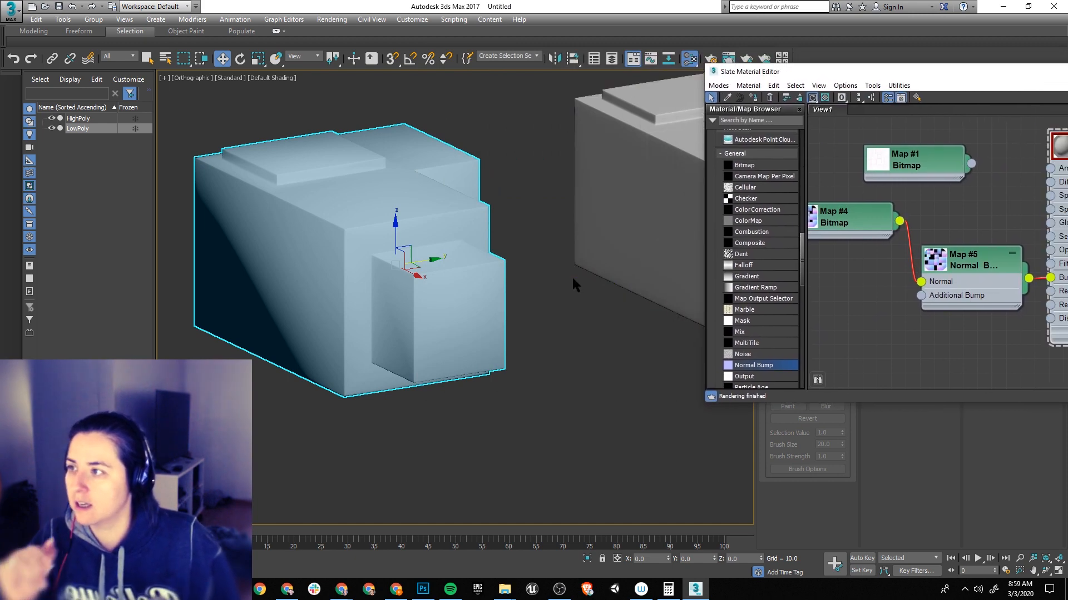
middle_drag(663, 243, 368, 236)
drag(359, 268, 416, 258)
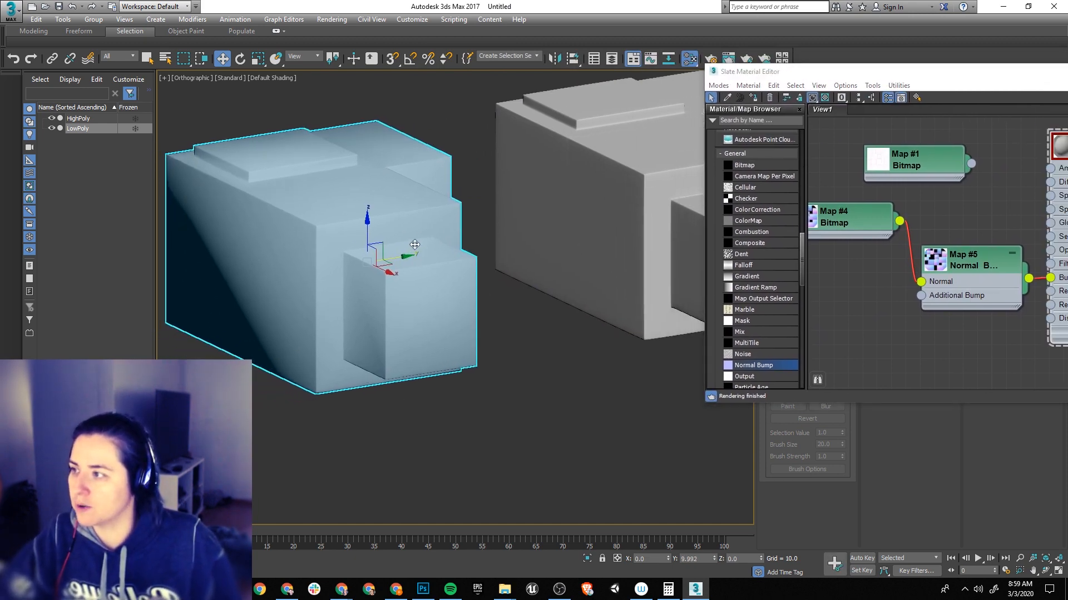
click(565, 332)
middle_drag(565, 332, 495, 324)
scroll(495, 324, down, 3)
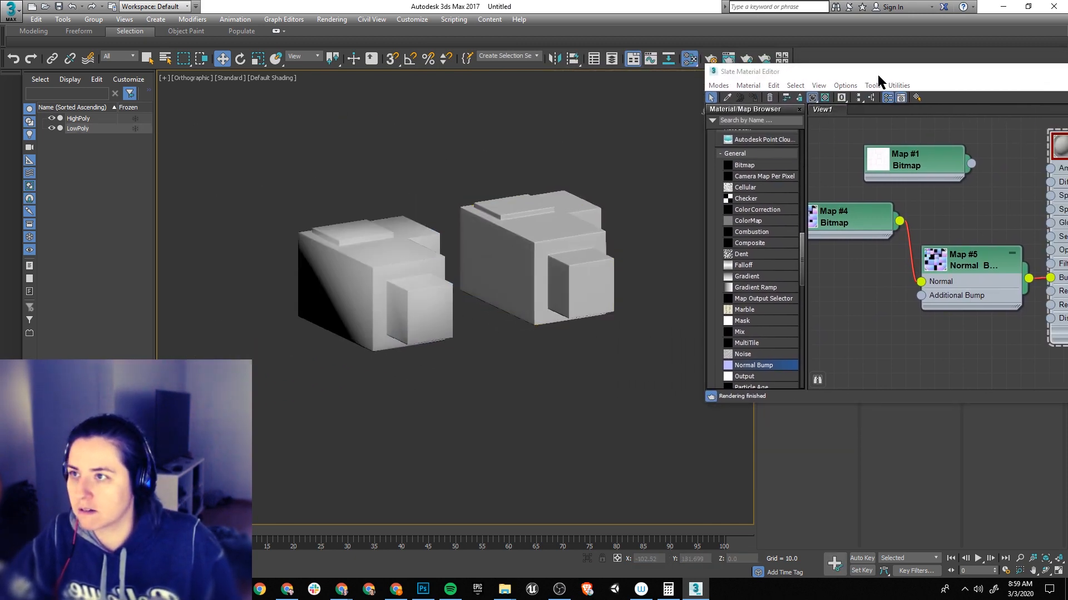
Step: Set ProjectionMaterial's Bump amount to 100
drag(868, 77, 666, 60)
drag(919, 63, 829, 51)
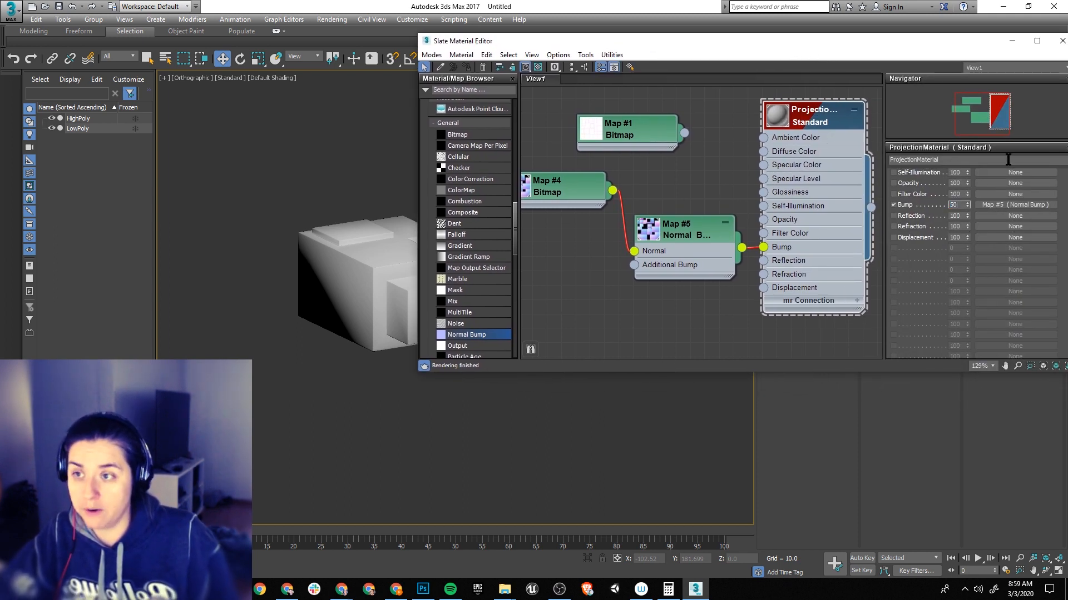
text(100)
key(Return)
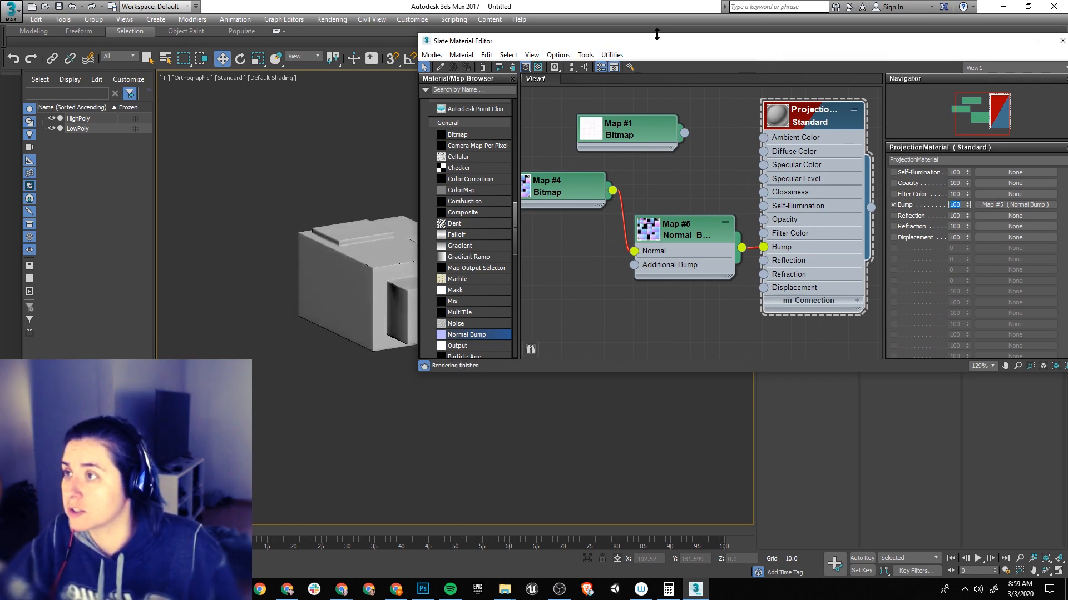
Step: Select LowPoly, inspect its edges and underside up close and beside HighPoly, and bring ProjectionMaterial's parameters back into view
drag(656, 40, 1005, 30)
scroll(465, 384, up, 5)
middle_drag(302, 251, 465, 282)
click(406, 287)
scroll(489, 256, up, 5)
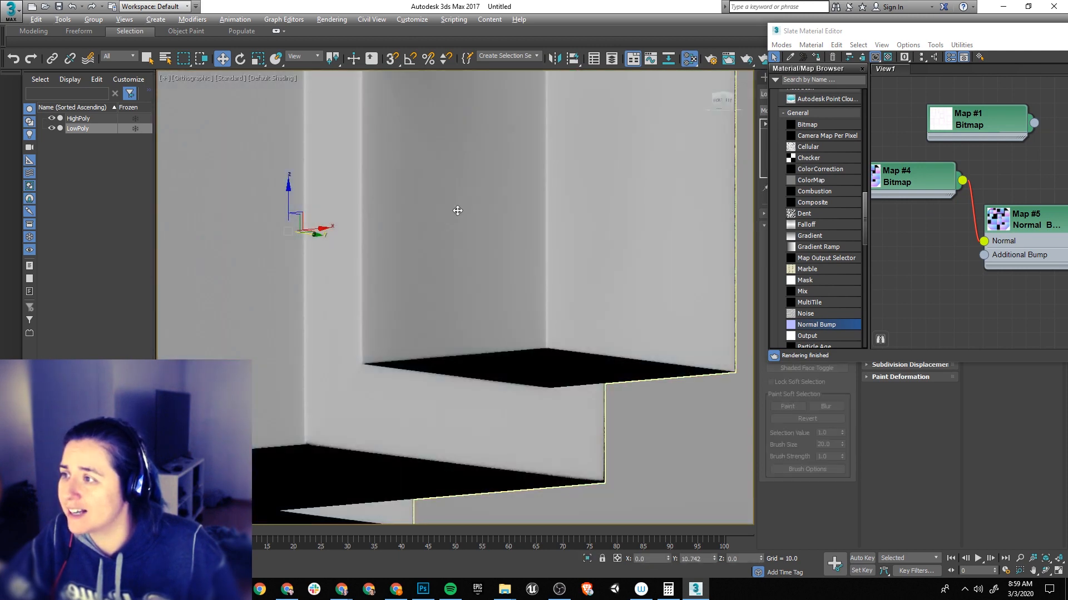
alt+middle_drag(457, 210, 420, 242)
scroll(389, 290, down, 6)
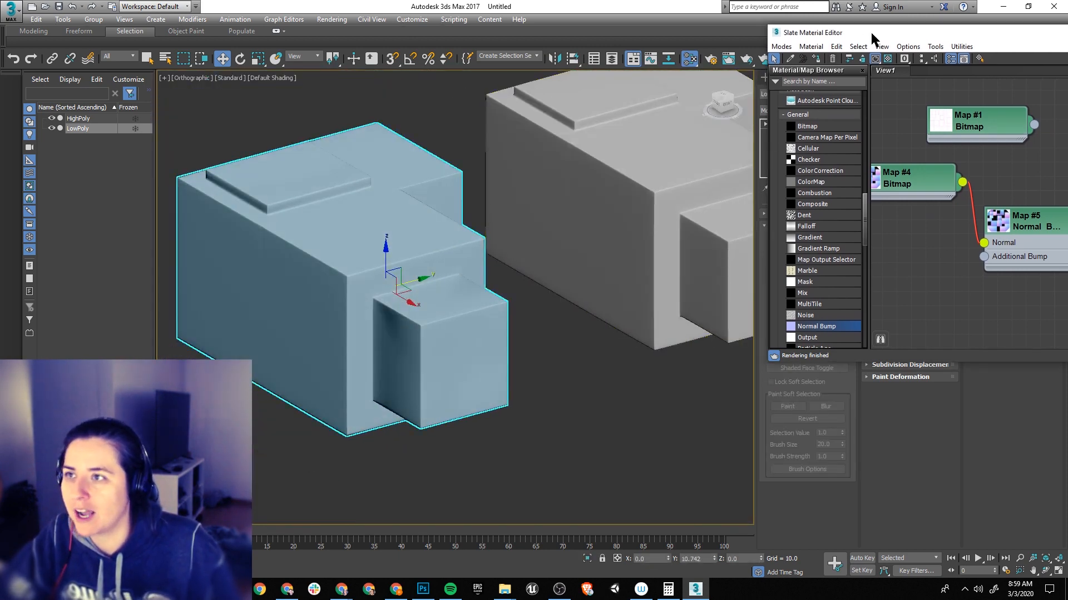
drag(871, 33, 599, 64)
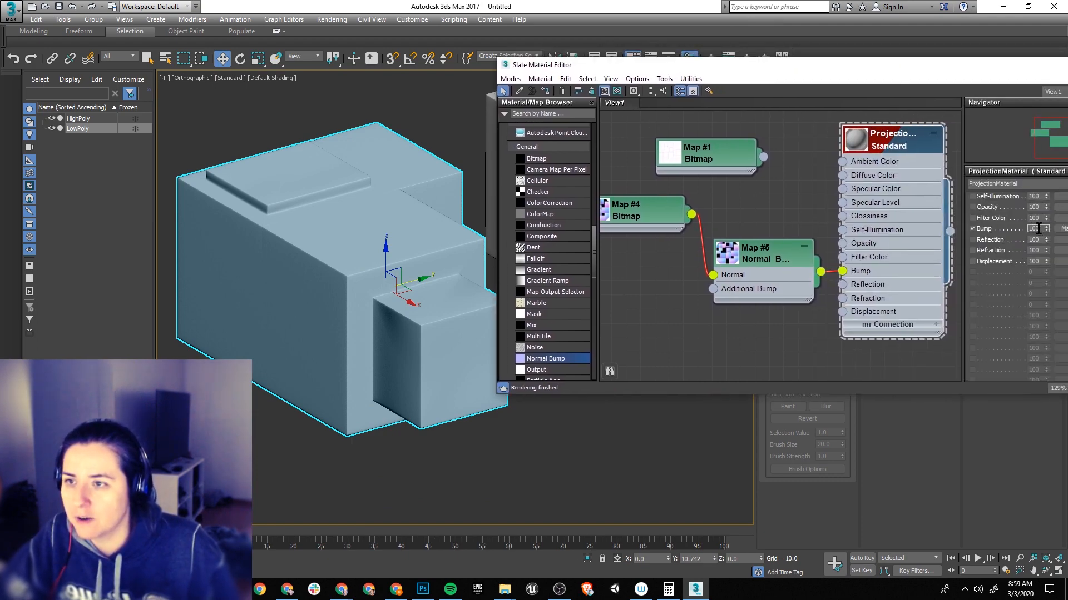